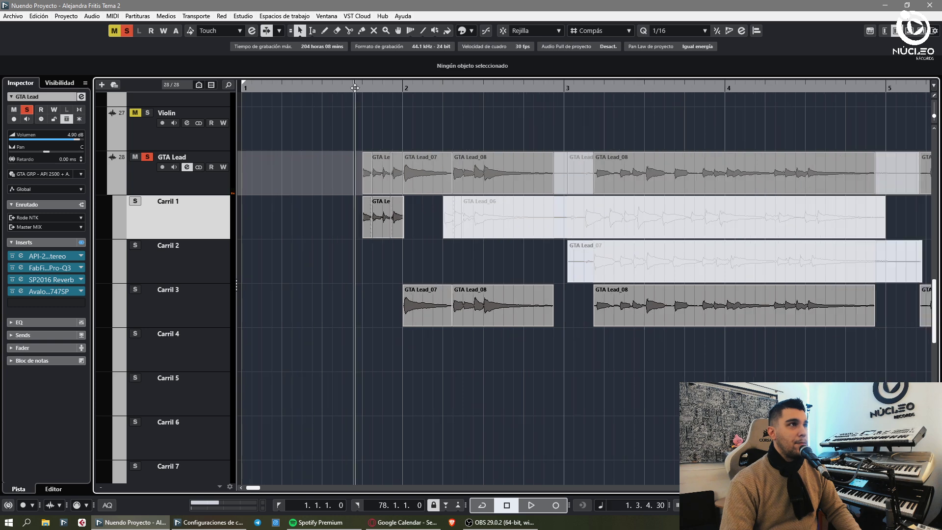
- Move the opening GTA Lead clips around 1.4 from Carril 1 down to Carril 3
{"action": "key", "text": "g"}
{"action": "key", "text": "g"}
{"action": "key", "text": "g"}
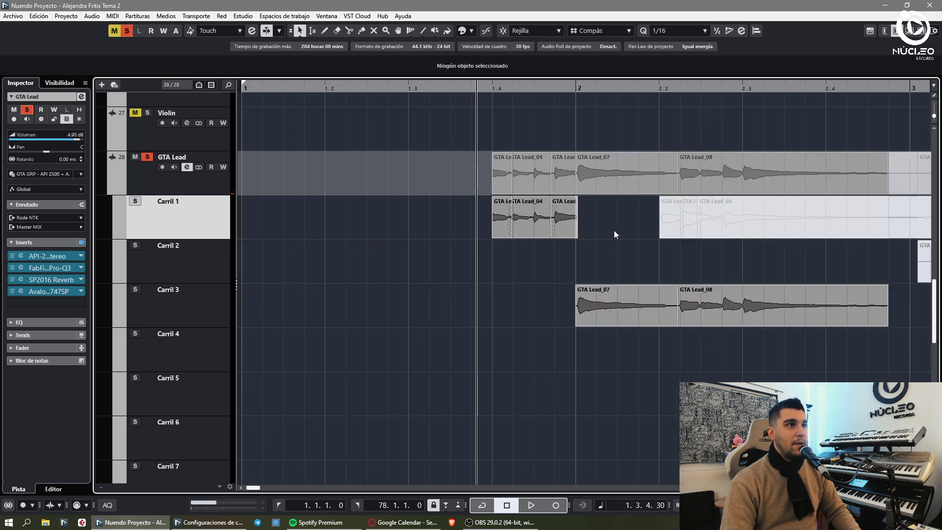
{"action": "left_click_drag", "start_coordinate": [614, 231], "coordinate": [559, 311]}
{"action": "left_click", "coordinate": [614, 383]}
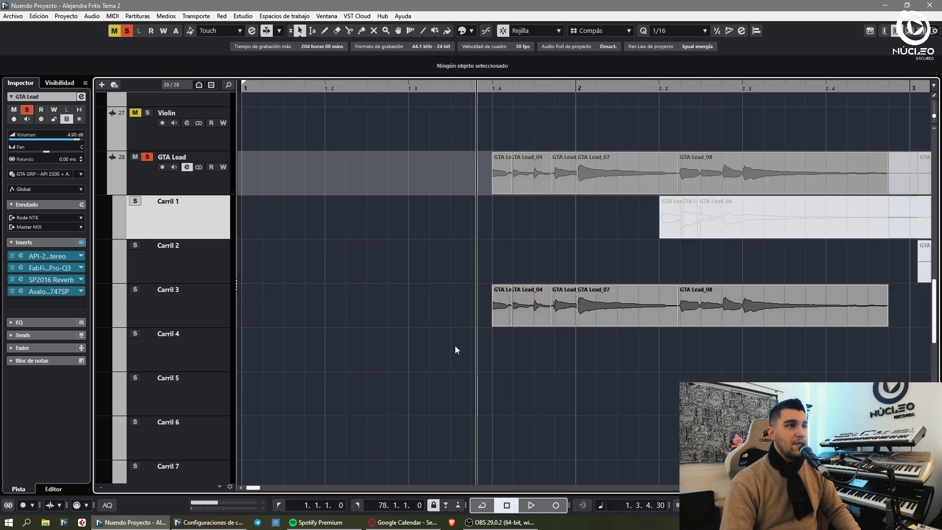
- Adjust the start of the first GTA Lead_04 clip on Carril 3 to 1.3.4.112
{"action": "scroll", "coordinate": [538, 352], "scroll_direction": "up", "scroll_amount": 3}
{"action": "mouse_move", "coordinate": [632, 329]}
{"action": "left_mouse_down"}
{"action": "mouse_move", "coordinate": [590, 328]}
{"action": "mouse_move", "coordinate": [624, 335]}
{"action": "left_mouse_up"}
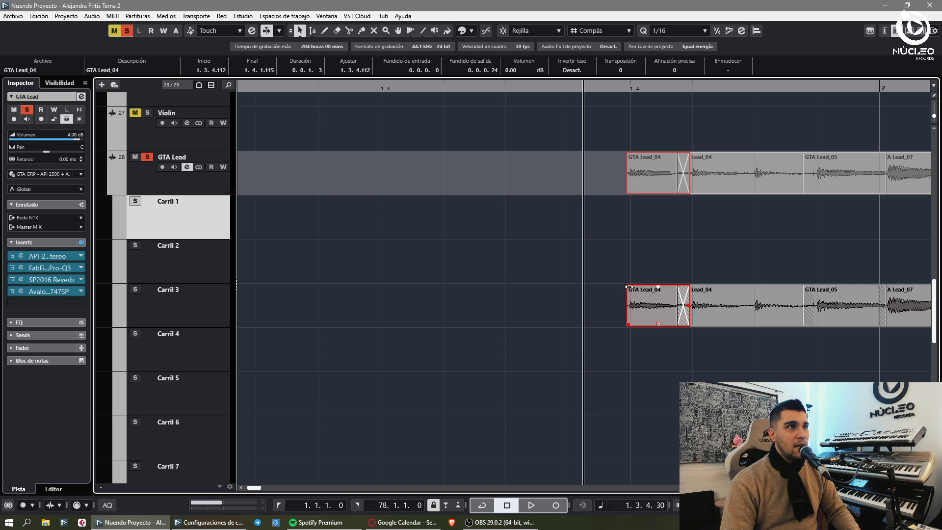
{"action": "left_click", "coordinate": [657, 255]}
{"action": "key", "text": "f"}
{"action": "key", "text": "g"}
{"action": "key", "text": "g"}
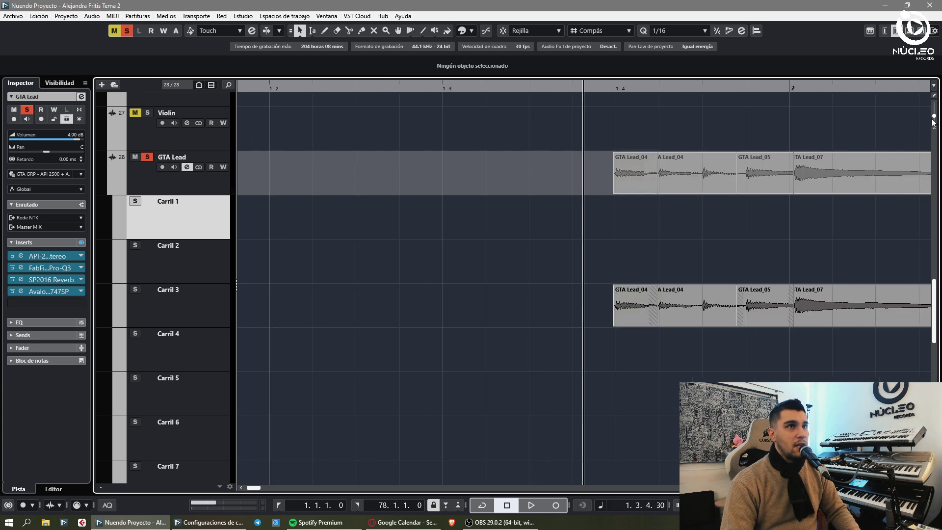
{"action": "left_click_drag", "start_coordinate": [934, 122], "coordinate": [933, 119]}
{"action": "key", "text": "g"}
{"action": "key", "text": "g"}
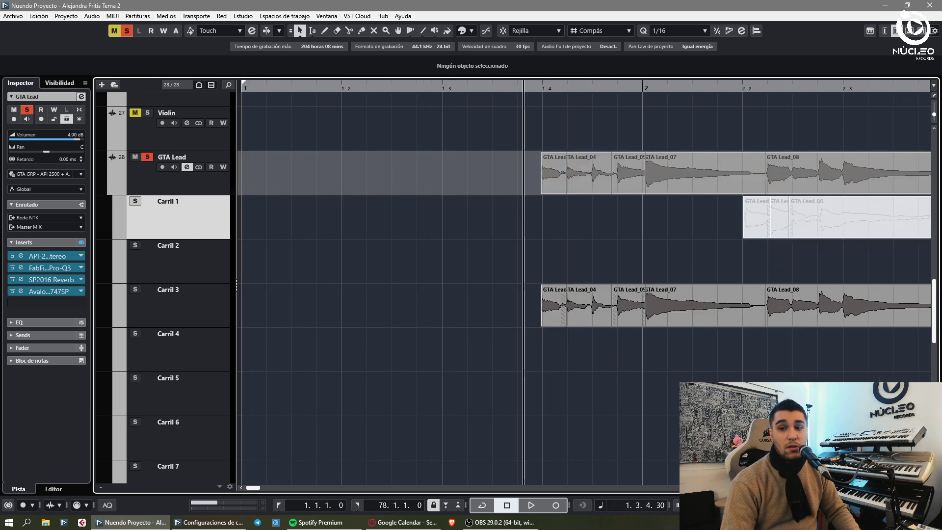
- Play the opening phrase and cut off the tail of GTA Lead_07 on Carril 3 just before GTA Lead_08
{"action": "key", "text": "h"}
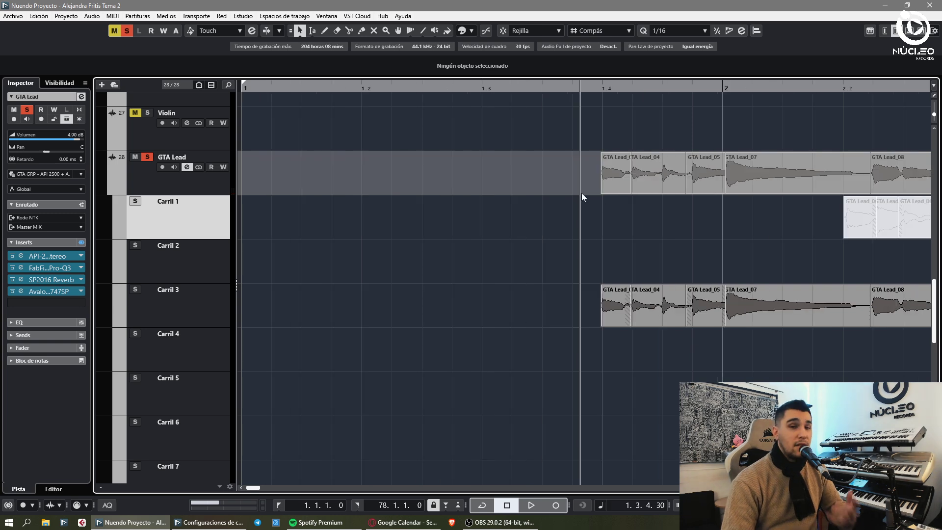
{"action": "key", "text": "g"}
{"action": "key", "text": "g"}
{"action": "key", "text": "space"}
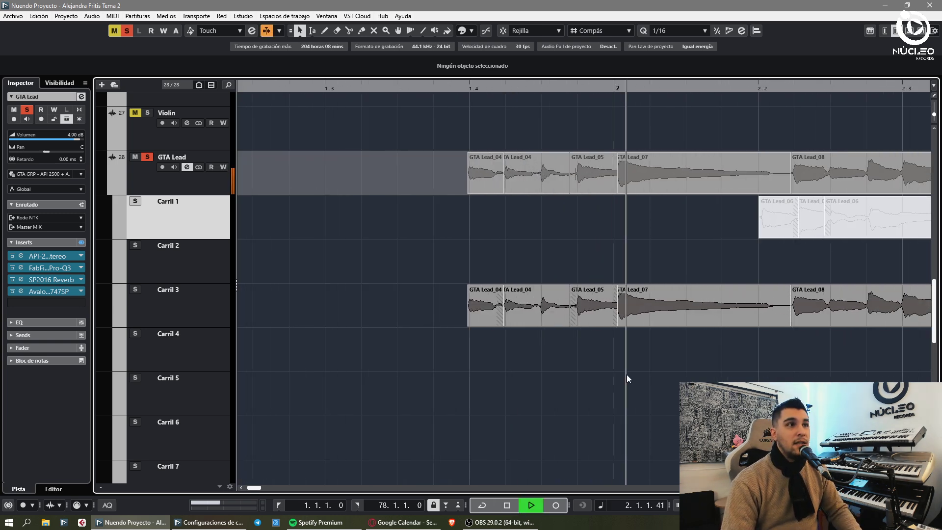
{"action": "key", "text": "h"}
{"action": "key", "text": "h"}
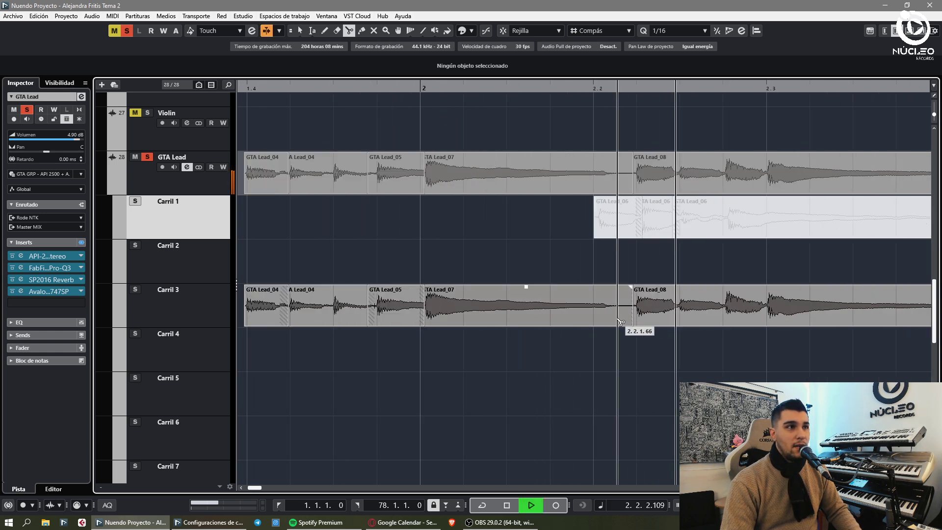
{"action": "left_click", "coordinate": [613, 315], "text": "alt"}
{"action": "left_click", "coordinate": [621, 315]}
{"action": "key", "text": "Delete"}
{"action": "left_click_drag", "start_coordinate": [649, 312], "coordinate": [651, 313]}
{"action": "left_click", "coordinate": [682, 359]}
{"action": "key", "text": "g"}
{"action": "key", "text": "t"}
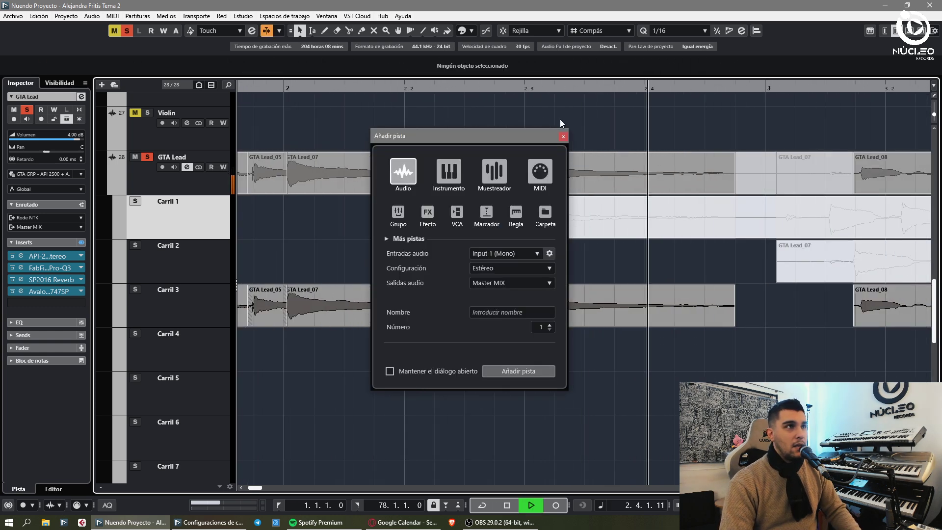
{"action": "key", "text": "Escape"}
- Split the GTA Lead_08 clip after 2.2 on Carril 3 at its first notes into three clips
{"action": "key", "text": "h"}
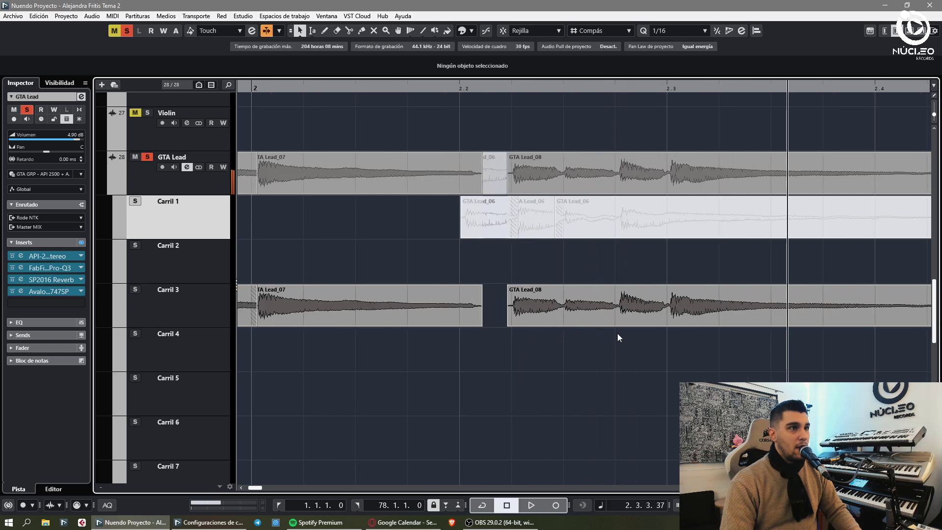
{"action": "left_click", "coordinate": [618, 309], "text": "alt"}
{"action": "left_click", "coordinate": [585, 313]}
{"action": "key", "text": "g"}
{"action": "key", "text": "g"}
{"action": "key", "text": "g"}
{"action": "key", "text": "g"}
{"action": "key", "text": "g"}
{"action": "key", "text": "g"}
{"action": "key", "text": "g"}
{"action": "key", "text": "g"}
{"action": "key", "text": "g"}
{"action": "key", "text": "g"}
{"action": "key", "text": "g"}
{"action": "key", "text": "g"}
{"action": "key", "text": "g"}
{"action": "key", "text": "g"}
{"action": "key", "text": "g"}
{"action": "key", "text": "g"}
{"action": "key", "text": "g"}
{"action": "key", "text": "g"}
{"action": "key", "text": "g"}
{"action": "key", "text": "g"}
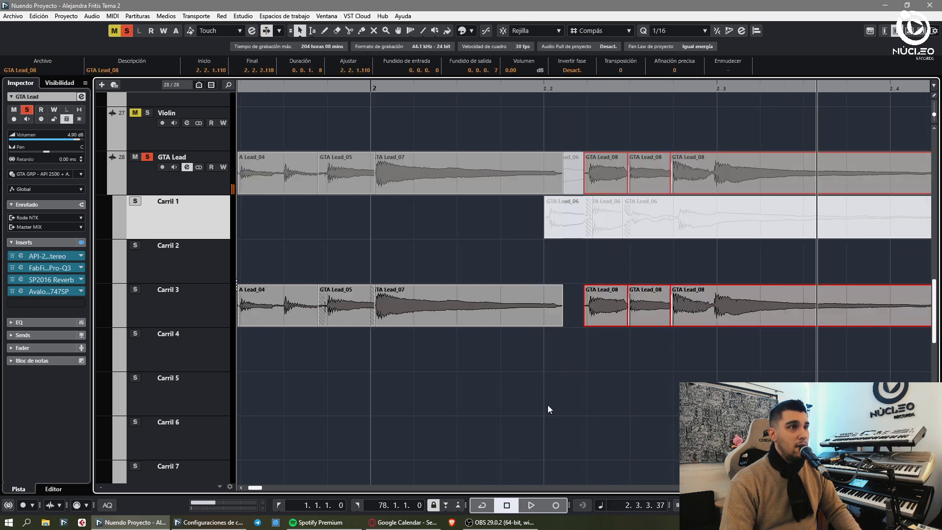
- Clear the active solos, solo the Refe track and set its volume to -5.31 dB while playing it
{"action": "scroll", "coordinate": [546, 400], "scroll_direction": "down", "scroll_amount": 6}
{"action": "left_click", "coordinate": [127, 31]}
{"action": "scroll", "coordinate": [188, 299], "scroll_direction": "down", "scroll_amount": 4}
{"action": "key", "text": "h"}
{"action": "key", "text": "h"}
{"action": "key", "text": "h"}
{"action": "key", "text": "h"}
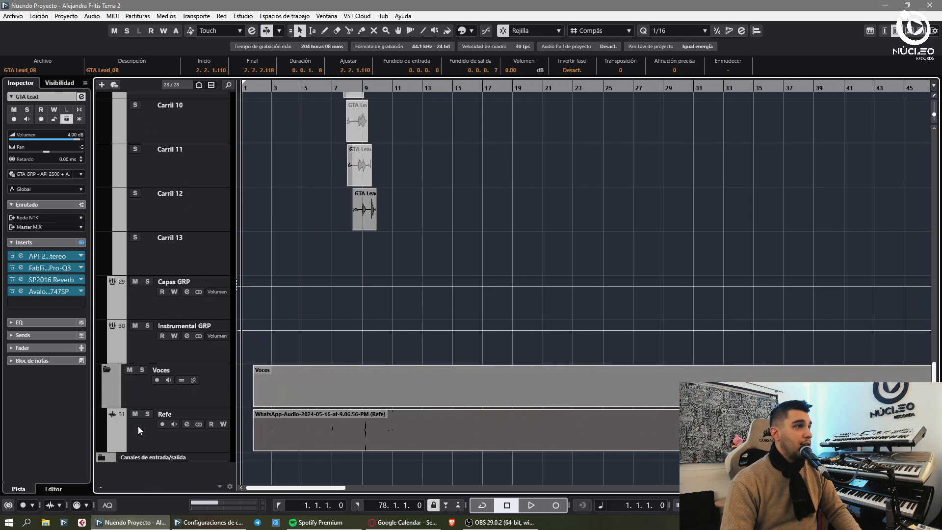
{"action": "left_click", "coordinate": [147, 414]}
{"action": "key", "text": "space"}
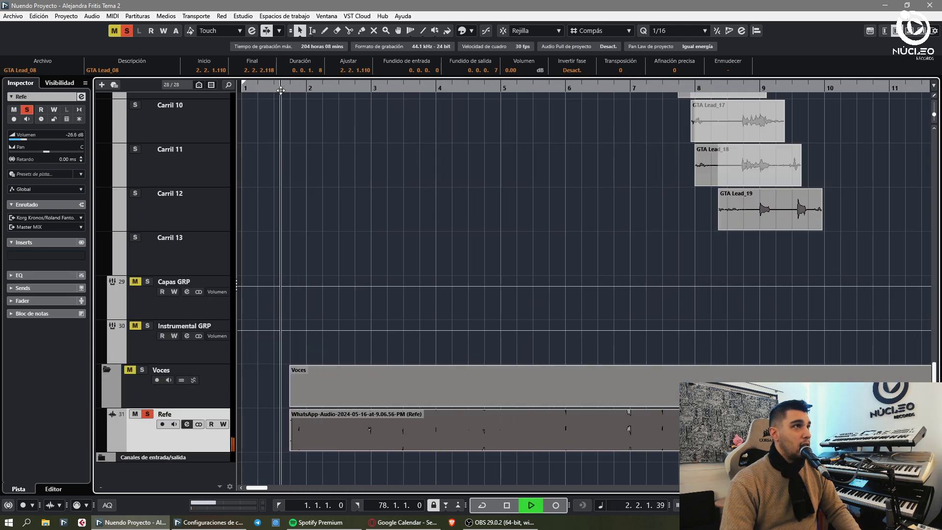
{"action": "left_click", "coordinate": [69, 136], "text": "ctrl"}
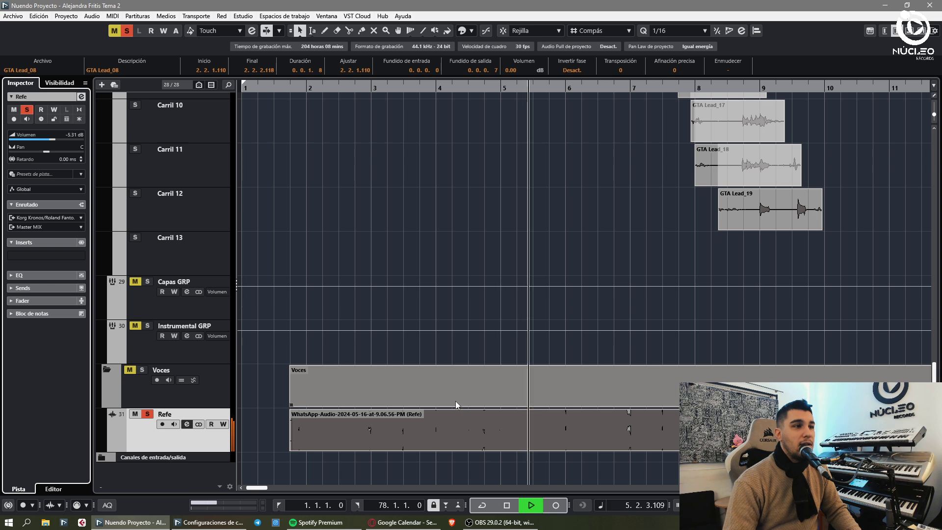
{"action": "key", "text": "space"}
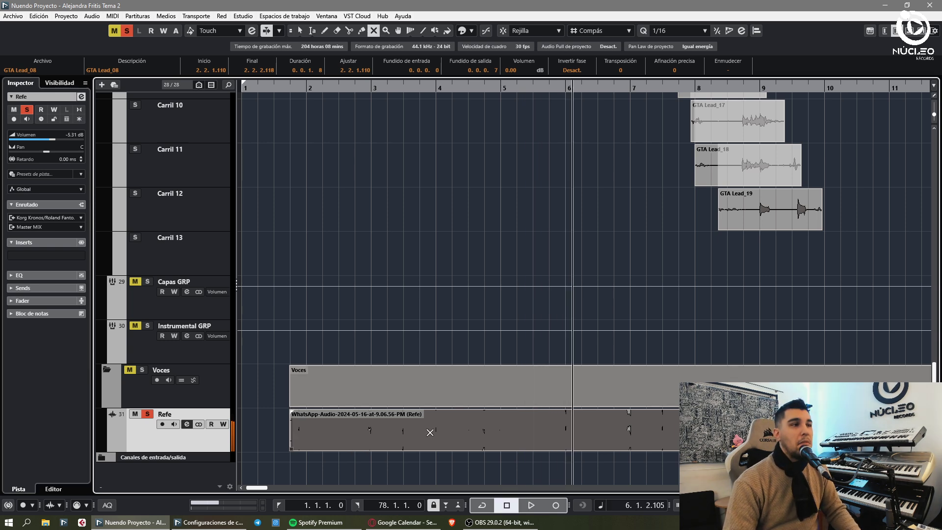
- Clear the Refe solo and play the start of the GTA Lead comp with the full mix
{"action": "left_click", "coordinate": [402, 254]}
{"action": "scroll", "coordinate": [358, 260], "scroll_direction": "up", "scroll_amount": 8}
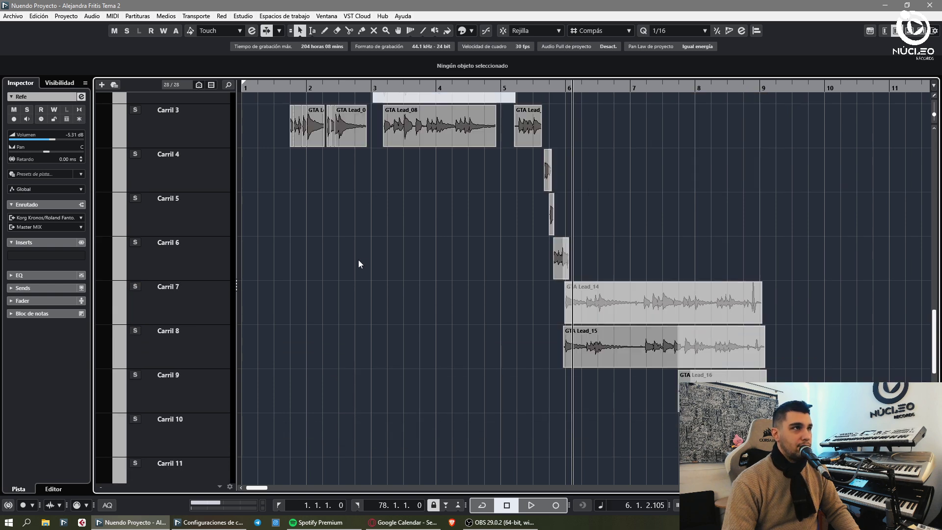
{"action": "left_click", "coordinate": [284, 89]}
{"action": "key", "text": "space"}
{"action": "key", "text": "h"}
{"action": "key", "text": "h"}
{"action": "key", "text": "h"}
{"action": "key", "text": "h"}
{"action": "key", "text": "h"}
{"action": "key", "text": "h"}
{"action": "key", "text": "h"}
{"action": "key", "text": "h"}
{"action": "key", "text": "h"}
{"action": "key", "text": "h"}
{"action": "key", "text": "h"}
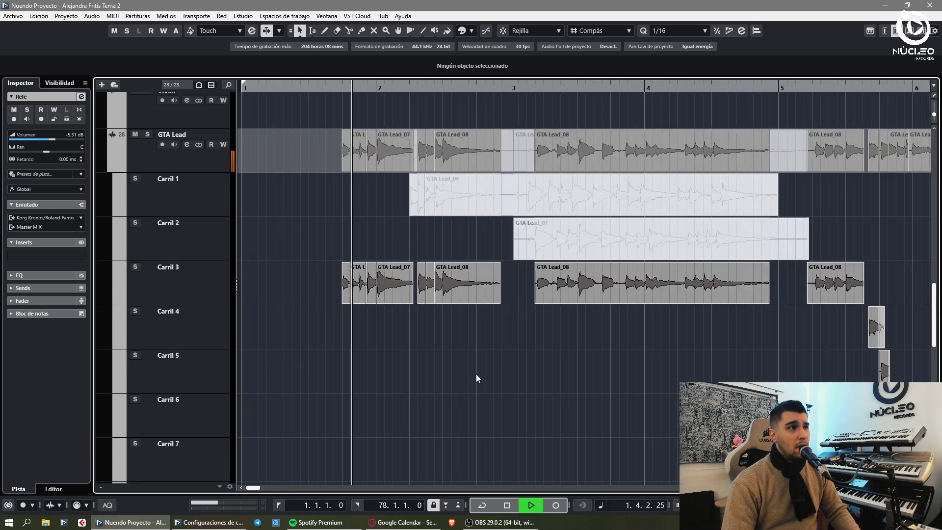
{"action": "key", "text": "h"}
{"action": "key", "text": "space"}
{"action": "key", "text": "g"}
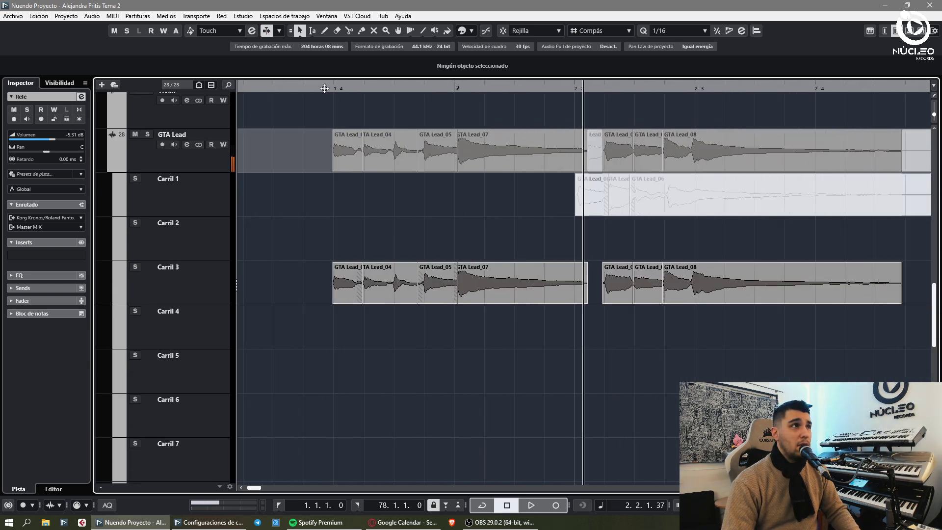
- Solo the GTA Lead track and play back its opening phrase
{"action": "left_click", "coordinate": [147, 135]}
{"action": "key", "text": "space"}
{"action": "key", "text": "h"}
{"action": "key", "text": "h"}
{"action": "key", "text": "h"}
{"action": "key", "text": "h"}
{"action": "key", "text": "h"}
{"action": "key", "text": "g"}
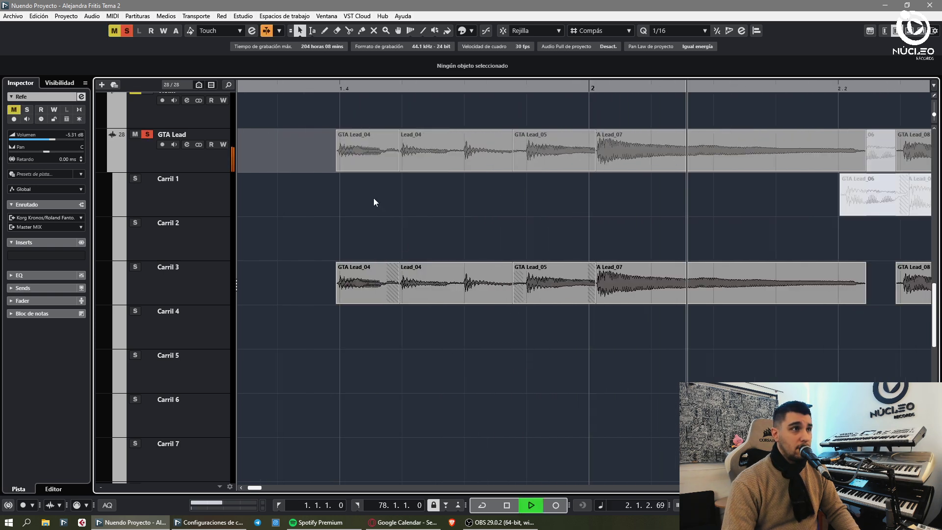
{"action": "key", "text": "space"}
- Split the second GTA Lead_04 clip just before 1.4.3 and trim the first part's end to 1.4.2.97, auditioning the cut
{"action": "left_click", "coordinate": [335, 86]}
{"action": "key", "text": "space"}
{"action": "key", "text": "3"}
{"action": "left_click", "coordinate": [464, 290]}
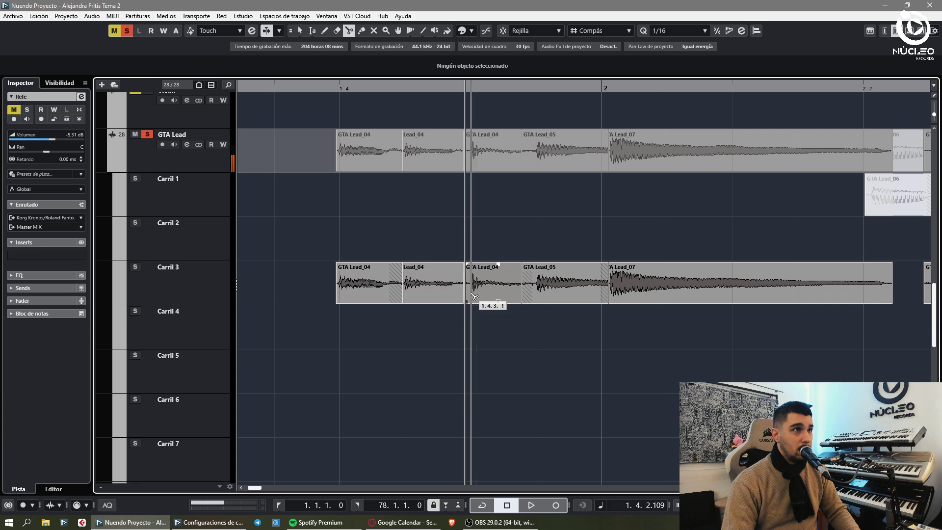
{"action": "left_click_drag", "start_coordinate": [467, 291], "coordinate": [463, 301]}
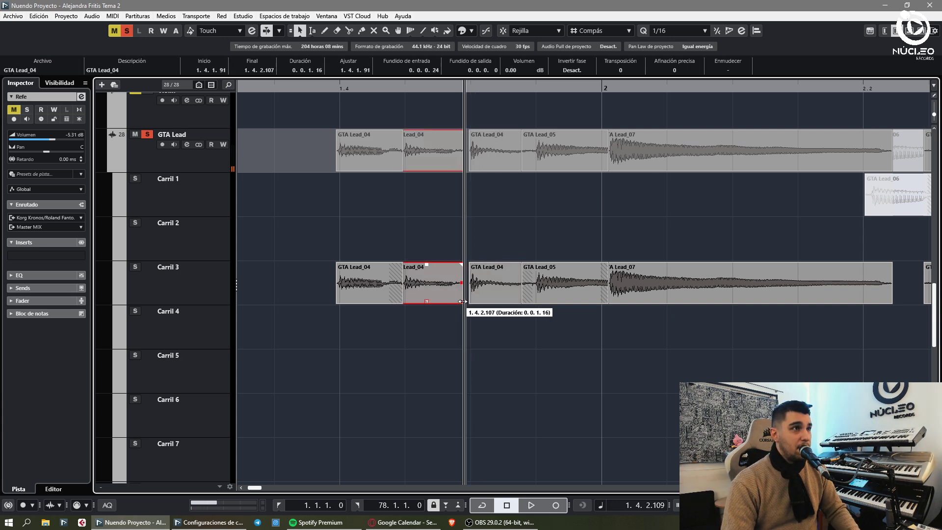
{"action": "key", "text": "space"}
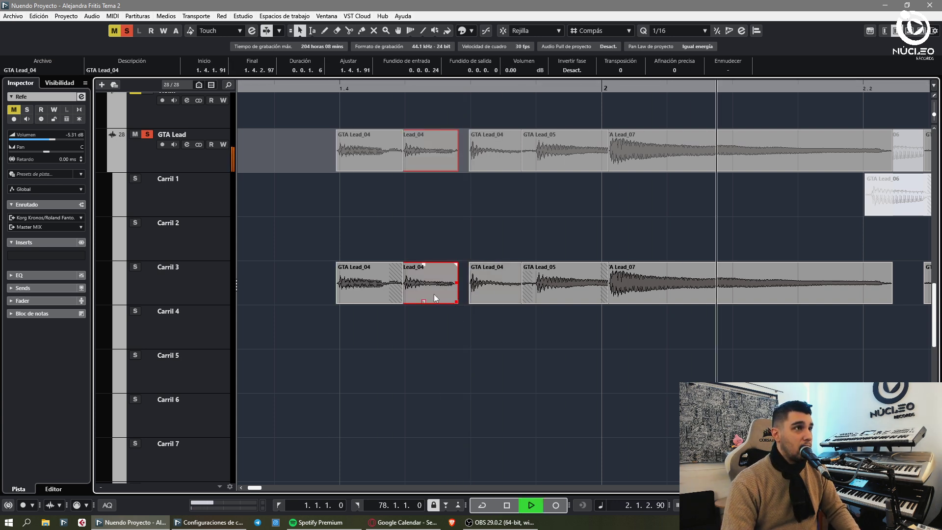
{"action": "key", "text": "space"}
{"action": "scroll", "coordinate": [785, 210], "scroll_direction": "down", "scroll_amount": 5}
{"action": "key", "text": "space"}
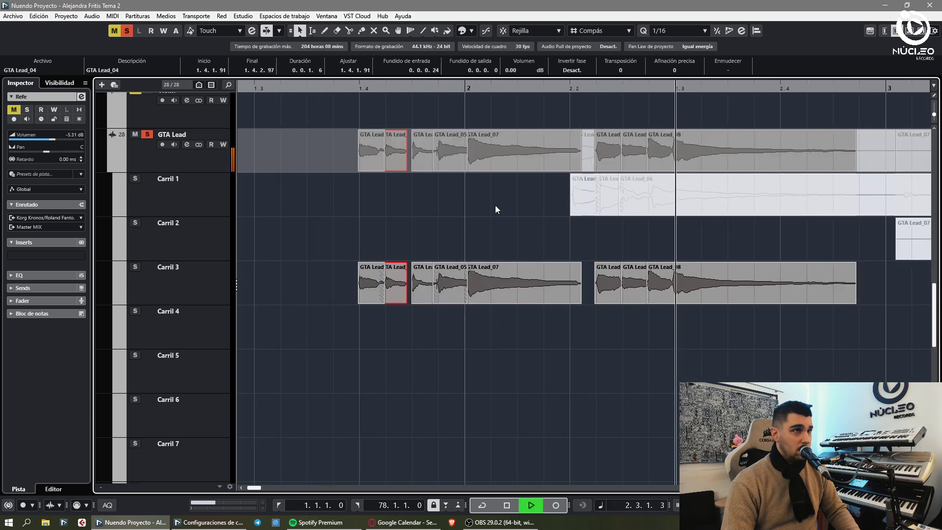
{"action": "key", "text": "space"}
- Try to shift the first muted GTA Lead_06 clip on Carril 1 earlier, and undo the change
{"action": "key", "text": "1"}
{"action": "left_click", "coordinate": [566, 222]}
{"action": "left_click_drag", "start_coordinate": [571, 214], "coordinate": [490, 219]}
{"action": "key", "text": "ctrl+z"}
- Try muting the shortened GTA Lead_04 clip before 1.4.3 on Carril 3 during playback, and undo the mute
{"action": "key", "text": "space"}
{"action": "scroll", "coordinate": [687, 275], "scroll_direction": "down", "scroll_amount": 2}
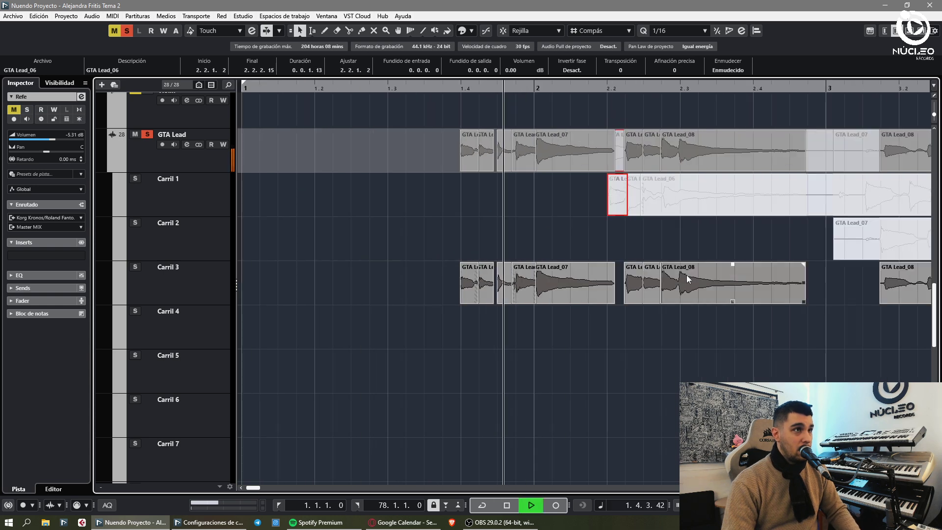
{"action": "scroll", "coordinate": [450, 180], "scroll_direction": "up", "scroll_amount": 1}
{"action": "key", "text": "space"}
{"action": "key", "text": "h"}
{"action": "left_click", "coordinate": [600, 291]}
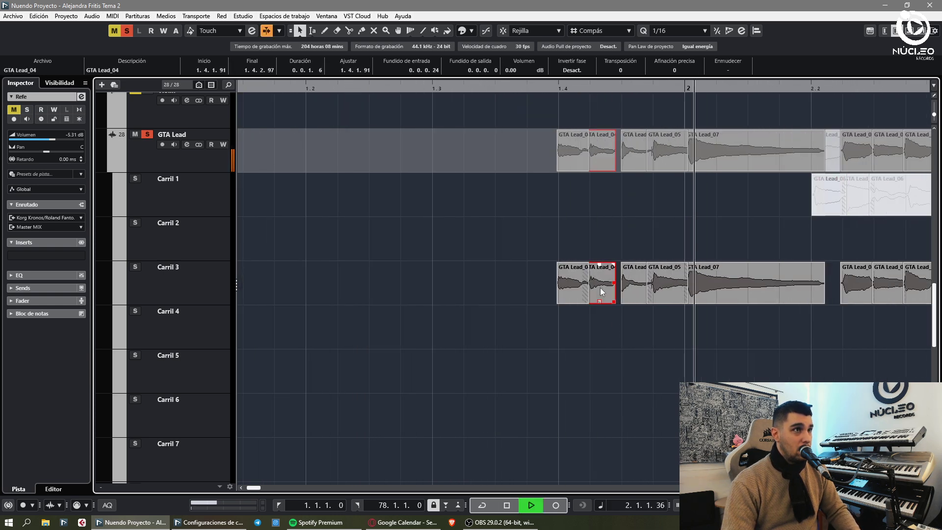
{"action": "left_click", "coordinate": [602, 290]}
{"action": "scroll", "coordinate": [602, 289], "scroll_direction": "down", "scroll_amount": 2}
{"action": "key", "text": "1"}
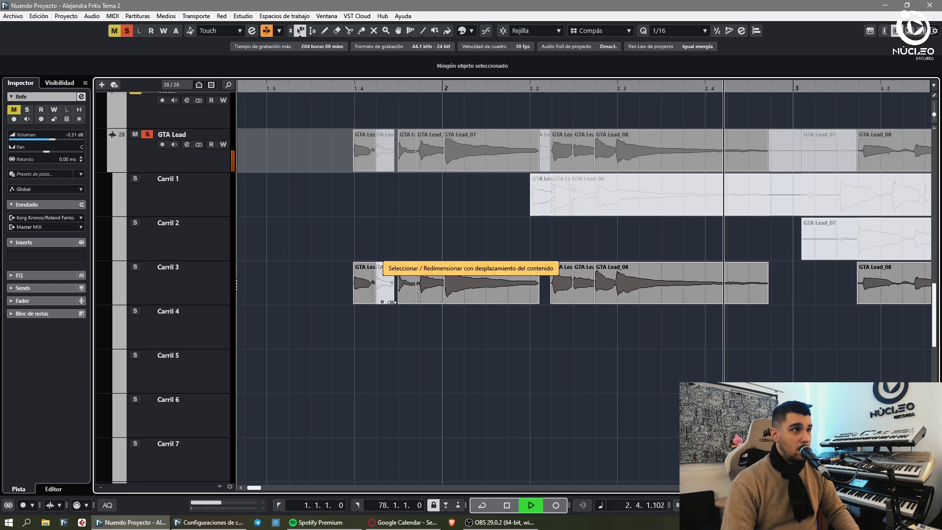
{"action": "key", "text": "ctrl+z"}
- Time-stretch the end of the shortened GTA Lead_04 clip to meet the following clip near 1.4.3, and play it
{"action": "key", "text": "space"}
{"action": "key", "text": "space"}
{"action": "key", "text": "h"}
{"action": "key", "text": "h"}
{"action": "left_click", "coordinate": [564, 328]}
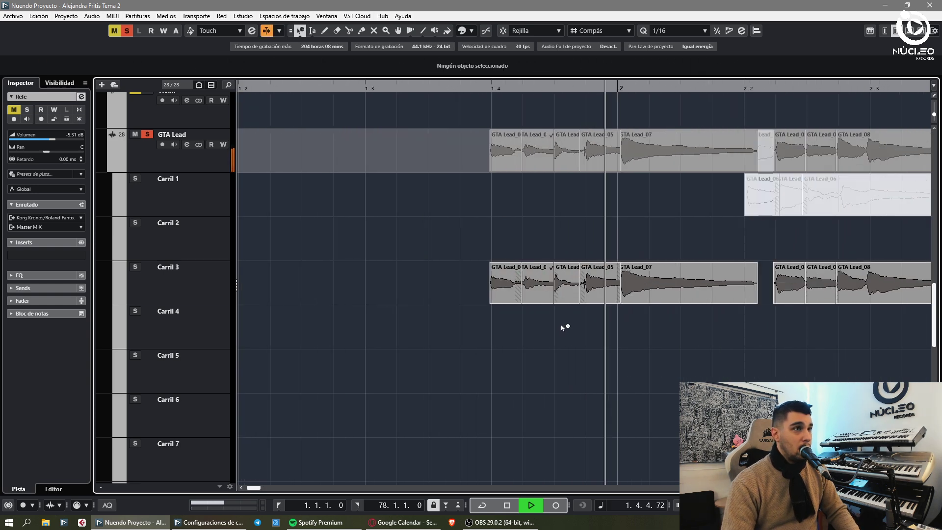
- Split the stretched GTA Lead_04 clip at 1.4.2.10 and remove the sliver before the cut
{"action": "key", "text": "3"}
{"action": "left_click", "coordinate": [526, 297]}
{"action": "key", "text": "1"}
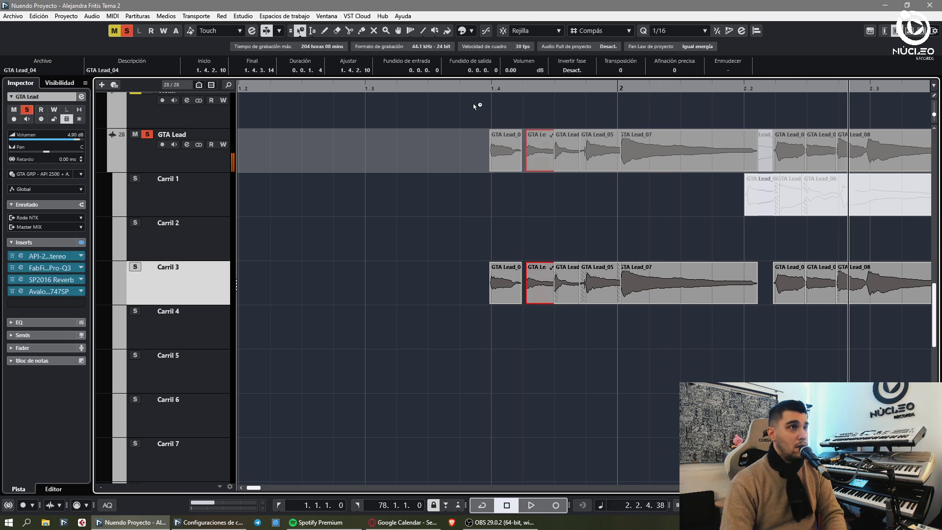
- Play the edited Carril 3 phrase from just before 1.4 into bar 3 to check its timing
{"action": "key", "text": "space"}
{"action": "key", "text": "g"}
{"action": "key", "text": "g"}
{"action": "key", "text": "g"}
{"action": "left_click", "coordinate": [326, 88]}
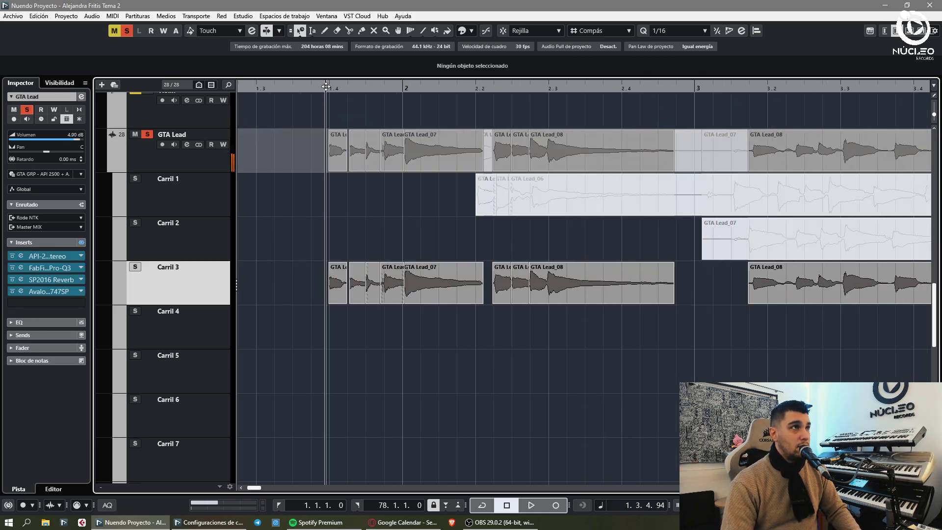
{"action": "key", "text": "h"}
{"action": "key", "text": "space"}
{"action": "key", "text": "h"}
{"action": "key", "text": "h"}
{"action": "key", "text": "g"}
{"action": "key", "text": "g"}
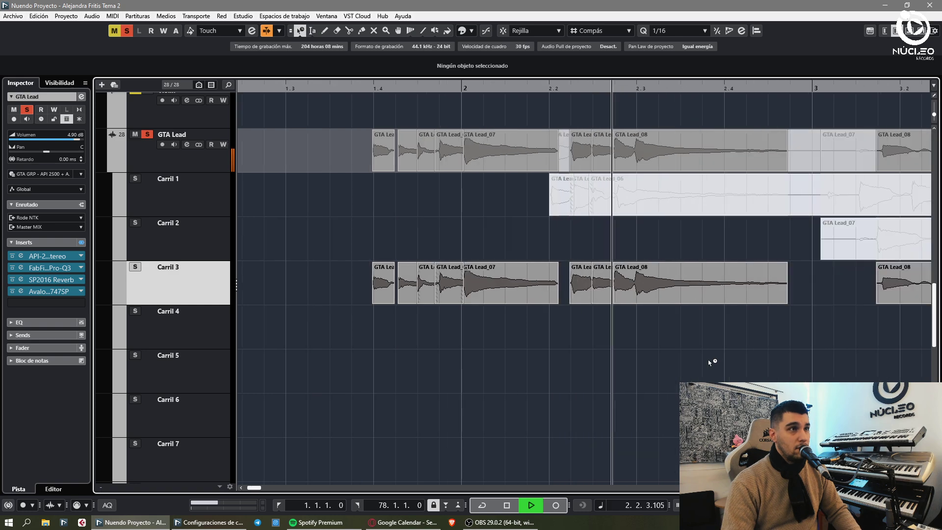
{"action": "key", "text": "h"}
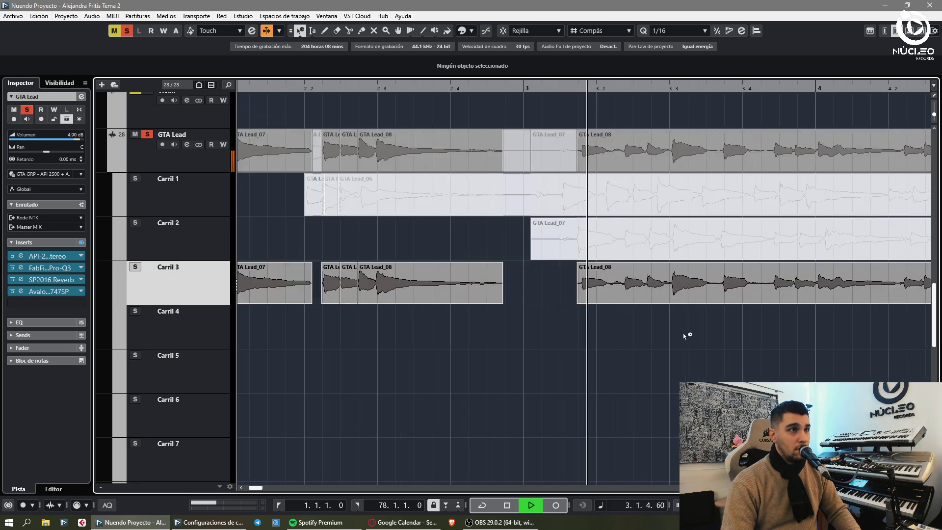
{"action": "key", "text": "space"}
- Move the long GTA Lead_08 clip in bar 3 on Carril 3 slightly earlier to start at 3.1.3.85, and play it
{"action": "left_click", "coordinate": [523, 290]}
{"action": "left_click_drag", "start_coordinate": [524, 290], "coordinate": [520, 288]}
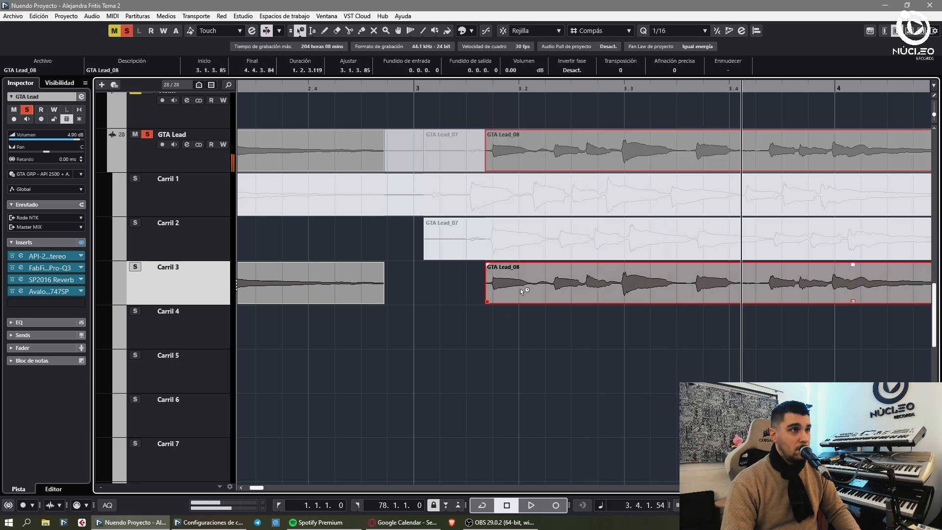
{"action": "left_click", "coordinate": [409, 89]}
{"action": "key", "text": "space"}
{"action": "scroll", "coordinate": [295, 233], "scroll_direction": "up", "scroll_amount": 5}
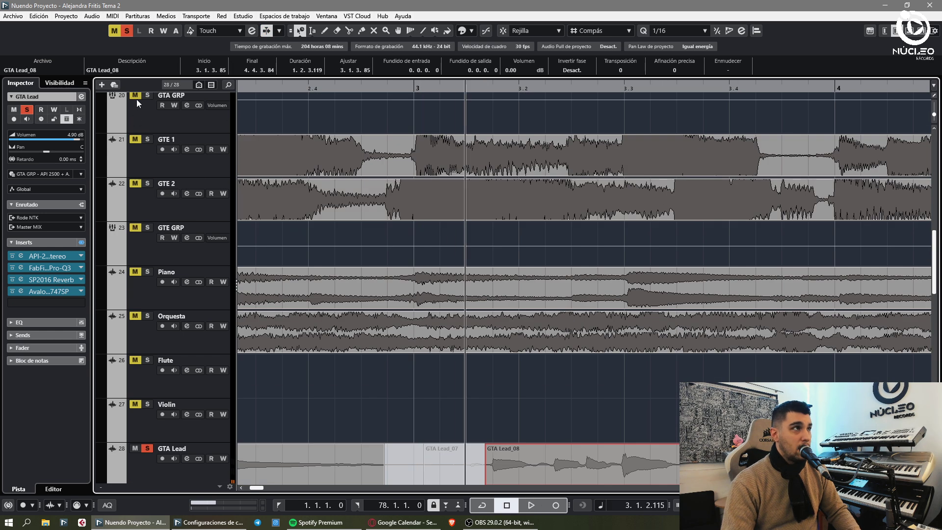
{"action": "scroll", "coordinate": [440, 128], "scroll_direction": "down", "scroll_amount": 6}
{"action": "key", "text": "space"}
{"action": "scroll", "coordinate": [603, 272], "scroll_direction": "up", "scroll_amount": 2}
- Split the long GTA Lead_08 clip after its first note near 3.2, and shift the remainder slightly earlier with a crossfade
{"action": "left_click", "coordinate": [649, 342]}
{"action": "key", "text": "h"}
{"action": "key", "text": "h"}
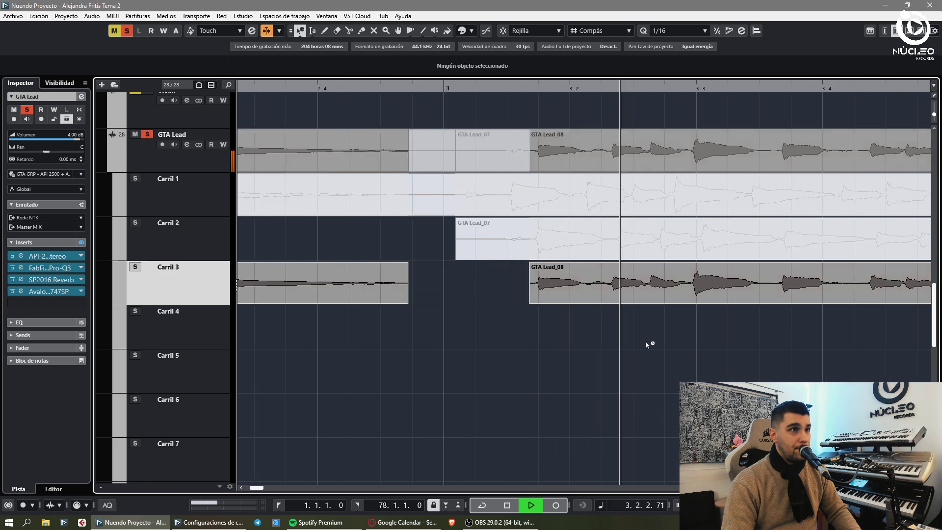
{"action": "left_click", "coordinate": [561, 295], "text": "alt"}
{"action": "left_click_drag", "start_coordinate": [577, 294], "coordinate": [606, 301]}
{"action": "key", "text": "x"}
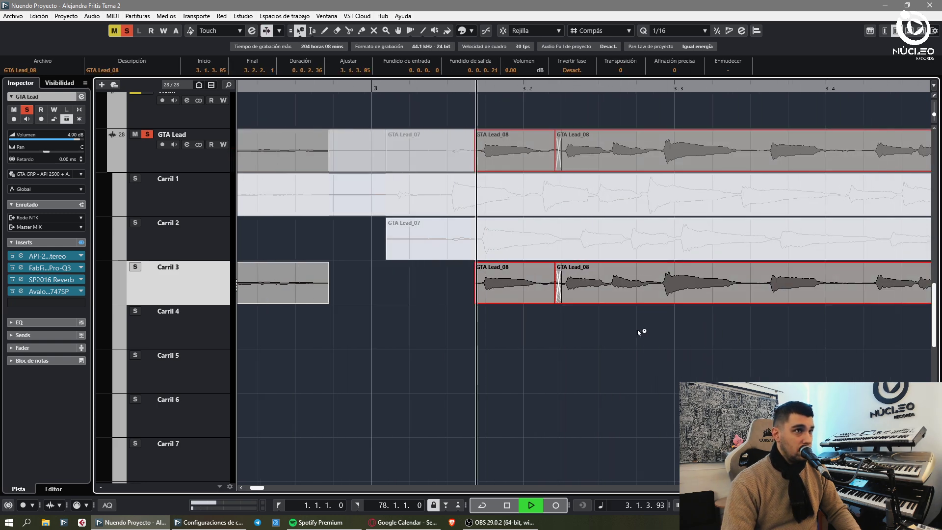
- Split the GTA Lead_08 remainder on Carril 3 at two more notes between 3.2 and 3.3, shifting the last piece later to just before 3.3
{"action": "left_click", "coordinate": [606, 301], "text": "alt"}
{"action": "left_click", "coordinate": [592, 331]}
{"action": "left_click", "coordinate": [647, 298], "text": "alt"}
{"action": "left_click_drag", "start_coordinate": [682, 299], "coordinate": [702, 299]}
{"action": "left_click", "coordinate": [631, 328]}
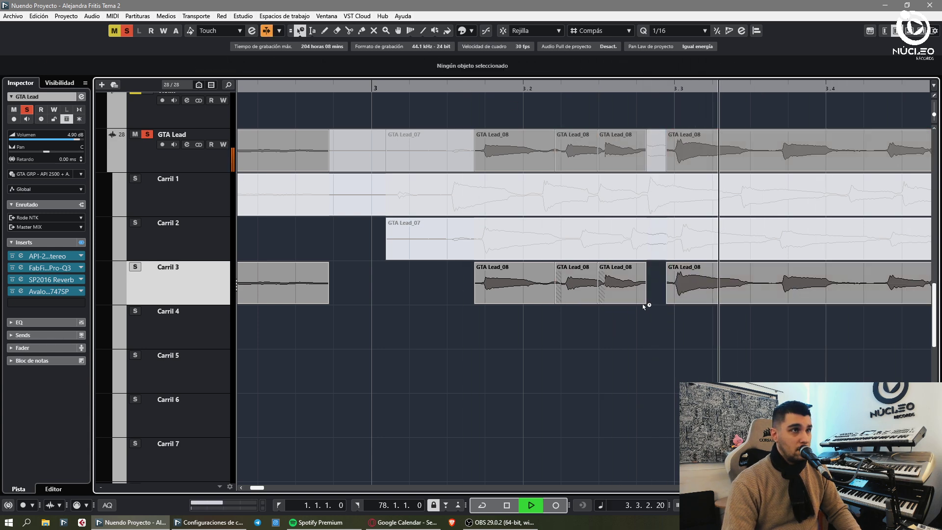
- Close the gap before 3.3 by moving the two short GTA Lead_08 clips later and stretching the preceding note, with the joins crossfaded
{"action": "key", "text": "space"}
{"action": "left_click_drag", "start_coordinate": [633, 296], "coordinate": [595, 286]}
{"action": "left_click", "coordinate": [552, 313]}
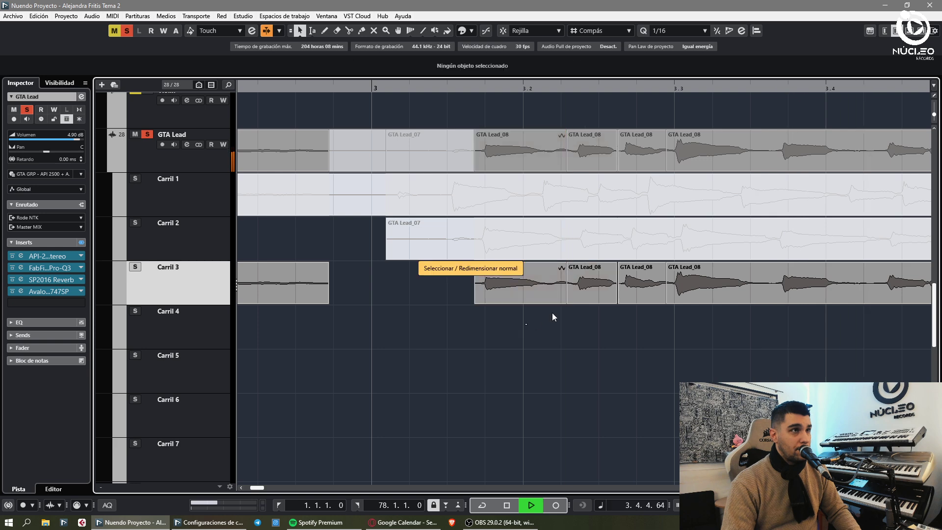
{"action": "left_click_drag", "start_coordinate": [602, 298], "coordinate": [605, 298]}
{"action": "left_click_drag", "start_coordinate": [563, 320], "coordinate": [608, 290]}
{"action": "key", "text": "x"}
{"action": "left_click", "coordinate": [521, 86]}
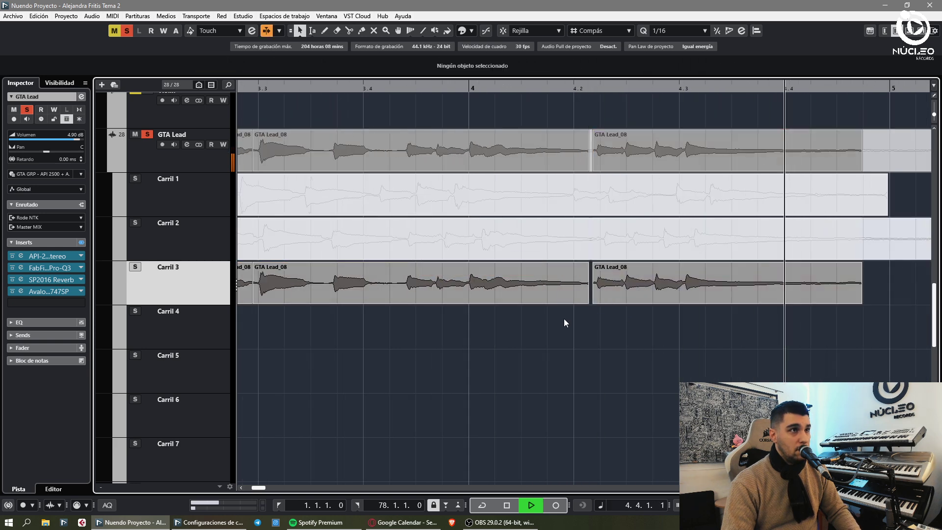
- Split the bar 4 GTA Lead_08 phrase near 4.3 and again one note earlier, shifting the pieces slightly earlier with crossfades
{"action": "left_click", "coordinate": [679, 289], "text": "alt"}
{"action": "left_click", "coordinate": [688, 317]}
{"action": "left_click_drag", "start_coordinate": [726, 297], "coordinate": [723, 296]}
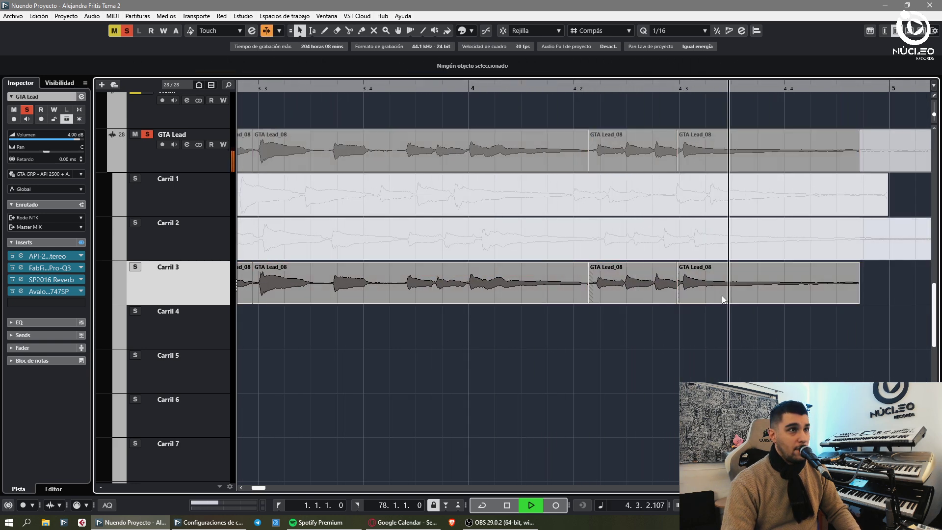
{"action": "left_click", "coordinate": [652, 292], "text": "alt"}
{"action": "left_click_drag", "start_coordinate": [661, 294], "coordinate": [660, 295]}
{"action": "left_click_drag", "start_coordinate": [636, 329], "coordinate": [704, 293]}
{"action": "key", "text": "g"}
- Cut off the lead-in before the first note of the bar 5 GTA Lead_08 clip and move the rest to start at 5.2.1.115
{"action": "left_click", "coordinate": [578, 322]}
{"action": "key", "text": "h"}
{"action": "key", "text": "h"}
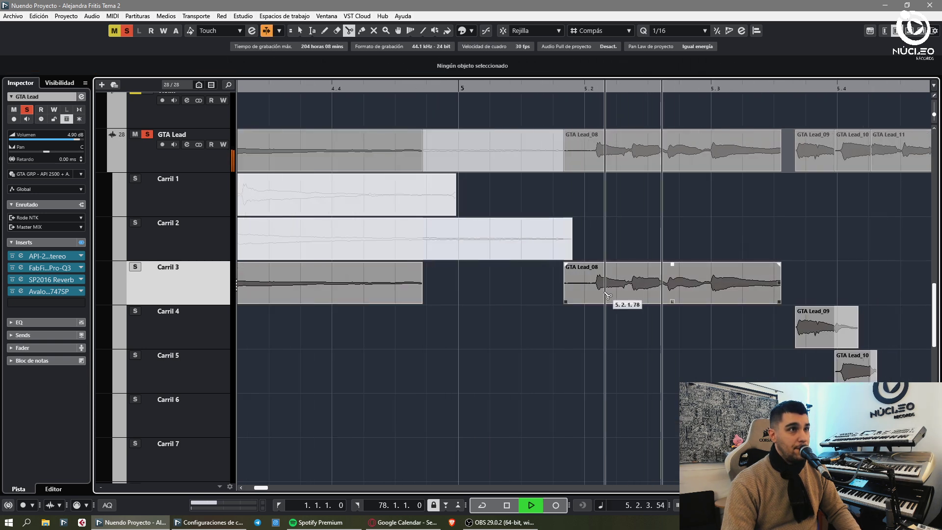
{"action": "left_click", "coordinate": [595, 294], "text": "alt"}
{"action": "key", "text": "space"}
{"action": "left_click", "coordinate": [590, 294]}
{"action": "key", "text": "Delete"}
{"action": "left_click_drag", "start_coordinate": [629, 286], "coordinate": [644, 290]}
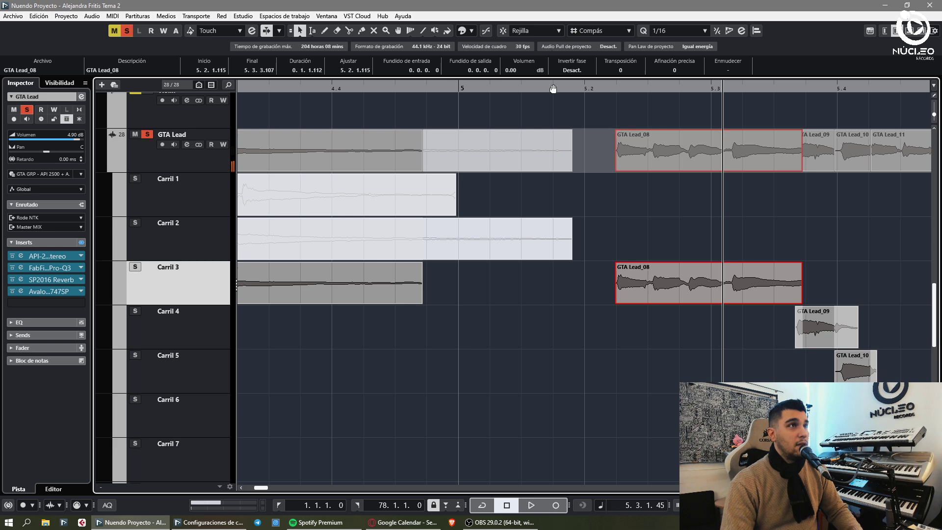
- Split the bar 5 GTA Lead_08 clip after its first note and shift the remainder slightly earlier with a crossfade
{"action": "left_click", "coordinate": [491, 89]}
{"action": "key", "text": "space"}
{"action": "key", "text": "g"}
{"action": "key", "text": "h"}
{"action": "key", "text": "h"}
{"action": "left_click", "coordinate": [570, 314]}
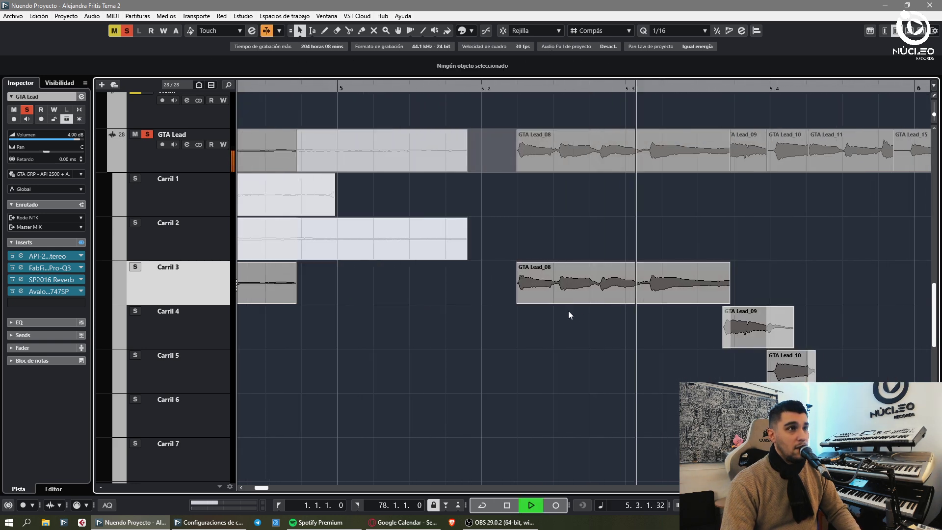
{"action": "left_click", "coordinate": [577, 289]}
{"action": "key", "text": "space"}
{"action": "left_click", "coordinate": [510, 90]}
{"action": "key", "text": "space"}
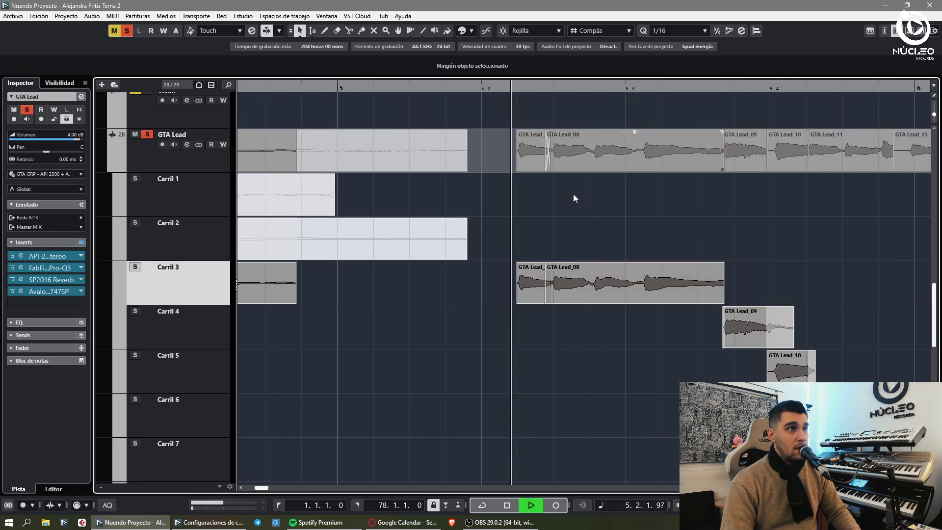
- Split the bar 5 GTA Lead_08 phrase after its second note, shortly before 5.3, and shift the remainder slightly earlier
{"action": "key", "text": "3"}
{"action": "left_click", "coordinate": [591, 300]}
{"action": "key", "text": "space"}
{"action": "key", "text": "1"}
{"action": "left_click_drag", "start_coordinate": [602, 293], "coordinate": [600, 293]}
{"action": "left_click", "coordinate": [569, 328]}
- Split off the last long GTA Lead_08 note near 5.3, move it earlier to start at 5.2.4.81 with a crossfade, and play it
{"action": "key", "text": "3"}
{"action": "left_click", "coordinate": [629, 295]}
{"action": "key", "text": "1"}
{"action": "left_click_drag", "start_coordinate": [658, 291], "coordinate": [645, 290]}
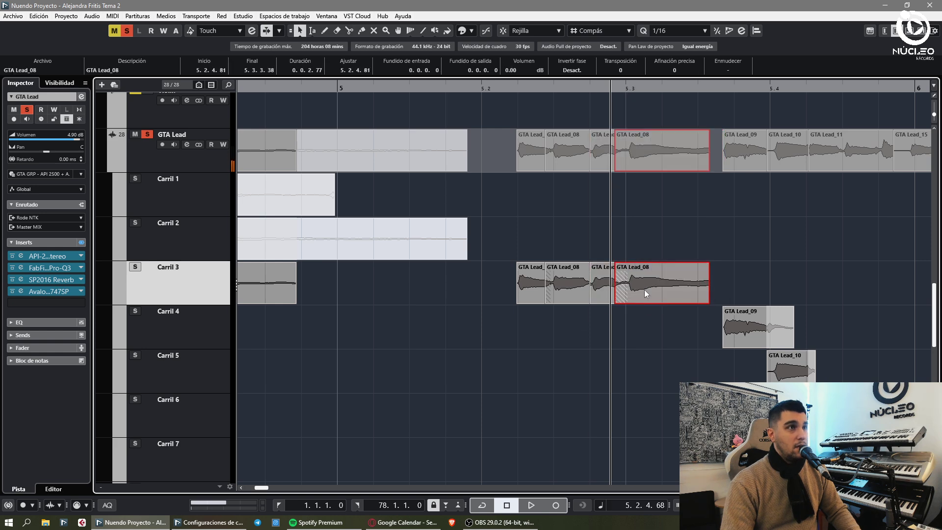
{"action": "left_click", "coordinate": [541, 96]}
{"action": "key", "text": "space"}
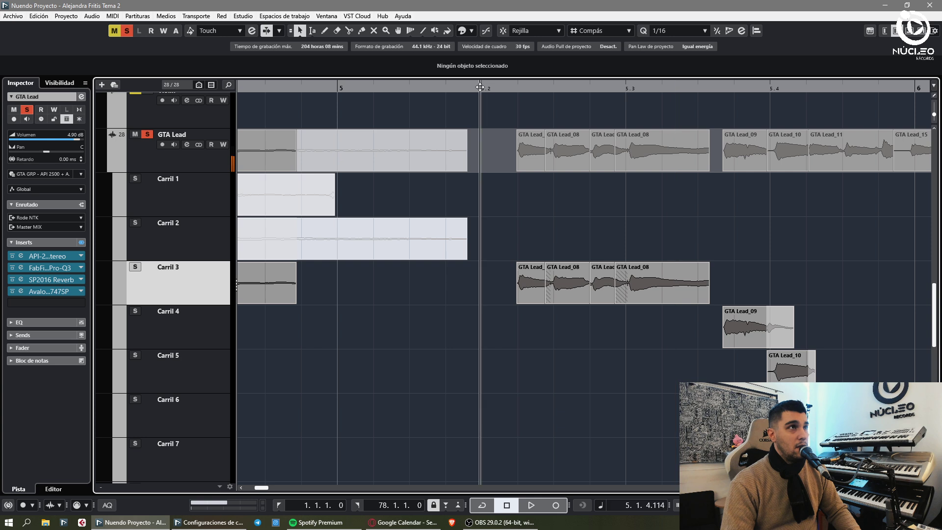
- Extend the last GTA Lead_08 clip to meet GTA Lead_09, and move GTA Lead_09 onto Carril 3 to start at 5.3.3.80
{"action": "mouse_move", "coordinate": [710, 300]}
{"action": "left_mouse_down"}
{"action": "mouse_move", "coordinate": [737, 305]}
{"action": "mouse_move", "coordinate": [728, 306]}
{"action": "left_mouse_up"}
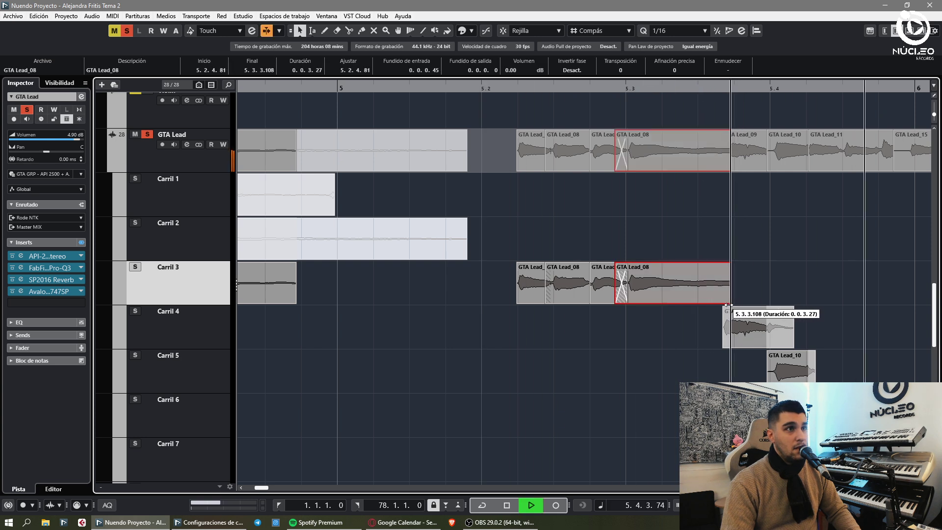
{"action": "left_click_drag", "start_coordinate": [724, 347], "coordinate": [728, 347]}
{"action": "left_click", "coordinate": [729, 305]}
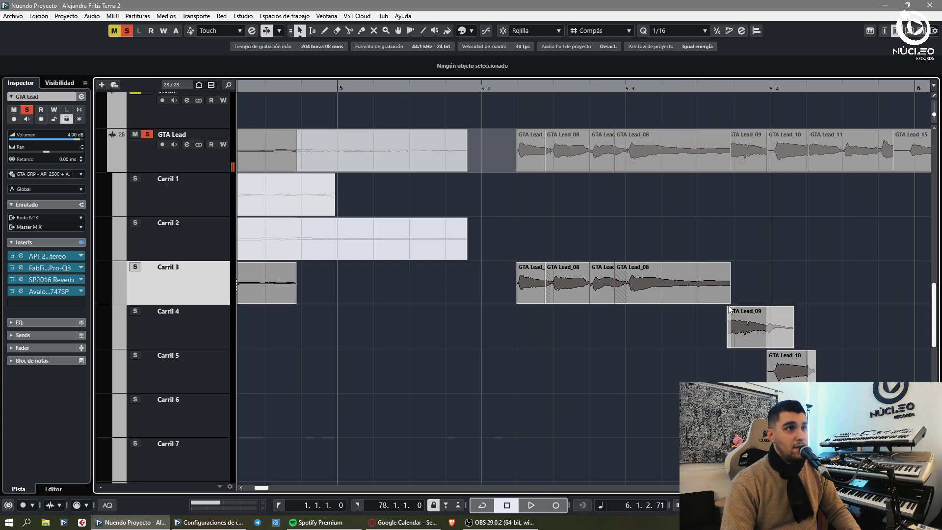
{"action": "left_click_drag", "start_coordinate": [729, 301], "coordinate": [723, 298]}
{"action": "left_click_drag", "start_coordinate": [754, 317], "coordinate": [726, 309]}
{"action": "left_click", "coordinate": [689, 109]}
{"action": "key", "text": "space"}
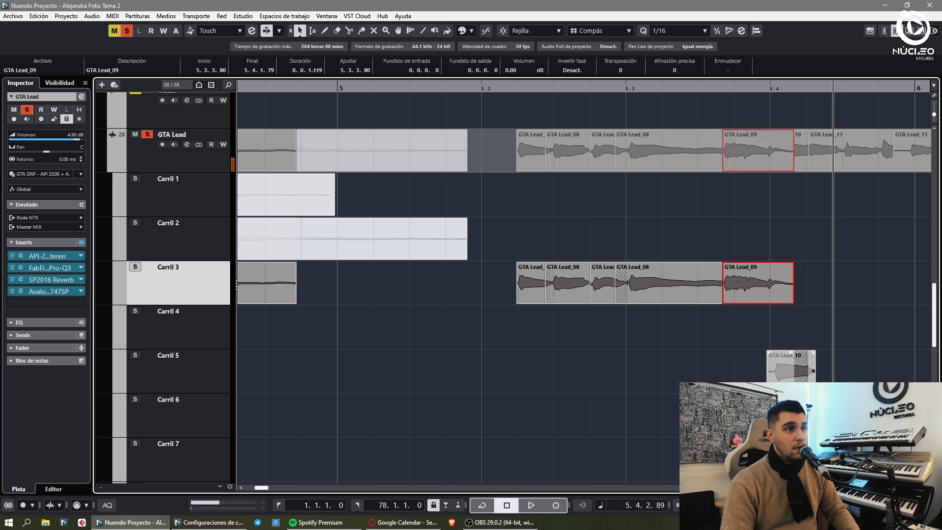
- Remove the lead-in of GTA Lead_10 and move the clip up to Carril 4
{"action": "left_click", "coordinate": [772, 380]}
{"action": "key", "text": "Delete"}
{"action": "left_click_drag", "start_coordinate": [793, 371], "coordinate": [793, 326]}
- Split GTA Lead_09 on Carril 3 at 5.4.1.18 and delete its tail
{"action": "left_click", "coordinate": [776, 286], "text": "alt"}
{"action": "left_click", "coordinate": [785, 288]}
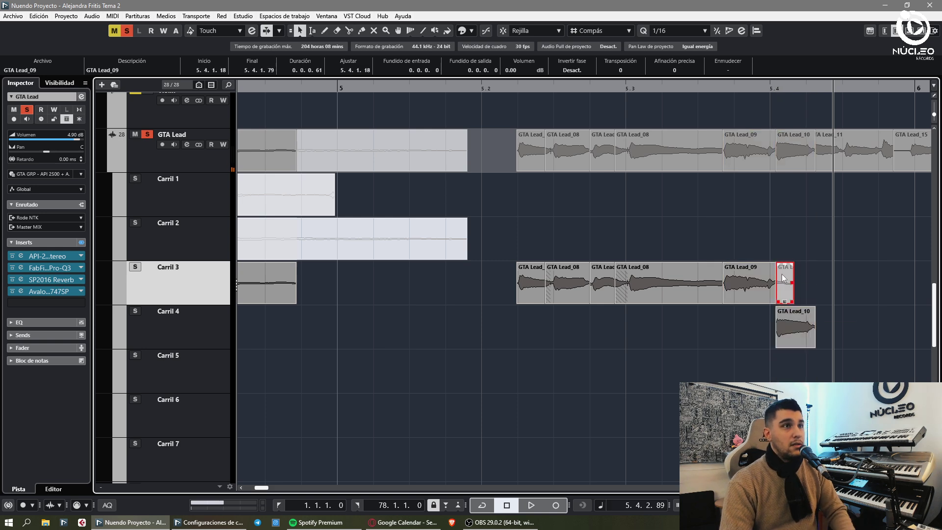
{"action": "key", "text": "Delete"}
- Play the phrase from before 5.4 and move GTA Lead_10 onto Carril 3 directly after GTA Lead_09
{"action": "left_click", "coordinate": [716, 87]}
{"action": "key", "text": "g"}
{"action": "key", "text": "space"}
{"action": "key", "text": "g"}
{"action": "key", "text": "h"}
{"action": "left_click_drag", "start_coordinate": [605, 326], "coordinate": [605, 281]}
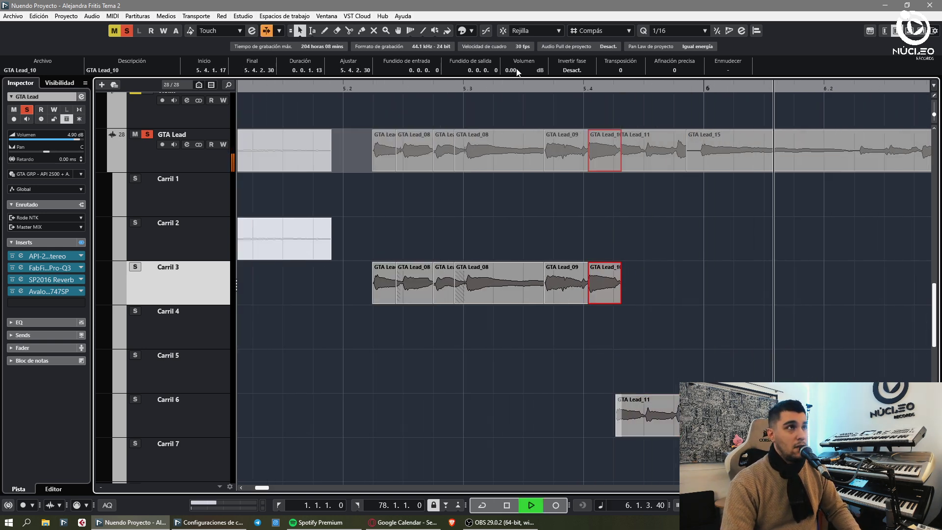
- Nudge GTA Lead_10 slightly earlier against GTA Lead_09, and trim the start of GTA Lead_11 to 5.4.2.27
{"action": "key", "text": "space"}
{"action": "key", "text": "h"}
{"action": "key", "text": "h"}
{"action": "key", "text": "h"}
{"action": "left_click", "coordinate": [727, 313]}
{"action": "key", "text": "space"}
{"action": "mouse_move", "coordinate": [654, 302]}
{"action": "left_mouse_down"}
{"action": "mouse_move", "coordinate": [644, 301]}
{"action": "mouse_move", "coordinate": [652, 301]}
{"action": "left_mouse_up"}
{"action": "left_click_drag", "start_coordinate": [671, 296], "coordinate": [670, 295]}
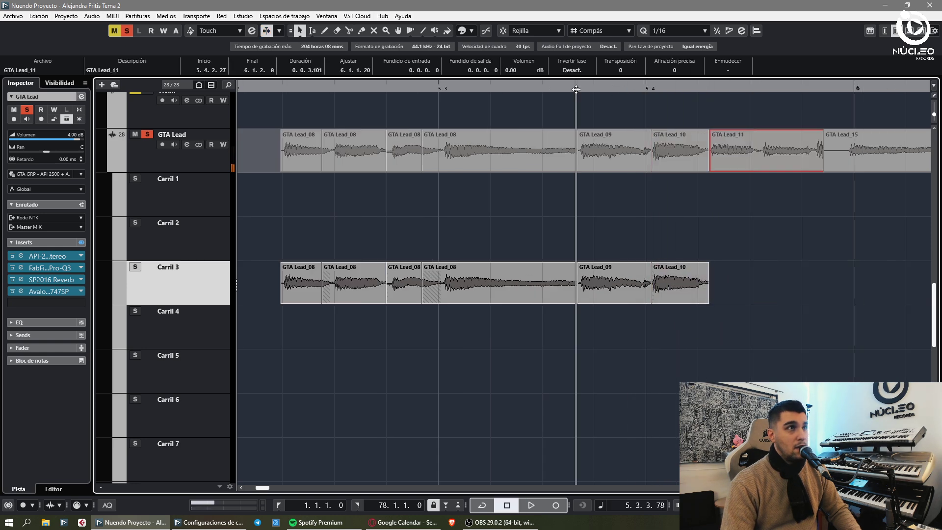
- Play the join and trim the start of GTA Lead_15 on Carril 8 to 5.4.4.88
{"action": "key", "text": "space"}
{"action": "scroll", "coordinate": [775, 267], "scroll_direction": "down", "scroll_amount": 2}
{"action": "key", "text": "g"}
{"action": "key", "text": "g"}
{"action": "key", "text": "g"}
{"action": "left_click_drag", "start_coordinate": [646, 445], "coordinate": [657, 445]}
{"action": "key", "text": "space"}
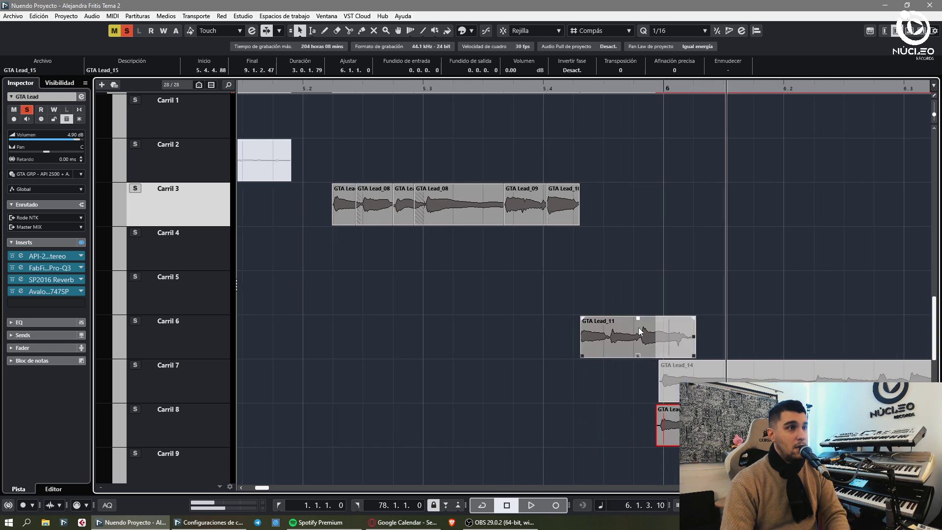
- Shift GTA Lead_09 on Carril 3 slightly earlier with a crossfade into the preceding clip, and play from 5.3
{"action": "left_click", "coordinate": [558, 279]}
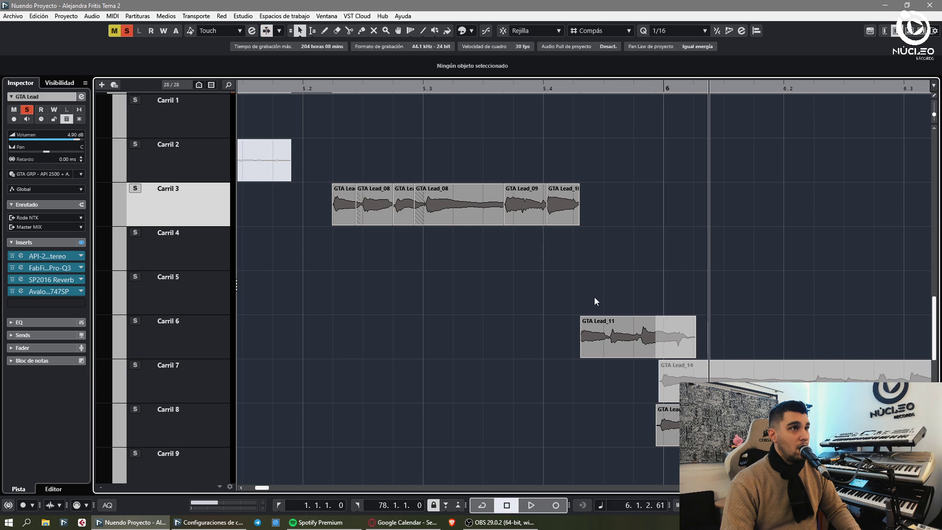
{"action": "left_click_drag", "start_coordinate": [515, 201], "coordinate": [505, 205]}
{"action": "left_click_drag", "start_coordinate": [434, 85], "coordinate": [435, 94]}
{"action": "key", "text": "space"}
- Move GTA Lead_11 from Carril 6 to Carril 3, starting at 5.4.1.101 right after GTA Lead_10, and play it
{"action": "left_click", "coordinate": [566, 255]}
{"action": "left_click_drag", "start_coordinate": [607, 325], "coordinate": [594, 193]}
{"action": "left_click", "coordinate": [501, 92]}
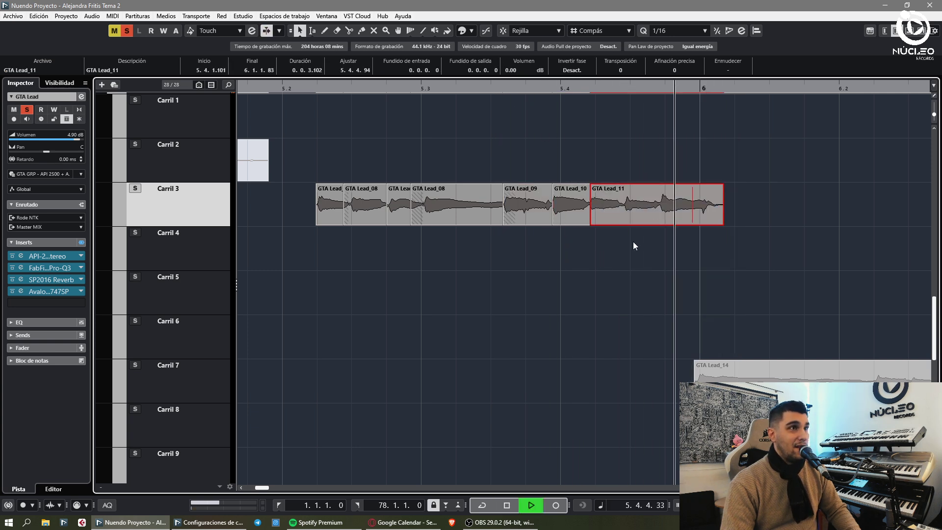
{"action": "key", "text": "space"}
- Split GTA Lead_11 after its first note and shift the remainder slightly earlier
{"action": "left_click", "coordinate": [620, 216], "text": "alt"}
{"action": "left_click_drag", "start_coordinate": [641, 218], "coordinate": [638, 217]}
{"action": "left_click", "coordinate": [614, 254]}
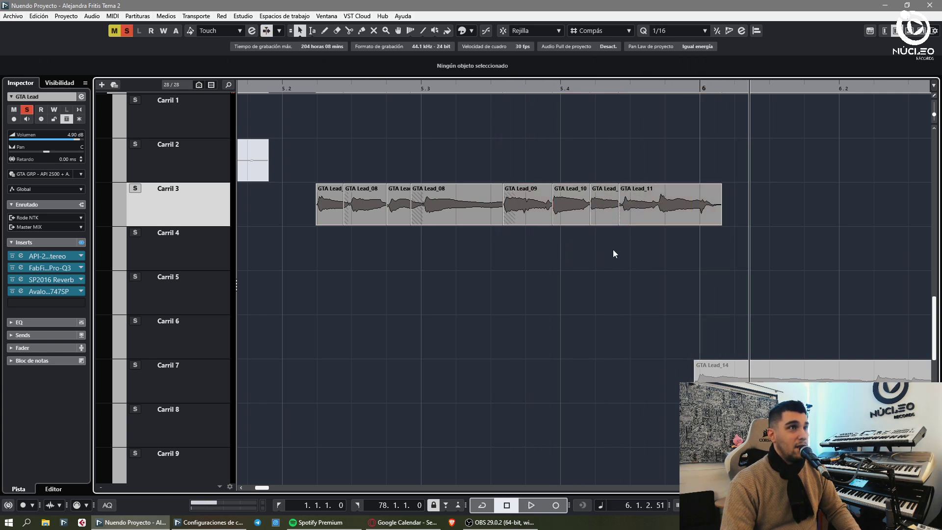
- Split GTA Lead_11 after its second note, cut off its tail just before bar 6, and play the phrase
{"action": "left_click", "coordinate": [651, 218], "text": "alt"}
{"action": "left_click", "coordinate": [693, 214], "text": "alt"}
{"action": "key", "text": "Delete"}
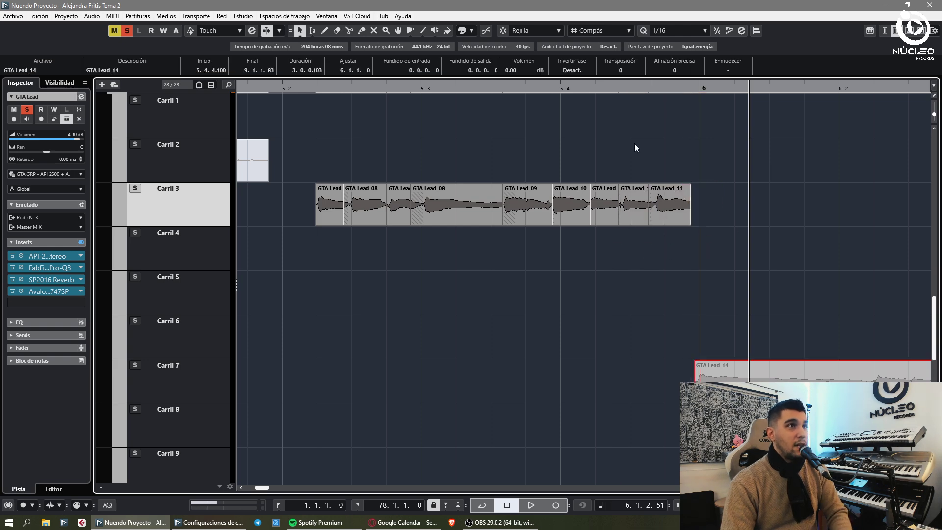
{"action": "left_click", "coordinate": [460, 88]}
{"action": "key", "text": "space"}
{"action": "left_click", "coordinate": [619, 241]}
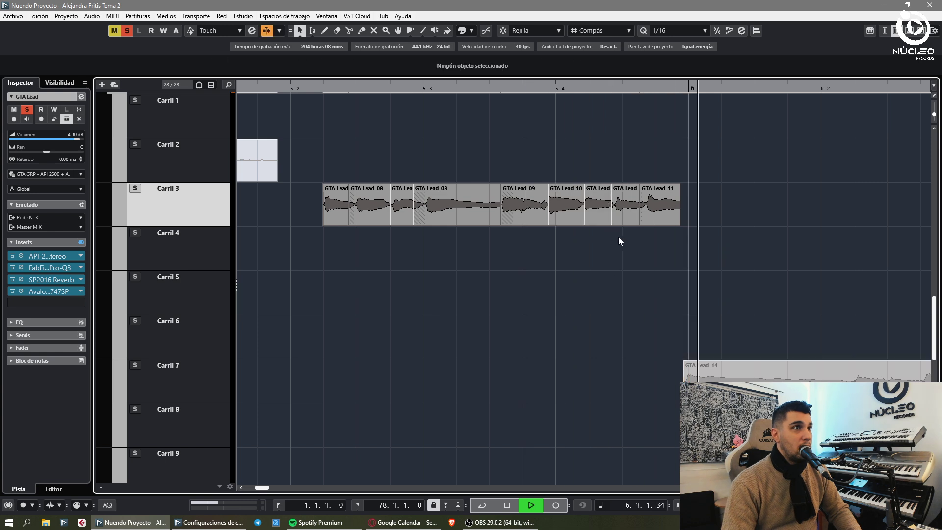
- Move GTA Lead_14 up to Carril 2 and GTA Lead_15 up to Carril 3 together, and play the transition into bar 6
{"action": "key", "text": "g"}
{"action": "key", "text": "g"}
{"action": "left_click_drag", "start_coordinate": [589, 344], "coordinate": [616, 195]}
{"action": "left_click", "coordinate": [463, 98]}
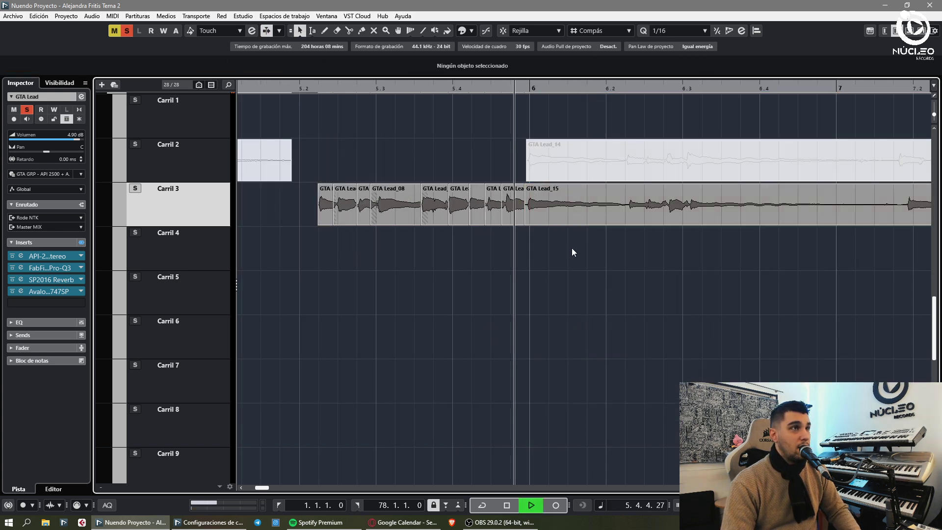
- Split GTA Lead_15 at two notes shortly after 6.2, shift the pieces slightly earlier and crossfade the joins
{"action": "key", "text": "h"}
{"action": "key", "text": "h"}
{"action": "key", "text": "3"}
{"action": "left_click", "coordinate": [640, 211]}
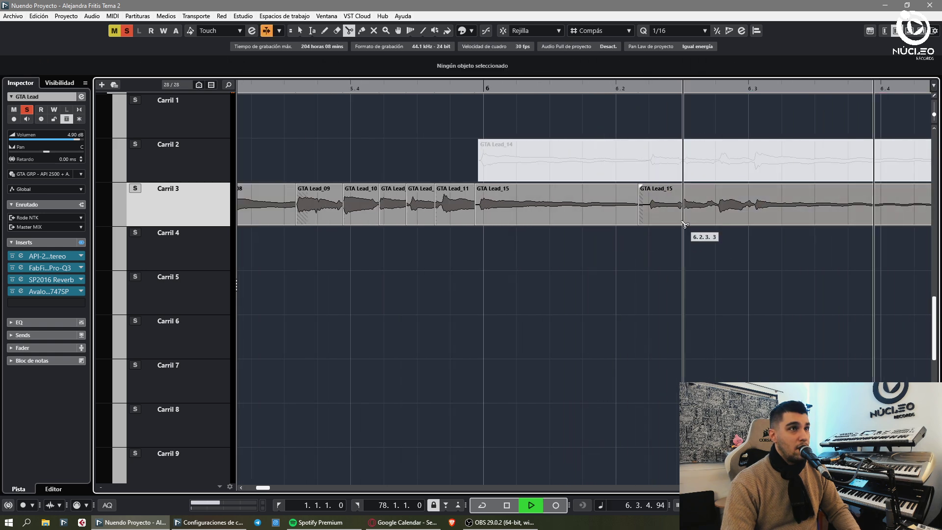
{"action": "left_click", "coordinate": [674, 218]}
{"action": "key", "text": "1"}
{"action": "left_click_drag", "start_coordinate": [699, 234], "coordinate": [662, 147]}
{"action": "key", "text": "x"}
{"action": "left_click", "coordinate": [564, 87]}
- Split GTA Lead_15 before the loud note between 6.2 and 6.3 and shift the remainder slightly earlier
{"action": "key", "text": "3"}
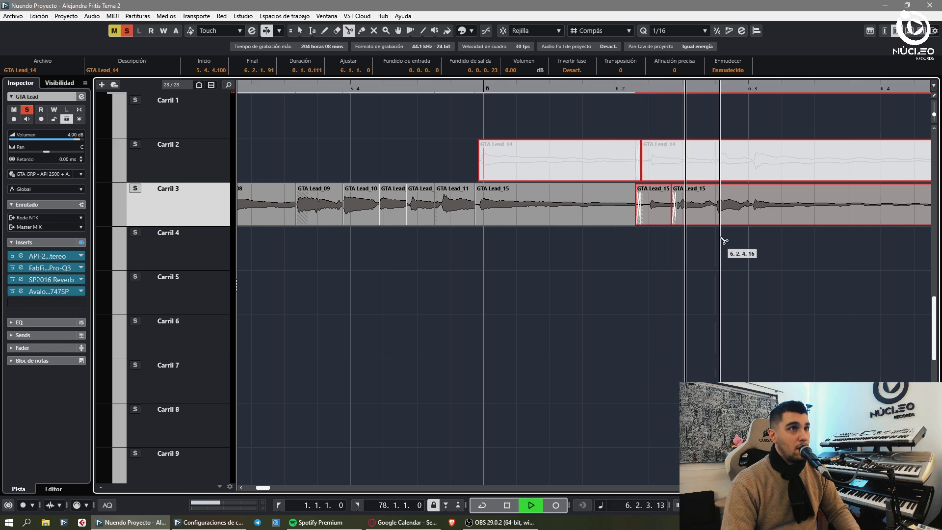
{"action": "left_click", "coordinate": [715, 211]}
{"action": "key", "text": "1"}
{"action": "left_click", "coordinate": [730, 255]}
{"action": "left_click_drag", "start_coordinate": [729, 212], "coordinate": [726, 212]}
- Split GTA Lead_15 again just before 6.3, with the remainder starting at 6.2.4.89, and play on towards bar 7
{"action": "key", "text": "3"}
{"action": "left_click", "coordinate": [745, 208]}
{"action": "key", "text": "space"}
{"action": "key", "text": "1"}
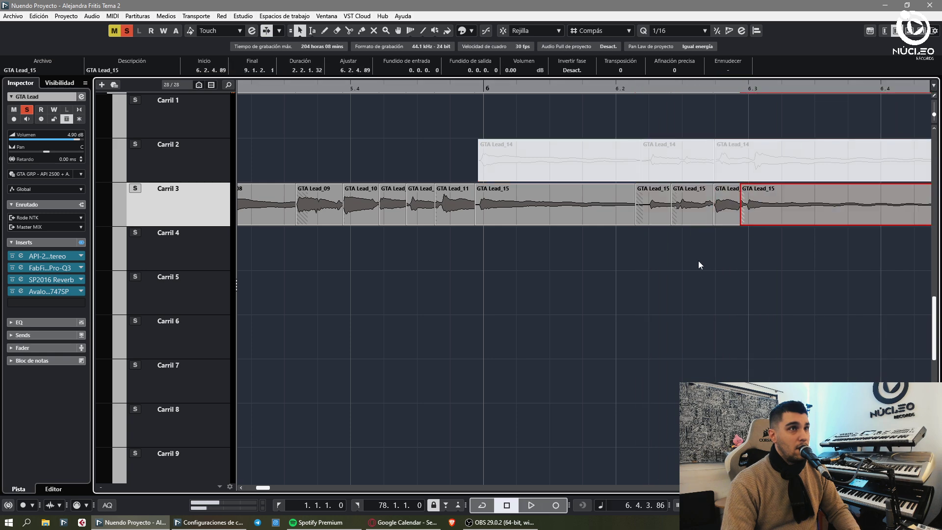
{"action": "key", "text": "g"}
{"action": "key", "text": "g"}
{"action": "key", "text": "g"}
{"action": "left_click", "coordinate": [775, 300]}
{"action": "key", "text": "space"}
- Split GTA Lead_15 at the start of bar 7 and just before its next note near 7.2, and delete the silent piece between
{"action": "key", "text": "h"}
{"action": "key", "text": "h"}
{"action": "key", "text": "3"}
{"action": "left_click", "coordinate": [790, 219]}
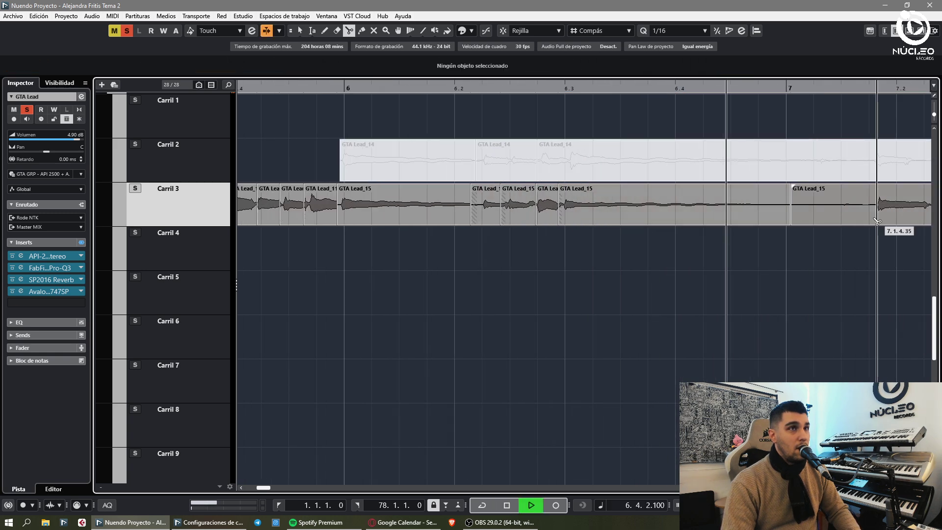
{"action": "left_click", "coordinate": [870, 218]}
{"action": "key", "text": "1"}
{"action": "left_click", "coordinate": [854, 217]}
{"action": "key", "text": "Delete"}
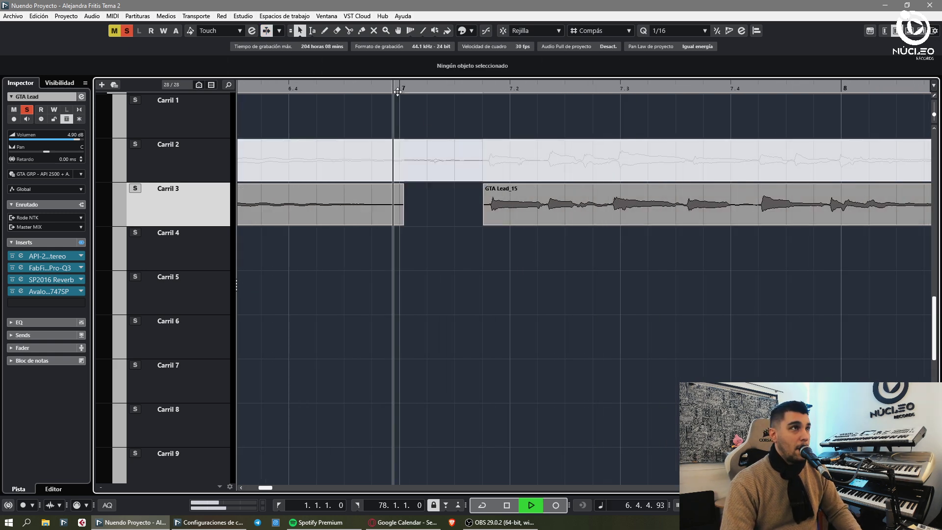
- Move the GTA Lead_15 phrase near 7.2 slightly earlier and play it
{"action": "left_click_drag", "start_coordinate": [520, 209], "coordinate": [593, 209]}
{"action": "key", "text": "space"}
{"action": "key", "text": "space"}
- Split the bar 7 GTA Lead_15 phrase after its first note, stretching that note so the remainder starts at 7.2.2.53, and play it
{"action": "left_click", "coordinate": [536, 220], "text": "alt"}
{"action": "left_click", "coordinate": [462, 86]}
{"action": "key", "text": "1"}
{"action": "key", "text": "1"}
{"action": "key", "text": "1"}
{"action": "left_click", "coordinate": [473, 86]}
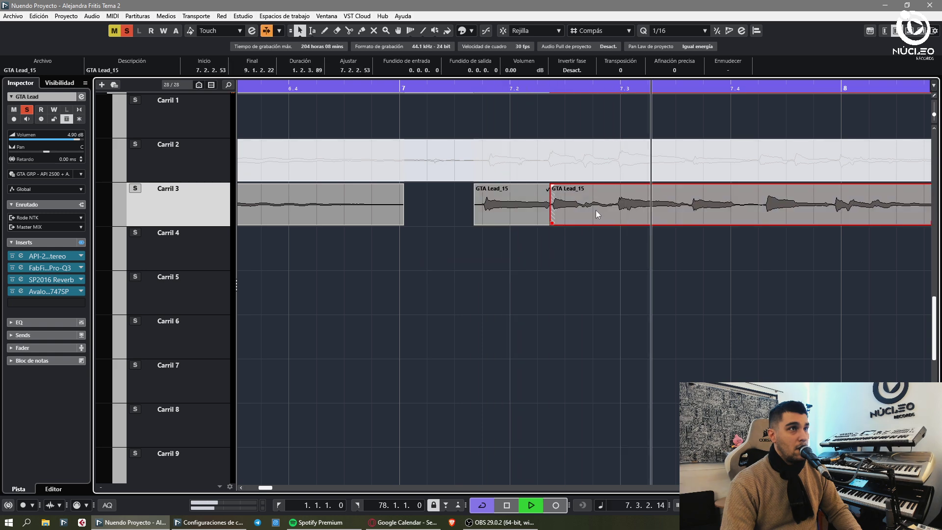
- Split the GTA Lead_15 phrase before the notes on either side of 7.3, with the last piece starting at 7.3.3.62
{"action": "left_click", "coordinate": [608, 221], "text": "alt"}
{"action": "left_click", "coordinate": [689, 220], "text": "alt"}
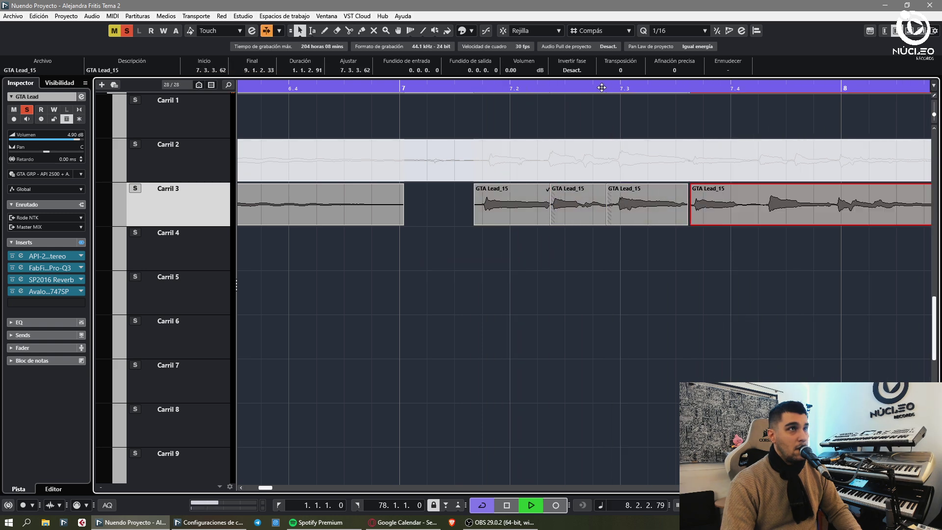
{"action": "key", "text": "g"}
{"action": "left_click", "coordinate": [738, 230]}
- Split GTA Lead_15 before the note after 7.4 and shift the remainder slightly earlier with a crossfade
{"action": "key", "text": "h"}
{"action": "key", "text": "h"}
{"action": "left_click", "coordinate": [670, 218], "text": "alt"}
{"action": "key", "text": "x"}
{"action": "left_click", "coordinate": [641, 237]}
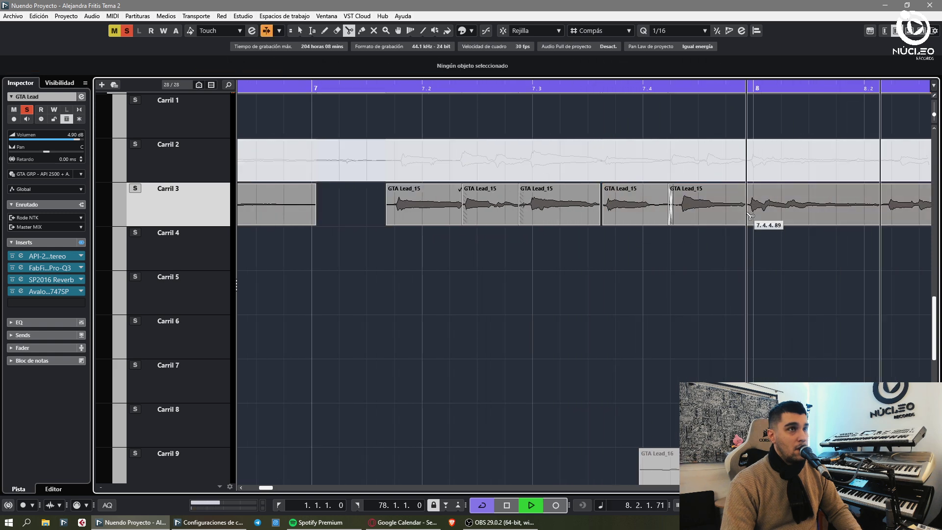
- Split GTA Lead_15 just before bar 8, play from there, and bring the takes on Carril 9 to 11 into view
{"action": "left_click", "coordinate": [747, 216], "text": "alt"}
{"action": "left_click", "coordinate": [741, 85]}
{"action": "key", "text": "g"}
{"action": "scroll", "coordinate": [708, 316], "scroll_direction": "down", "scroll_amount": 3}
{"action": "key", "text": "space"}
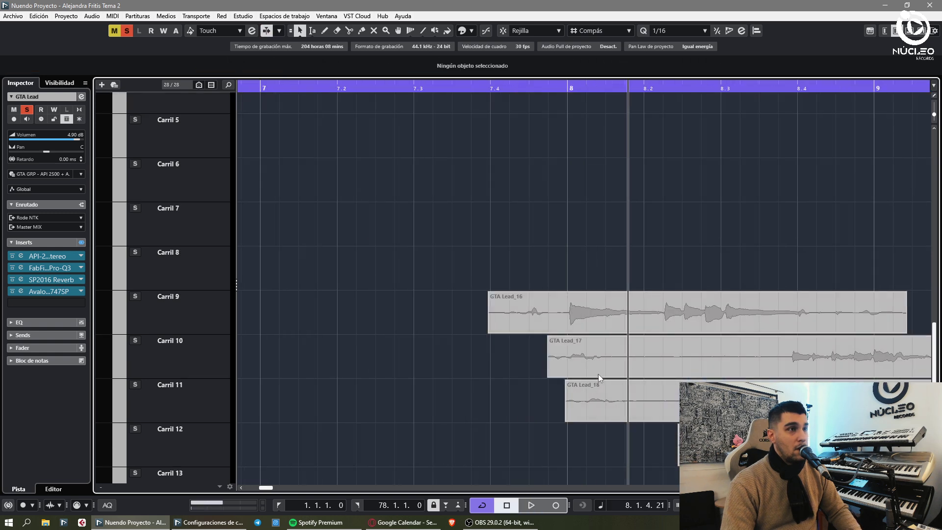
- Split GTA Lead_16 on Carril 9 at bar 8 and just after 8.4, and delete the pieces outside that range
{"action": "left_click", "coordinate": [569, 326], "text": "alt"}
{"action": "key", "text": "Return"}
{"action": "key", "text": "Return"}
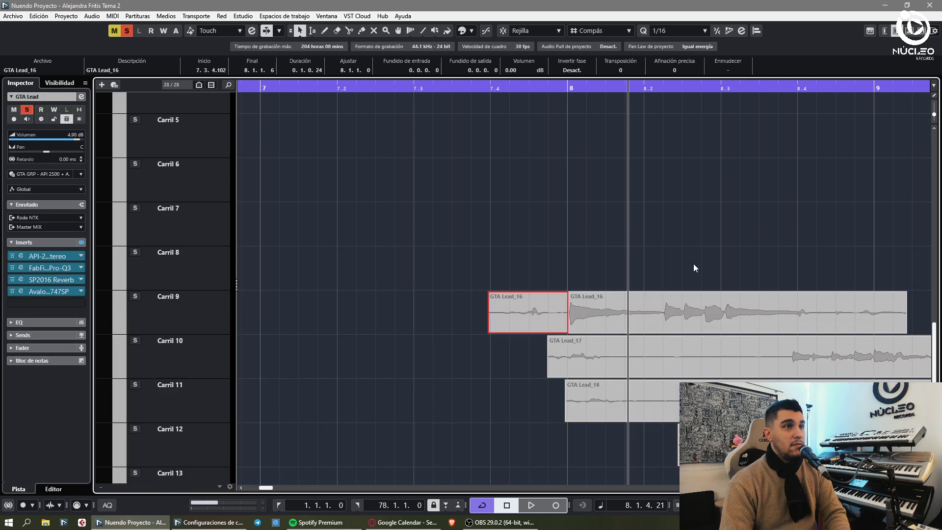
{"action": "key", "text": "BackSpace"}
{"action": "key", "text": "4"}
{"action": "key", "text": "1"}
{"action": "left_click", "coordinate": [811, 325], "text": "alt"}
{"action": "left_click", "coordinate": [833, 319]}
{"action": "key", "text": "BackSpace"}
- Replace the GTA Lead_15 remainder from bar 8 on Carril 3 with the trimmed GTA Lead_16 clip, starting at 7.4.4.110, and play the transition
{"action": "left_click_drag", "start_coordinate": [737, 316], "coordinate": [685, 191]}
{"action": "scroll", "coordinate": [663, 235], "scroll_direction": "up", "scroll_amount": 3}
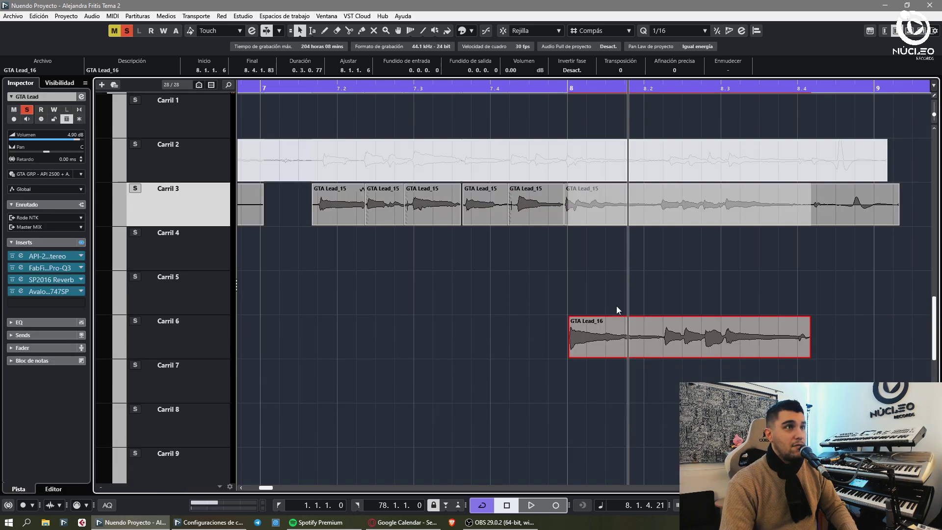
{"action": "left_click_drag", "start_coordinate": [614, 326], "coordinate": [590, 235]}
{"action": "left_click", "coordinate": [499, 89]}
{"action": "left_click", "coordinate": [705, 210]}
{"action": "key", "text": "Delete"}
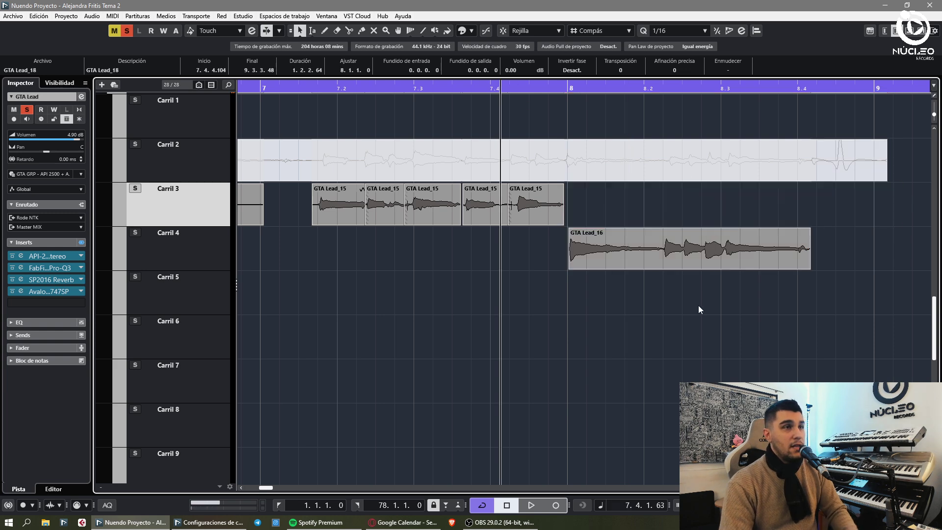
{"action": "key", "text": "h"}
{"action": "key", "text": "space"}
{"action": "left_click_drag", "start_coordinate": [705, 252], "coordinate": [700, 212]}
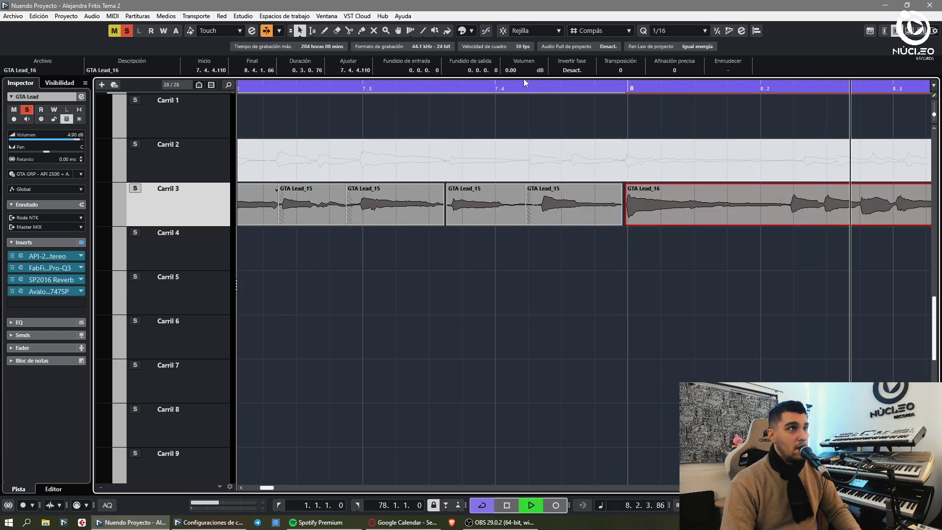
{"action": "key", "text": "space"}
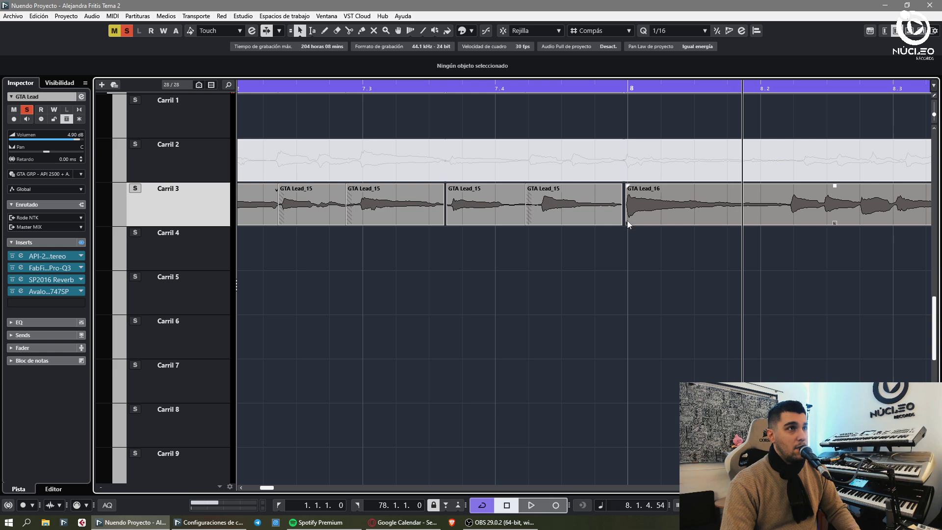
- Extend GTA Lead_15 past bar 8, make GTA Lead_16 start at about 8.1.1.84, and play across the join
{"action": "left_click_drag", "start_coordinate": [633, 225], "coordinate": [648, 225]}
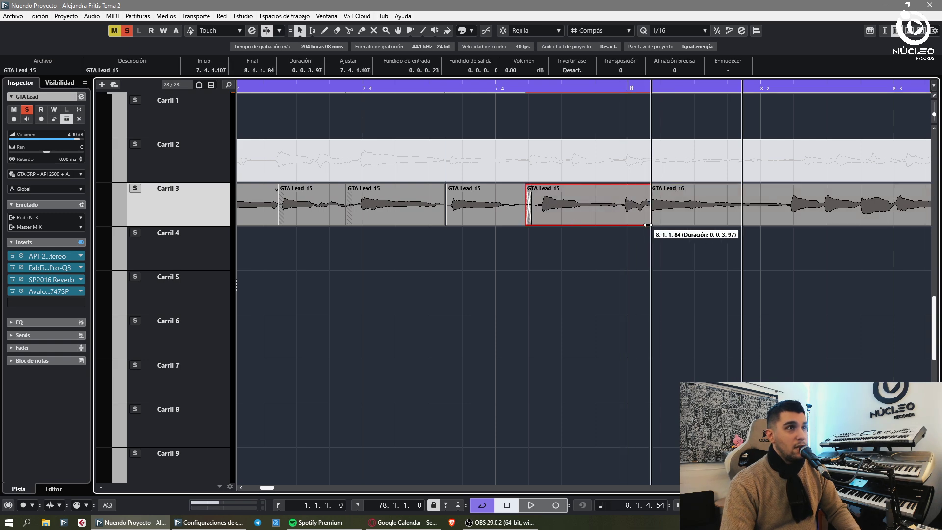
{"action": "left_click", "coordinate": [618, 88]}
{"action": "key", "text": "space"}
{"action": "key", "text": "space"}
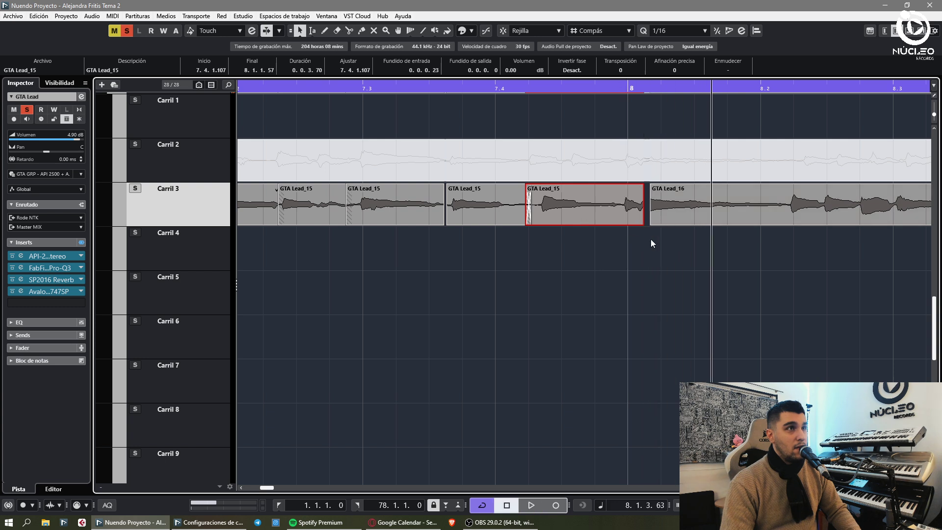
- Extend GTA Lead_15 to 8.1.2.5 over the start of GTA Lead_16, crossfade the overlap and play it
{"action": "left_click", "coordinate": [652, 243]}
{"action": "left_click_drag", "start_coordinate": [643, 224], "coordinate": [662, 224]}
{"action": "key", "text": "x"}
{"action": "left_click", "coordinate": [602, 85]}
{"action": "key", "text": "space"}
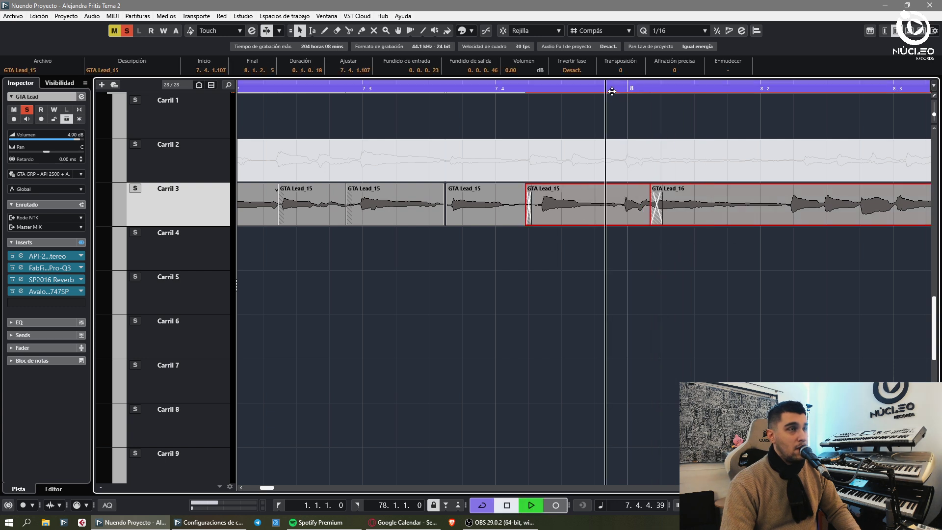
{"action": "left_click", "coordinate": [659, 258]}
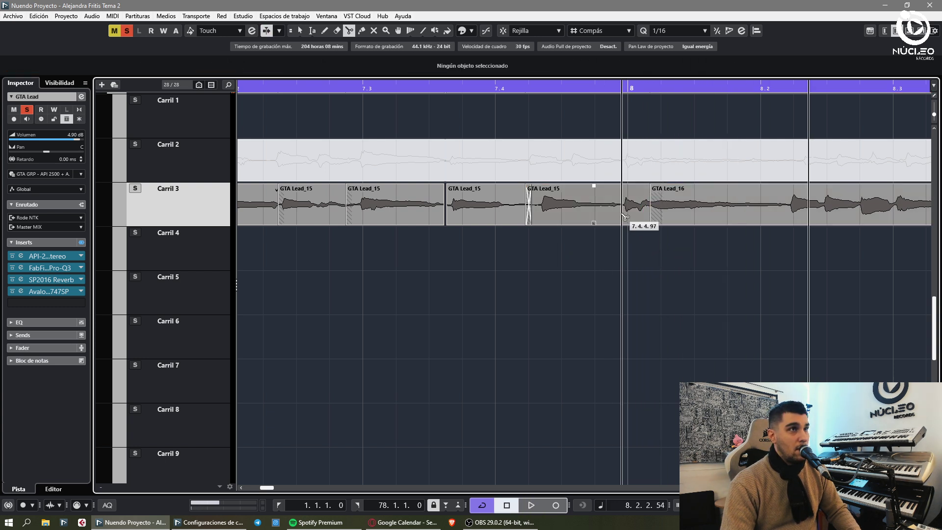
- Split GTA Lead_15 at 7.4.4.97, shift the split-off note slightly later and crossfade it with its neighbouring clips
{"action": "left_click", "coordinate": [624, 216]}
{"action": "key", "text": "1"}
{"action": "left_click_drag", "start_coordinate": [638, 211], "coordinate": [639, 211]}
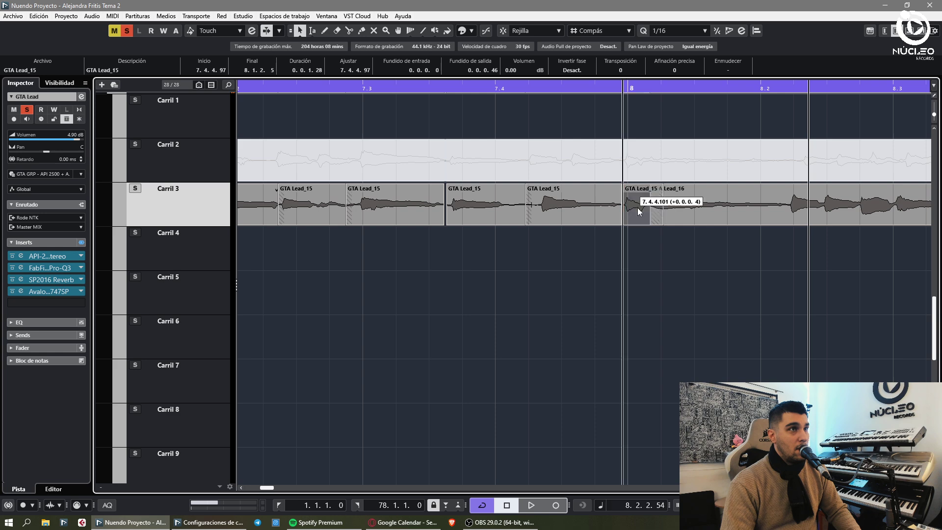
{"action": "left_click", "coordinate": [622, 257]}
{"action": "key", "text": "g"}
{"action": "key", "text": "h"}
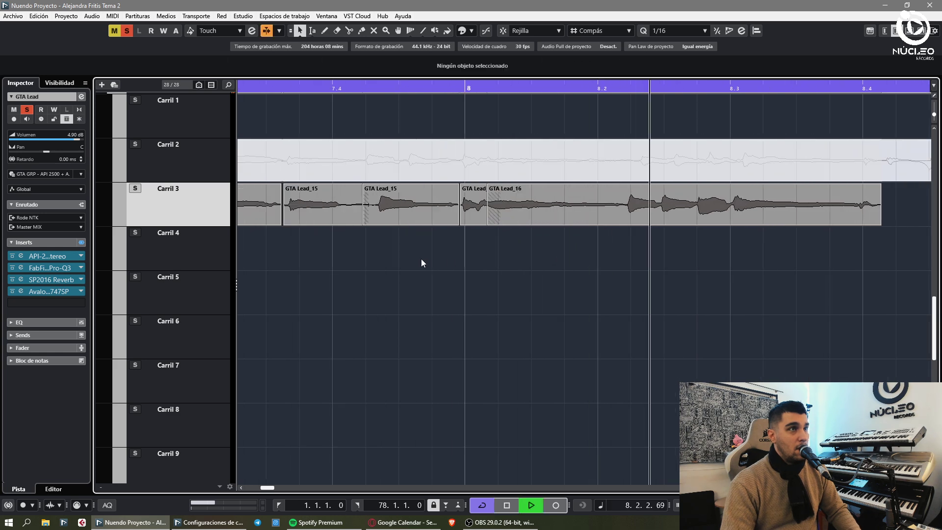
{"action": "left_click_drag", "start_coordinate": [421, 258], "coordinate": [501, 213]}
{"action": "key", "text": "x"}
{"action": "left_click", "coordinate": [491, 251]}
{"action": "left_click", "coordinate": [300, 86]}
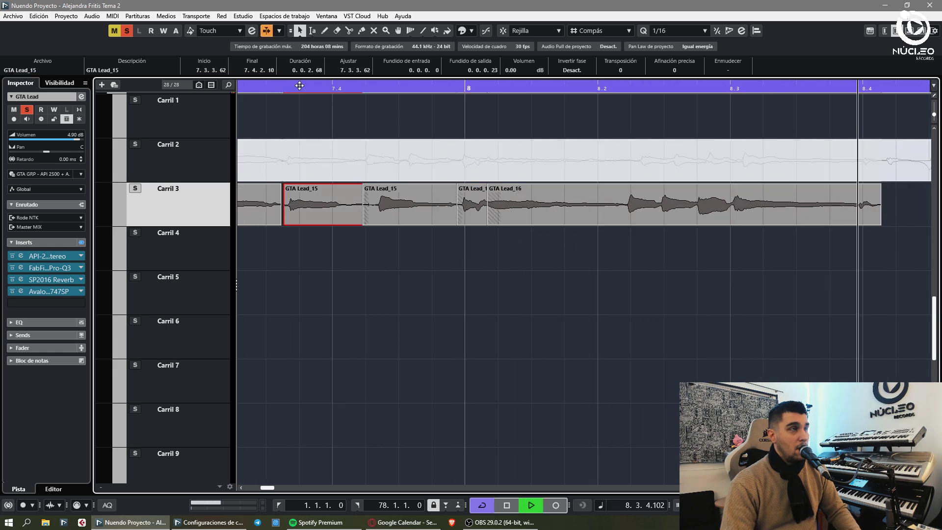
- Split GTA Lead_16 before the note after 8.2 and crossfade the two pieces
{"action": "left_click", "coordinate": [521, 269]}
{"action": "left_click", "coordinate": [620, 215], "text": "alt"}
{"action": "key", "text": "x"}
{"action": "key", "text": "space"}
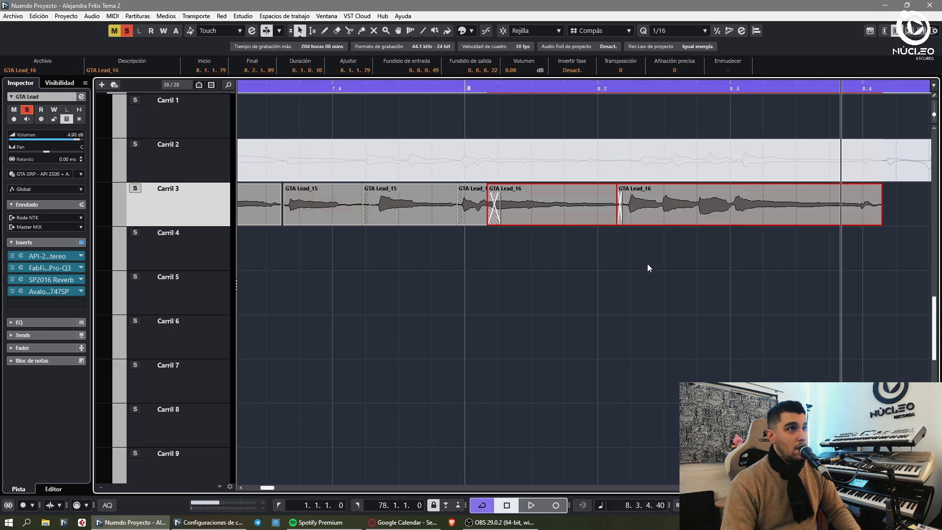
- Split GTA Lead_17 and GTA Lead_18 just before 8.4 and GTA Lead_19 at bar 9, deleting the sections before the cuts
{"action": "scroll", "coordinate": [633, 275], "scroll_direction": "down", "scroll_amount": 4}
{"action": "key", "text": "g"}
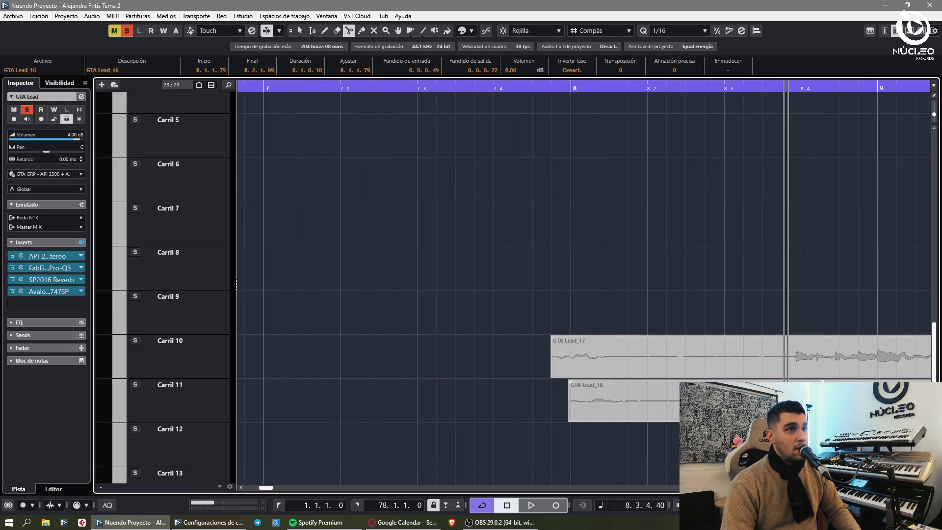
{"action": "key", "text": "g"}
{"action": "key", "text": "g"}
{"action": "key", "text": "g"}
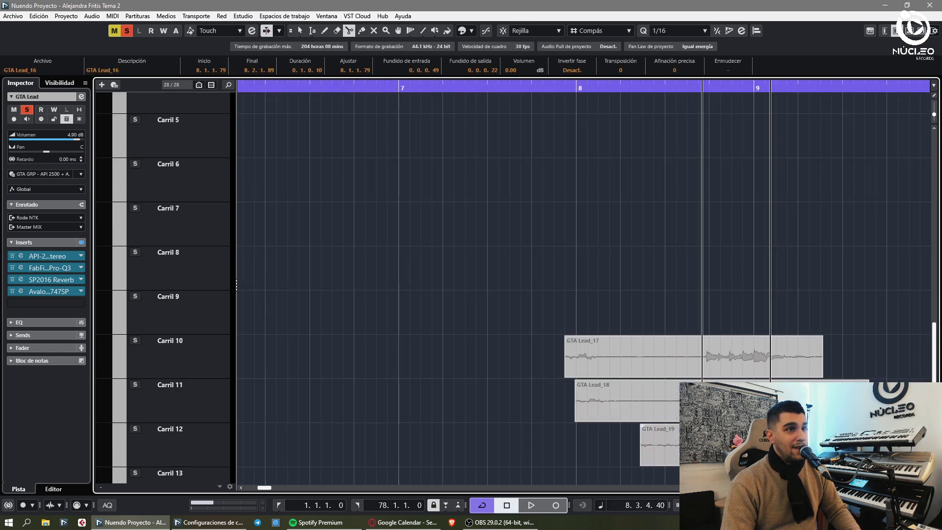
{"action": "scroll", "coordinate": [727, 339], "scroll_direction": "down", "scroll_amount": 2}
{"action": "left_click", "coordinate": [703, 288], "text": "alt"}
{"action": "left_click", "coordinate": [679, 285]}
{"action": "key", "text": "Delete"}
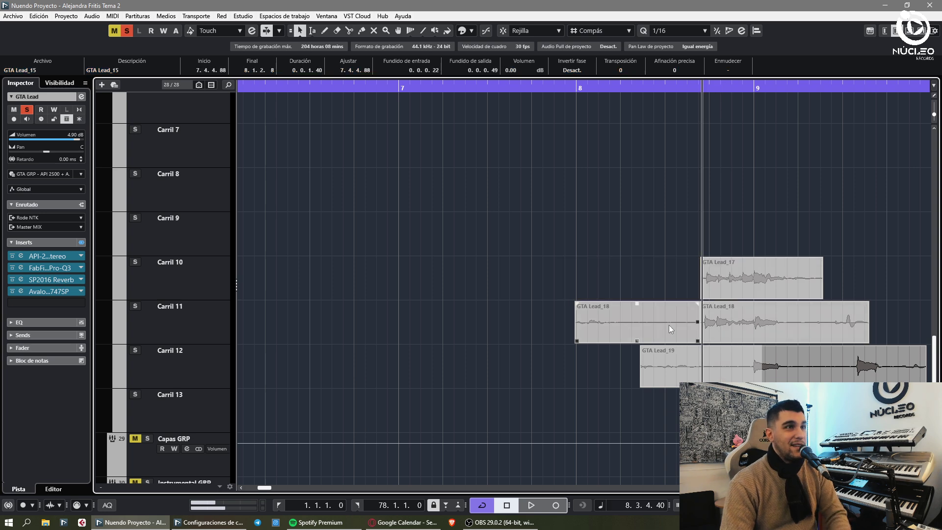
{"action": "left_click", "coordinate": [670, 325]}
{"action": "key", "text": "Delete"}
{"action": "left_click", "coordinate": [754, 369], "text": "alt"}
{"action": "key", "text": "Delete"}
- Move the GTA Lead_18 phrase up to Carril 4 with its start at 8.3.4.64, playing it in context
{"action": "left_click_drag", "start_coordinate": [731, 339], "coordinate": [720, 154]}
{"action": "scroll", "coordinate": [722, 154], "scroll_direction": "up", "scroll_amount": 4}
{"action": "left_click", "coordinate": [727, 206]}
{"action": "left_click_drag", "start_coordinate": [727, 295], "coordinate": [717, 209]}
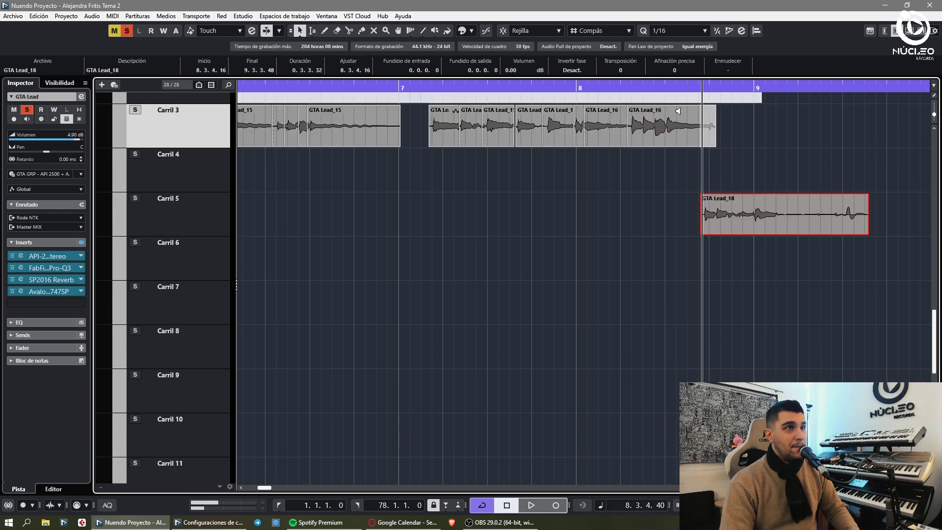
{"action": "key", "text": "space"}
{"action": "scroll", "coordinate": [759, 211], "scroll_direction": "up", "scroll_amount": 7}
{"action": "left_click_drag", "start_coordinate": [665, 303], "coordinate": [667, 252]}
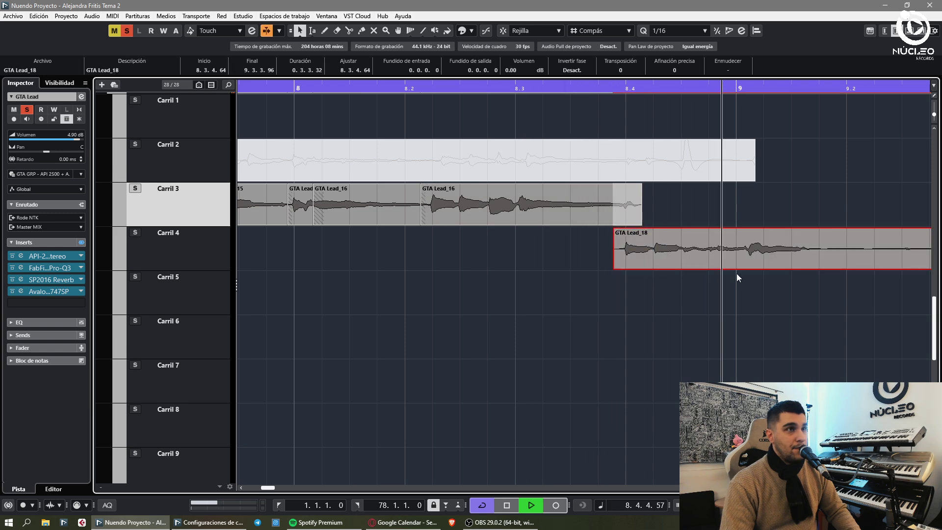
- Split GTA Lead_18 on Carril 4 just before bar 9 and delete the remainder
{"action": "key", "text": "3"}
{"action": "left_click", "coordinate": [730, 261]}
{"action": "key", "text": "space"}
{"action": "key", "text": "1"}
{"action": "scroll", "coordinate": [770, 310], "scroll_direction": "down", "scroll_amount": 5}
{"action": "key", "text": "Delete"}
- Move the GTA Lead_19 note from 8.4.4.93 to 9.1.3.83 onto Carril 4 after GTA Lead_18, and play from before 8.4
{"action": "left_click", "coordinate": [763, 219]}
{"action": "key", "text": "g"}
{"action": "key", "text": "g"}
{"action": "key", "text": "g"}
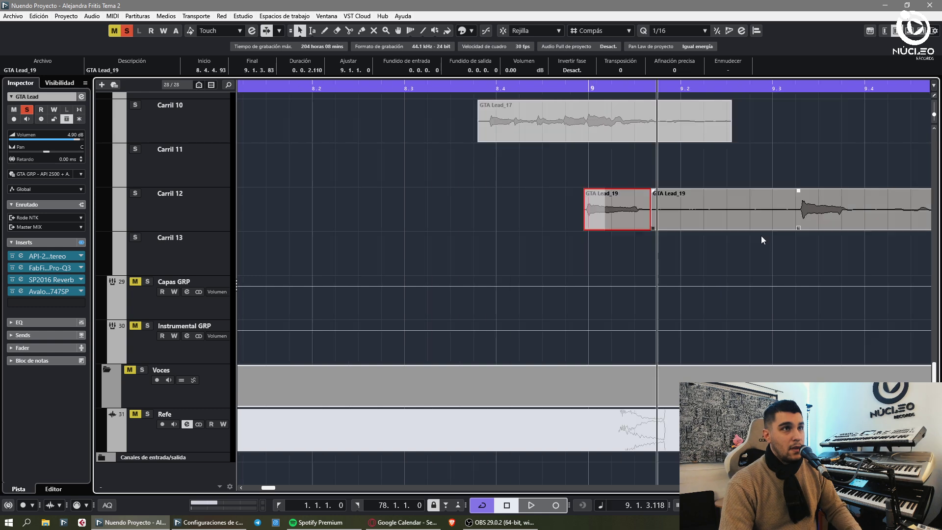
{"action": "scroll", "coordinate": [706, 270], "scroll_direction": "up", "scroll_amount": 1}
{"action": "left_click_drag", "start_coordinate": [601, 289], "coordinate": [604, 169]}
{"action": "left_click_drag", "start_coordinate": [514, 86], "coordinate": [510, 86]}
{"action": "key", "text": "space"}
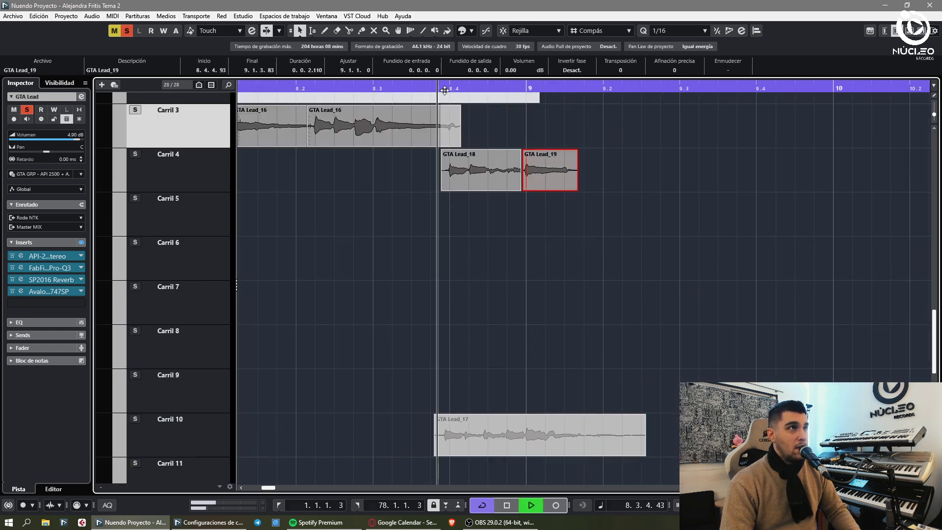
{"action": "left_click_drag", "start_coordinate": [444, 90], "coordinate": [539, 113]}
- Split GTA Lead_18 before its second note, shift the remainder slightly earlier, and split off the last part at 8.4.3.0
{"action": "left_click", "coordinate": [629, 230]}
{"action": "left_click", "coordinate": [596, 170], "text": "alt"}
{"action": "key", "text": "space"}
{"action": "left_click_drag", "start_coordinate": [647, 166], "coordinate": [643, 166]}
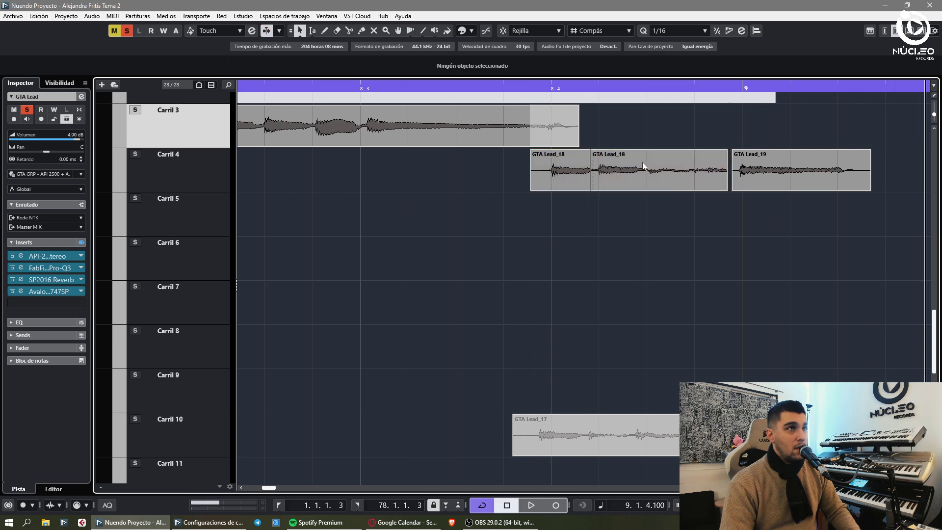
{"action": "left_click", "coordinate": [643, 167]}
{"action": "left_click", "coordinate": [657, 184], "text": "alt"}
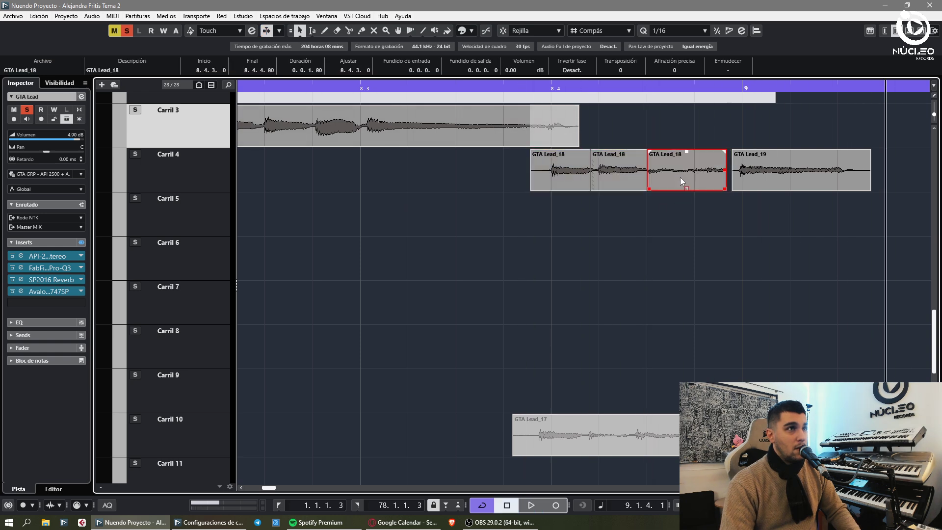
- Split GTA Lead_17 on Carril 10 midway through beat 8.4 and at bar 9, move the middle piece to Carril 5 and play it
{"action": "scroll", "coordinate": [679, 246], "scroll_direction": "down", "scroll_amount": 2}
{"action": "left_click", "coordinate": [745, 370], "text": "alt"}
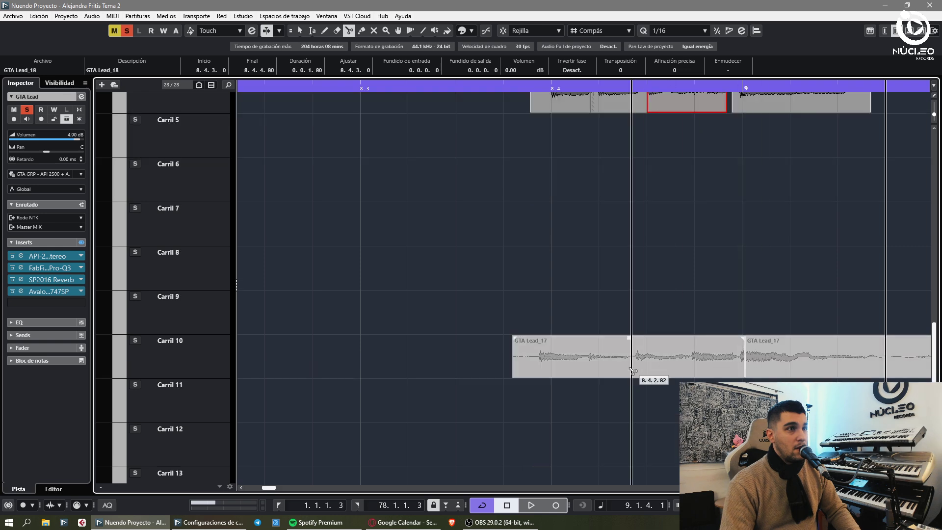
{"action": "left_click", "coordinate": [621, 371], "text": "alt"}
{"action": "left_click_drag", "start_coordinate": [667, 377], "coordinate": [667, 156]}
{"action": "key", "text": "space"}
{"action": "scroll", "coordinate": [667, 235], "scroll_direction": "up", "scroll_amount": 2}
{"action": "key", "text": "h"}
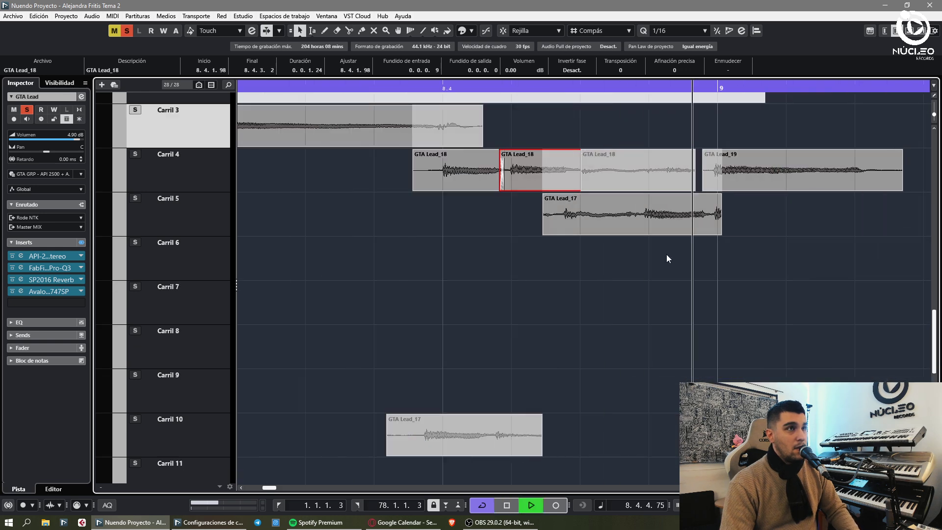
{"action": "left_click", "coordinate": [667, 258]}
{"action": "key", "text": "space"}
- Trim GTA Lead_17 on Carril 5 to start at 8.4.2.91, play it, and shift the clip slightly later
{"action": "left_click", "coordinate": [564, 220], "text": "alt"}
{"action": "left_click", "coordinate": [553, 214]}
{"action": "left_click", "coordinate": [431, 87]}
{"action": "key", "text": "space"}
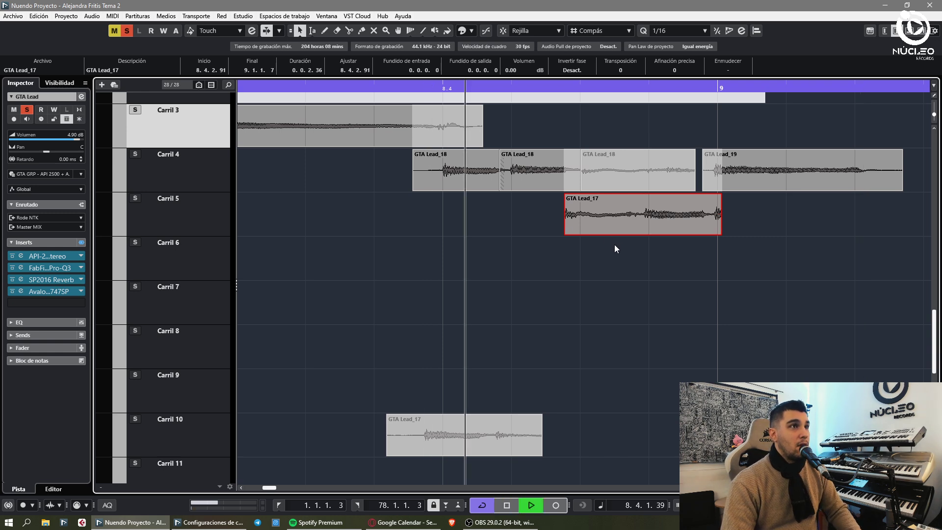
{"action": "left_click_drag", "start_coordinate": [614, 217], "coordinate": [649, 226]}
- Split GTA Lead_17 on Carril 5 before its last note and just before bar 9, and delete the tail
{"action": "left_click", "coordinate": [646, 226], "text": "alt"}
{"action": "left_click", "coordinate": [638, 253]}
{"action": "left_click", "coordinate": [717, 229], "text": "alt"}
{"action": "key", "text": "space"}
{"action": "left_click", "coordinate": [726, 230]}
{"action": "key", "text": "Delete"}
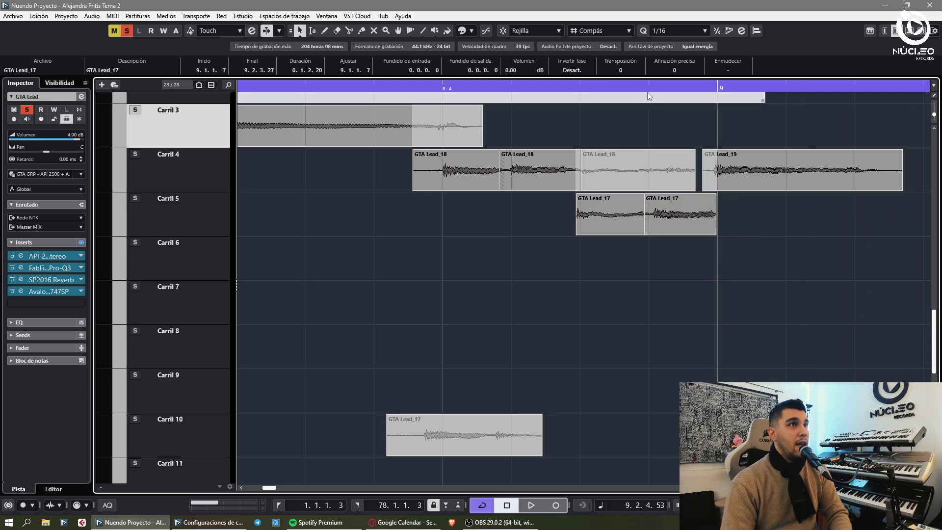
- Delete the unused GTA Lead_18 remainder and move the two GTA Lead_17 pieces onto Carril 4 before GTA Lead_19
{"action": "left_click", "coordinate": [598, 87]}
{"action": "key", "text": "space"}
{"action": "key", "text": "g"}
{"action": "left_click", "coordinate": [577, 181]}
{"action": "key", "text": "Delete"}
{"action": "left_click_drag", "start_coordinate": [658, 219], "coordinate": [586, 179]}
{"action": "left_click_drag", "start_coordinate": [520, 204], "coordinate": [505, 219]}
- Delete the unused takes on the lower lanes, including GTA Lead_21 and the GTA Lead_17 leftovers on Carril 10
{"action": "scroll", "coordinate": [666, 237], "scroll_direction": "down", "scroll_amount": 4}
{"action": "key", "text": "g"}
{"action": "key", "text": "g"}
{"action": "key", "text": "g"}
{"action": "key", "text": "g"}
{"action": "key", "text": "g"}
{"action": "key", "text": "space"}
{"action": "left_click", "coordinate": [737, 351]}
{"action": "key", "text": "Delete"}
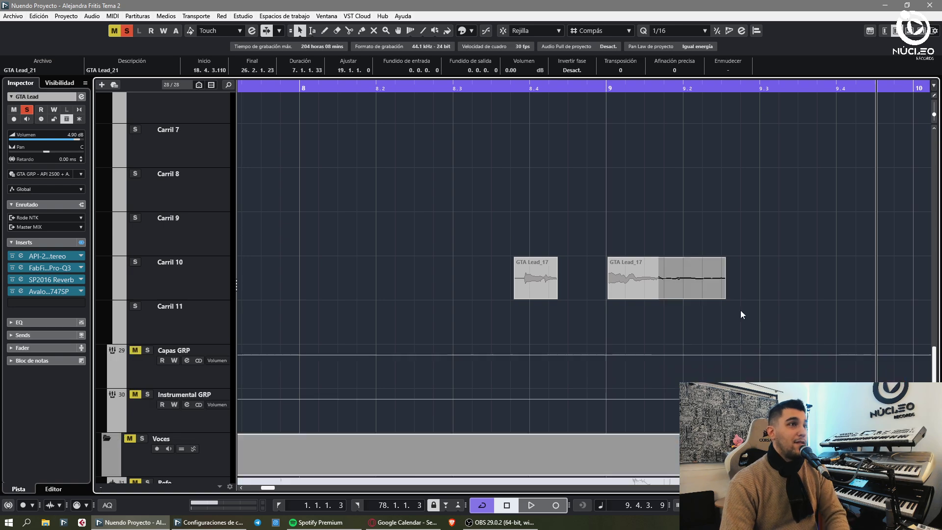
{"action": "left_click_drag", "start_coordinate": [740, 310], "coordinate": [451, 261]}
{"action": "scroll", "coordinate": [603, 318], "scroll_direction": "up", "scroll_amount": 8}
- Cut off and delete the GTA Lead_16 tail on Carril 3 at 8.3.4.68, and move the Carril 4 clips onto Carril 3
{"action": "left_click", "coordinate": [508, 329]}
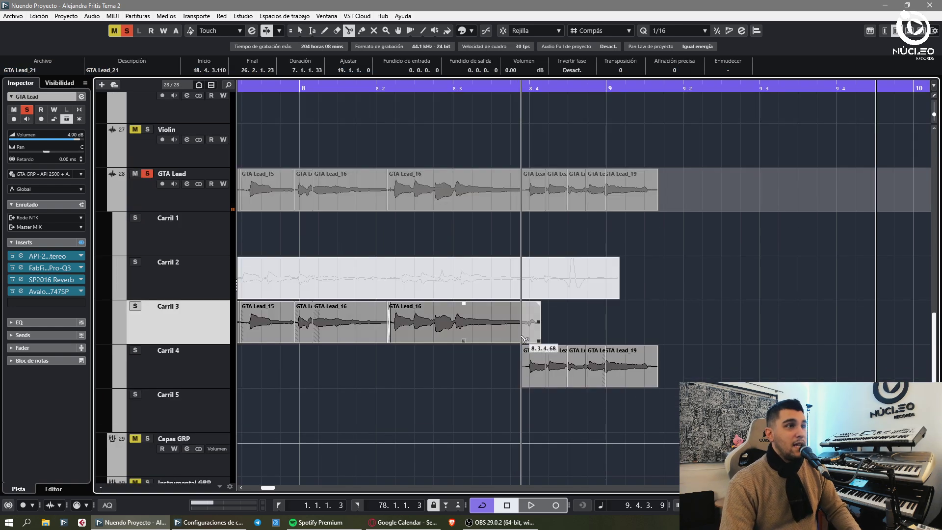
{"action": "left_click", "coordinate": [522, 338], "text": "alt"}
{"action": "key", "text": "Delete"}
{"action": "left_click_drag", "start_coordinate": [686, 351], "coordinate": [536, 374]}
{"action": "left_click_drag", "start_coordinate": [619, 373], "coordinate": [621, 328]}
{"action": "left_click", "coordinate": [744, 324]}
- Review the complete GTA Lead comp on Carril 3 and play it from bar 1
{"action": "key", "text": "g"}
{"action": "key", "text": "g"}
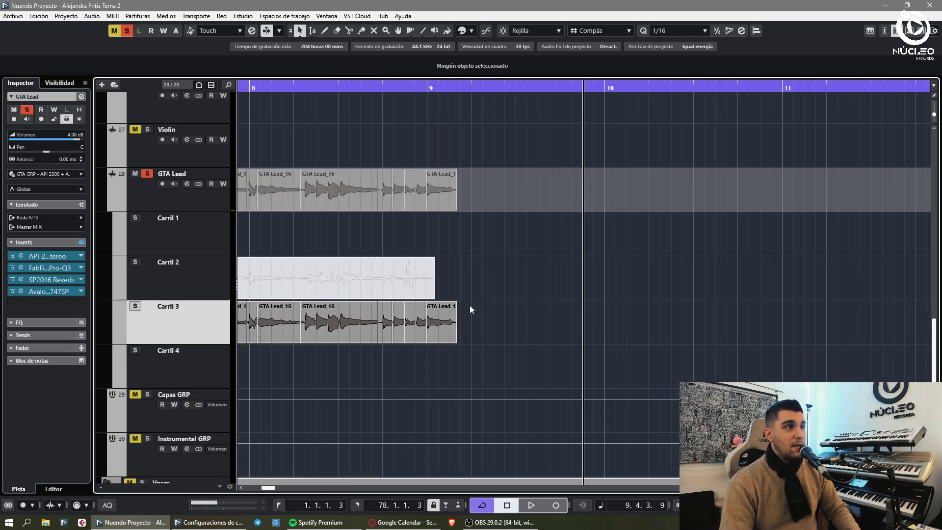
{"action": "key", "text": "g"}
{"action": "key", "text": "g"}
{"action": "key", "text": "g"}
{"action": "key", "text": "g"}
{"action": "key", "text": "g"}
{"action": "key", "text": "g"}
{"action": "key", "text": "h"}
{"action": "key", "text": "h"}
{"action": "key", "text": "h"}
{"action": "key", "text": "h"}
{"action": "key", "text": "h"}
{"action": "scroll", "coordinate": [335, 325], "scroll_direction": "down", "scroll_amount": 2}
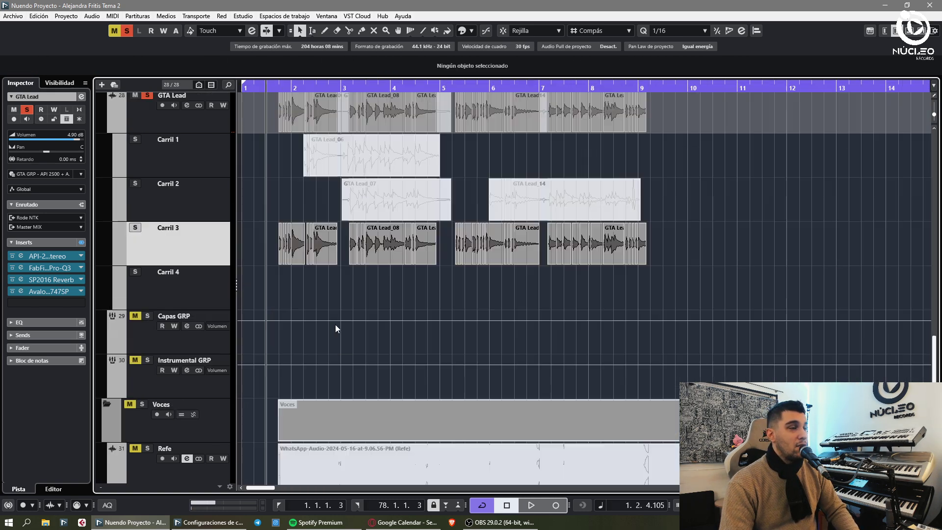
{"action": "key", "text": "h"}
{"action": "key", "text": "h"}
{"action": "key", "text": "h"}
{"action": "key", "text": "h"}
{"action": "key", "text": "h"}
{"action": "key", "text": "g"}
{"action": "key", "text": "g"}
{"action": "key", "text": "space"}
{"action": "key", "text": "h"}
{"action": "key", "text": "h"}
{"action": "left_click", "coordinate": [119, 139]}
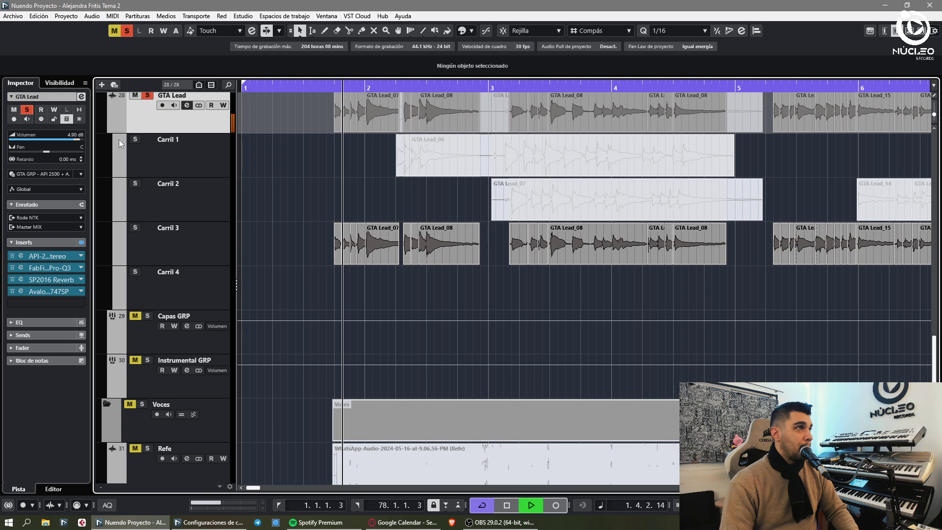
{"action": "key", "text": "h"}
{"action": "key", "text": "g"}
{"action": "key", "text": "g"}
{"action": "key", "text": "g"}
{"action": "key", "text": "h"}
{"action": "key", "text": "h"}
{"action": "key", "text": "h"}
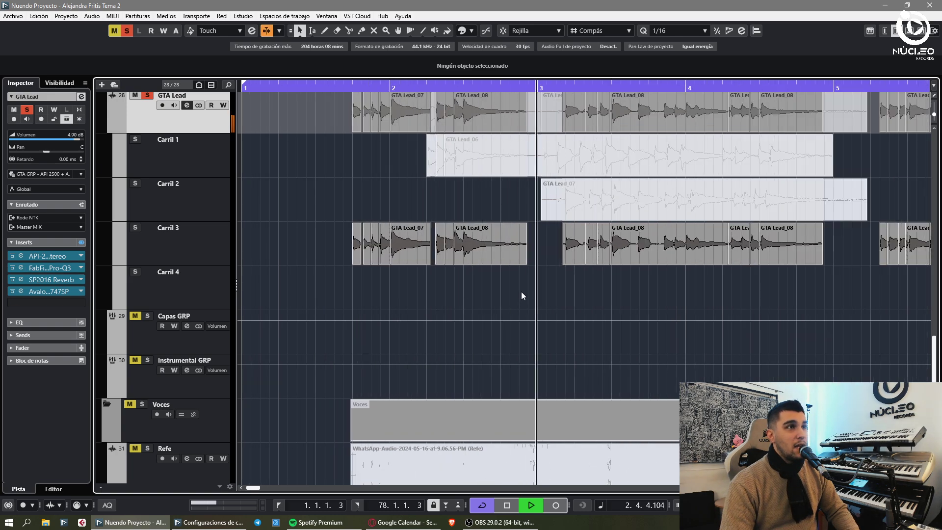
- Move the second short GTA Lead_04 note from Carril 3 to Carril 4, duplicate it in a row and play the repeats
{"action": "key", "text": "space"}
{"action": "left_click", "coordinate": [363, 87]}
{"action": "key", "text": "space"}
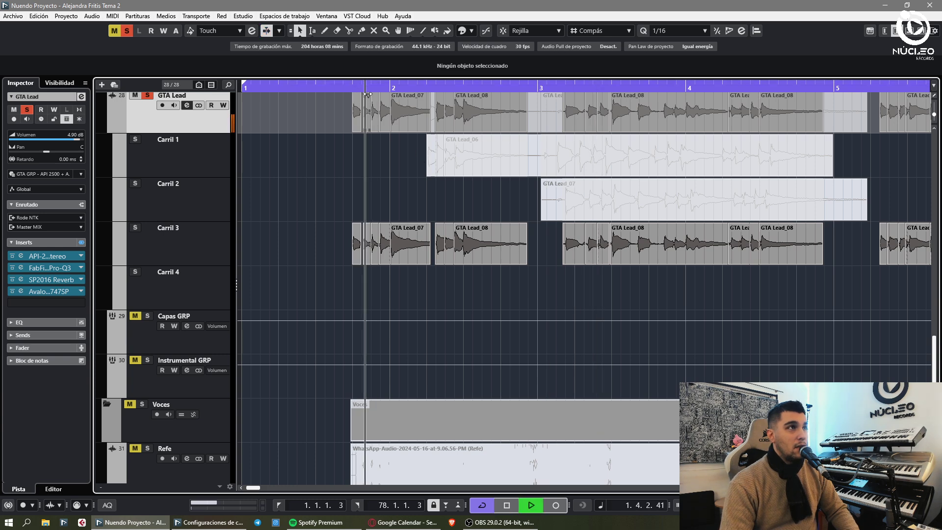
{"action": "key", "text": "space"}
{"action": "left_click_drag", "start_coordinate": [366, 243], "coordinate": [365, 281]}
{"action": "key", "text": "ctrl+d"}
{"action": "key", "text": "f"}
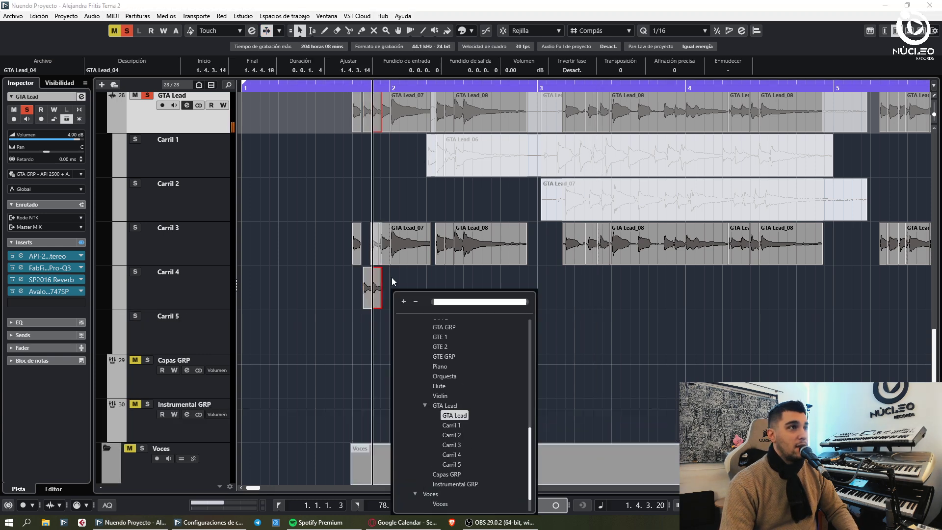
{"action": "key", "text": "Escape"}
{"action": "left_click_drag", "start_coordinate": [431, 300], "coordinate": [367, 285]}
{"action": "key", "text": "ctrl+d"}
{"action": "key", "text": "ctrl+d"}
{"action": "left_click", "coordinate": [361, 90]}
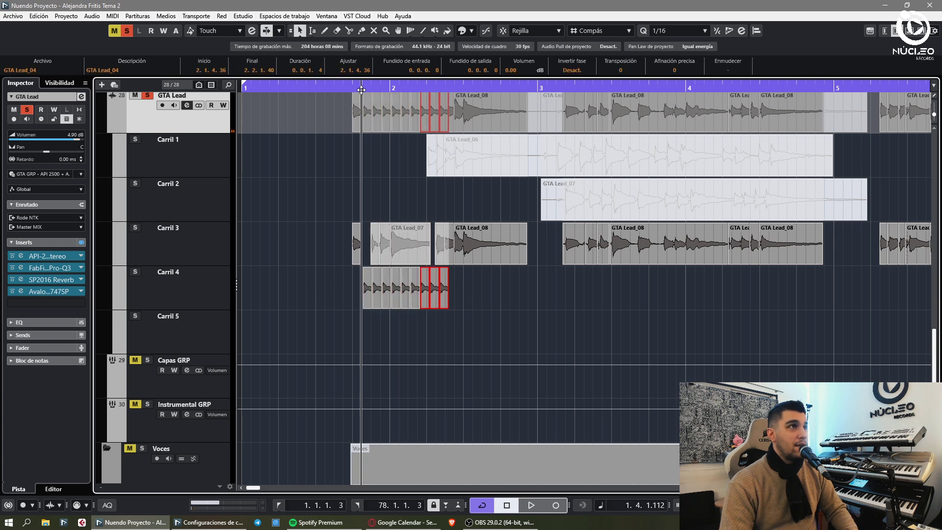
{"action": "key", "text": "space"}
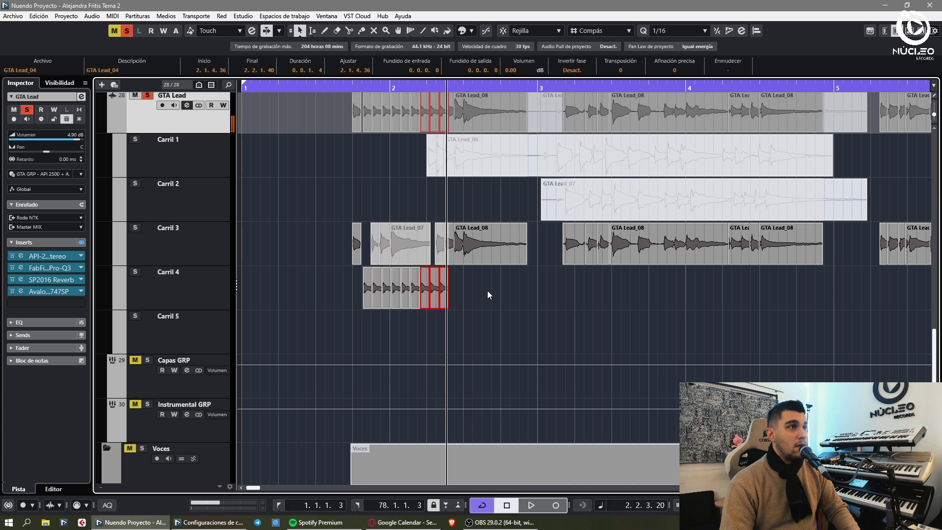
- Delete the duplicated GTA Lead_04 notes on Carril 4, mute the remaining one and resume playback
{"action": "left_click_drag", "start_coordinate": [487, 292], "coordinate": [378, 302]}
{"action": "key", "text": "Delete"}
{"action": "key", "text": "space"}
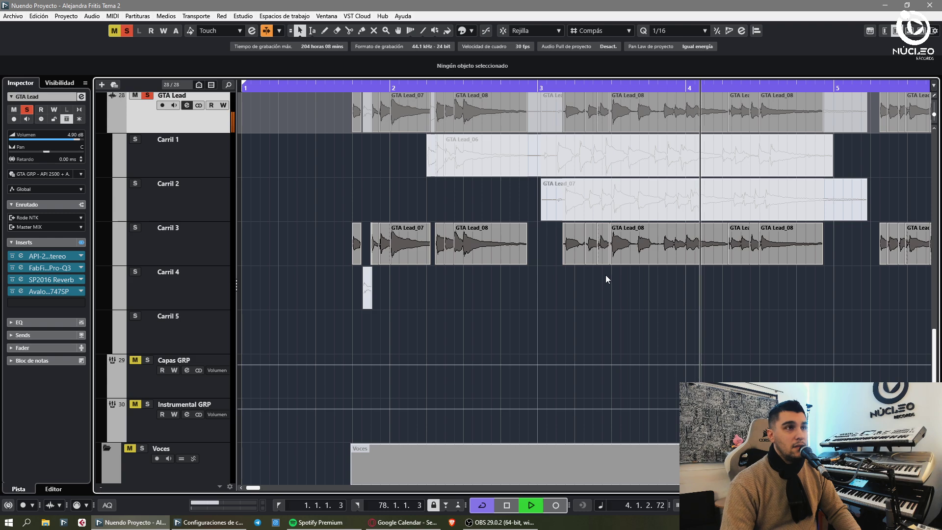
- Listen through the Carril 3 comp from bar 4 to bar 7, replaying the notes before bar 6 and around 6.3
{"action": "key", "text": "g"}
{"action": "key", "text": "h"}
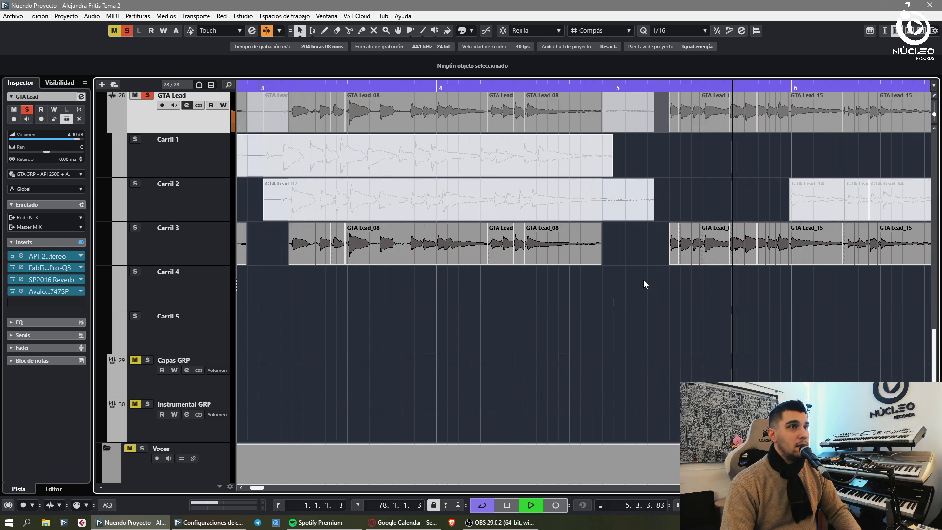
{"action": "key", "text": "space"}
{"action": "left_click", "coordinate": [767, 86]}
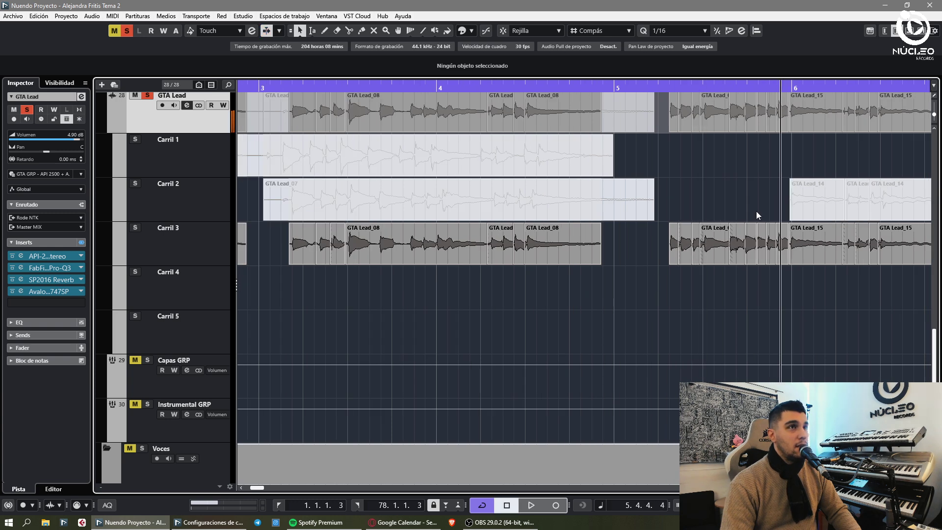
{"action": "left_click", "coordinate": [765, 86]}
{"action": "key", "text": "space"}
{"action": "key", "text": "space"}
{"action": "key", "text": "space"}
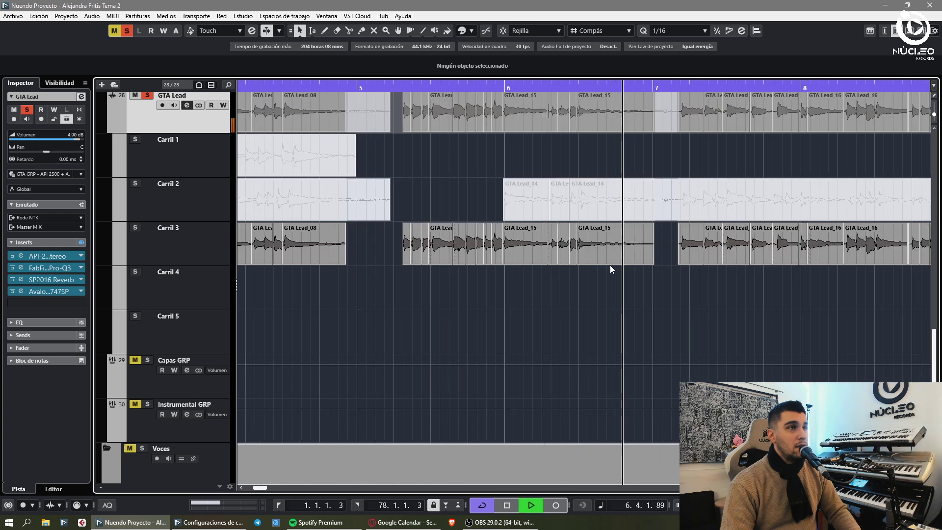
{"action": "key", "text": "space"}
{"action": "left_click", "coordinate": [579, 87]}
{"action": "key", "text": "space"}
{"action": "left_click", "coordinate": [614, 246]}
{"action": "key", "text": "space"}
- Try a copy of the Carril 4 GTA Lead_04 note at 6.2.3.36, duplicate it and play it against GTA Lead_15
{"action": "key", "text": "g"}
{"action": "key", "text": "g"}
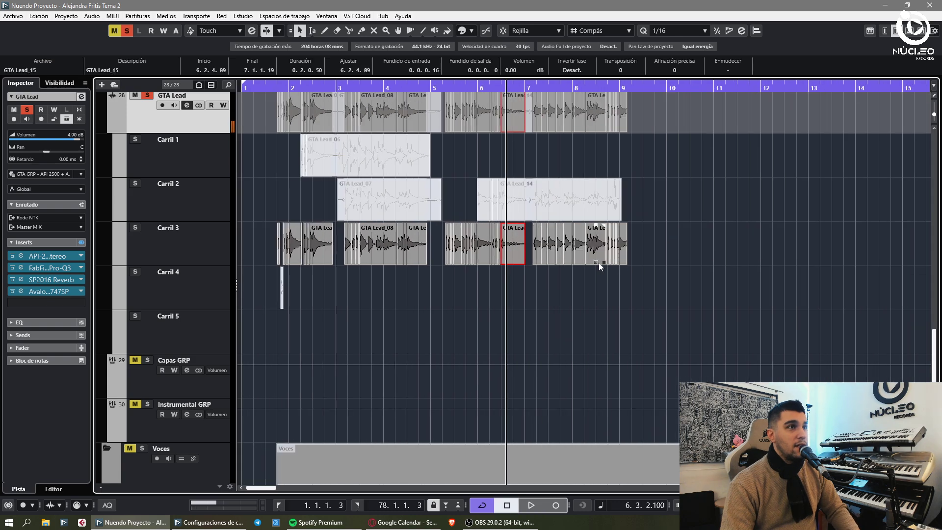
{"action": "key", "text": "ctrl+d"}
{"action": "key", "text": "ctrl+z"}
{"action": "left_click", "coordinate": [282, 291]}
{"action": "key", "text": "ctrl+d"}
{"action": "left_click_drag", "start_coordinate": [286, 291], "coordinate": [498, 304]}
{"action": "key", "text": "h"}
{"action": "key", "text": "h"}
{"action": "key", "text": "h"}
{"action": "key", "text": "h"}
{"action": "left_click", "coordinate": [564, 293]}
{"action": "left_click", "coordinate": [598, 294]}
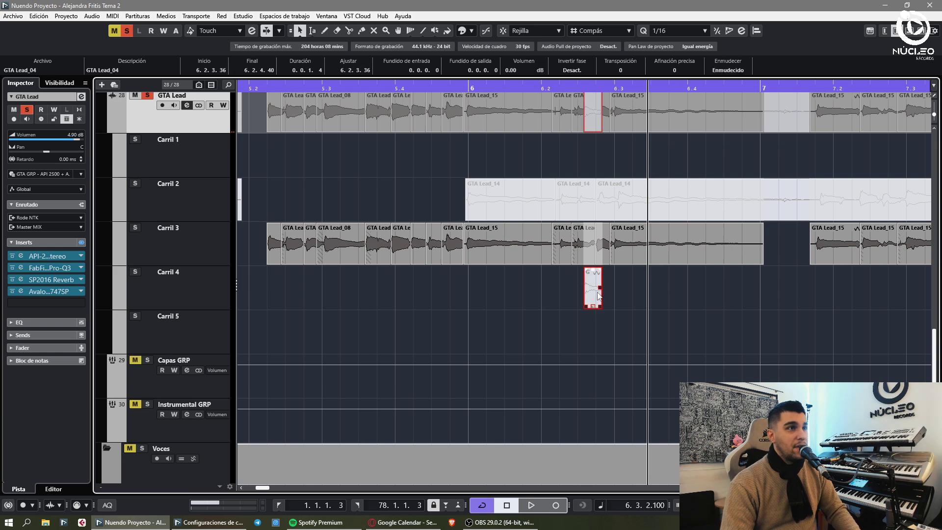
{"action": "left_click_drag", "start_coordinate": [570, 89], "coordinate": [571, 85]}
{"action": "key", "text": "space"}
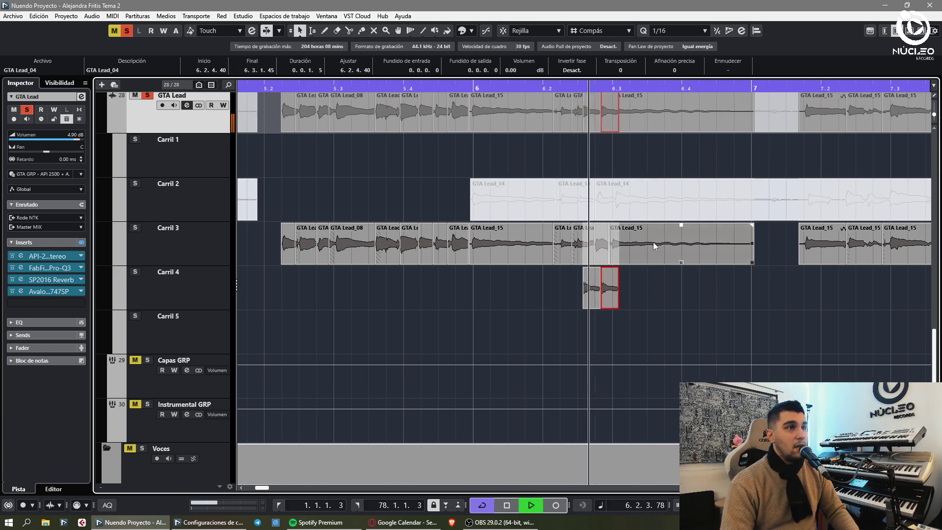
{"action": "key", "text": "space"}
{"action": "left_click_drag", "start_coordinate": [645, 294], "coordinate": [528, 298]}
{"action": "key", "text": "Delete"}
- Split GTA Lead_14 on Carril 2 at 6.2.4.109 and 7.1.3.44, and audition the middle segment on Carril 4
{"action": "left_click", "coordinate": [660, 249]}
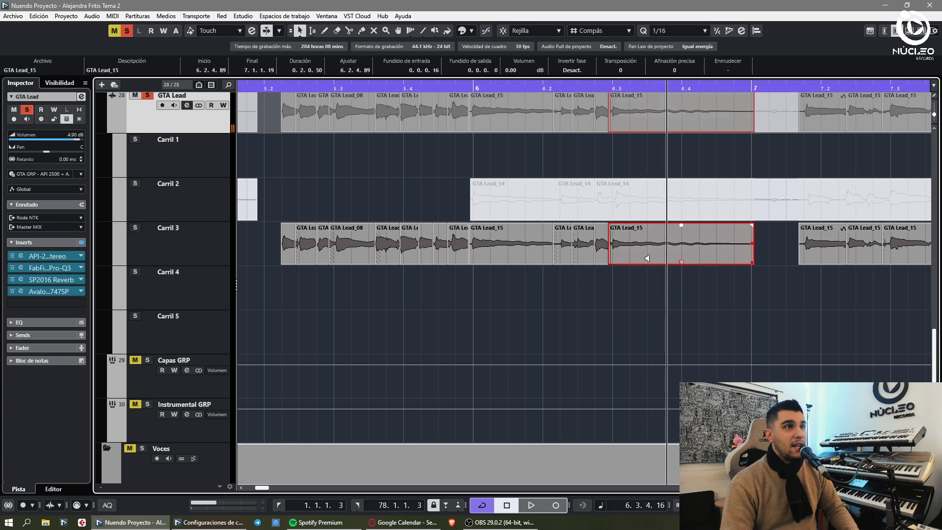
{"action": "key", "text": "Delete"}
{"action": "key", "text": "ctrl+z"}
{"action": "left_click", "coordinate": [664, 249]}
{"action": "key", "text": "g"}
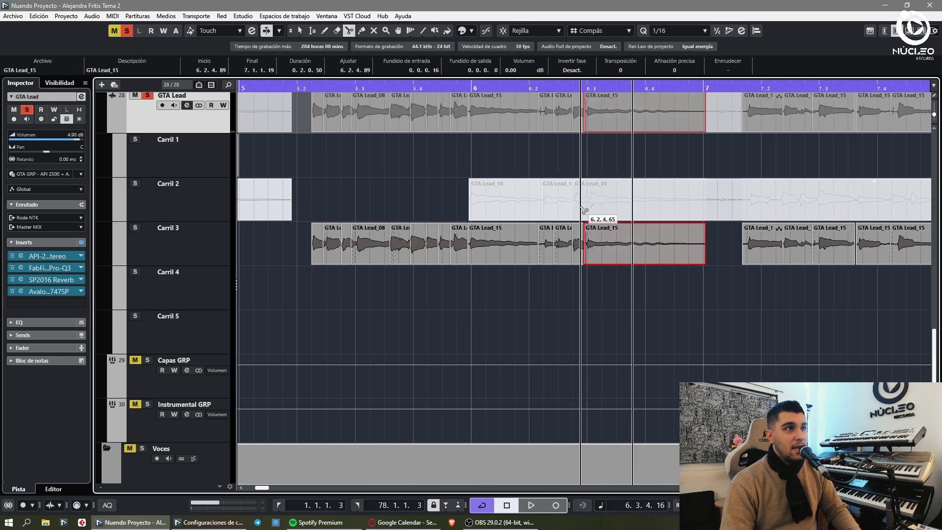
{"action": "left_click", "coordinate": [586, 208], "text": "alt"}
{"action": "left_click", "coordinate": [738, 208], "text": "alt"}
{"action": "left_click_drag", "start_coordinate": [621, 197], "coordinate": [617, 285]}
{"action": "left_click", "coordinate": [587, 89]}
{"action": "key", "text": "space"}
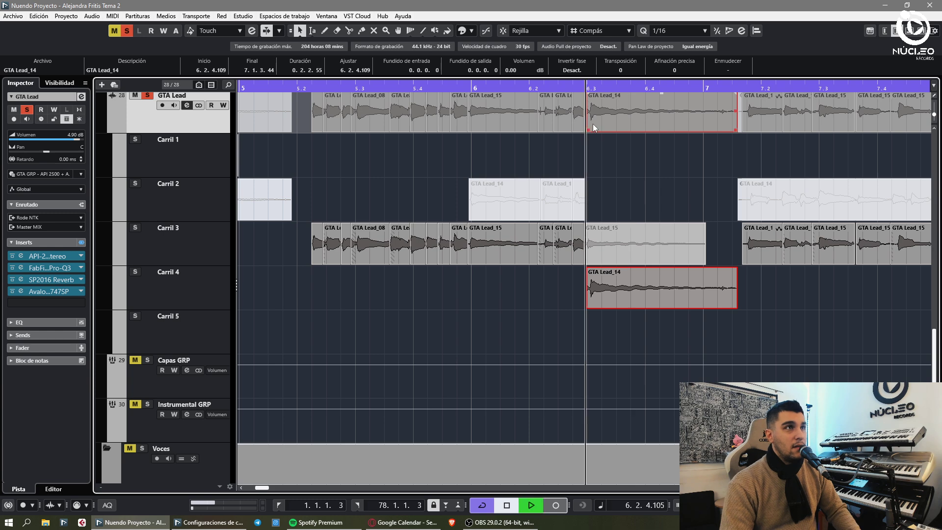
{"action": "key", "text": "space"}
- Undo the move of the GTA Lead_14 segment to Carril 4 and mute the segment on Carril 2
{"action": "key", "text": "ctrl+z"}
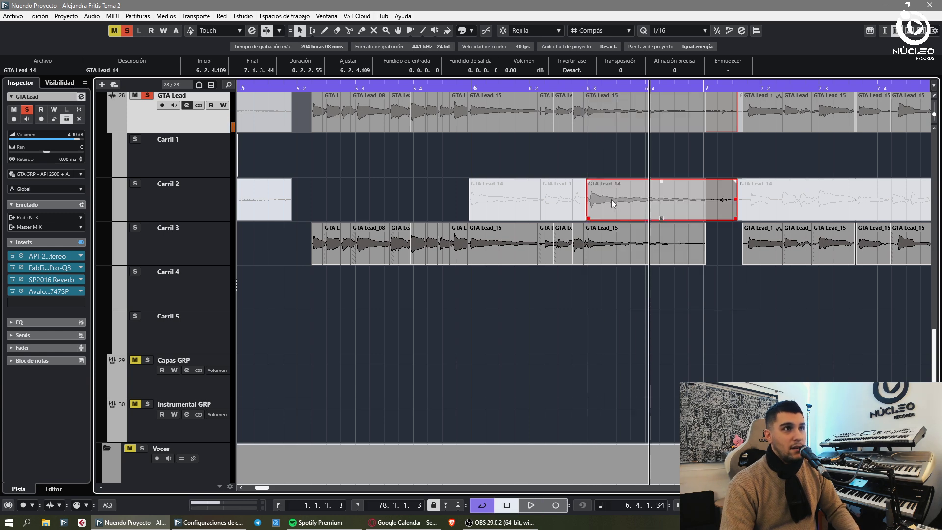
{"action": "key", "text": "7"}
{"action": "left_click", "coordinate": [676, 208]}
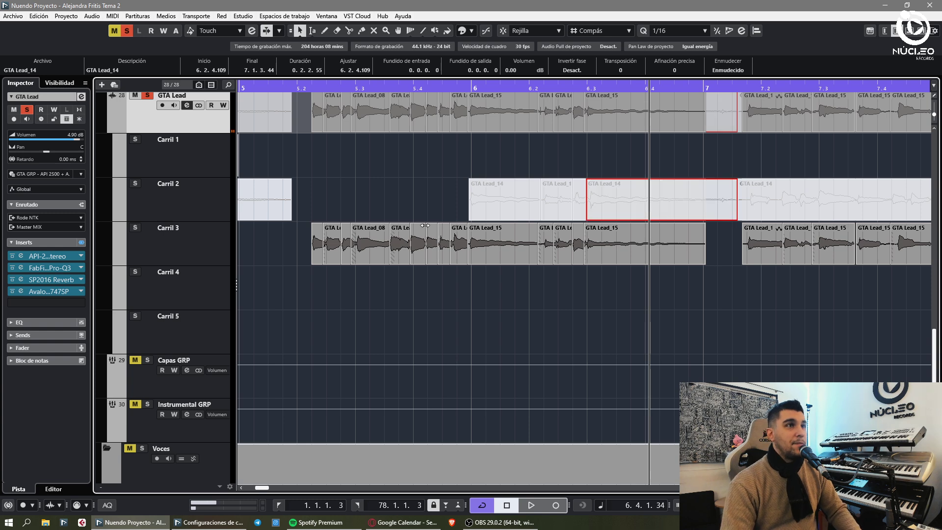
{"action": "key", "text": "1"}
- Paste a copy of the GTA Lead_14 segment and place it on Carril 5 at 1.4.1.85, beneath the gap in Carril 3
{"action": "key", "text": "g"}
{"action": "key", "text": "g"}
{"action": "key", "text": "g"}
{"action": "key", "text": "f"}
{"action": "scroll", "coordinate": [376, 221], "scroll_direction": "left", "scroll_amount": 10}
{"action": "left_click", "coordinate": [350, 88]}
{"action": "key", "text": "h"}
{"action": "key", "text": "h"}
{"action": "key", "text": "h"}
{"action": "key", "text": "h"}
{"action": "key", "text": "h"}
{"action": "key", "text": "h"}
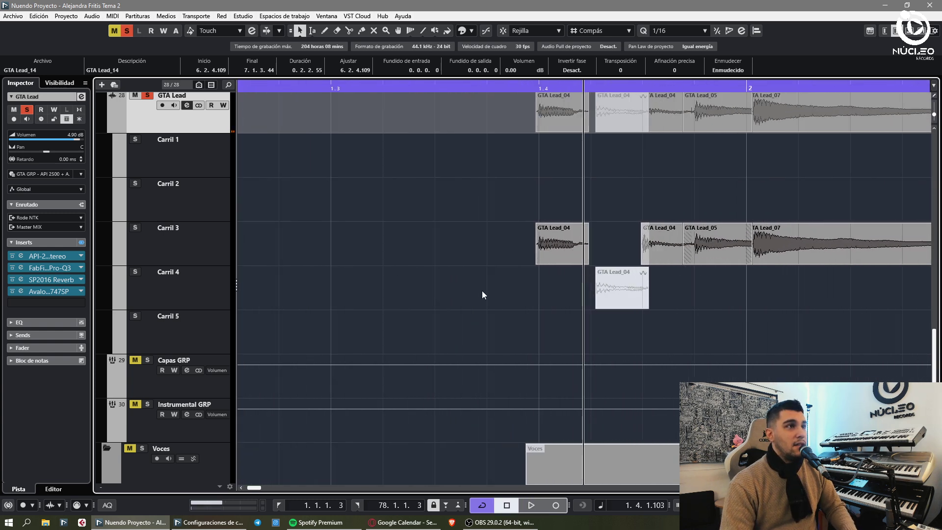
{"action": "key", "text": "ctrl+v"}
{"action": "left_click_drag", "start_coordinate": [607, 196], "coordinate": [622, 337]}
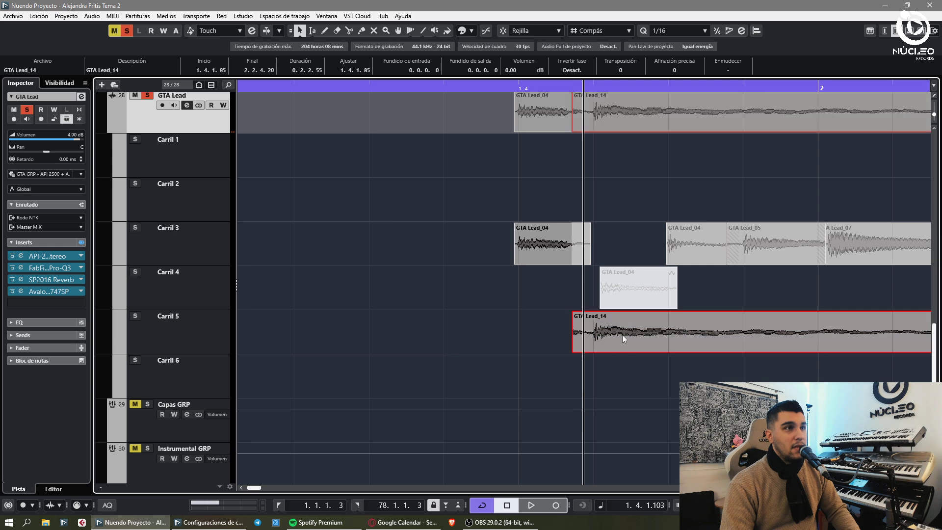
- Split the pasted GTA Lead_14 at 1.4.1.115 and near the start of the next GTA Lead_04 note, and delete both outer pieces
{"action": "left_click", "coordinate": [591, 336], "text": "alt"}
{"action": "left_click", "coordinate": [669, 337], "text": "alt"}
{"action": "key", "text": "Delete"}
{"action": "left_click", "coordinate": [579, 338]}
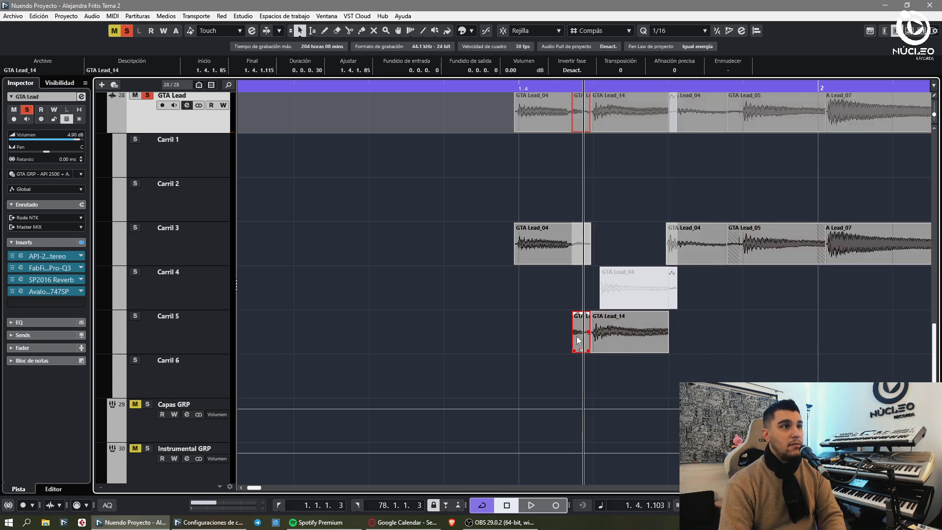
{"action": "key", "text": "Delete"}
- Delete the muted GTA Lead_04 note on Carril 4 and move the GTA Lead_14 piece into the Carril 3 gap at 1.4.1.108
{"action": "left_click", "coordinate": [643, 296]}
{"action": "key", "text": "Delete"}
{"action": "left_click", "coordinate": [732, 320]}
{"action": "left_click_drag", "start_coordinate": [635, 336], "coordinate": [634, 249]}
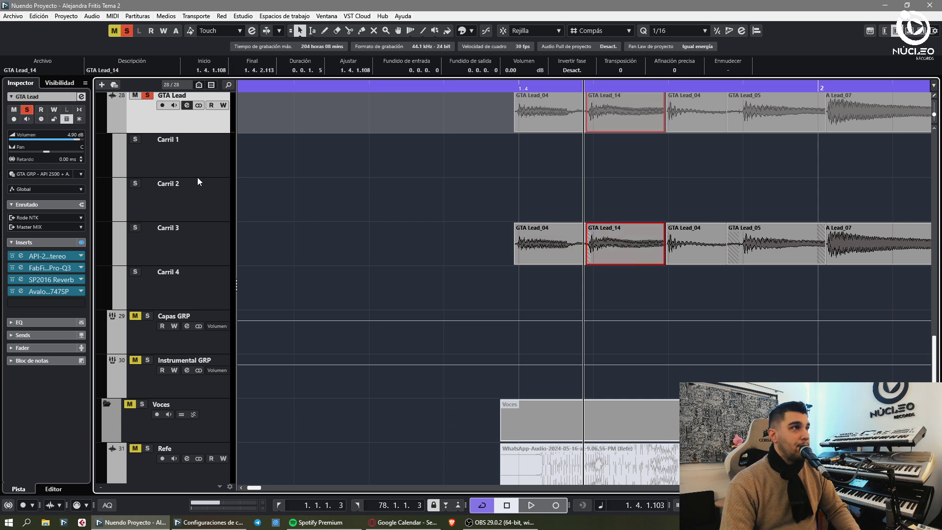
- Crossfade the inserted GTA Lead_14 piece with its neighbouring GTA Lead_04 clips on Carril 3 and play the passage
{"action": "left_click", "coordinate": [497, 89]}
{"action": "key", "text": "space"}
{"action": "left_click", "coordinate": [599, 285]}
{"action": "key", "text": "space"}
{"action": "key", "text": "ctrl+z"}
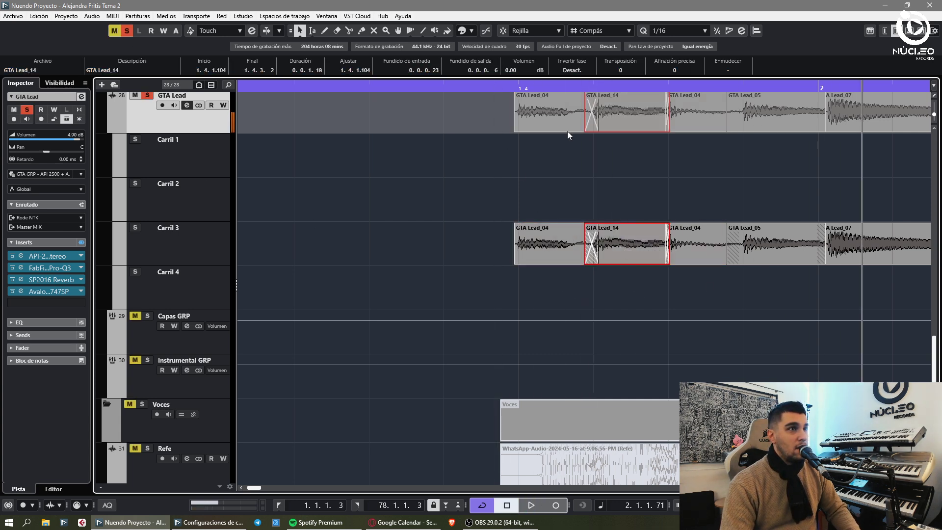
- Raise the clip volume of GTA Lead_04 at 1.4.3.2 to 5.49 dB and play the passage
{"action": "left_click", "coordinate": [696, 258]}
{"action": "key", "text": "space"}
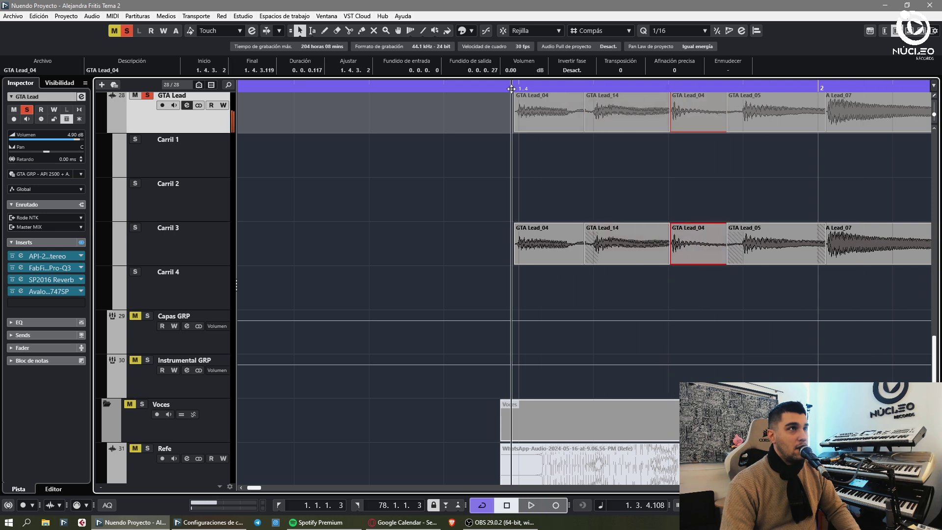
{"action": "left_click", "coordinate": [707, 276]}
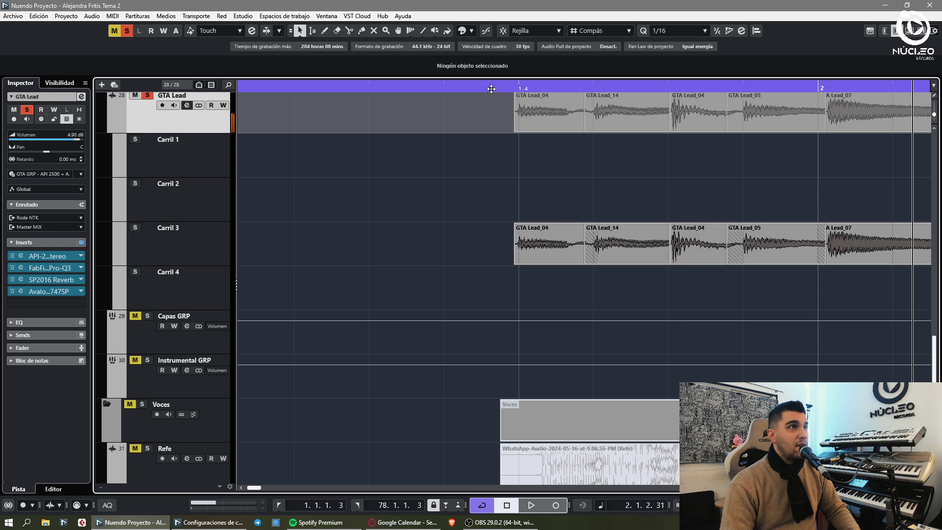
{"action": "key", "text": "g"}
{"action": "key", "text": "space"}
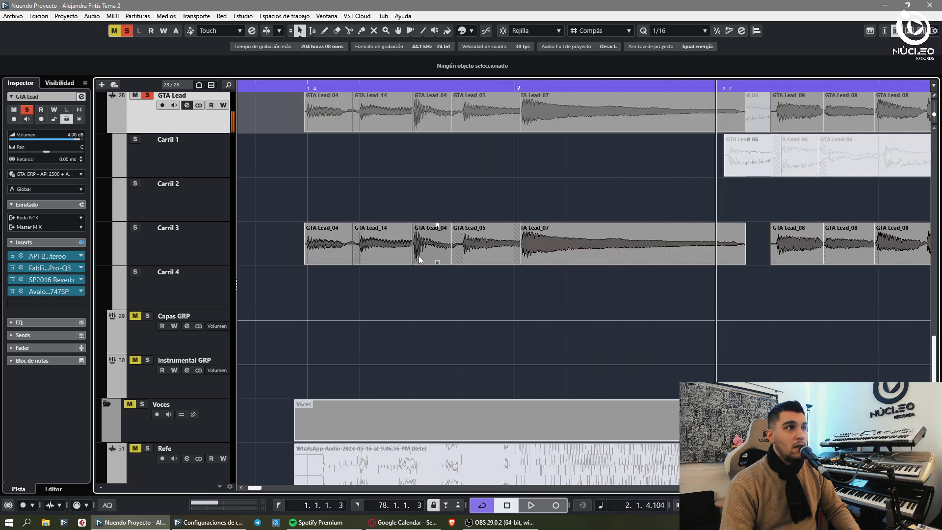
{"action": "left_click", "coordinate": [421, 254]}
{"action": "key", "text": "space"}
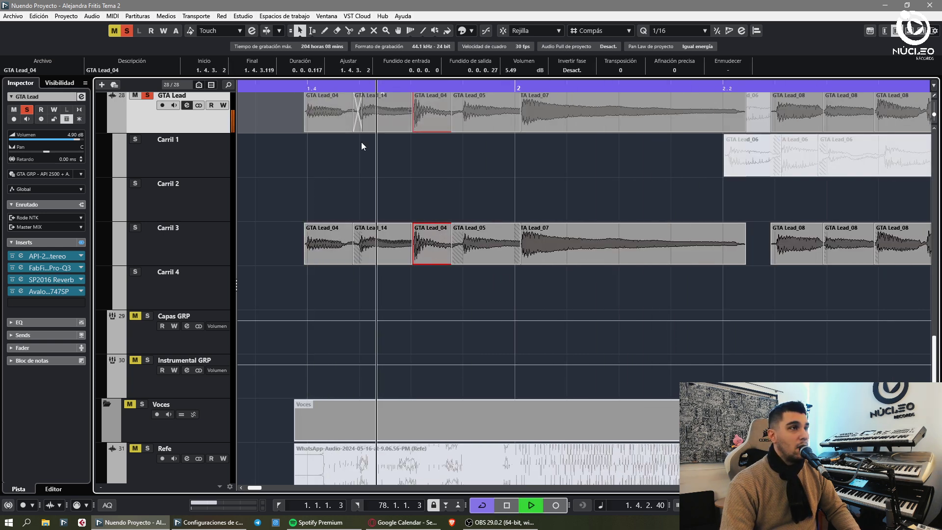
- Replay the opening notes, move the boosted GTA Lead_04 note to Carril 4 and duplicate it four times in a row
{"action": "key", "text": "g"}
{"action": "key", "text": "g"}
{"action": "key", "text": "g"}
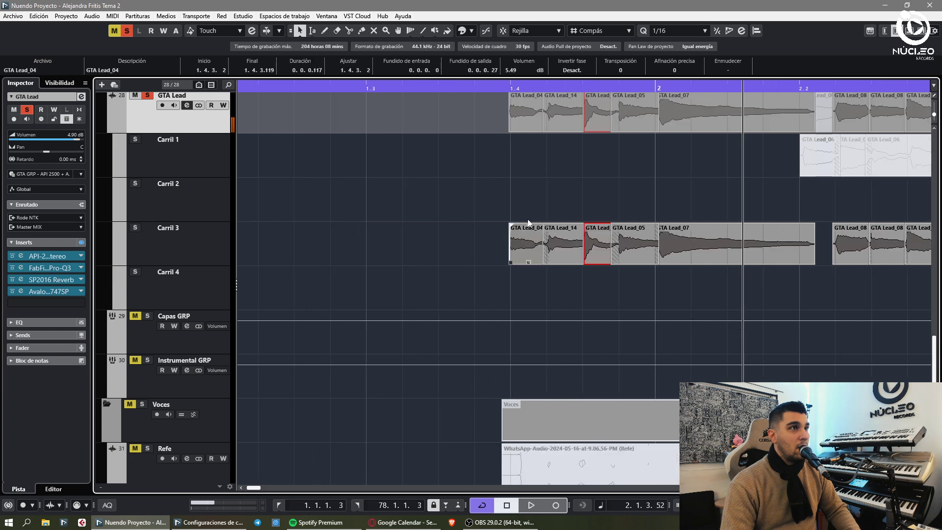
{"action": "left_click", "coordinate": [521, 89]}
{"action": "key", "text": "space"}
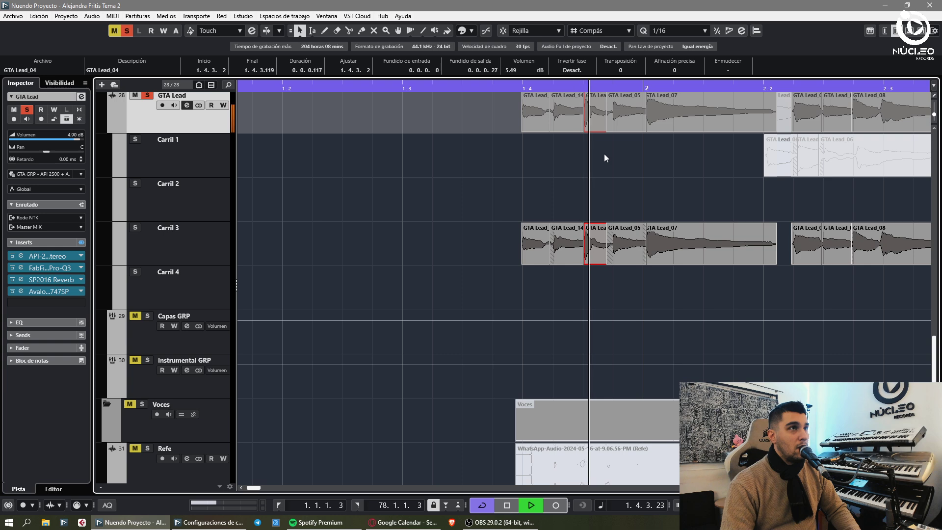
{"action": "key", "text": "space"}
{"action": "left_click_drag", "start_coordinate": [598, 250], "coordinate": [600, 282]}
{"action": "key", "text": "ctrl+d"}
{"action": "key", "text": "ctrl+d"}
{"action": "key", "text": "ctrl+d"}
{"action": "key", "text": "ctrl+d"}
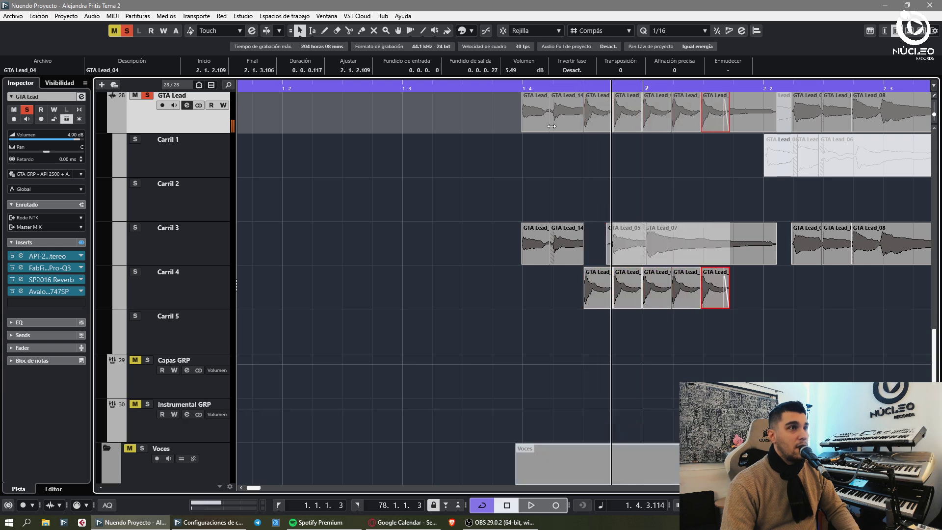
- Play the repeated GTA Lead_04 notes and compare them with the GTA Lead_08 phrase before 2.3
{"action": "key", "text": "space"}
{"action": "key", "text": "g"}
{"action": "key", "text": "g"}
{"action": "key", "text": "g"}
{"action": "key", "text": "g"}
{"action": "key", "text": "g"}
{"action": "key", "text": "g"}
{"action": "key", "text": "g"}
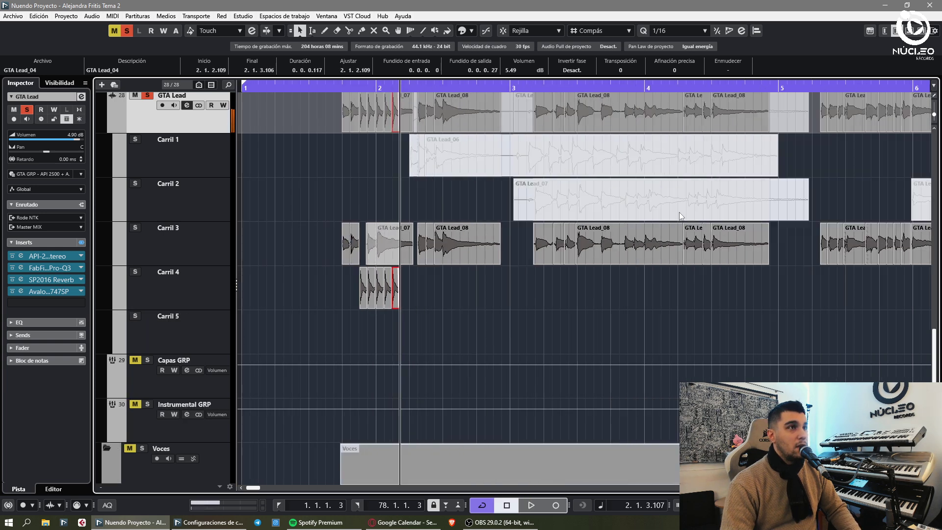
{"action": "key", "text": "h"}
{"action": "key", "text": "h"}
{"action": "key", "text": "h"}
{"action": "key", "text": "h"}
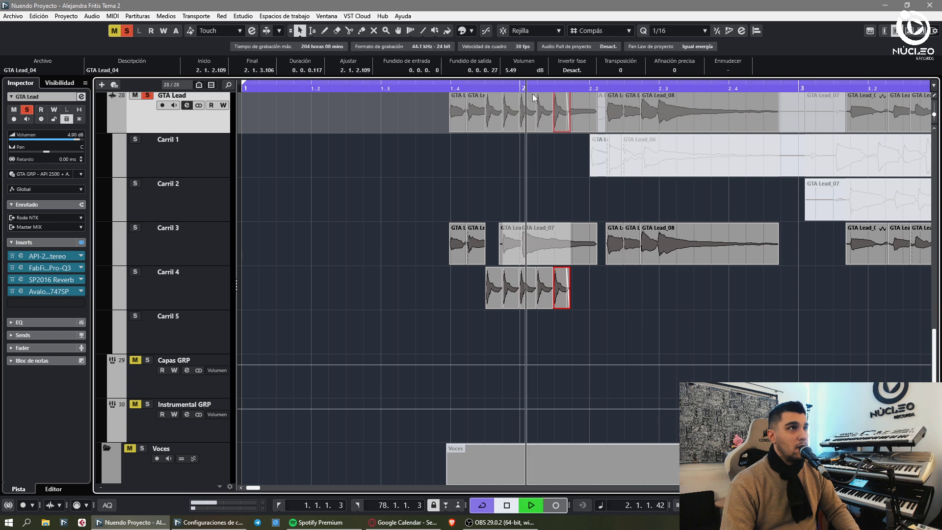
{"action": "key", "text": "space"}
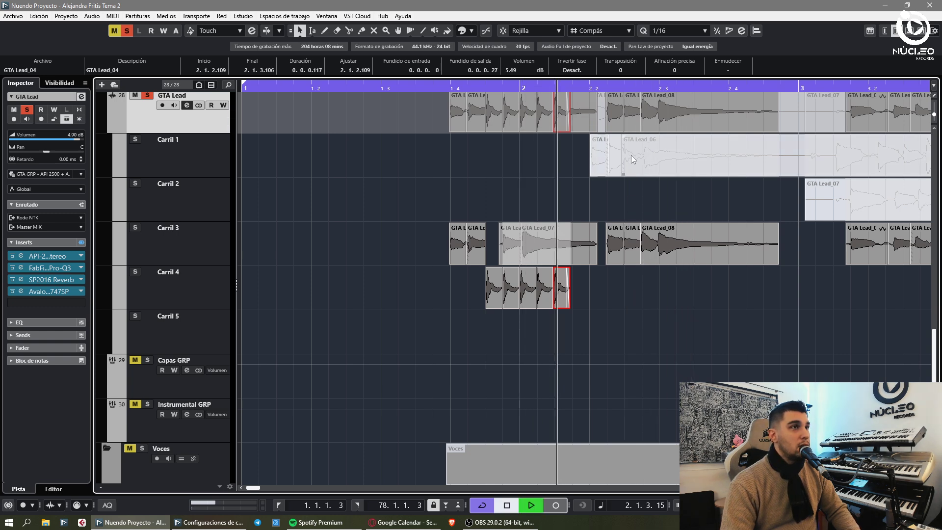
{"action": "key", "text": "space"}
{"action": "key", "text": "space"}
{"action": "left_click", "coordinate": [663, 244]}
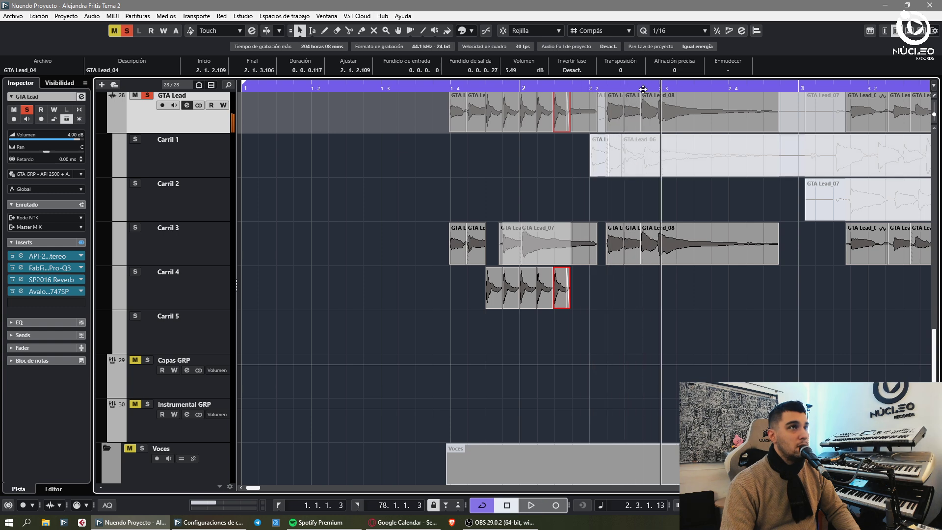
- Cut out the GTA Lead_08 note before 2.3, place a copy on Carril 5 at 1.4.4.3 and play it
{"action": "key", "text": "3"}
{"action": "left_click", "coordinate": [660, 248]}
{"action": "left_click_drag", "start_coordinate": [671, 245], "coordinate": [513, 332]}
{"action": "left_click_drag", "start_coordinate": [476, 88], "coordinate": [476, 85]}
{"action": "key", "text": "space"}
{"action": "key", "text": "space"}
{"action": "left_click", "coordinate": [465, 86]}
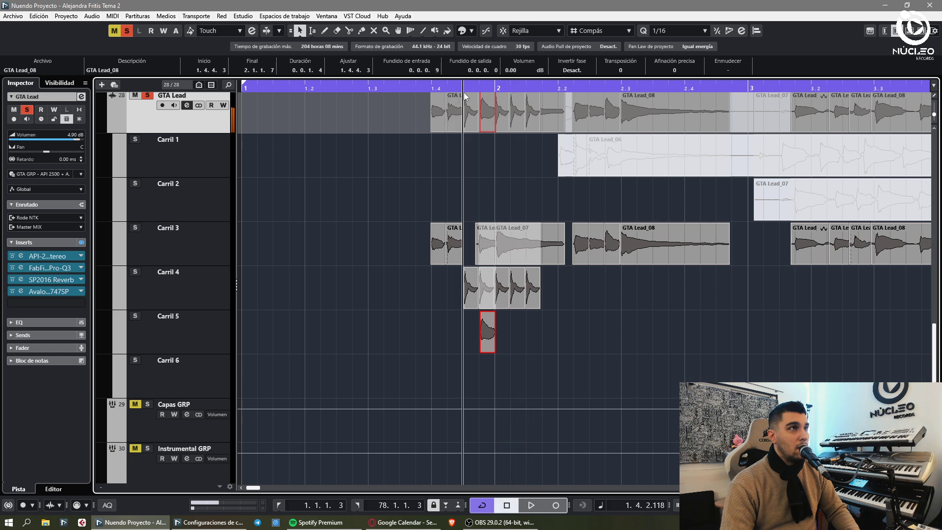
{"action": "key", "text": "space"}
{"action": "key", "text": "space"}
- Delete the GTA Lead_04 notes on Carril 4, move the GTA Lead_08 note into the Carril 3 gap after GTA Lead_14 and play it
{"action": "left_click_drag", "start_coordinate": [449, 302], "coordinate": [601, 295]}
{"action": "key", "text": "Delete"}
{"action": "left_click_drag", "start_coordinate": [489, 332], "coordinate": [469, 245]}
{"action": "left_click", "coordinate": [428, 85]}
{"action": "key", "text": "space"}
{"action": "key", "text": "h"}
{"action": "key", "text": "h"}
{"action": "key", "text": "h"}
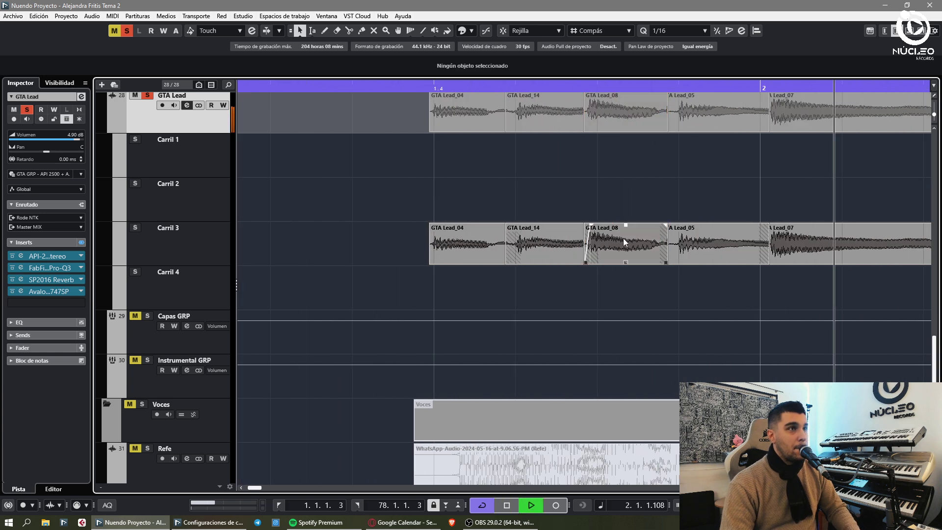
- Take the inserted GTA Lead_08 note off Carril 3, adjust its start edge and put it back directly after GTA Lead_14
{"action": "double_click", "coordinate": [624, 238]}
{"action": "key", "text": "ctrl+alt+e"}
{"action": "left_click_drag", "start_coordinate": [627, 246], "coordinate": [632, 287]}
{"action": "left_click_drag", "start_coordinate": [596, 264], "coordinate": [589, 262]}
{"action": "left_click_drag", "start_coordinate": [601, 283], "coordinate": [600, 252]}
- Split GTA Lead_05 on Carril 3 at 1.4.4.11 and select the short front piece
{"action": "left_click", "coordinate": [687, 261]}
{"action": "key", "text": "1"}
{"action": "left_click", "coordinate": [685, 263]}
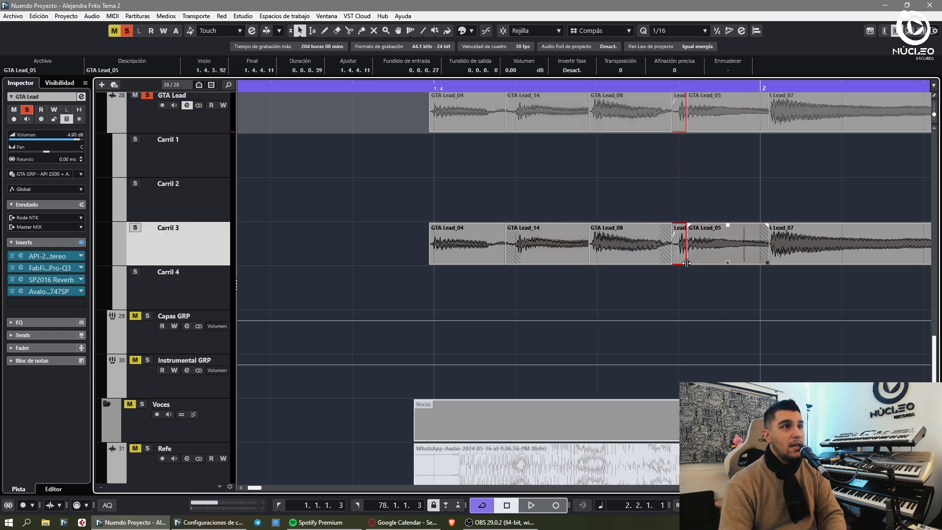
- Extend the start of GTA Lead_05 on Carril 3 back over its short front piece and play the phrase
{"action": "left_click_drag", "start_coordinate": [689, 263], "coordinate": [673, 263]}
{"action": "left_click", "coordinate": [520, 174]}
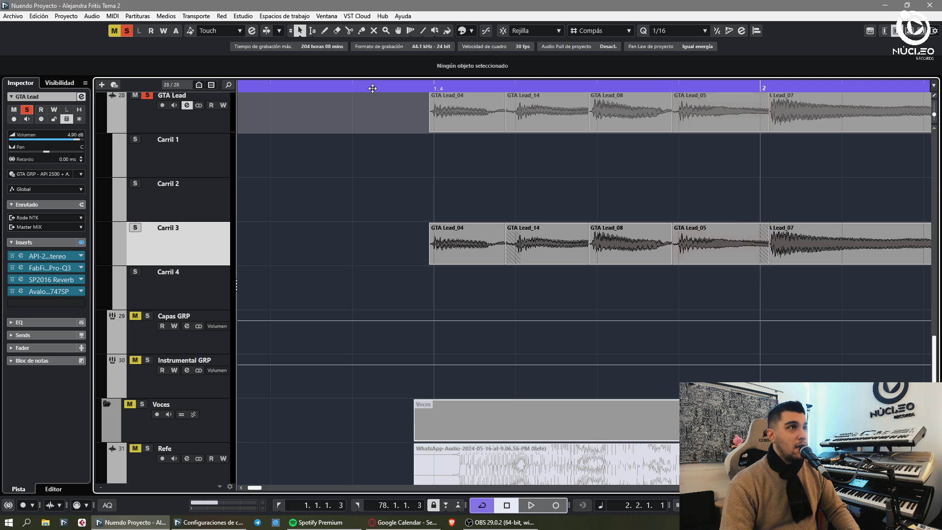
{"action": "key", "text": "g"}
{"action": "key", "text": "g"}
{"action": "key", "text": "g"}
{"action": "key", "text": "g"}
{"action": "key", "text": "g"}
{"action": "key", "text": "g"}
{"action": "key", "text": "g"}
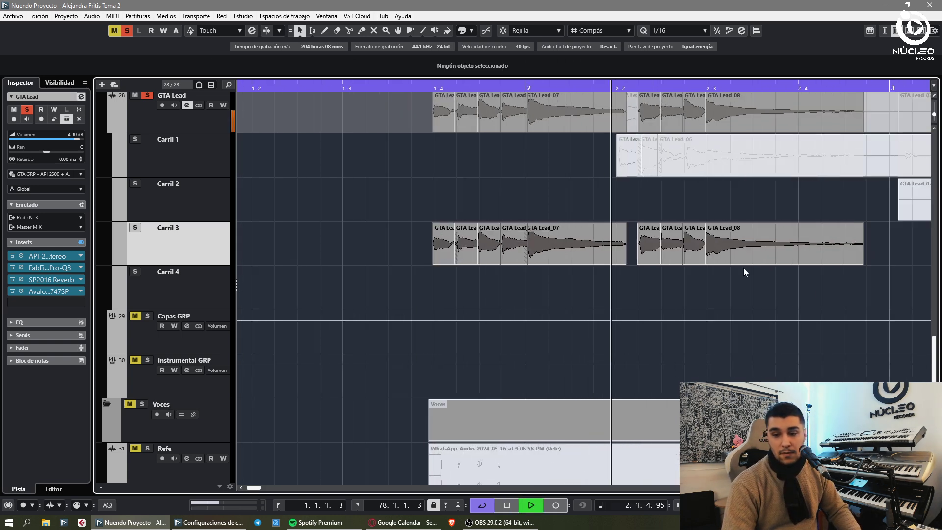
{"action": "key", "text": "g"}
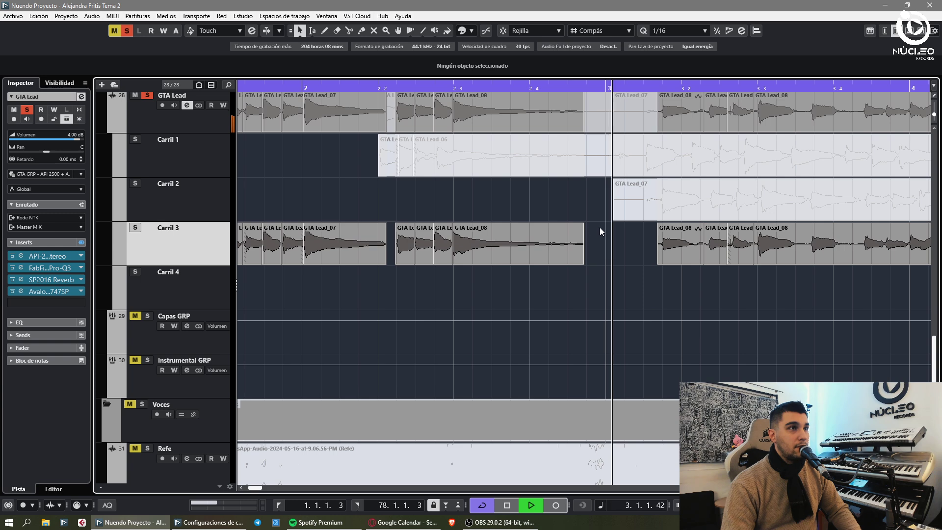
- Add a fade-out to the long GTA Lead_08 note before bar 3 on Carril 3, extend its end to 3.1.2.63 and replay the phrase
{"action": "key", "text": "space"}
{"action": "left_click_drag", "start_coordinate": [582, 225], "coordinate": [550, 219]}
{"action": "left_click_drag", "start_coordinate": [581, 264], "coordinate": [631, 263]}
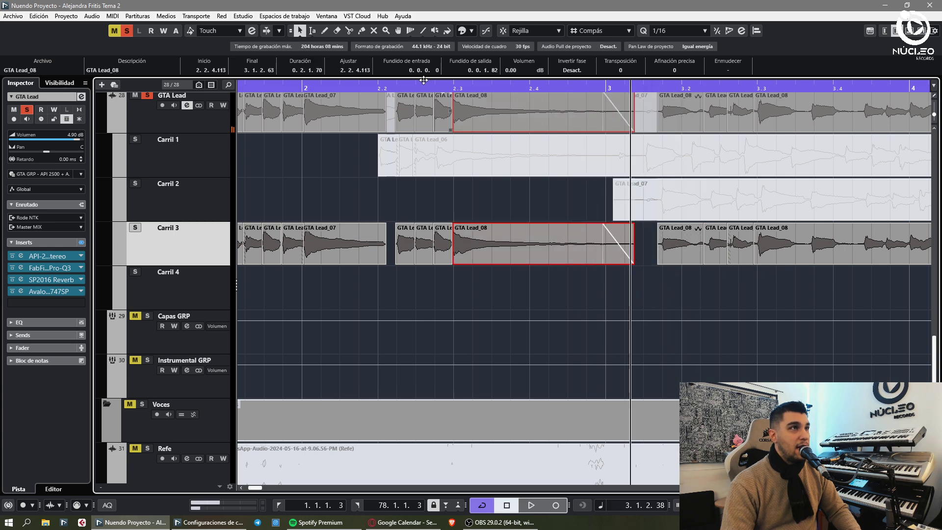
{"action": "key", "text": "space"}
{"action": "scroll", "coordinate": [522, 320], "scroll_direction": "down", "scroll_amount": 2}
{"action": "left_click", "coordinate": [522, 317]}
{"action": "left_click_drag", "start_coordinate": [465, 225], "coordinate": [460, 225]}
{"action": "left_click_drag", "start_coordinate": [368, 89], "coordinate": [431, 123]}
{"action": "left_click", "coordinate": [540, 297]}
{"action": "key", "text": "space"}
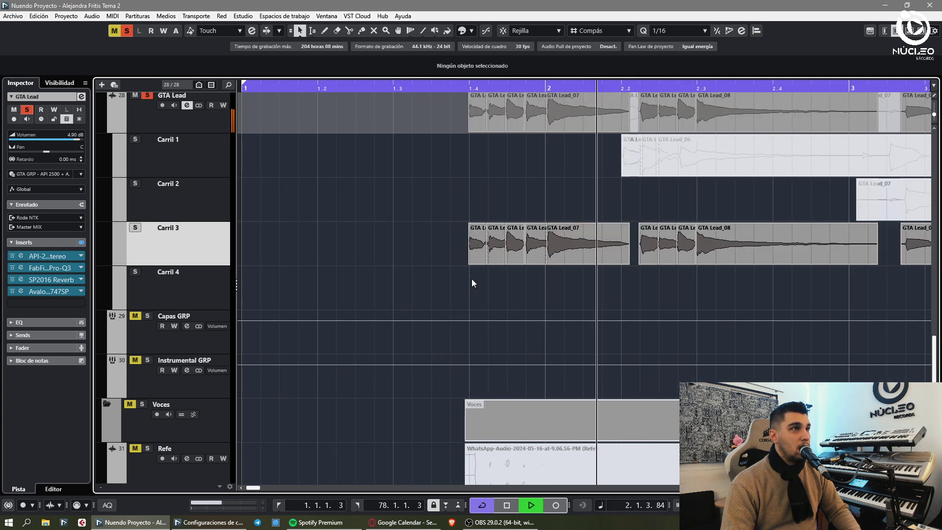
- Play on past bar 3 and add a short fade-in to the GTA Lead_08 note starting at 3.1.3.85 on Carril 3
{"action": "key", "text": "g"}
{"action": "key", "text": "g"}
{"action": "key", "text": "g"}
{"action": "key", "text": "h"}
{"action": "key", "text": "h"}
{"action": "key", "text": "j"}
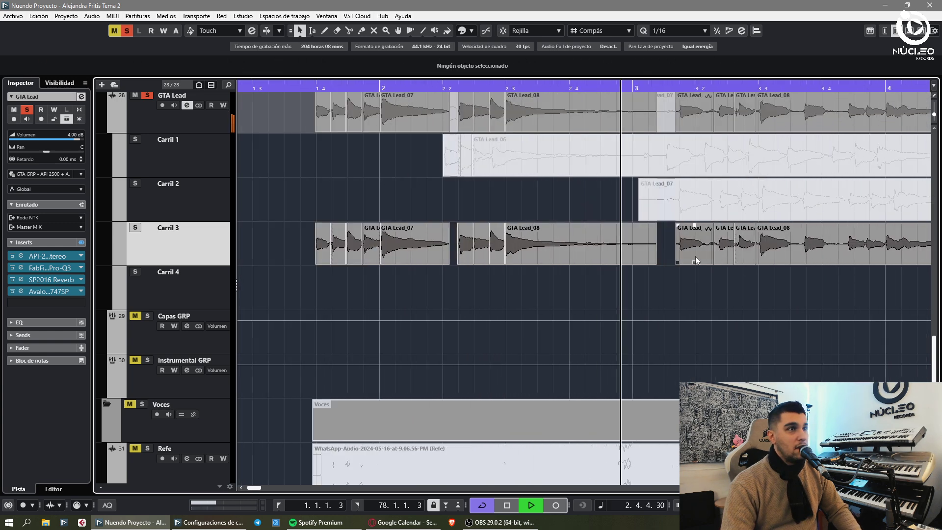
{"action": "key", "text": "h"}
{"action": "key", "text": "h"}
{"action": "key", "text": "h"}
{"action": "key", "text": "h"}
{"action": "left_click_drag", "start_coordinate": [560, 225], "coordinate": [563, 226]}
- Cut out and unmute the GTA Lead_07 note at 3.1.3.90 on Carril 2, try it on Carril 4 and discard it
{"action": "key", "text": "3"}
{"action": "left_click", "coordinate": [561, 201]}
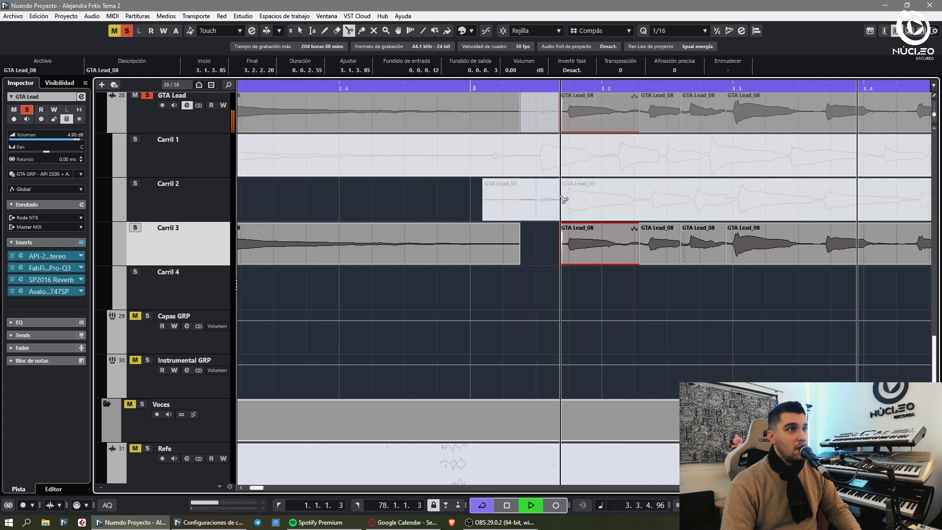
{"action": "key", "text": "space"}
{"action": "left_click", "coordinate": [643, 200]}
{"action": "key", "text": "7"}
{"action": "left_click", "coordinate": [606, 200]}
{"action": "key", "text": "1"}
{"action": "key", "text": "space"}
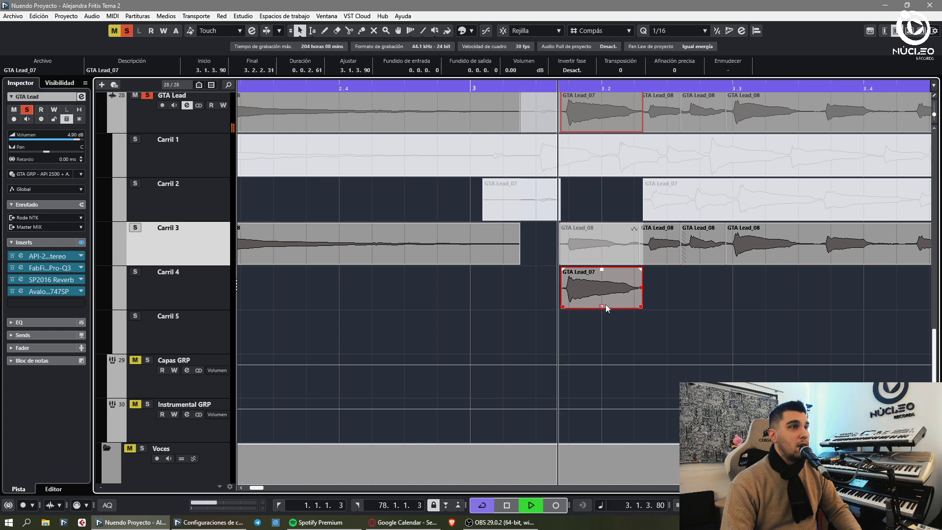
{"action": "key", "text": "space"}
{"action": "key", "text": "Delete"}
- Bring the GTA Lead_06 note from Carril 1 to Carril 4 at 3.1.3.93 and cut off its tail
{"action": "left_click_drag", "start_coordinate": [543, 170], "coordinate": [614, 295]}
{"action": "left_click", "coordinate": [543, 114]}
{"action": "key", "text": "space"}
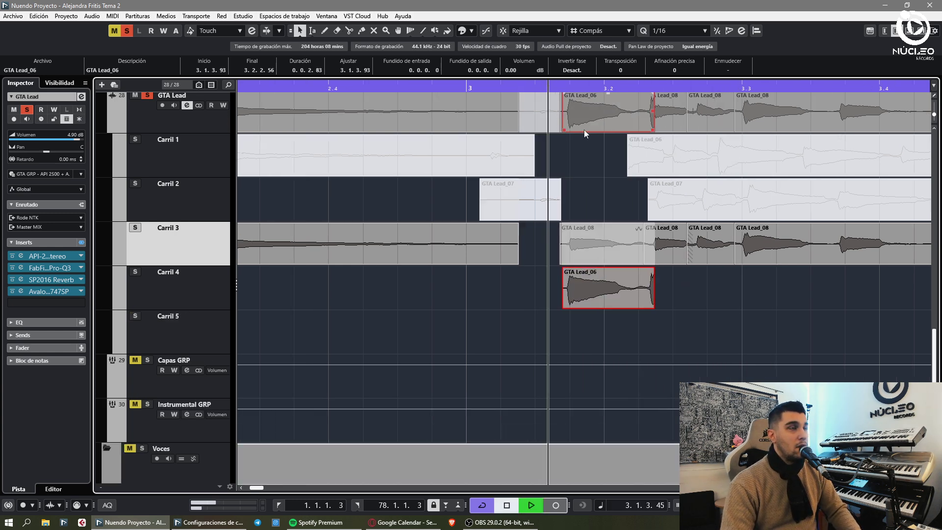
{"action": "left_click", "coordinate": [642, 293], "text": "alt"}
{"action": "key", "text": "Delete"}
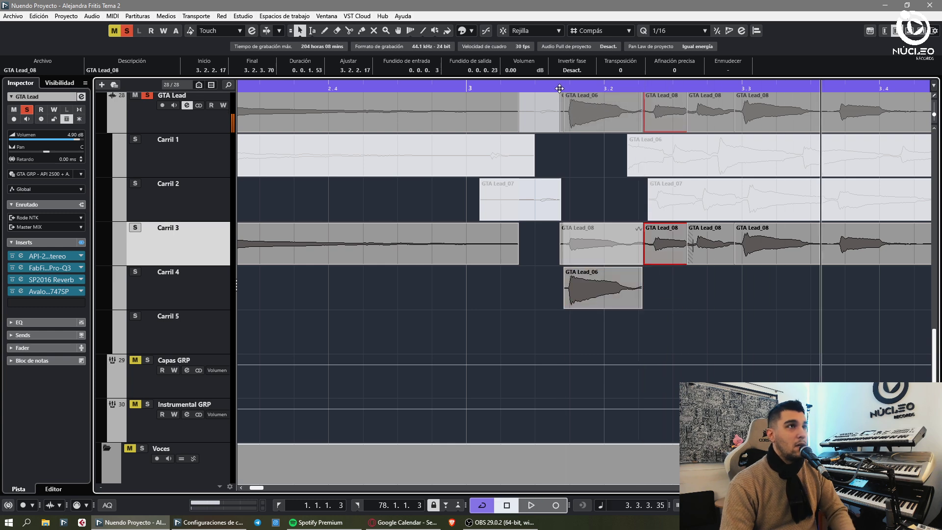
- Play the passage around 3.2 to check how the GTA Lead_06 note on Carril 4 fits
{"action": "key", "text": "space"}
{"action": "key", "text": "space"}
{"action": "scroll", "coordinate": [637, 247], "scroll_direction": "down", "scroll_amount": 1}
{"action": "left_click", "coordinate": [652, 293]}
{"action": "key", "text": "g"}
{"action": "key", "text": "g"}
{"action": "key", "text": "h"}
{"action": "key", "text": "space"}
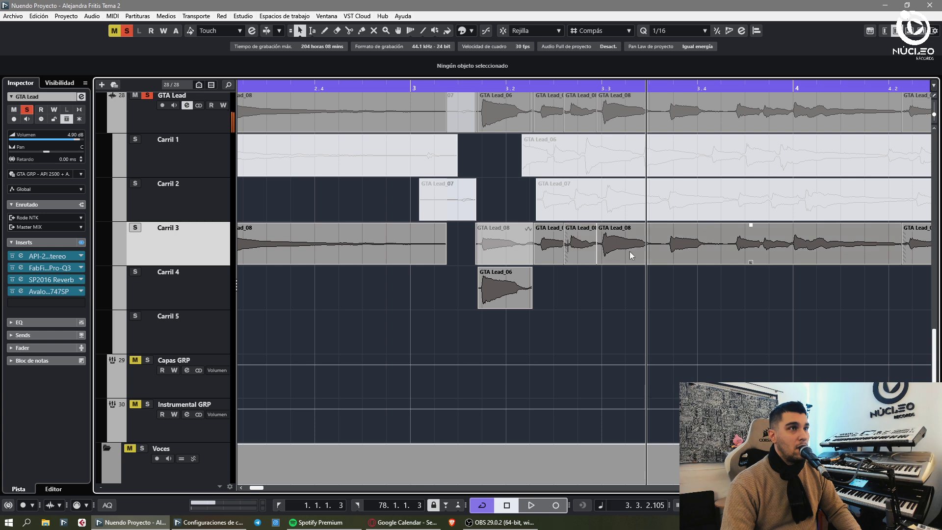
- Split the muted GTA Lead_07 take on Carril 2 at 3.3.1.15 and 3.3.4.9, and play from before 3.2
{"action": "key", "text": "3"}
{"action": "left_click", "coordinate": [607, 205]}
{"action": "key", "text": "1"}
{"action": "left_click", "coordinate": [652, 208]}
{"action": "key", "text": "shift+m"}
{"action": "left_click", "coordinate": [483, 87]}
{"action": "key", "text": "space"}
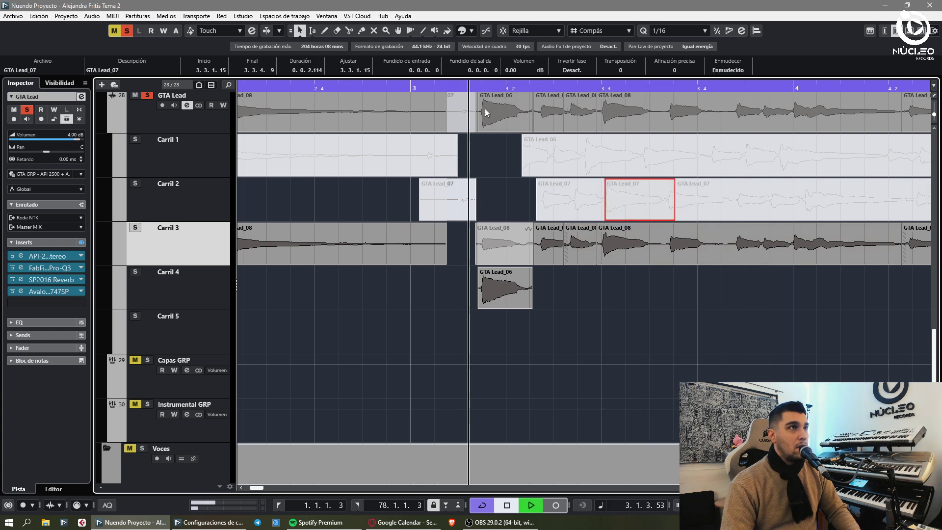
- Duplicate the long GTA Lead_08 note before bar 3 and place the copy on Carril 5 at 3.1.3.118
{"action": "key", "text": "g"}
{"action": "key", "text": "g"}
{"action": "left_click", "coordinate": [346, 89]}
{"action": "key", "text": "space"}
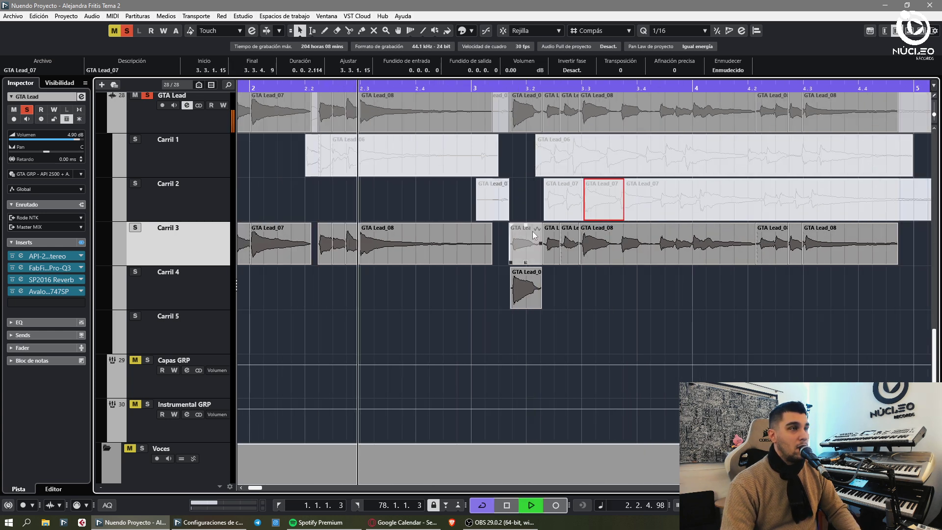
{"action": "left_click", "coordinate": [431, 252]}
{"action": "key", "text": "ctrl+d"}
{"action": "left_click_drag", "start_coordinate": [518, 255], "coordinate": [537, 335]}
{"action": "key", "text": "h"}
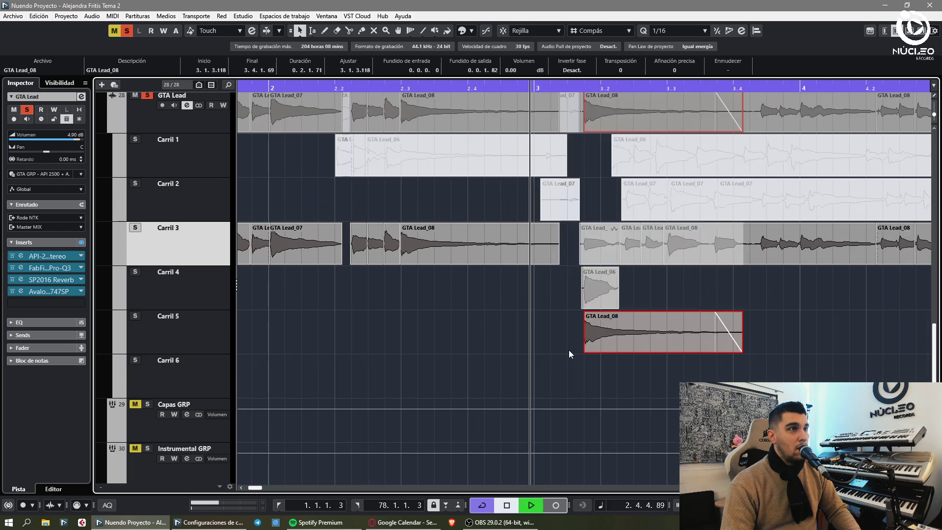
{"action": "key", "text": "h"}
- Cut the tail off the GTA Lead_08 copy on Carril 5 shortly after 3.2 and play it
{"action": "key", "text": "space"}
{"action": "left_click", "coordinate": [636, 345], "text": "alt"}
{"action": "key", "text": "Delete"}
{"action": "left_click", "coordinate": [562, 86]}
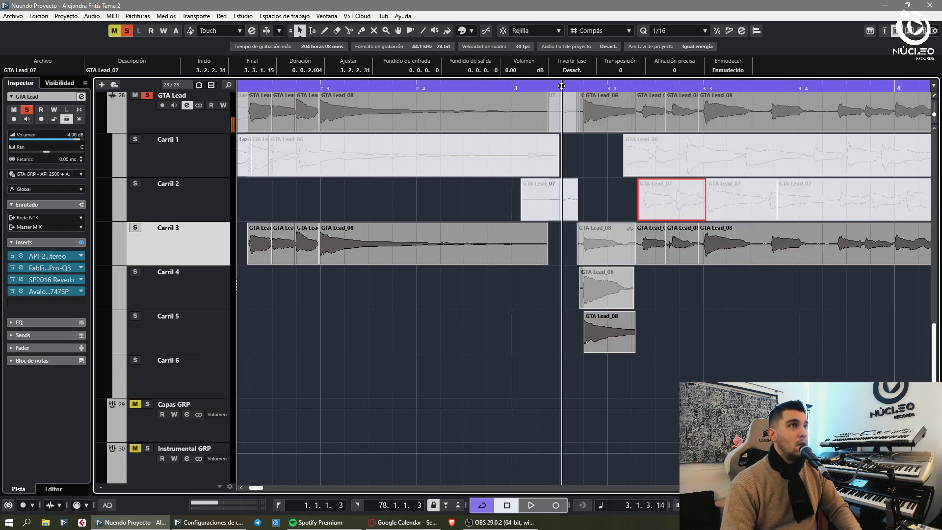
{"action": "key", "text": "space"}
- Shift the GTA Lead_08 copy on Carril 5 slightly and trim its start to 3.1.4.14
{"action": "key", "text": "h"}
{"action": "left_click", "coordinate": [502, 352]}
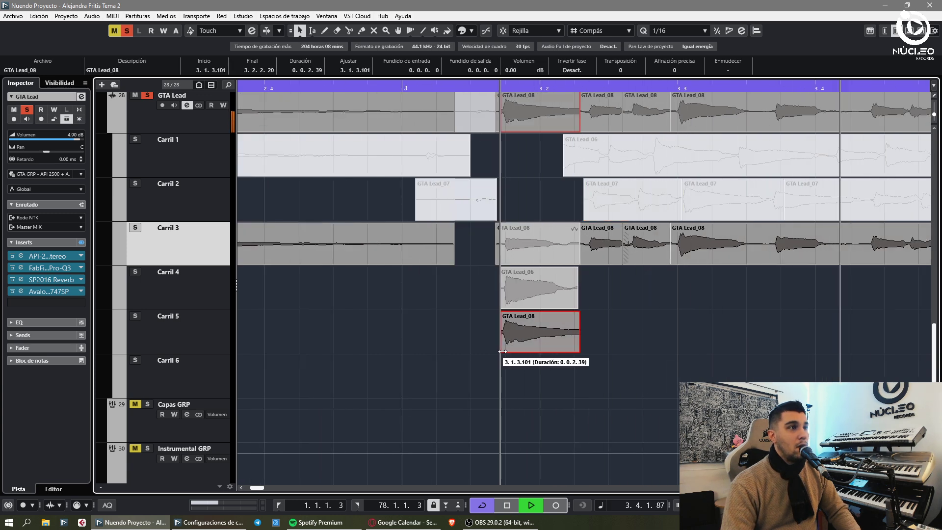
{"action": "left_click_drag", "start_coordinate": [502, 352], "coordinate": [520, 340]}
{"action": "key", "text": "space"}
{"action": "left_click_drag", "start_coordinate": [504, 352], "coordinate": [511, 352]}
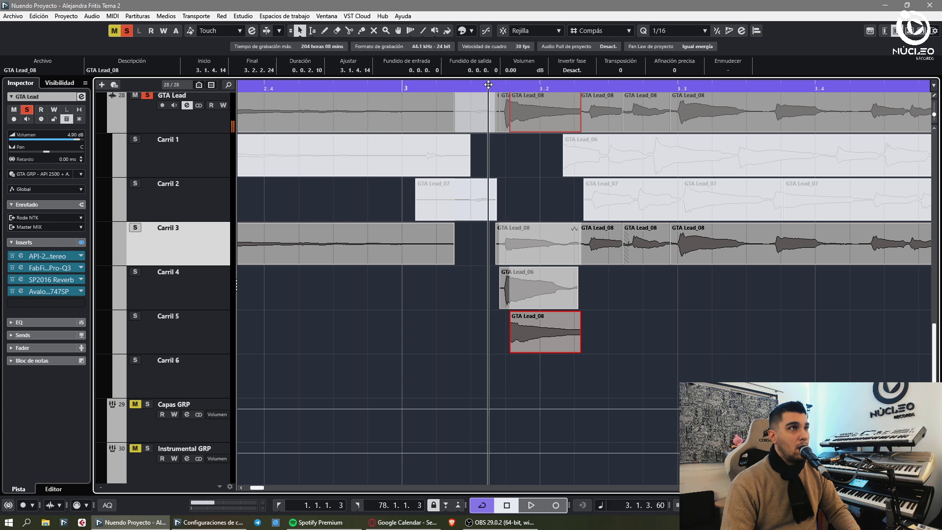
- Move the GTA Lead_08 note starting at 3.1.3.85 from Carril 3 down to Carril 6 and play it
{"action": "left_click_drag", "start_coordinate": [489, 84], "coordinate": [588, 284]}
{"action": "left_click_drag", "start_coordinate": [600, 244], "coordinate": [607, 369]}
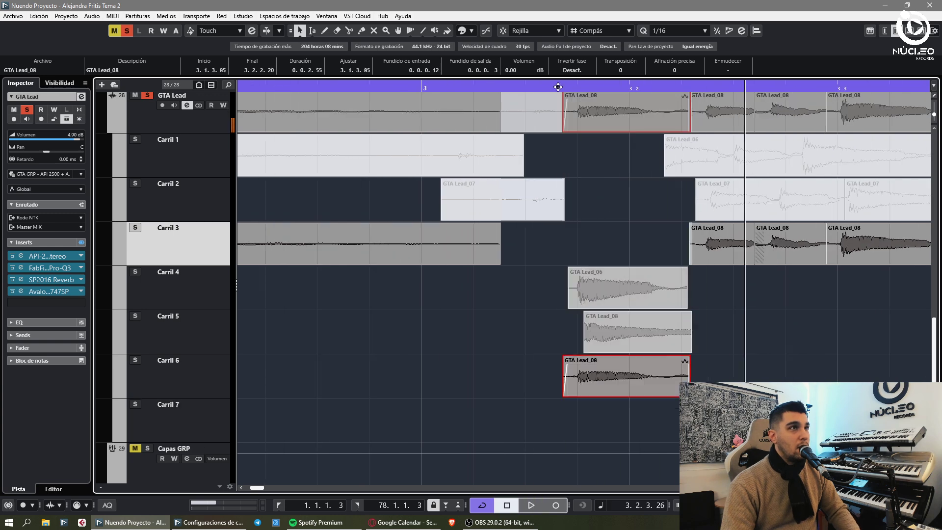
{"action": "double_click", "coordinate": [554, 86]}
- Cut the GTA Lead_08 note on Carril 6 down to its attack between 3.1.3.119 and 3.1.4.13, and play it
{"action": "left_click", "coordinate": [578, 384], "text": "alt"}
{"action": "key", "text": "space"}
{"action": "left_click", "coordinate": [571, 384]}
{"action": "key", "text": "Delete"}
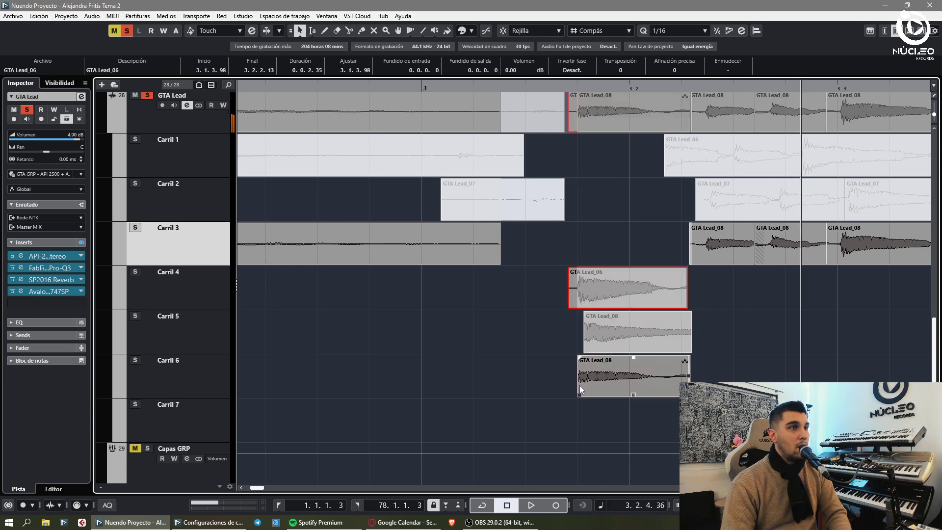
{"action": "left_click", "coordinate": [583, 387], "text": "alt"}
{"action": "left_click", "coordinate": [590, 377]}
{"action": "key", "text": "Delete"}
{"action": "double_click", "coordinate": [502, 86]}
{"action": "left_click", "coordinate": [545, 200]}
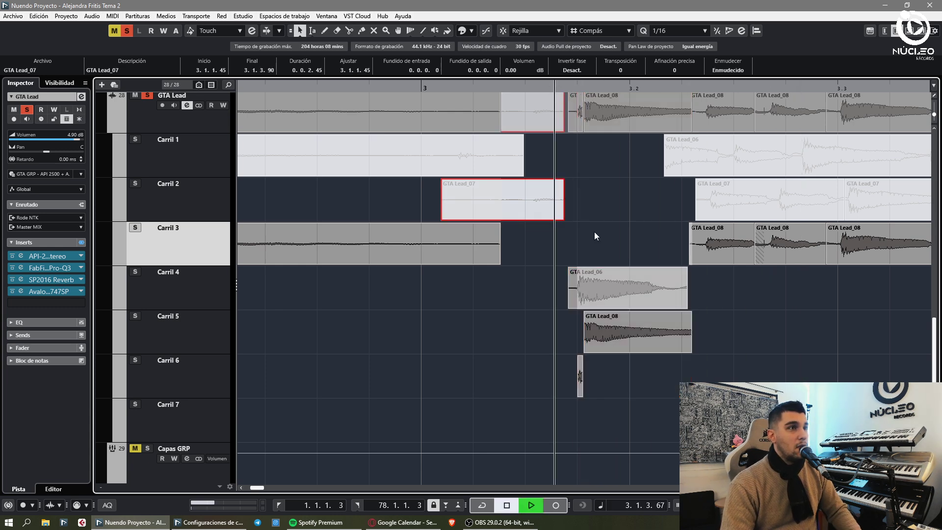
- Extend the start of the Carril 5 note back so it overlaps the Carril 6 attack piece, and play the join
{"action": "key", "text": "space"}
{"action": "key", "text": "h"}
{"action": "key", "text": "h"}
{"action": "left_click", "coordinate": [771, 374]}
{"action": "left_click", "coordinate": [787, 380]}
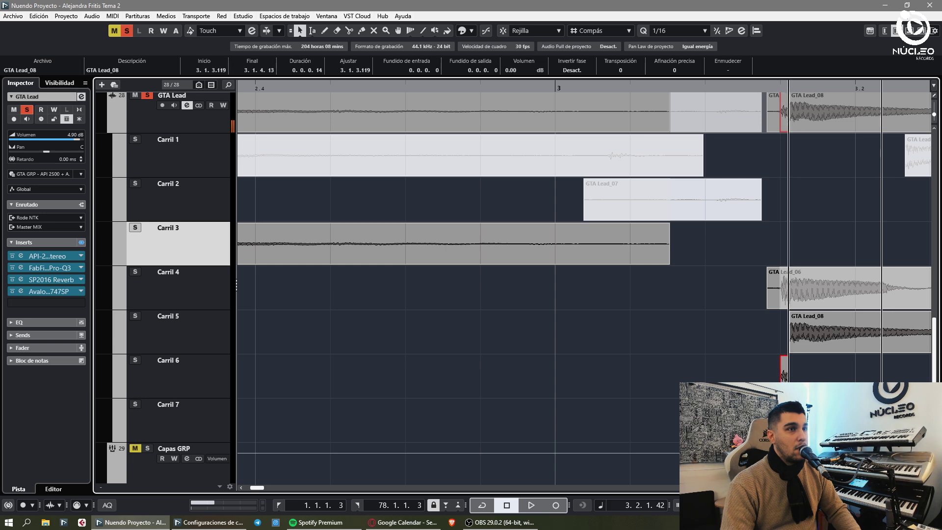
{"action": "double_click", "coordinate": [757, 85]}
{"action": "key", "text": "g"}
{"action": "key", "text": "g"}
{"action": "key", "text": "g"}
{"action": "left_click", "coordinate": [606, 377]}
{"action": "key", "text": "space"}
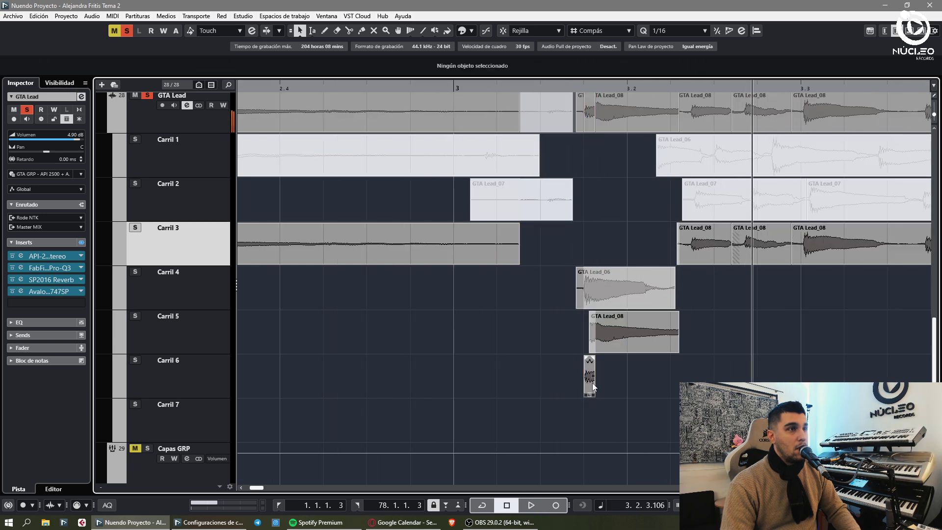
- Extend the Carril 6 attack piece to 3.1.4.70 and crossfade it with the Carril 5 note moved onto Carril 6
{"action": "left_click_drag", "start_coordinate": [593, 395], "coordinate": [609, 394]}
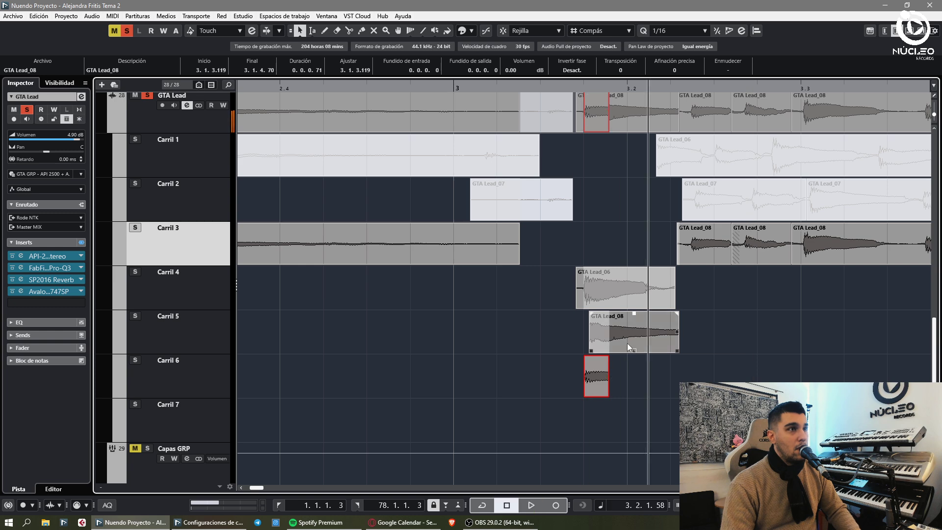
{"action": "left_click_drag", "start_coordinate": [610, 330], "coordinate": [607, 379]}
{"action": "left_click", "coordinate": [564, 88]}
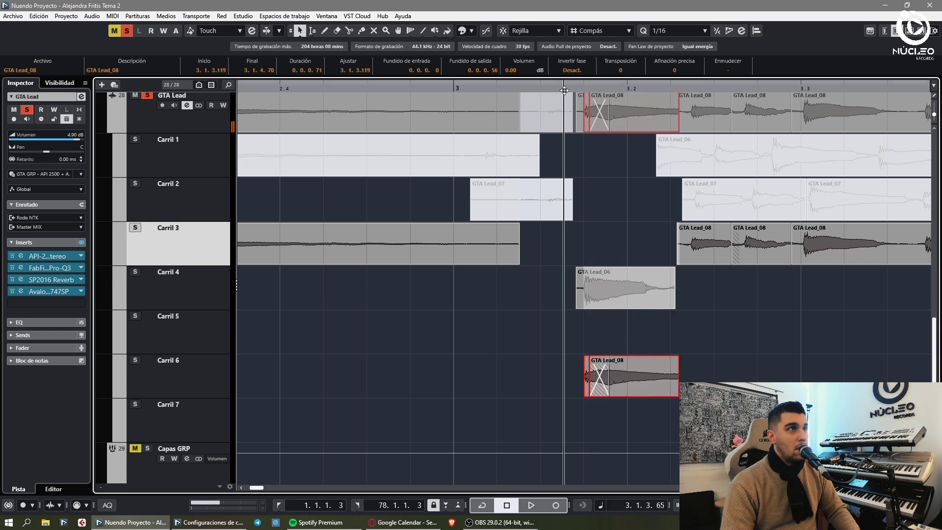
{"action": "key", "text": "h"}
{"action": "key", "text": "h"}
{"action": "key", "text": "space"}
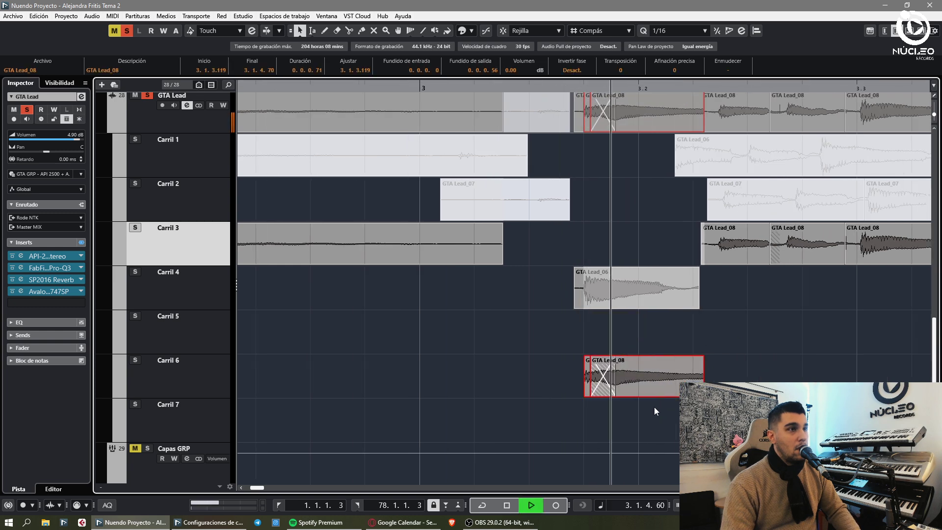
{"action": "left_click", "coordinate": [655, 407]}
{"action": "left_click", "coordinate": [560, 89]}
{"action": "key", "text": "g"}
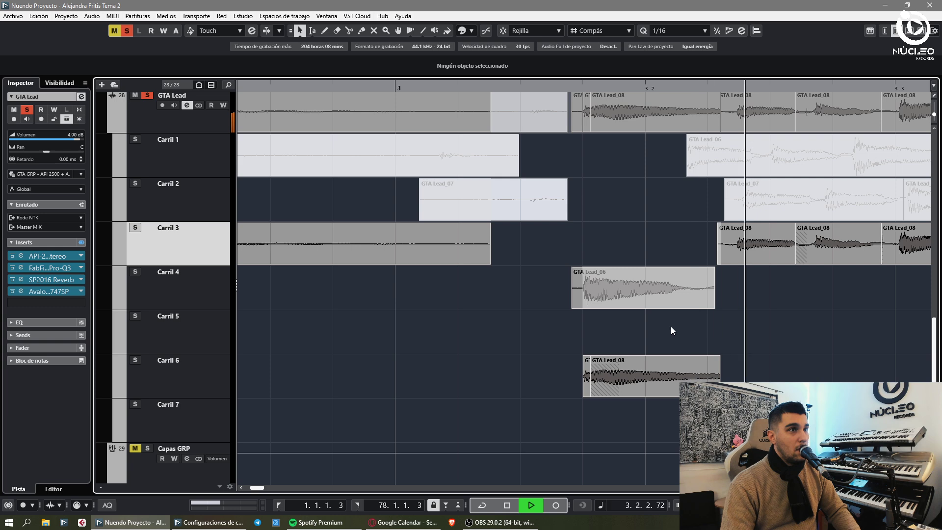
{"action": "key", "text": "space"}
- Move the GTA Lead_06 note from Carril 4 to Carril 5 and set its volume to -5.15 dB
{"action": "left_click", "coordinate": [670, 290]}
{"action": "left_click_drag", "start_coordinate": [606, 266], "coordinate": [643, 332]}
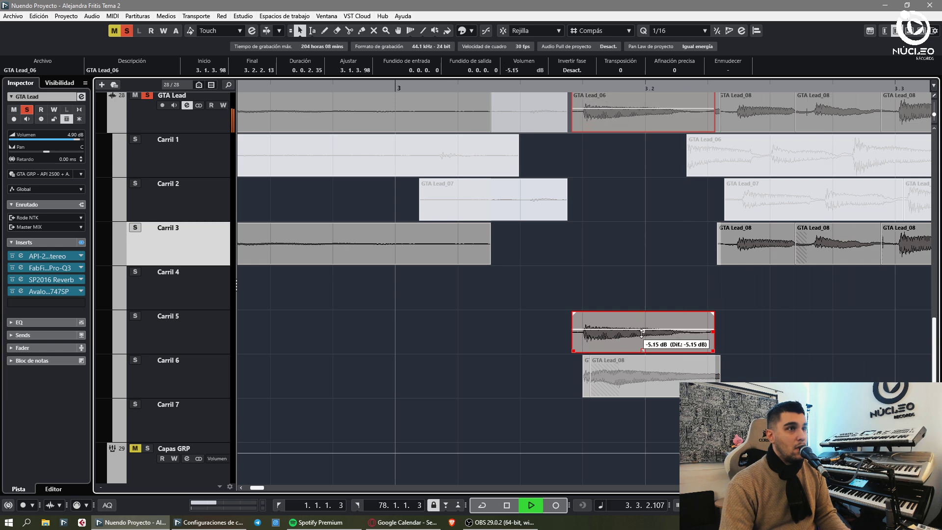
{"action": "key", "text": "space"}
{"action": "key", "text": "space"}
- Delete the GTA Lead_08 pieces on Carril 6 and move the GTA Lead_06 note into the Carril 3 gap at 3.1.3.98
{"action": "left_click_drag", "start_coordinate": [575, 367], "coordinate": [614, 383]}
{"action": "key", "text": "Delete"}
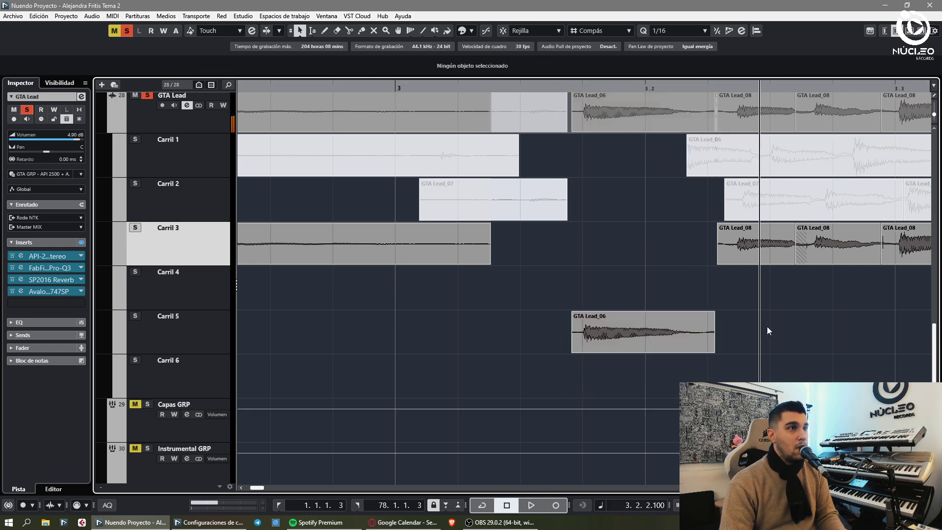
{"action": "left_click_drag", "start_coordinate": [638, 329], "coordinate": [640, 255]}
{"action": "key", "text": "ctrl+z"}
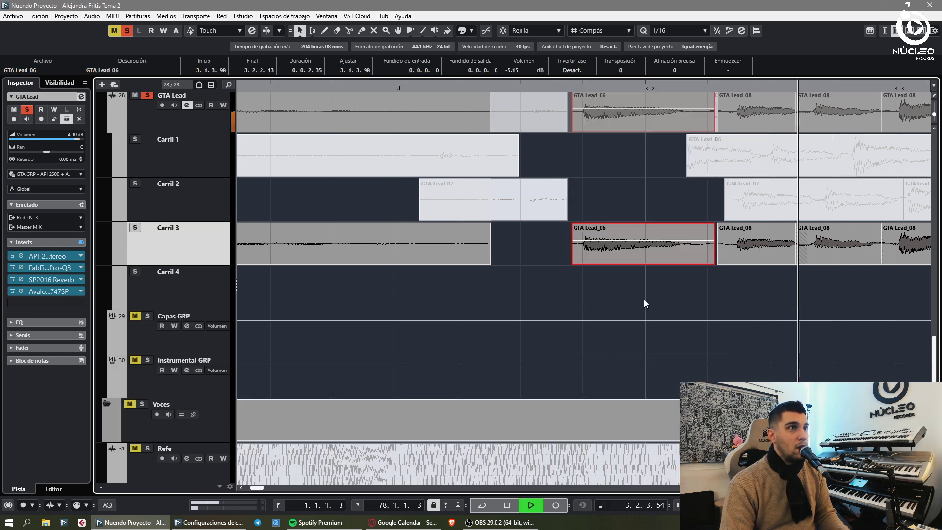
{"action": "left_click", "coordinate": [645, 300]}
- Split GTA Lead_06 on Carril 3 at 3.1.3.119 and 3.2.1.83 and delete both outer pieces
{"action": "key", "text": "3"}
{"action": "left_click", "coordinate": [584, 256]}
{"action": "key", "text": "space"}
{"action": "key", "text": "1"}
{"action": "left_click", "coordinate": [578, 256]}
{"action": "key", "text": "Delete"}
{"action": "left_click", "coordinate": [687, 256]}
{"action": "key", "text": "1"}
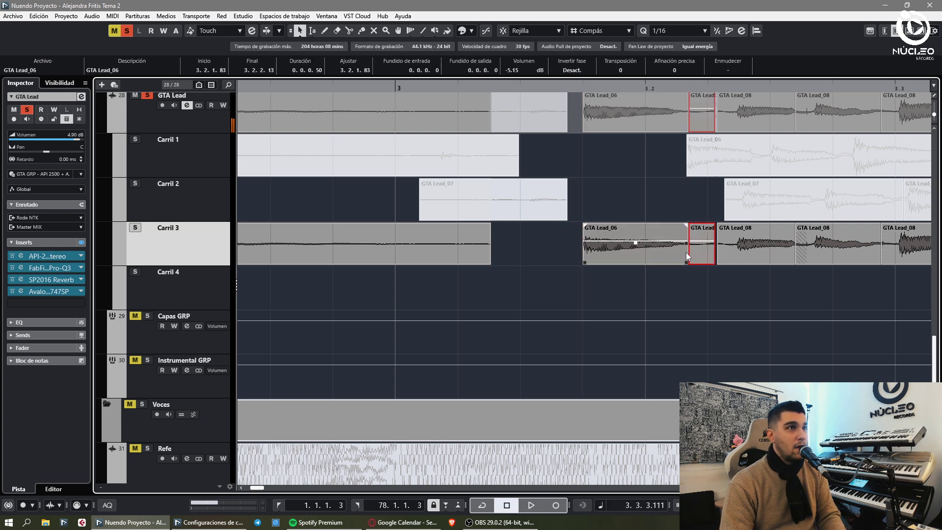
{"action": "key", "text": "Delete"}
- Try time-stretching the end of the GTA Lead_06 note on Carril 3 to 3.2.2.31
{"action": "left_click", "coordinate": [682, 256]}
{"action": "key", "text": "1"}
{"action": "key", "text": "1"}
{"action": "left_click_drag", "start_coordinate": [686, 262], "coordinate": [724, 262]}
{"action": "key", "text": "1"}
{"action": "key", "text": "g"}
{"action": "key", "text": "g"}
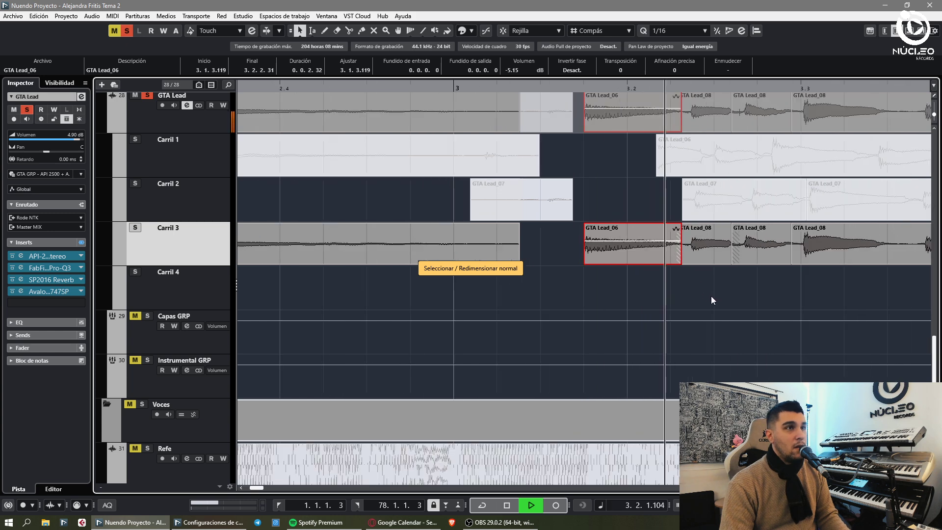
{"action": "left_click", "coordinate": [711, 296]}
{"action": "key", "text": "h"}
{"action": "key", "text": "ctrl+z"}
- Try lengthening the GTA Lead_06 note by splitting it and overlapping the shifted rear piece from 3.1.4.36
{"action": "key", "text": "space"}
{"action": "key", "text": "space"}
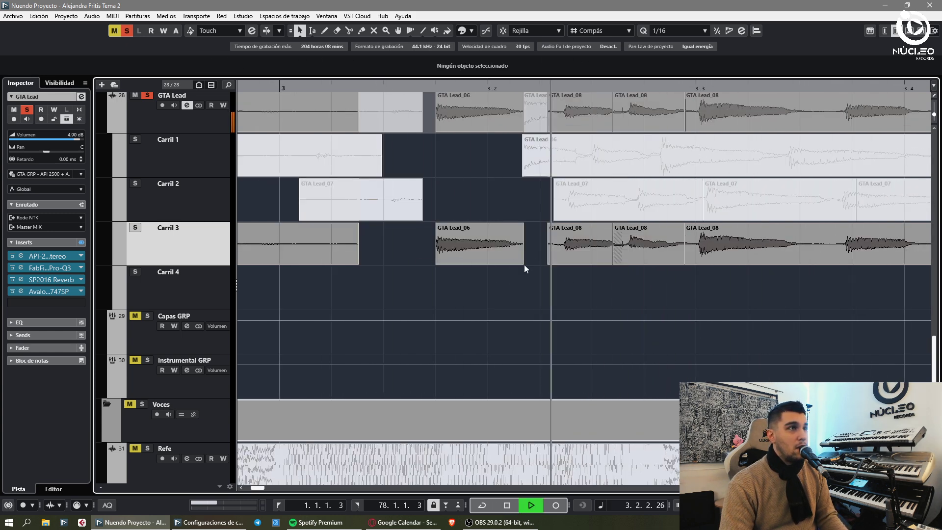
{"action": "left_click_drag", "start_coordinate": [523, 264], "coordinate": [455, 263]}
{"action": "left_click", "coordinate": [488, 258], "text": "alt"}
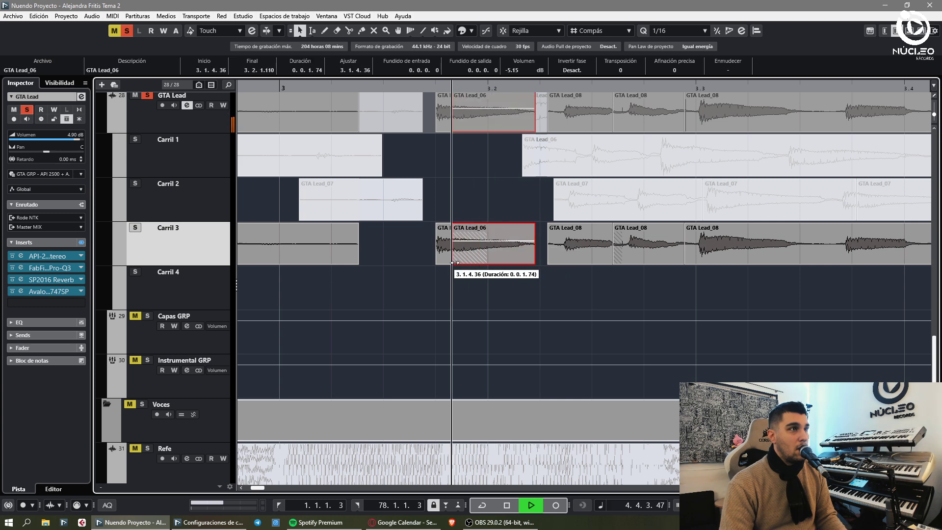
{"action": "left_click", "coordinate": [430, 86]}
{"action": "key", "text": "space"}
{"action": "key", "text": "ctrl+z"}
{"action": "key", "text": "ctrl+z"}
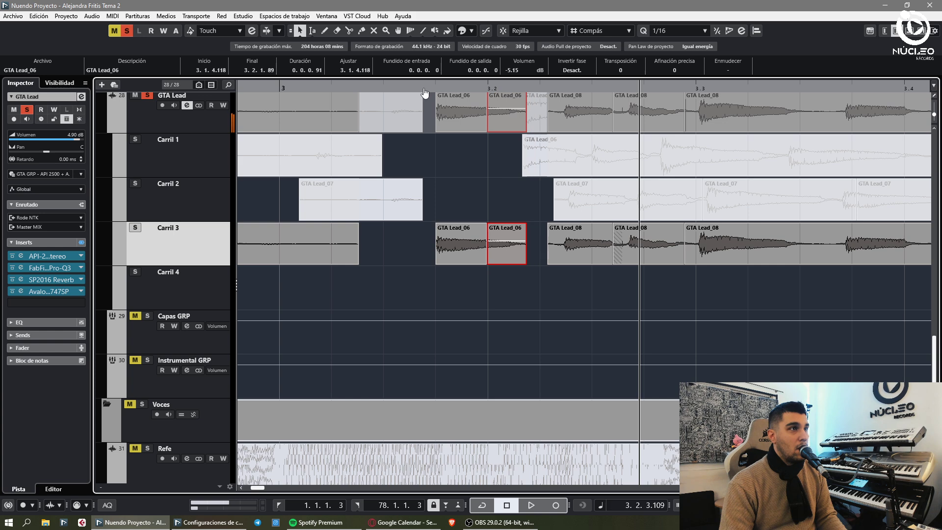
{"action": "key", "text": "ctrl+z"}
- Play Carril 3 from just before the GTA Lead_06 note to check the transition into the following GTA Lead_08 notes
{"action": "left_click", "coordinate": [425, 86]}
{"action": "key", "text": "space"}
{"action": "key", "text": "g"}
{"action": "key", "text": "g"}
{"action": "left_click", "coordinate": [537, 278]}
{"action": "key", "text": "g"}
{"action": "key", "text": "g"}
{"action": "key", "text": "g"}
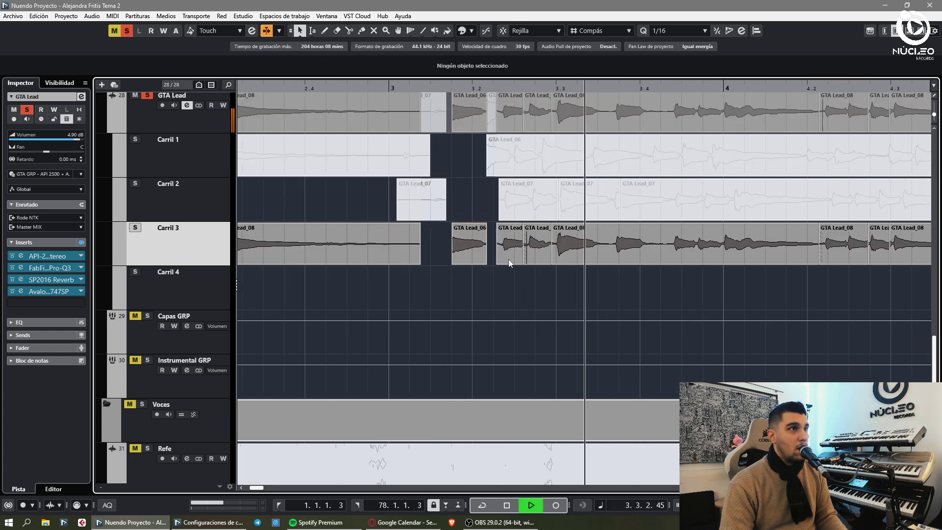
- Delete the short GTA Lead_07 piece on Carril 2 just after the start of bar 3
{"action": "key", "text": "h"}
{"action": "left_click", "coordinate": [394, 201]}
{"action": "key", "text": "Delete"}
{"action": "key", "text": "g"}
{"action": "key", "text": "g"}
{"action": "key", "text": "h"}
{"action": "key", "text": "h"}
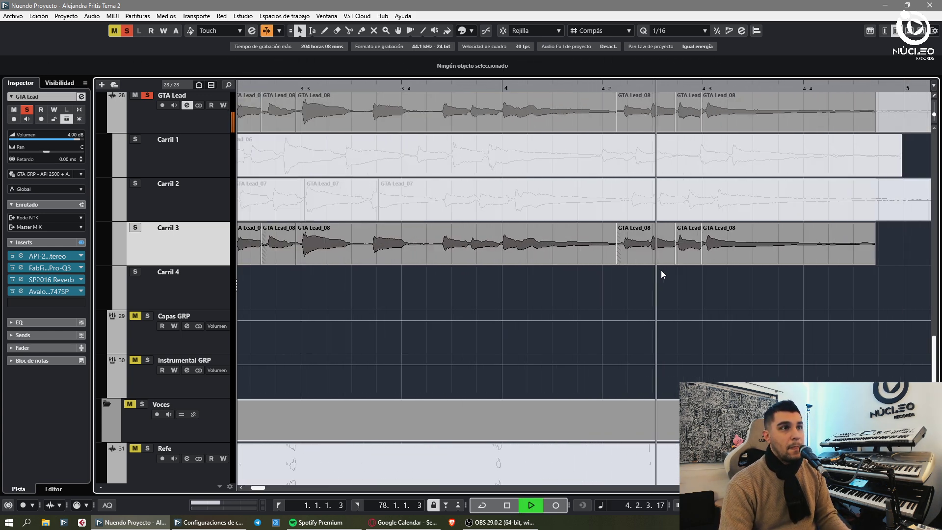
- Add a fade-out of 0.0.1.30 to the last GTA Lead_08 note before bar 5 on Carril 3
{"action": "key", "text": "g"}
{"action": "key", "text": "g"}
{"action": "key", "text": "h"}
{"action": "key", "text": "g"}
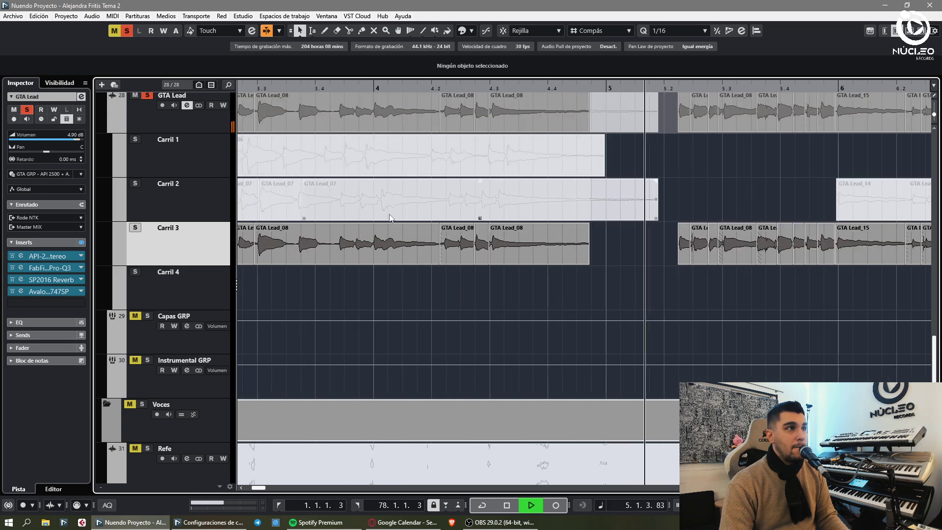
{"action": "left_click", "coordinate": [584, 228]}
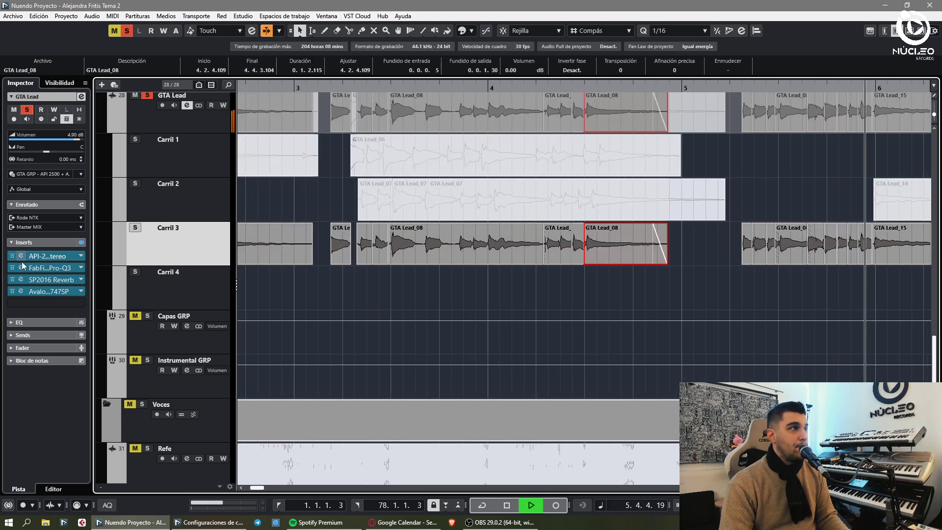
- Inspect the API-2500 compressor settings on the GTA Lead track
{"action": "left_click", "coordinate": [21, 255]}
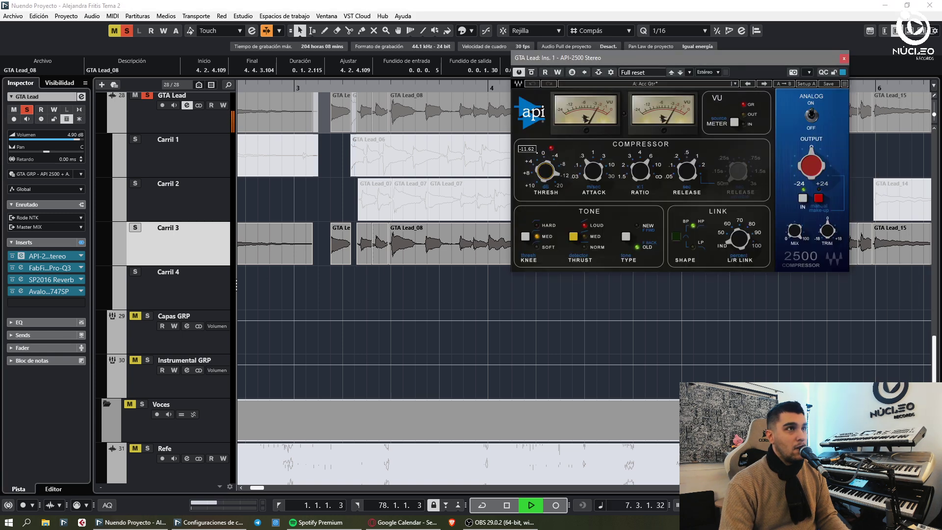
{"action": "left_click", "coordinate": [24, 255]}
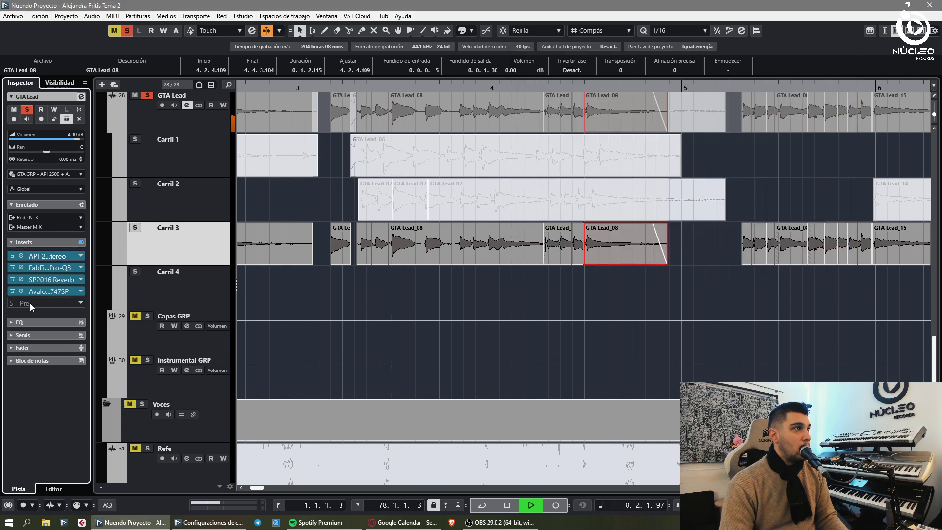
{"action": "left_click", "coordinate": [30, 302]}
{"action": "key", "text": "Escape"}
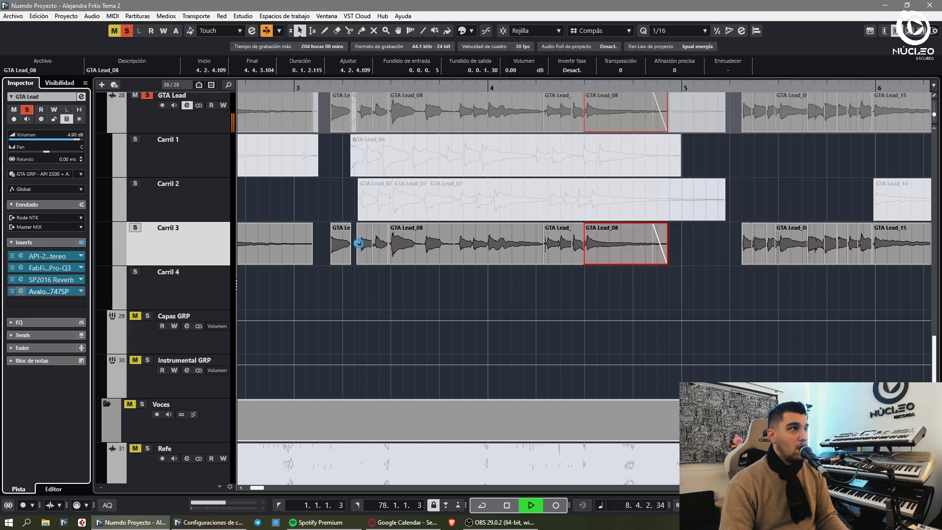
{"action": "left_click", "coordinate": [771, 187]}
- Insert the CLA-3A Stereo compressor on GTA Lead ahead of the Avalon 747SP and set its gain to 5.69
{"action": "left_click", "coordinate": [73, 303]}
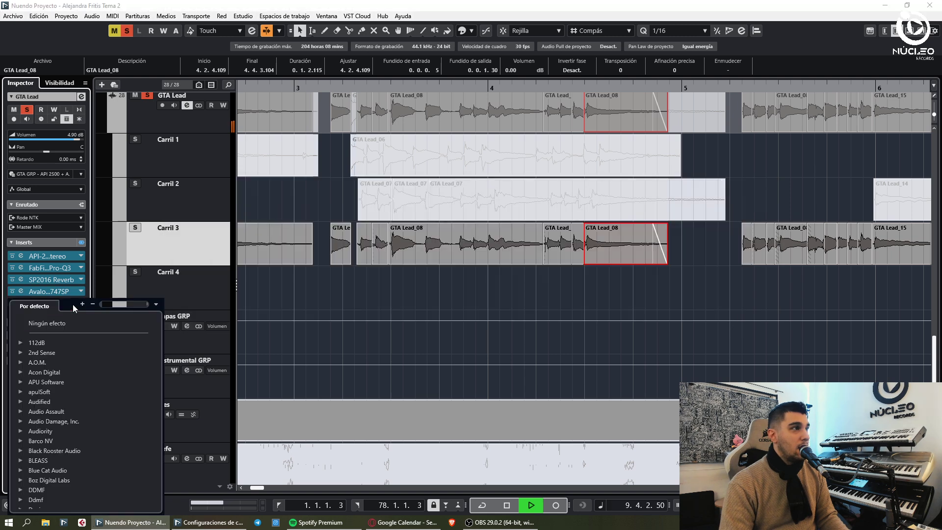
{"action": "left_click", "coordinate": [64, 381]}
{"action": "left_click", "coordinate": [329, 88]}
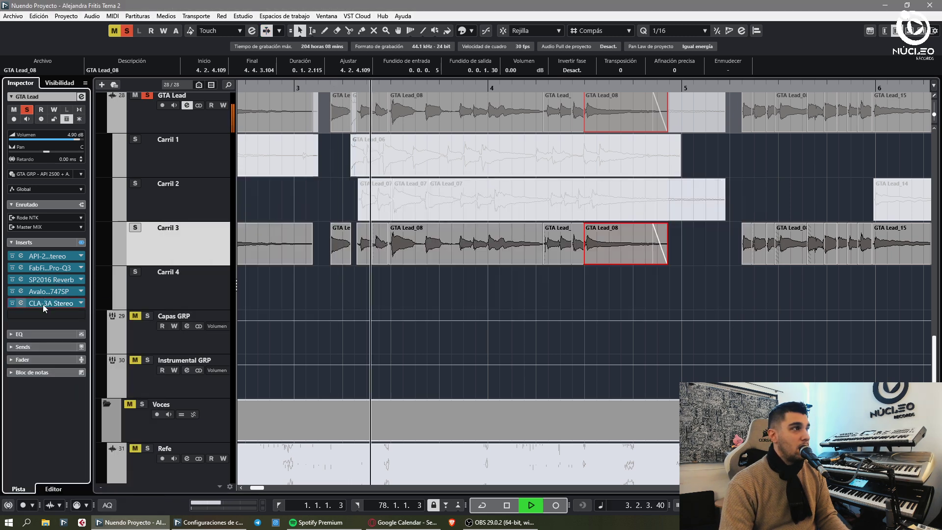
{"action": "left_click_drag", "start_coordinate": [42, 304], "coordinate": [36, 292]}
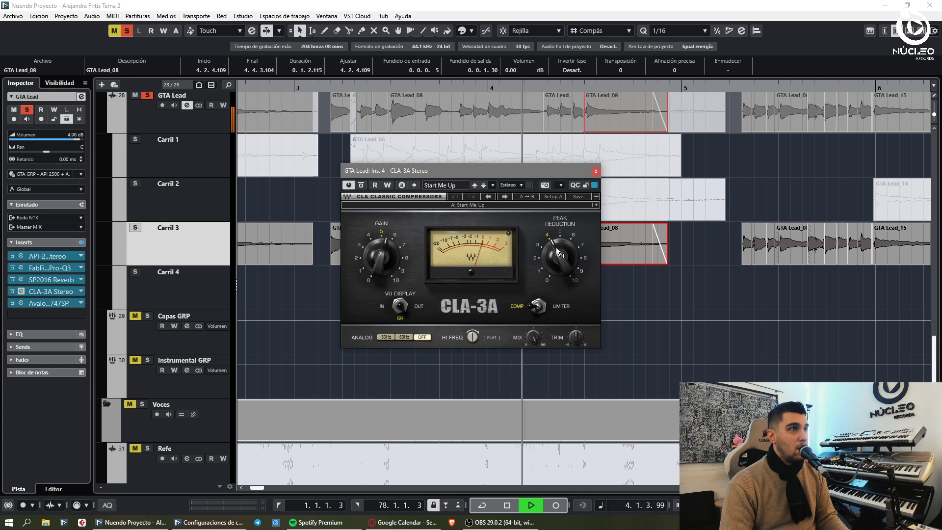
{"action": "left_click_drag", "start_coordinate": [381, 256], "coordinate": [381, 248]}
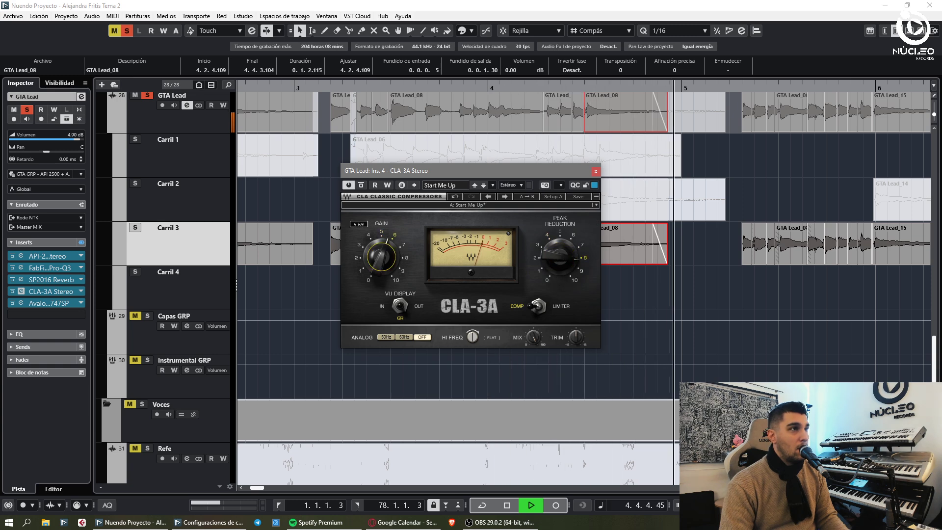
{"action": "left_click", "coordinate": [596, 171]}
- Extend the last GTA Lead_08 note before bar 5 on Carril 3 to 5.1.4.113 with a fade-out of 0.1.2.43
{"action": "left_click_drag", "start_coordinate": [668, 262], "coordinate": [728, 263]}
{"action": "left_click_drag", "start_coordinate": [712, 225], "coordinate": [652, 224]}
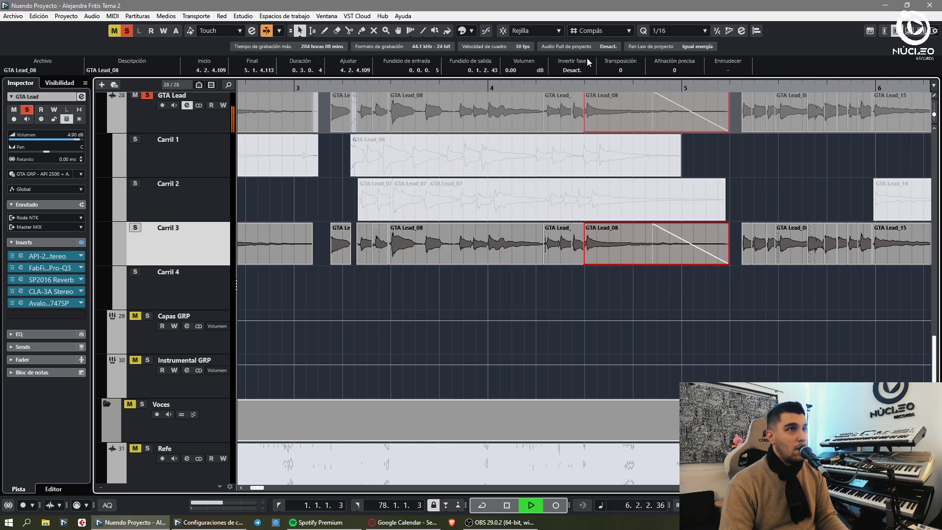
{"action": "left_click", "coordinate": [585, 88]}
{"action": "left_click", "coordinate": [586, 90]}
{"action": "key", "text": "g"}
{"action": "key", "text": "h"}
{"action": "key", "text": "h"}
{"action": "key", "text": "h"}
{"action": "key", "text": "g"}
{"action": "key", "text": "g"}
{"action": "key", "text": "g"}
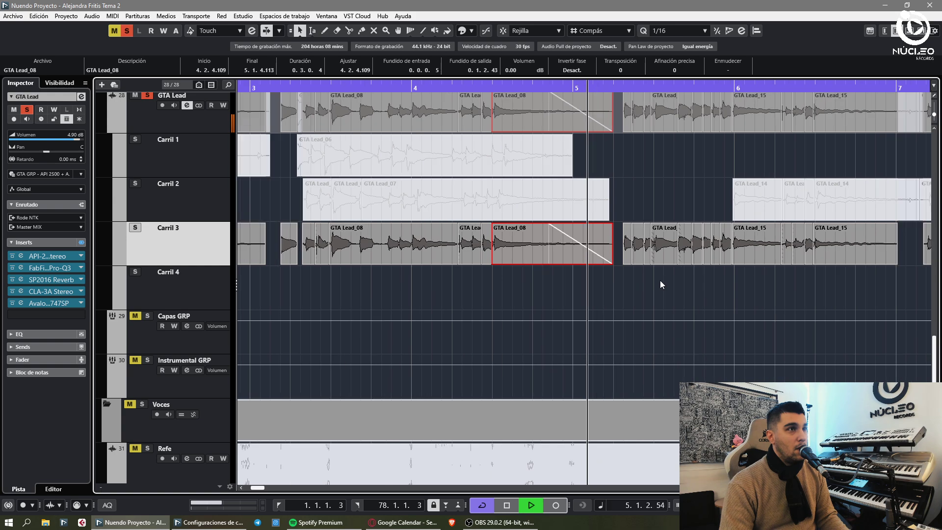
- Play Carril 3 through bar 5 to check the timing of the notes leading into bar 6
{"action": "scroll", "coordinate": [660, 284], "scroll_direction": "up", "scroll_amount": 3}
{"action": "left_click", "coordinate": [590, 286]}
{"action": "key", "text": "g"}
{"action": "key", "text": "g"}
{"action": "key", "text": "g"}
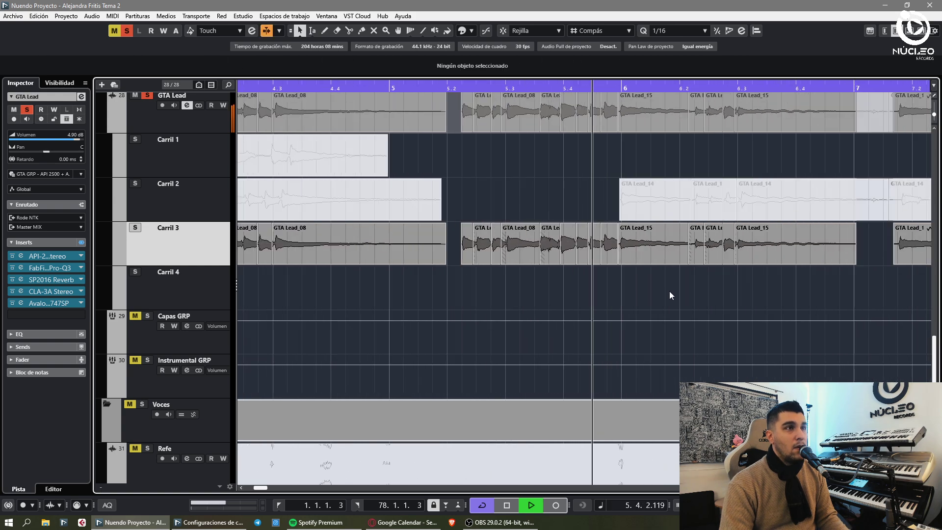
{"action": "key", "text": "h"}
{"action": "left_click", "coordinate": [413, 89]}
{"action": "key", "text": "h"}
{"action": "key", "text": "h"}
{"action": "key", "text": "h"}
{"action": "scroll", "coordinate": [687, 282], "scroll_direction": "down", "scroll_amount": 1}
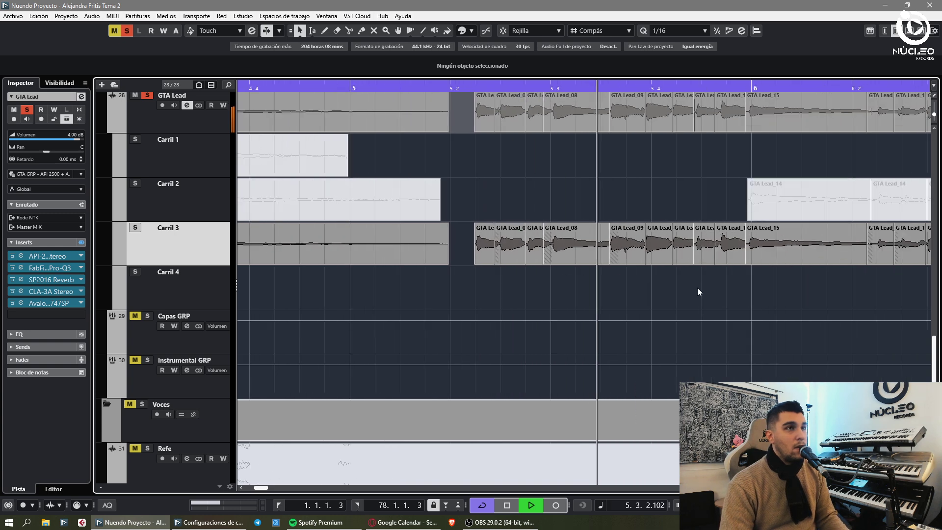
- Shift the GTA Lead_09 note on Carril 3 to 5.3.3.57 and move the adjacent GTA Lead_10 note slightly later
{"action": "left_click", "coordinate": [631, 253]}
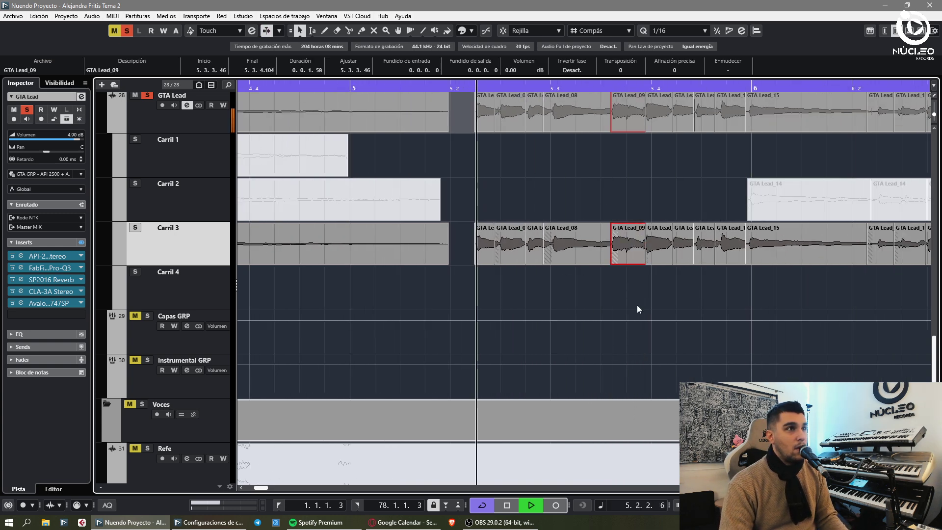
{"action": "left_click", "coordinate": [660, 305]}
{"action": "scroll", "coordinate": [661, 304], "scroll_direction": "up", "scroll_amount": 1}
{"action": "scroll", "coordinate": [661, 304], "scroll_direction": "up", "scroll_amount": 1}
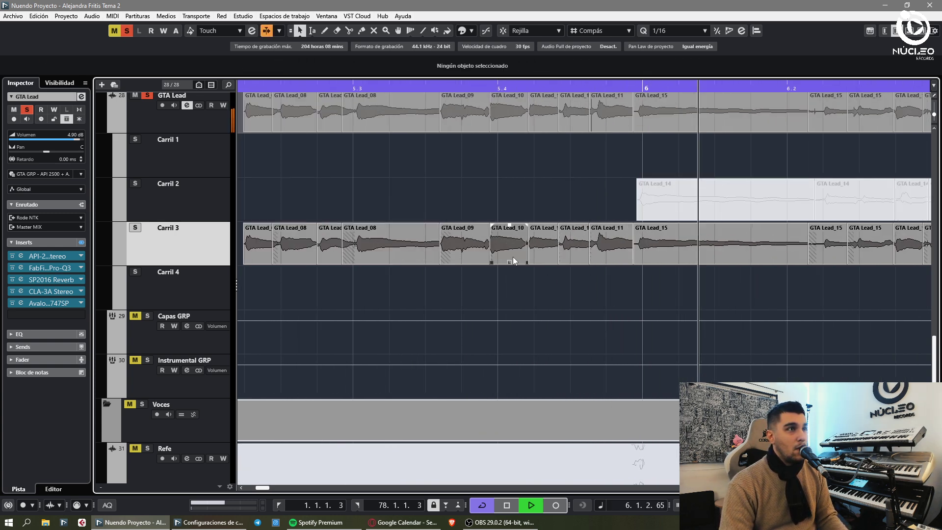
{"action": "left_click", "coordinate": [511, 244]}
{"action": "left_click", "coordinate": [472, 242]}
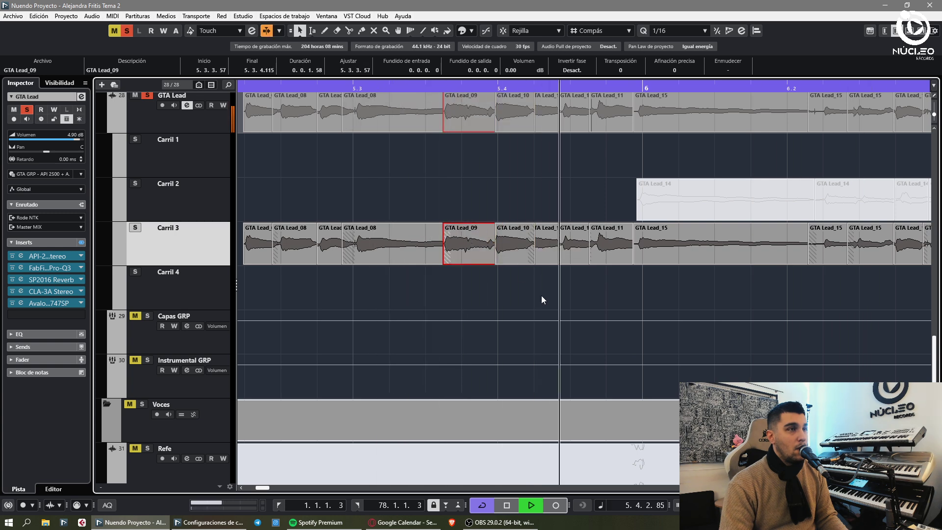
- Place the GTA Lead_11 note after GTA Lead_10 at 5.4.1.111 and move GTA Lead_09 to 5.3.3.70
{"action": "left_click_drag", "start_coordinate": [582, 260], "coordinate": [552, 257]}
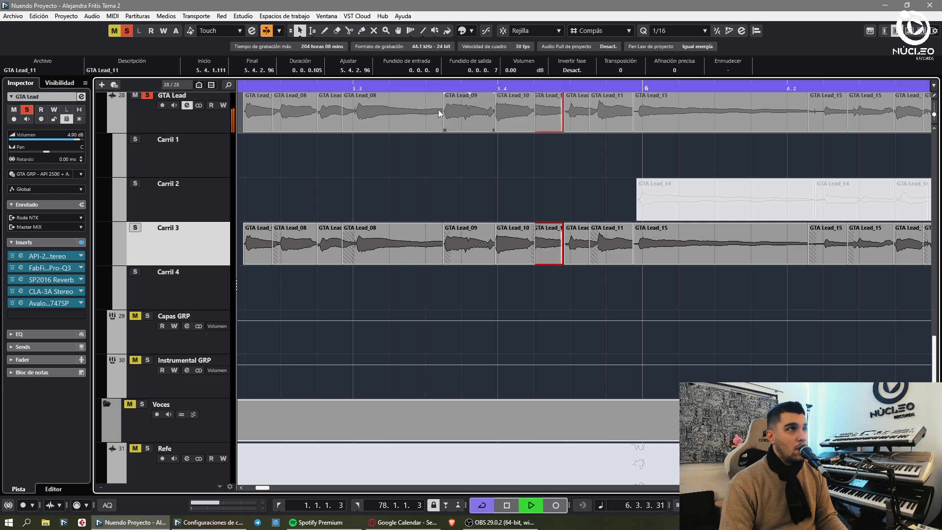
{"action": "left_click", "coordinate": [422, 92]}
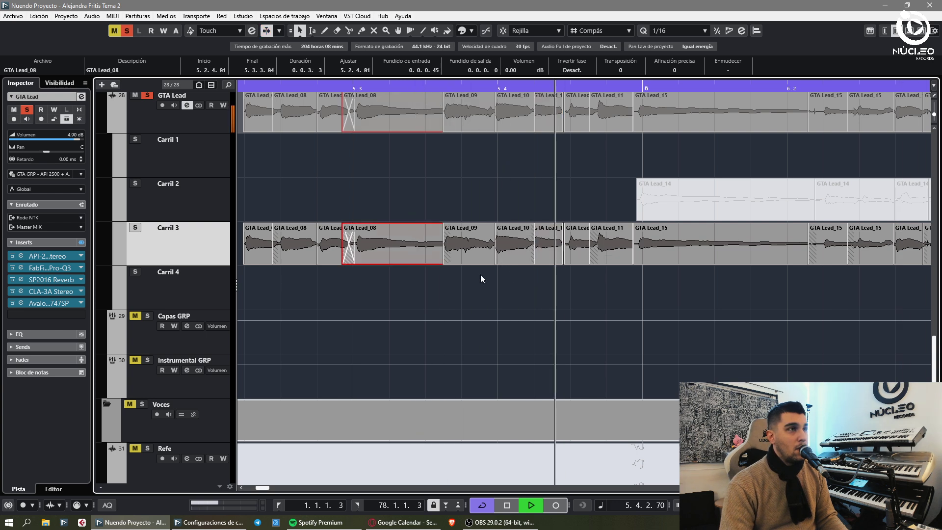
{"action": "left_click", "coordinate": [464, 236]}
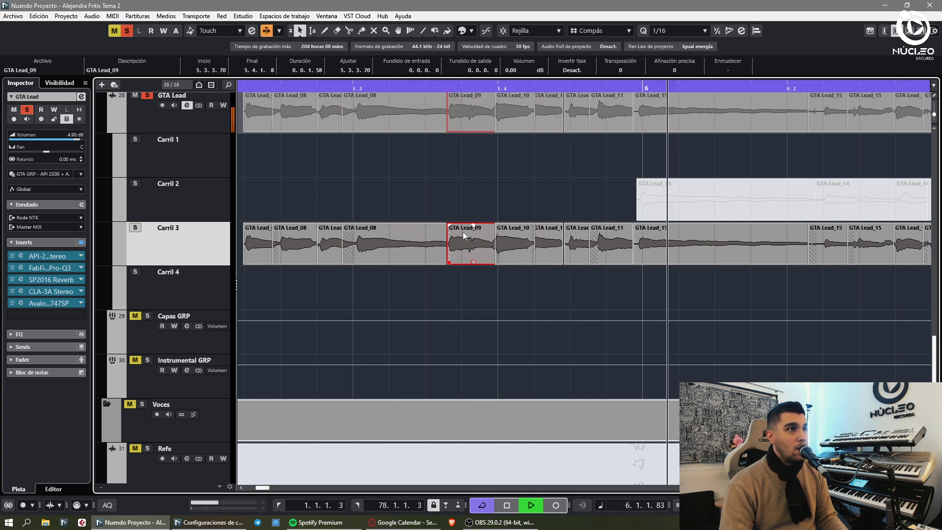
- Retime the last short notes before bar 6 on Carril 3, starting the final GTA Lead_11 note at 5.4.3.80
{"action": "left_click", "coordinate": [387, 257]}
{"action": "left_click_drag", "start_coordinate": [608, 255], "coordinate": [553, 252]}
{"action": "left_click", "coordinate": [575, 243]}
{"action": "key", "text": "ctrl+z"}
{"action": "left_click", "coordinate": [616, 249]}
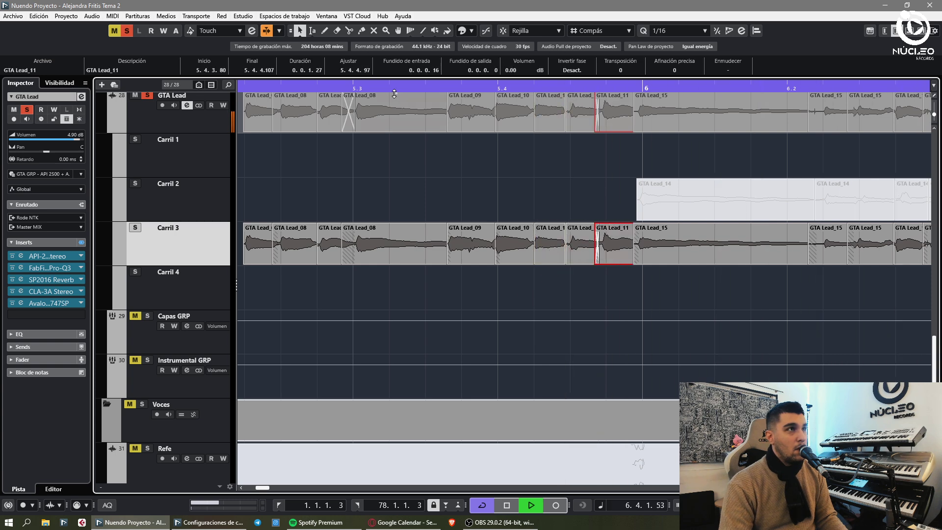
- Move the long GTA Lead_15 note at bar 6 to 5.4.4.99 and adjust its overlap with the following note near 6.2
{"action": "left_click", "coordinate": [695, 246]}
{"action": "key", "text": "g"}
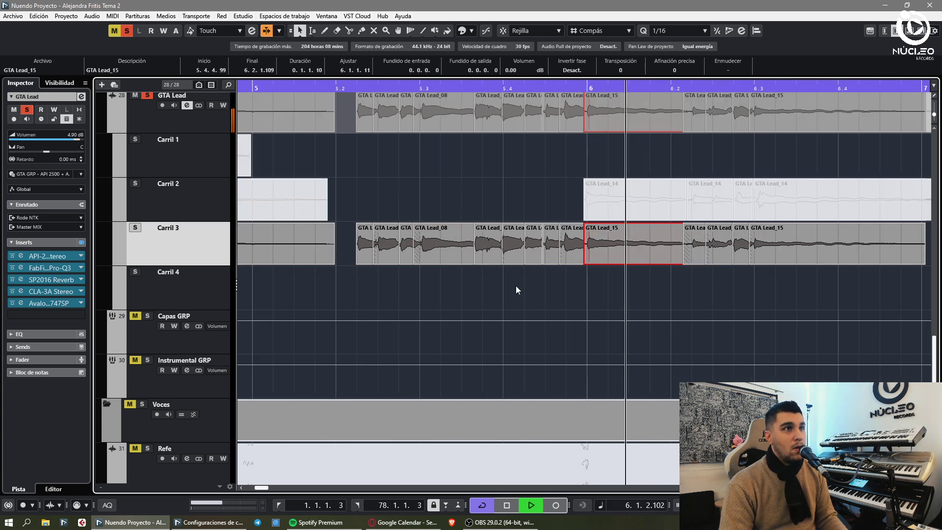
{"action": "key", "text": "h"}
{"action": "left_click", "coordinate": [764, 275]}
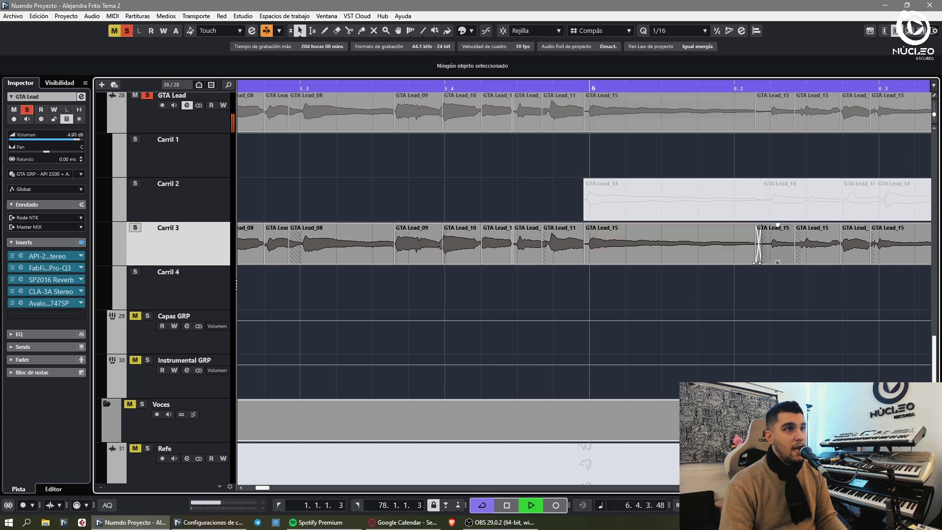
{"action": "left_click_drag", "start_coordinate": [757, 263], "coordinate": [765, 263]}
{"action": "left_click", "coordinate": [789, 287]}
- Split the GTA Lead_15 note near 7.4 on Carril 3, delete the cut piece and place the note at 7.3.3.62
{"action": "key", "text": "g"}
{"action": "key", "text": "g"}
{"action": "key", "text": "g"}
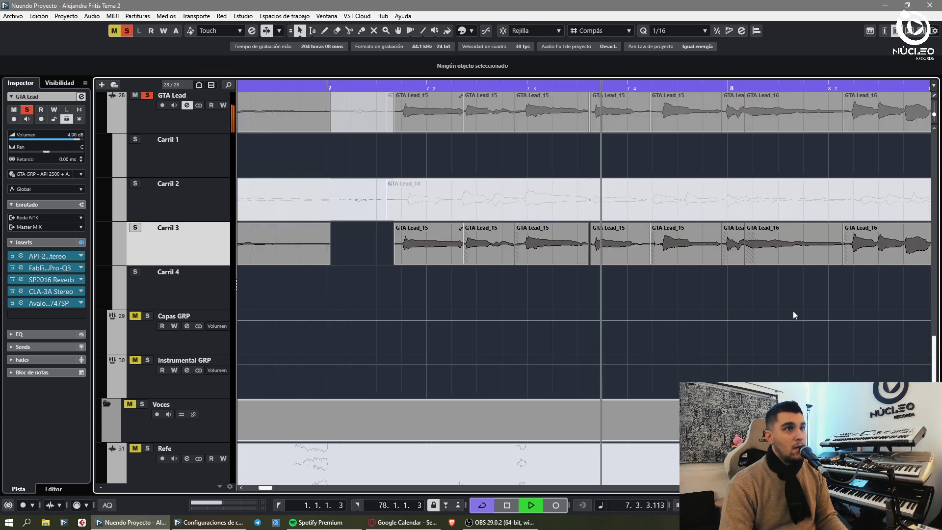
{"action": "key", "text": "h"}
{"action": "key", "text": "h"}
{"action": "left_click", "coordinate": [528, 249], "text": "alt"}
{"action": "key", "text": "Delete"}
{"action": "left_click", "coordinate": [506, 257]}
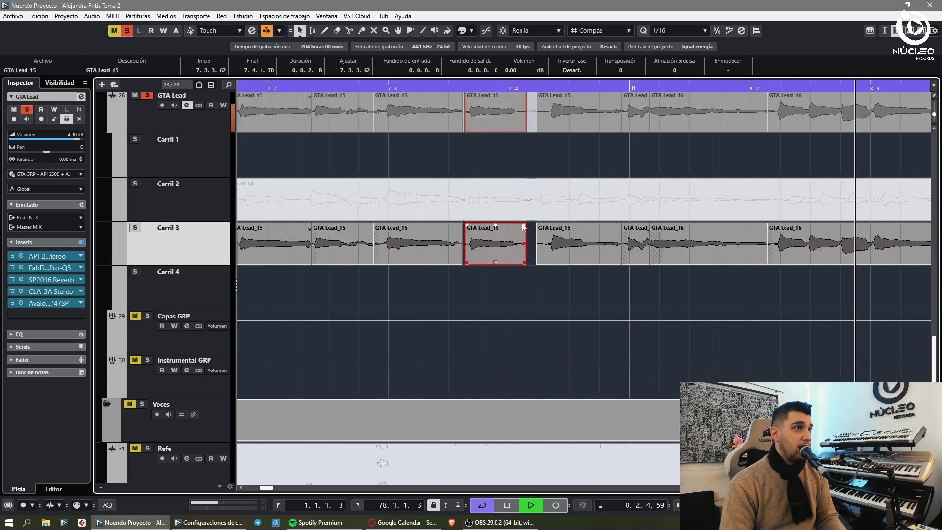
- Crossfade the repositioned GTA Lead_15 note with its neighbours around 7.4 on Carril 3
{"action": "left_click_drag", "start_coordinate": [437, 294], "coordinate": [559, 251]}
{"action": "key", "text": "x"}
{"action": "left_click", "coordinate": [704, 299]}
{"action": "key", "text": "g"}
{"action": "key", "text": "g"}
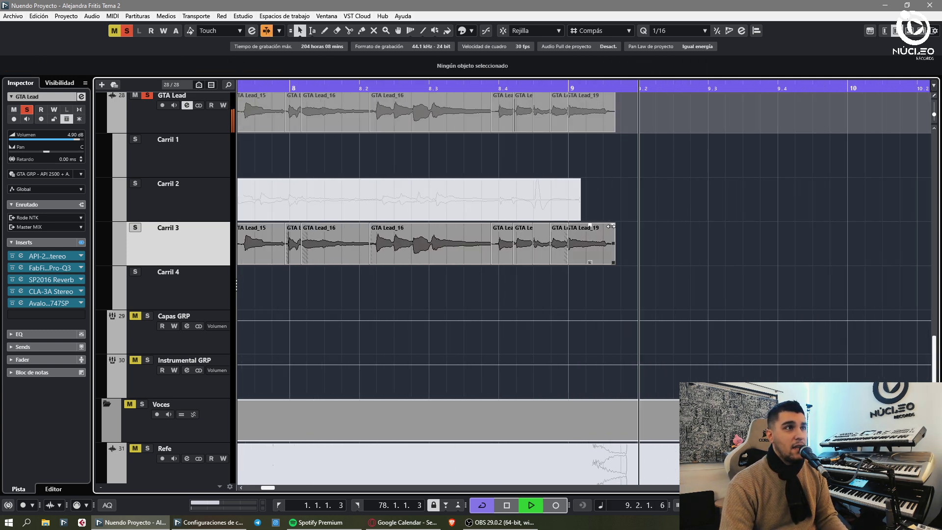
- Turn off all mutes and solos and play from the start of the GTA Lead part to check it in the mix
{"action": "key", "text": "space"}
{"action": "key", "text": "g"}
{"action": "key", "text": "g"}
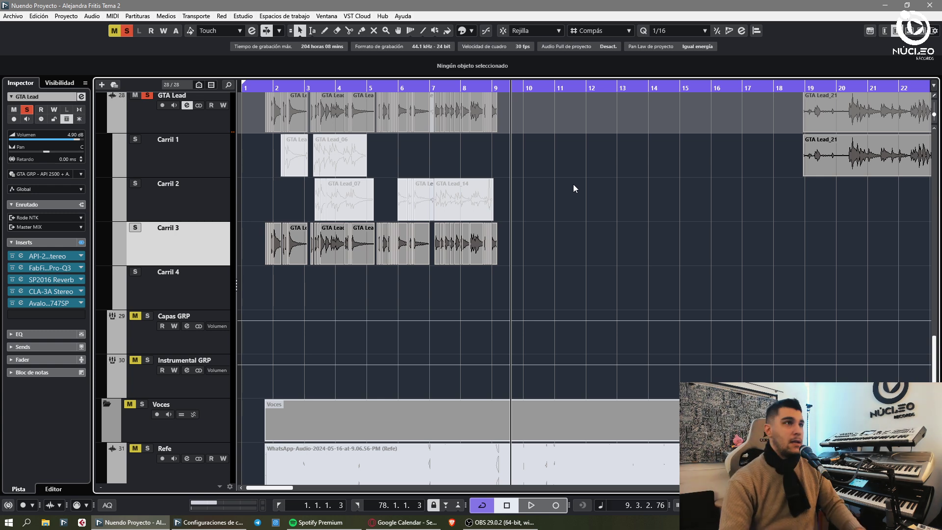
{"action": "key", "text": "g"}
{"action": "key", "text": "space"}
{"action": "left_click", "coordinate": [267, 85]}
{"action": "key", "text": "h"}
{"action": "key", "text": "h"}
{"action": "key", "text": "h"}
{"action": "key", "text": "h"}
{"action": "key", "text": "h"}
{"action": "key", "text": "h"}
{"action": "left_click", "coordinate": [124, 33]}
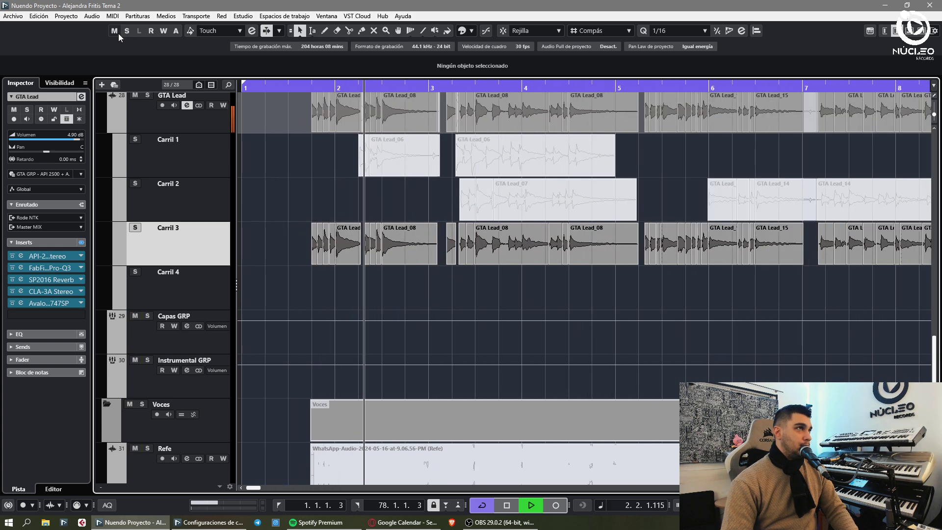
{"action": "key", "text": "g"}
{"action": "key", "text": "g"}
{"action": "key", "text": "h"}
{"action": "key", "text": "h"}
{"action": "key", "text": "h"}
{"action": "key", "text": "g"}
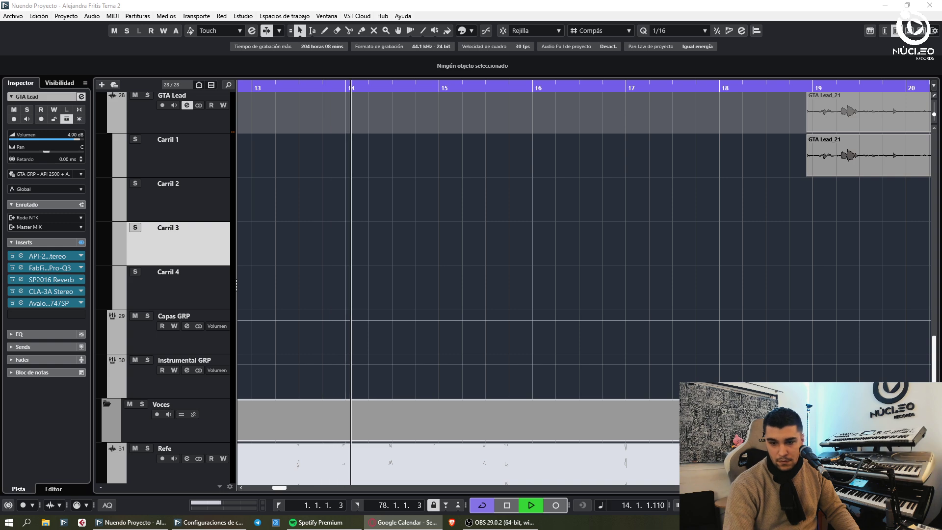
- Split GTA Lead_21 on Carril 1 at 20.2.1.56 and delete its front piece
{"action": "left_click", "coordinate": [584, 273]}
{"action": "key", "text": "g"}
{"action": "key", "text": "g"}
{"action": "key", "text": "g"}
{"action": "key", "text": "g"}
{"action": "key", "text": "g"}
{"action": "key", "text": "g"}
{"action": "key", "text": "g"}
{"action": "key", "text": "g"}
{"action": "key", "text": "g"}
{"action": "key", "text": "g"}
{"action": "key", "text": "g"}
{"action": "key", "text": "g"}
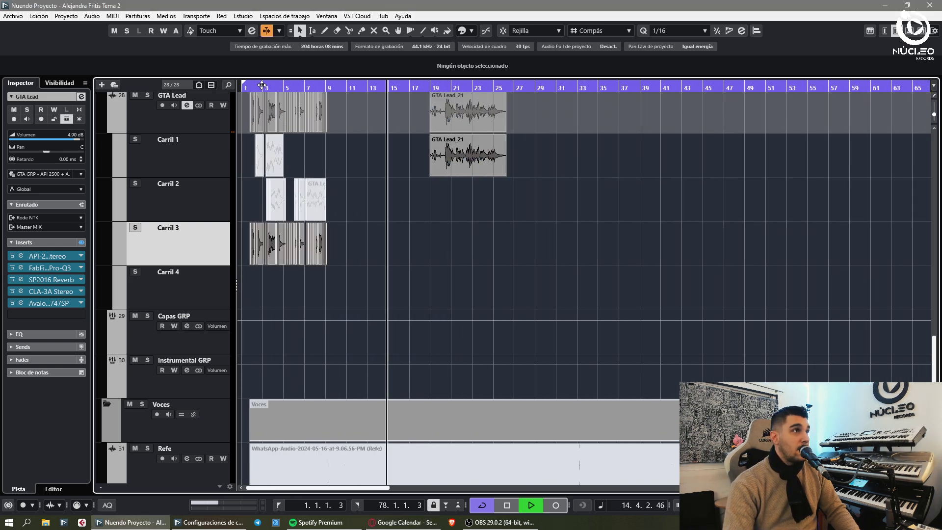
{"action": "key", "text": "KP_Subtract"}
{"action": "key", "text": "h"}
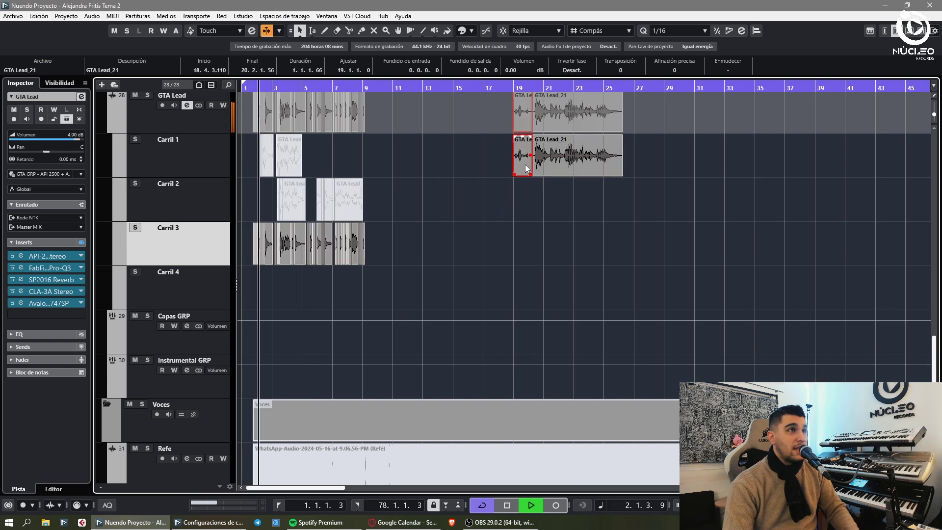
{"action": "scroll", "coordinate": [451, 266], "scroll_direction": "up", "scroll_amount": 2}
- Delete the unused GTA Lead takes before bar 10 on Carril 1 and Carril 2
{"action": "key", "text": "h"}
{"action": "key", "text": "h"}
{"action": "key", "text": "h"}
{"action": "key", "text": "h"}
{"action": "left_click_drag", "start_coordinate": [543, 231], "coordinate": [246, 275]}
{"action": "key", "text": "Delete"}
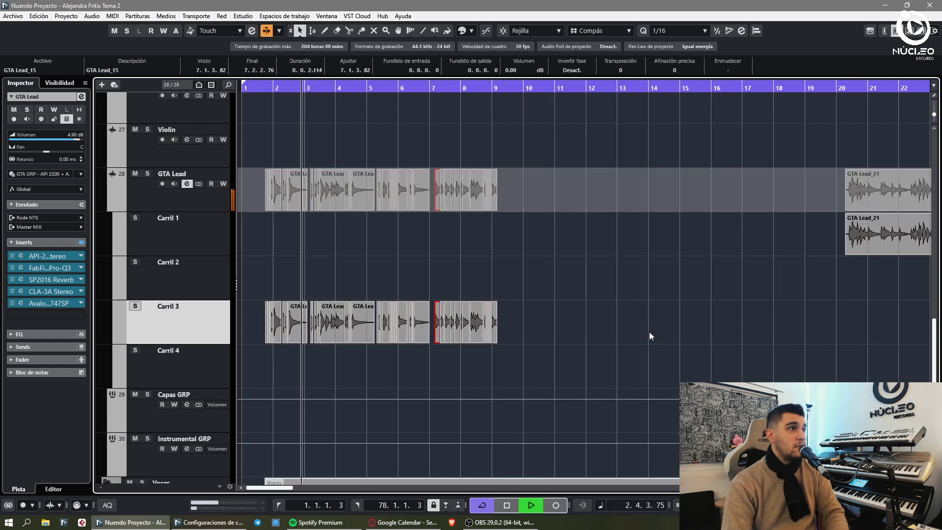
- Solo GTA Lead and reshape its Pro-Q 3 highs, moving the red cut to about 5 kHz and adding a -1.76 dB bell at 8474.3 Hz
{"action": "left_click", "coordinate": [180, 189]}
{"action": "key", "text": "s"}
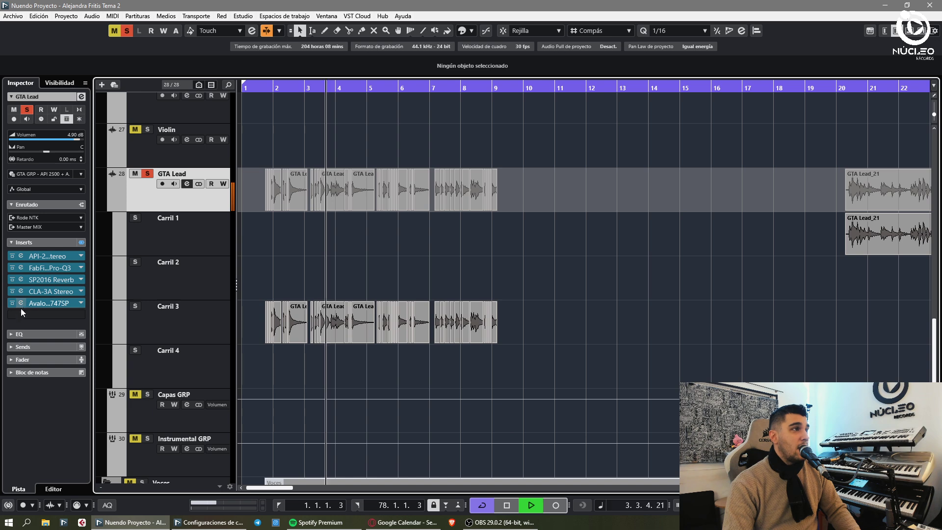
{"action": "left_click", "coordinate": [21, 268]}
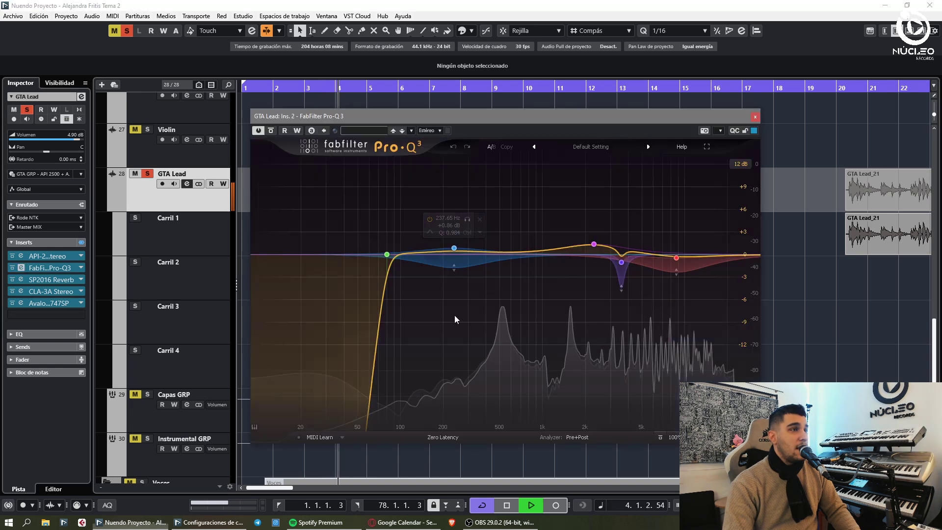
{"action": "left_click_drag", "start_coordinate": [690, 291], "coordinate": [638, 289]}
{"action": "double_click", "coordinate": [675, 268]}
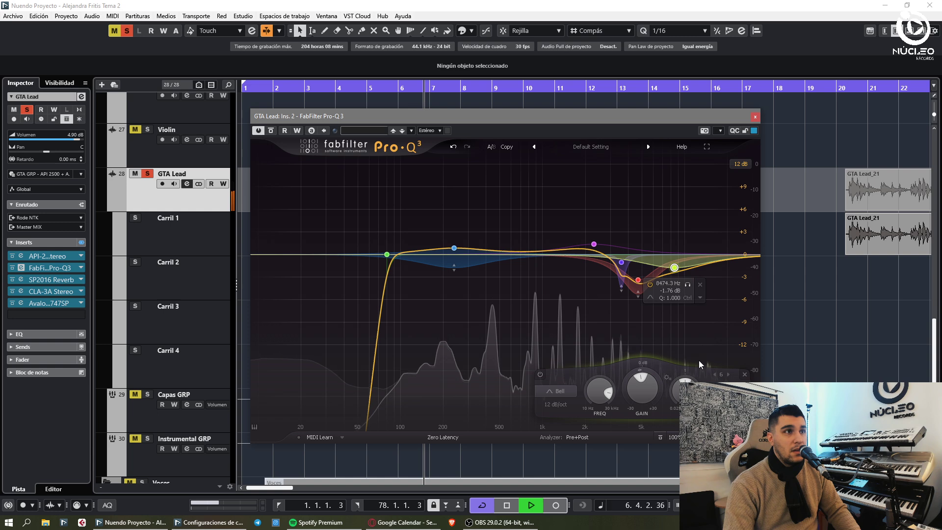
- Narrow the 8474.3 Hz bell on GTA Lead to a Q of 2.840 and close the equalizer
{"action": "left_click_drag", "start_coordinate": [685, 386], "coordinate": [623, 404]}
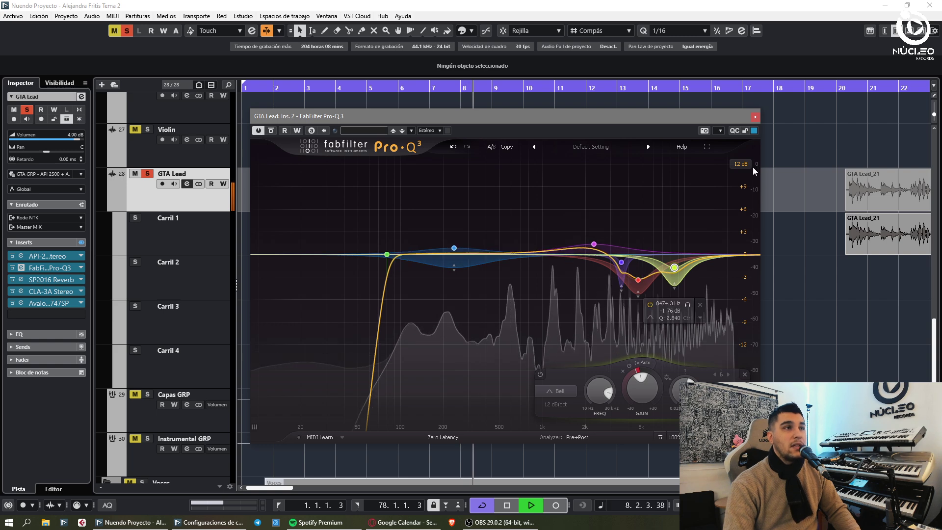
{"action": "left_click", "coordinate": [756, 117]}
{"action": "key", "text": "g"}
{"action": "key", "text": "g"}
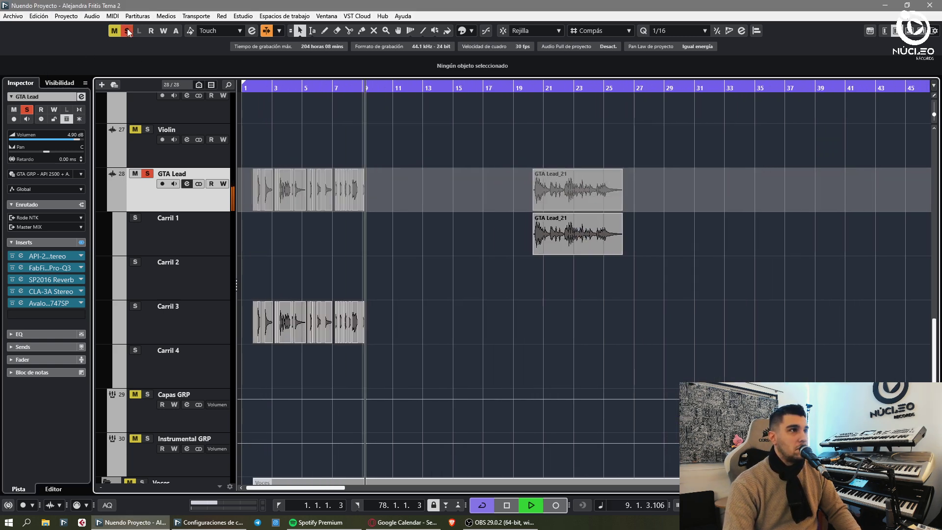
- Turn off all solos and mutes so the full mix plays
{"action": "left_click", "coordinate": [127, 31]}
{"action": "key", "text": "h"}
{"action": "key", "text": "h"}
{"action": "key", "text": "h"}
{"action": "left_click", "coordinate": [114, 31]}
- Bounce all the edited GTA Lead_04 pieces on Carril 3 into one event
{"action": "key", "text": "g"}
{"action": "key", "text": "g"}
{"action": "left_click_drag", "start_coordinate": [520, 340], "coordinate": [253, 316]}
{"action": "key", "text": "b"}
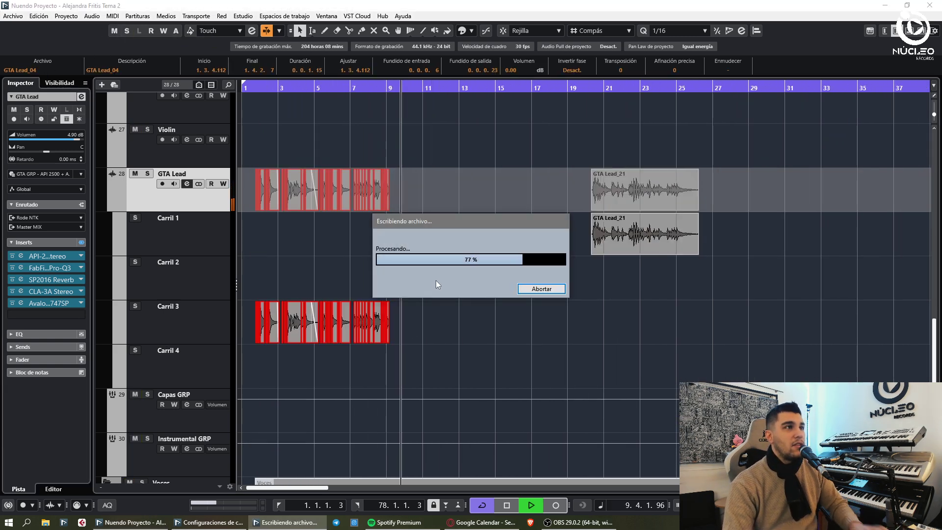
{"action": "left_click", "coordinate": [442, 281]}
{"action": "left_click", "coordinate": [316, 222]}
- Play from the project start and split the bounced GTA Lead_04 event on Carril 3 at bar 2
{"action": "key", "text": "KP_Decimal"}
{"action": "key", "text": "h"}
{"action": "key", "text": "h"}
{"action": "key", "text": "h"}
{"action": "key", "text": "h"}
{"action": "key", "text": "h"}
{"action": "key", "text": "h"}
{"action": "key", "text": "h"}
{"action": "key", "text": "h"}
{"action": "key", "text": "h"}
{"action": "key", "text": "h"}
{"action": "key", "text": "h"}
{"action": "key", "text": "h"}
{"action": "key", "text": "h"}
{"action": "key", "text": "h"}
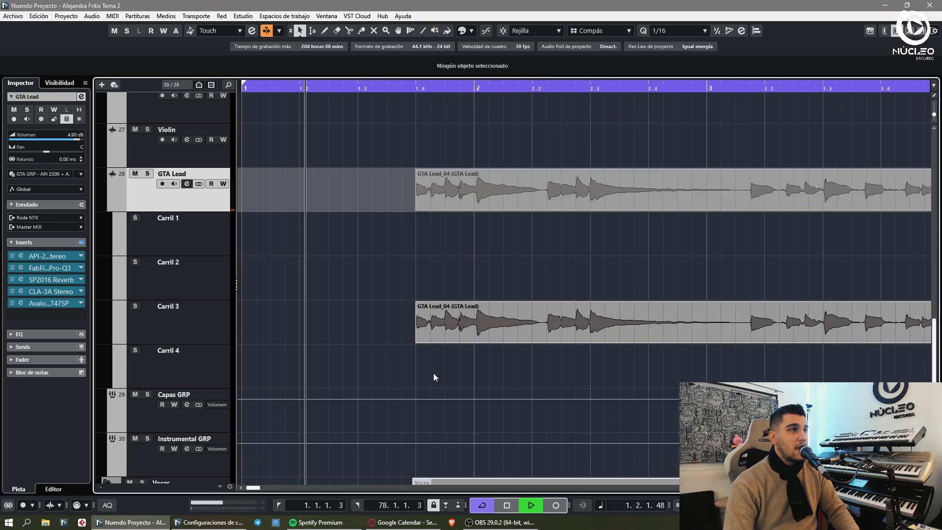
{"action": "key", "text": "j"}
{"action": "left_click", "coordinate": [477, 338], "text": "alt"}
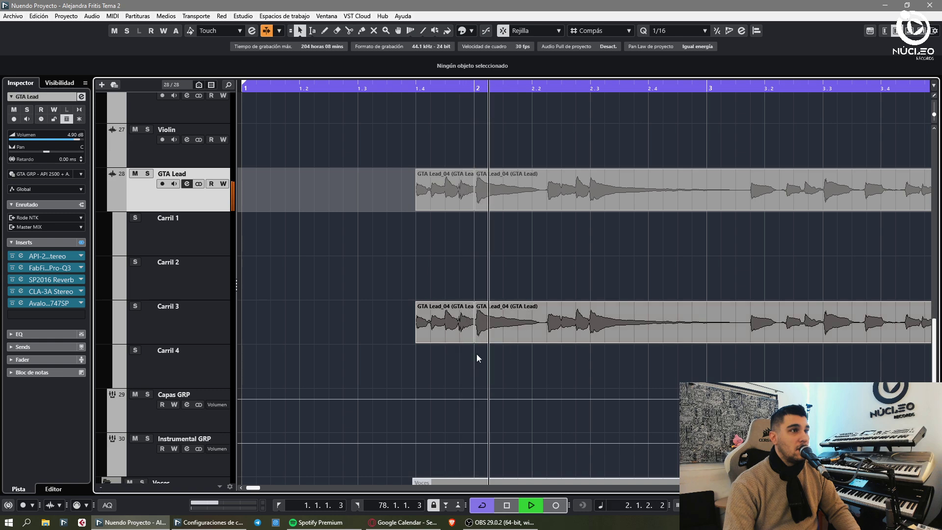
- Copy the GTA Lead_04 event that starts at bar 2 and place the copy at bar 26 on Carril 3
{"action": "key", "text": "g"}
{"action": "key", "text": "g"}
{"action": "key", "text": "g"}
{"action": "key", "text": "g"}
{"action": "key", "text": "g"}
{"action": "key", "text": "g"}
{"action": "key", "text": "g"}
{"action": "key", "text": "g"}
{"action": "key", "text": "g"}
{"action": "key", "text": "g"}
{"action": "left_click", "coordinate": [485, 336]}
{"action": "key", "text": "g"}
{"action": "key", "text": "g"}
{"action": "key", "text": "ctrl+d"}
{"action": "left_click_drag", "start_coordinate": [506, 324], "coordinate": [814, 315]}
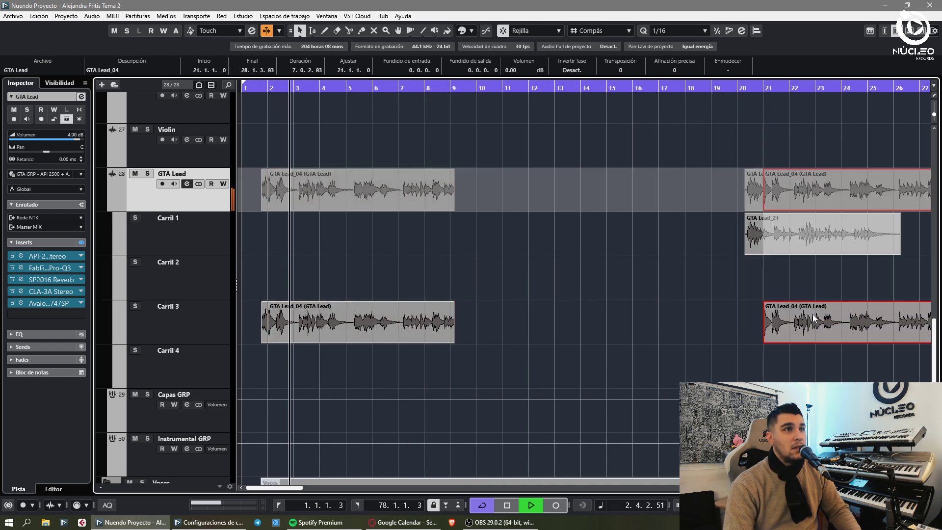
{"action": "key", "text": "g"}
{"action": "key", "text": "g"}
{"action": "key", "text": "g"}
{"action": "left_click_drag", "start_coordinate": [609, 328], "coordinate": [684, 324]}
- Split GTA Lead_21 on Carril 1 at about 20.2.3.46 with snap off and delete its front piece
{"action": "left_click", "coordinate": [534, 90]}
{"action": "scroll", "coordinate": [563, 167], "scroll_direction": "up", "scroll_amount": 5}
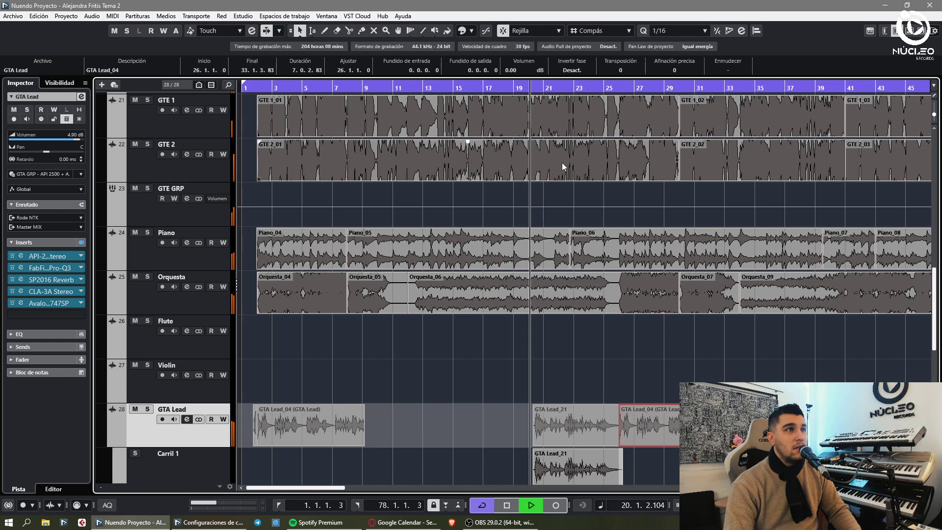
{"action": "scroll", "coordinate": [563, 168], "scroll_direction": "down", "scroll_amount": 4}
{"action": "key", "text": "h"}
{"action": "key", "text": "h"}
{"action": "key", "text": "h"}
{"action": "key", "text": "h"}
{"action": "key", "text": "h"}
{"action": "key", "text": "h"}
{"action": "key", "text": "h"}
{"action": "left_click", "coordinate": [622, 341]}
{"action": "key", "text": "j"}
{"action": "left_click", "coordinate": [558, 328], "text": "alt"}
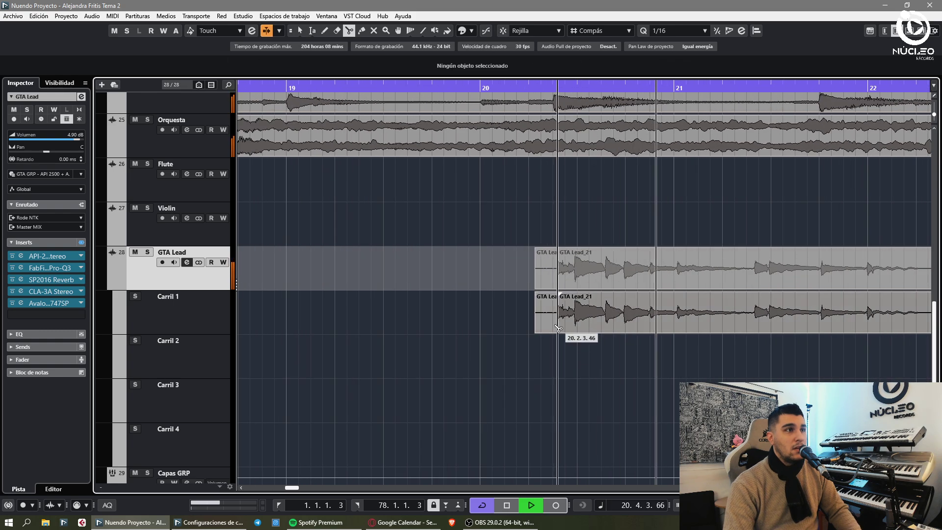
{"action": "left_click", "coordinate": [547, 321]}
{"action": "key", "text": "Delete"}
- Extend the start of GTA Lead_21 slightly earlier and shift the event later so its main note lands on 20.3
{"action": "left_click", "coordinate": [534, 90]}
{"action": "left_click", "coordinate": [574, 183]}
{"action": "key", "text": "h"}
{"action": "key", "text": "h"}
{"action": "key", "text": "h"}
{"action": "key", "text": "h"}
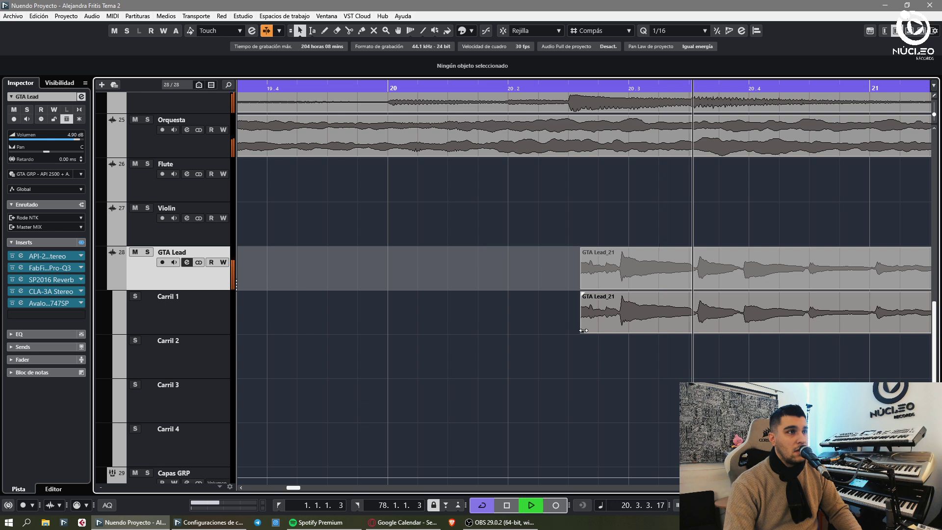
{"action": "left_click_drag", "start_coordinate": [583, 330], "coordinate": [574, 331]}
{"action": "left_click_drag", "start_coordinate": [637, 316], "coordinate": [646, 316]}
{"action": "left_click", "coordinate": [559, 89]}
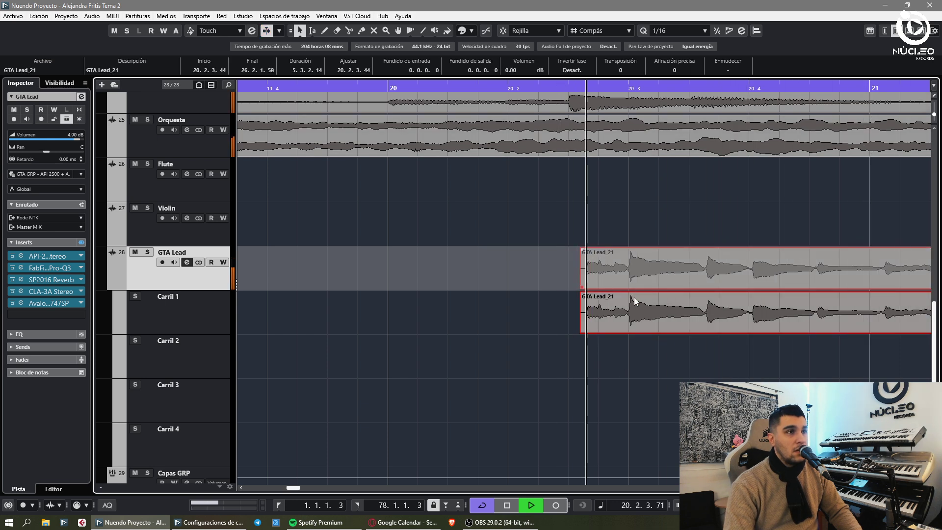
- Split GTA Lead_21 before the notes near 20.3.3 and 20.4, shifting each remaining part onto the grid
{"action": "left_click", "coordinate": [692, 329], "text": "alt"}
{"action": "left_click_drag", "start_coordinate": [721, 322], "coordinate": [679, 332]}
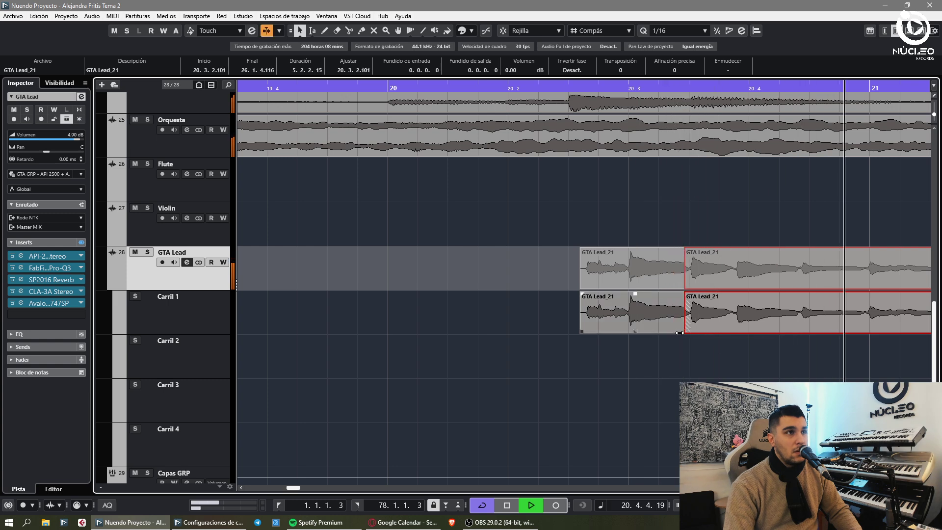
{"action": "left_click", "coordinate": [735, 330], "text": "alt"}
{"action": "key", "text": "space"}
{"action": "left_click_drag", "start_coordinate": [759, 319], "coordinate": [823, 321]}
{"action": "key", "text": "space"}
- Split GTA Lead_21 before the note near 20.4.3 and before bar 21, aligning the parts and crossfading the joins
{"action": "left_click", "coordinate": [797, 342]}
{"action": "left_click", "coordinate": [806, 320], "text": "alt"}
{"action": "key", "text": "x"}
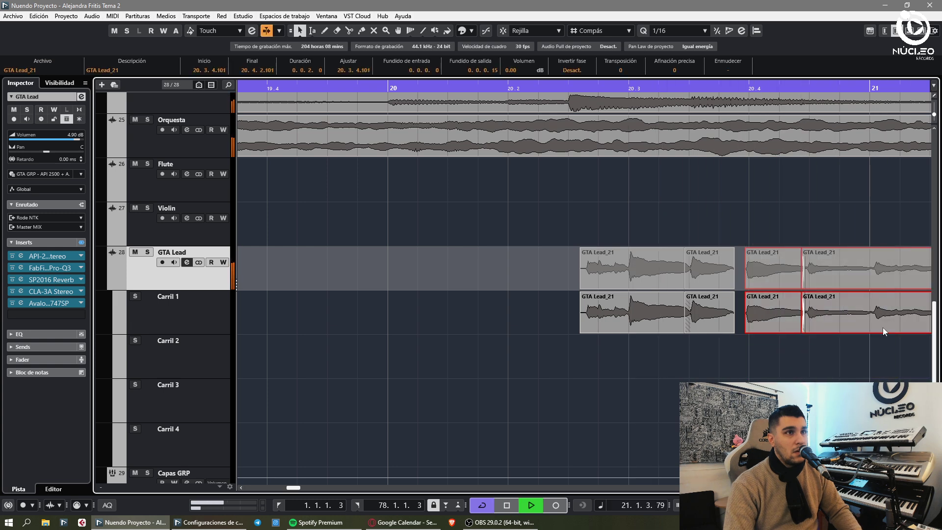
{"action": "left_click", "coordinate": [870, 325], "text": "alt"}
{"action": "left_click_drag", "start_coordinate": [885, 327], "coordinate": [881, 326]}
{"action": "key", "text": "x"}
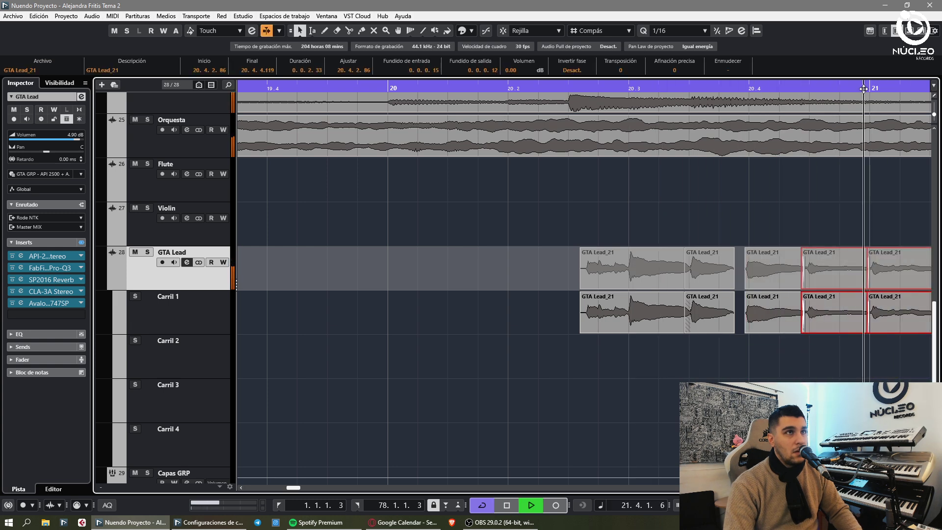
- Split GTA Lead_21 near 21.2.3 and shift the remainder later so its second note lands on 21.3
{"action": "key", "text": "g"}
{"action": "key", "text": "g"}
{"action": "key", "text": "h"}
{"action": "key", "text": "h"}
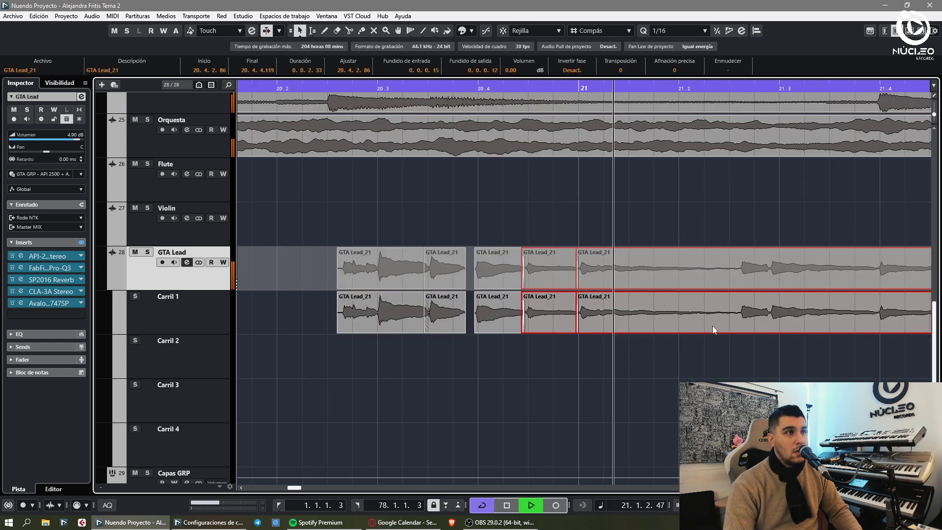
{"action": "left_click", "coordinate": [734, 326], "text": "alt"}
{"action": "left_click_drag", "start_coordinate": [765, 326], "coordinate": [726, 327]}
{"action": "left_click", "coordinate": [703, 86]}
- Split GTA Lead_21 before 21.4 and before bar 22, align the following notes to the grid and crossfade the joins
{"action": "key", "text": "g"}
{"action": "key", "text": "g"}
{"action": "key", "text": "h"}
{"action": "key", "text": "h"}
{"action": "left_click", "coordinate": [712, 327], "text": "alt"}
{"action": "left_click_drag", "start_coordinate": [691, 359], "coordinate": [731, 339]}
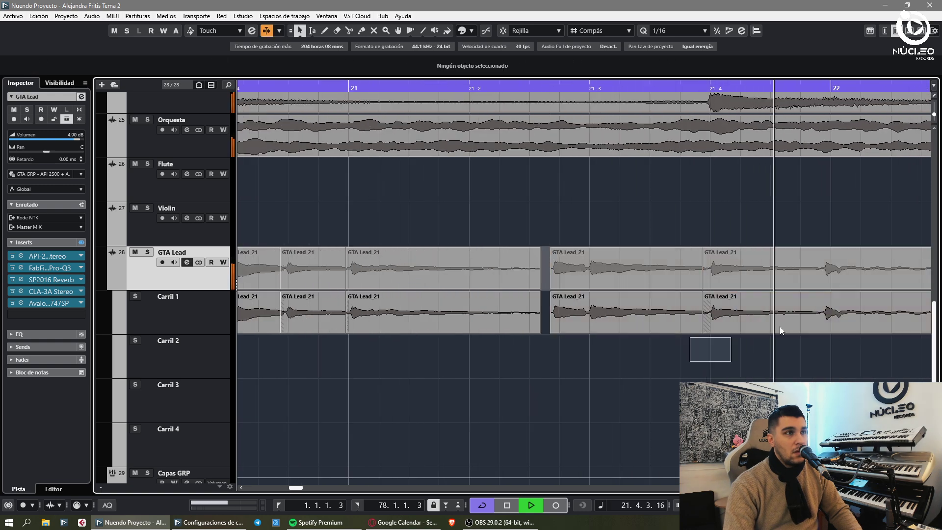
{"action": "left_click", "coordinate": [819, 325], "text": "alt"}
{"action": "left_click_drag", "start_coordinate": [853, 326], "coordinate": [859, 326]}
{"action": "left_click", "coordinate": [856, 351]}
{"action": "key", "text": "g"}
{"action": "key", "text": "h"}
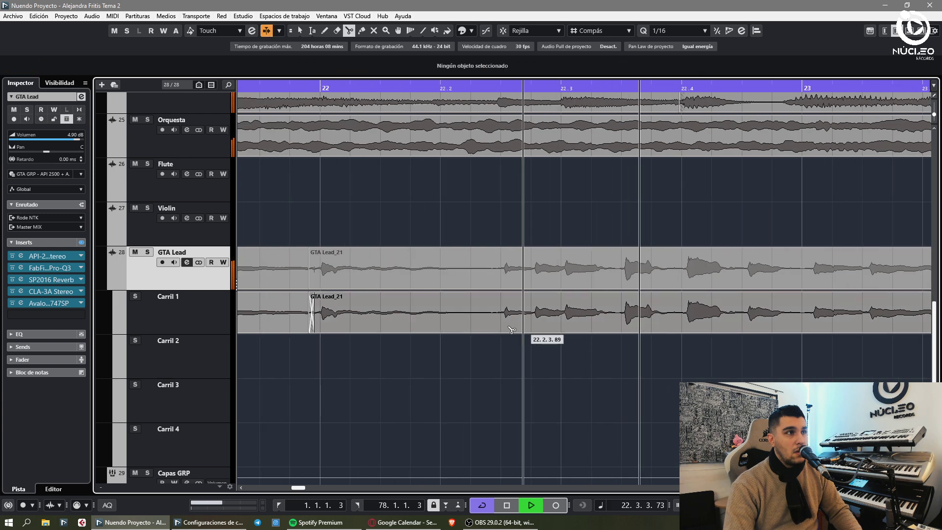
- Split GTA Lead_21 before the notes near 22.2.3 and 22.3.3, nudge each remainder into time and crossfade the joins
{"action": "left_click", "coordinate": [501, 325], "text": "alt"}
{"action": "key", "text": "x"}
{"action": "left_click_drag", "start_coordinate": [532, 319], "coordinate": [572, 318]}
{"action": "left_click", "coordinate": [457, 87]}
{"action": "left_click", "coordinate": [564, 350]}
{"action": "left_click", "coordinate": [612, 328], "text": "alt"}
{"action": "left_click", "coordinate": [631, 348]}
{"action": "left_click", "coordinate": [637, 321]}
{"action": "key", "text": "x"}
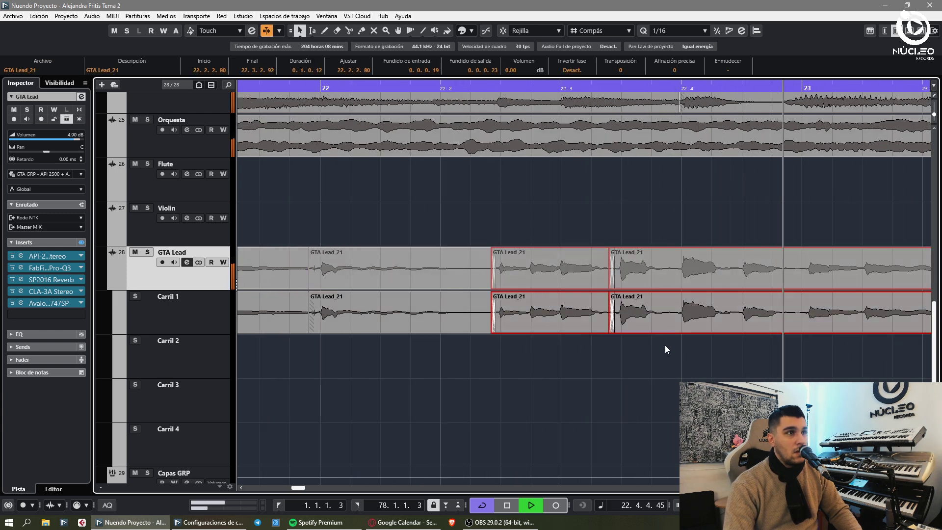
- Split GTA Lead_21 before 22.4 and before the note near 22.4.3, nudging the parts into time with a crossfade
{"action": "left_click", "coordinate": [674, 314], "text": "alt"}
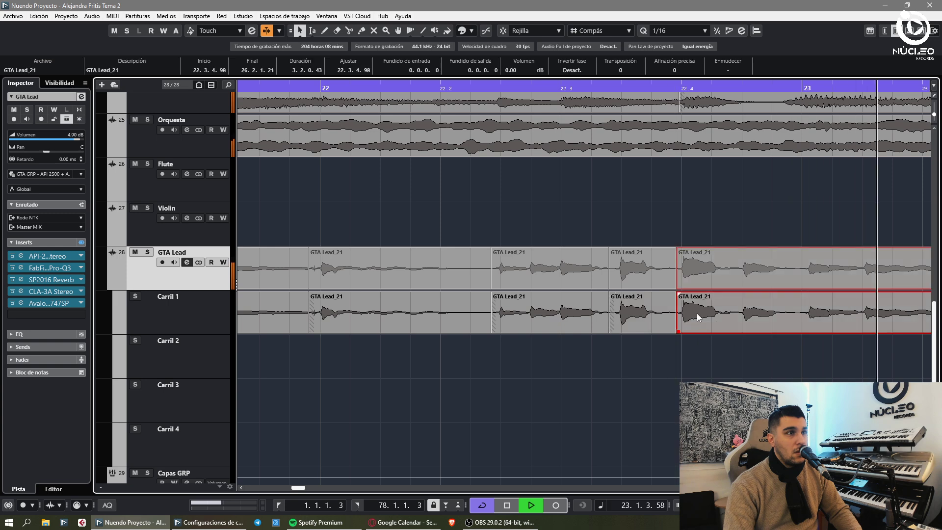
{"action": "left_click", "coordinate": [746, 353]}
{"action": "left_click", "coordinate": [739, 319], "text": "alt"}
{"action": "left_click_drag", "start_coordinate": [759, 322], "coordinate": [758, 322]}
{"action": "key", "text": "x"}
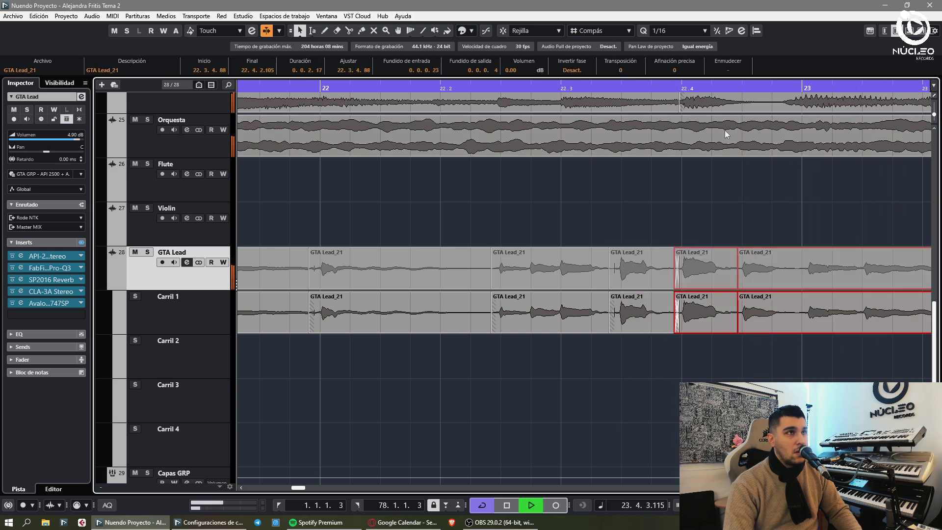
- Split GTA Lead_21 before bar 23, move the remainder earlier onto the downbeat and crossfade the join
{"action": "left_click", "coordinate": [707, 87]}
{"action": "left_click", "coordinate": [803, 322], "text": "alt"}
{"action": "left_click", "coordinate": [809, 351]}
{"action": "left_click_drag", "start_coordinate": [816, 322], "coordinate": [809, 321]}
{"action": "key", "text": "x"}
{"action": "left_click", "coordinate": [795, 357]}
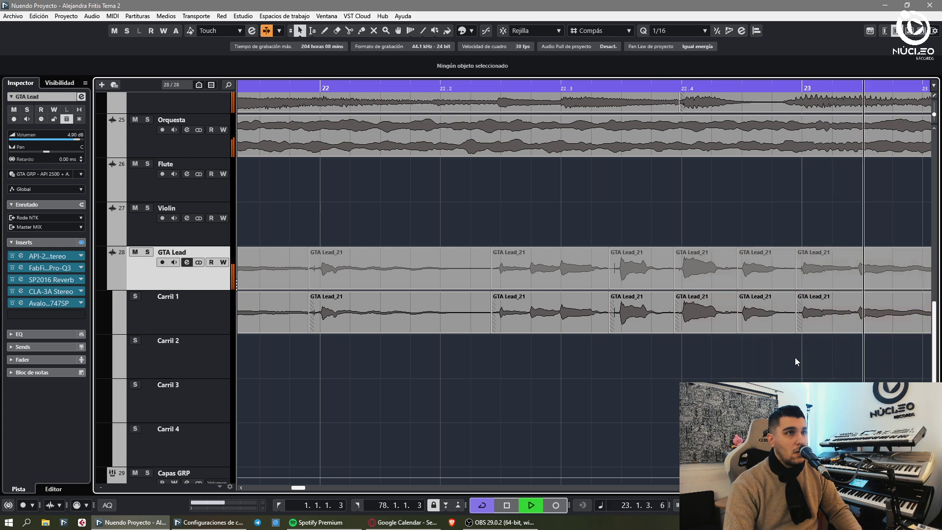
{"action": "left_click", "coordinate": [799, 324]}
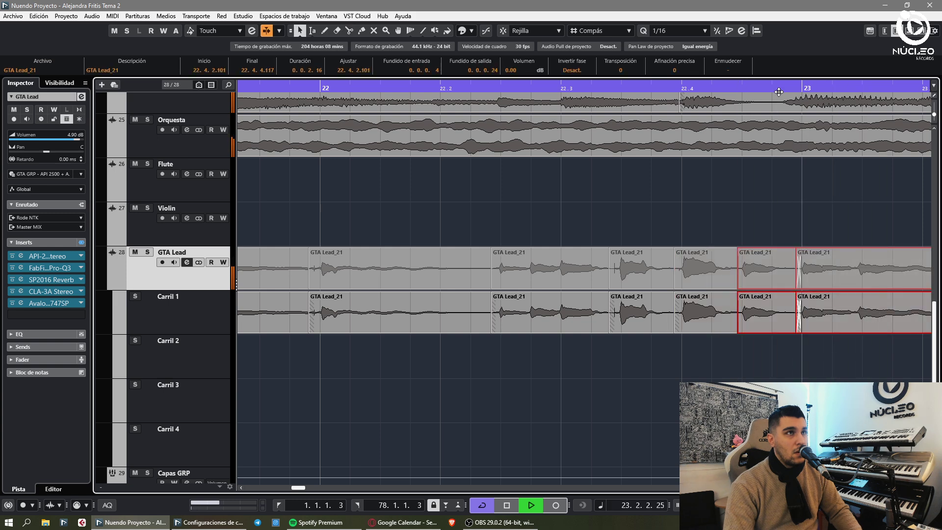
- Split GTA Lead_21 near 23.2.2 and shift the remainder later so its second note lands on 23.3
{"action": "left_click", "coordinate": [772, 87]}
{"action": "scroll", "coordinate": [756, 329], "scroll_direction": "right", "scroll_amount": 4}
{"action": "left_click", "coordinate": [724, 326], "text": "alt"}
{"action": "left_click", "coordinate": [743, 323]}
{"action": "left_click_drag", "start_coordinate": [743, 323], "coordinate": [748, 325]}
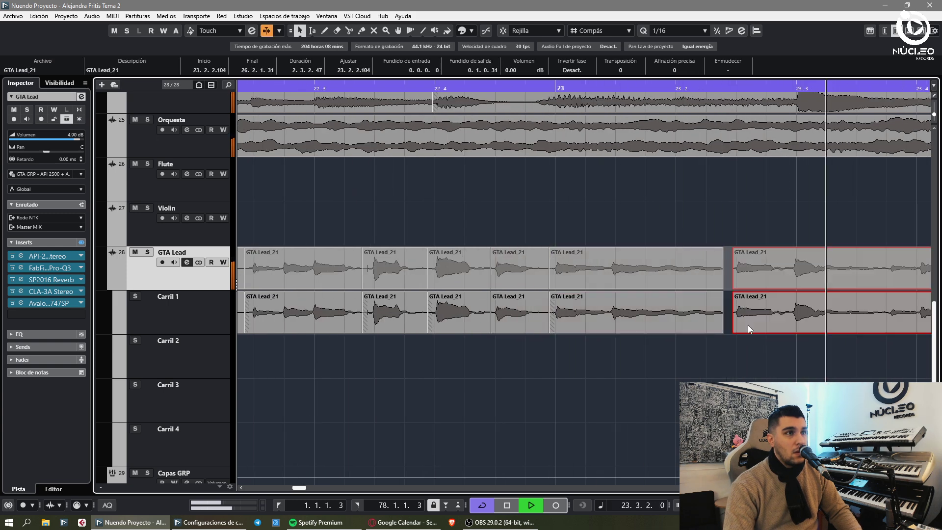
- Split GTA Lead_21 before the note near 23.1.3, nudge that piece into time and crossfade the join
{"action": "left_click", "coordinate": [555, 85]}
{"action": "left_click", "coordinate": [589, 354]}
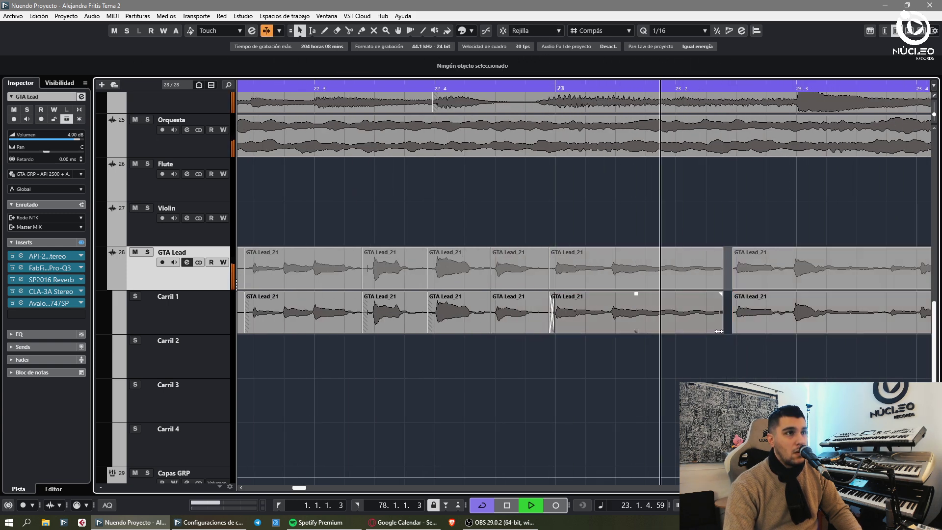
{"action": "left_click", "coordinate": [611, 324], "text": "alt"}
{"action": "left_click_drag", "start_coordinate": [657, 322], "coordinate": [661, 322]}
{"action": "left_click_drag", "start_coordinate": [583, 362], "coordinate": [626, 324]}
{"action": "key", "text": "x"}
- Time-stretch the end of the piece near 23.1.3 to close the gap before the next piece and crossfade them
{"action": "key", "text": "1"}
{"action": "key", "text": "1"}
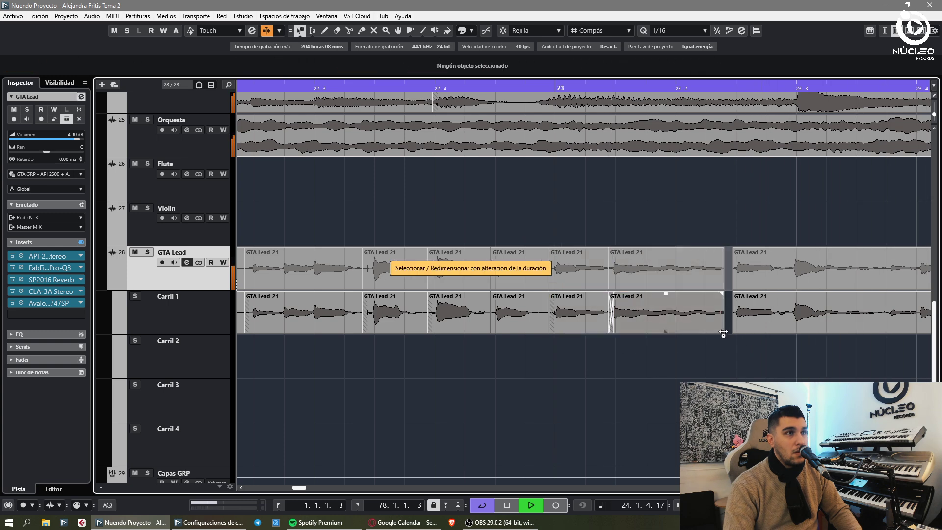
{"action": "left_click_drag", "start_coordinate": [724, 332], "coordinate": [729, 332]}
{"action": "key", "text": "1"}
{"action": "key", "text": "x"}
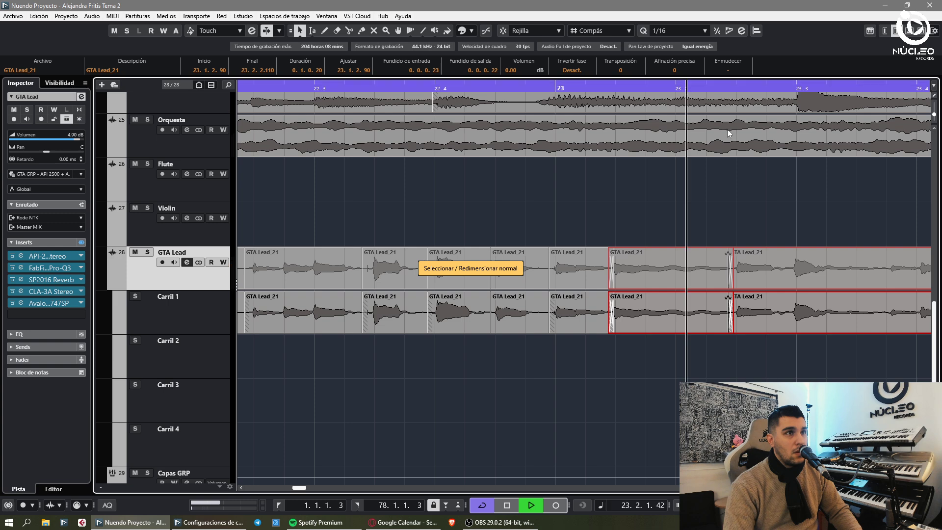
- Split GTA Lead_21 before 23.3 and near 23.3.4, nudging the parts into time and crossfading the join at 23.3
{"action": "left_click", "coordinate": [789, 326], "text": "alt"}
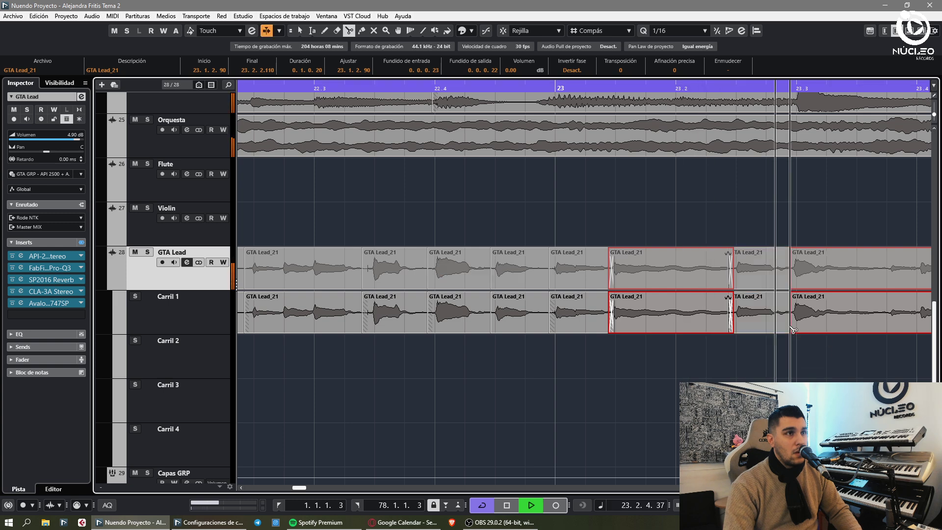
{"action": "left_click_drag", "start_coordinate": [803, 332], "coordinate": [808, 327]}
{"action": "key", "text": "x"}
{"action": "left_click", "coordinate": [879, 330], "text": "alt"}
{"action": "left_click_drag", "start_coordinate": [902, 329], "coordinate": [899, 330]}
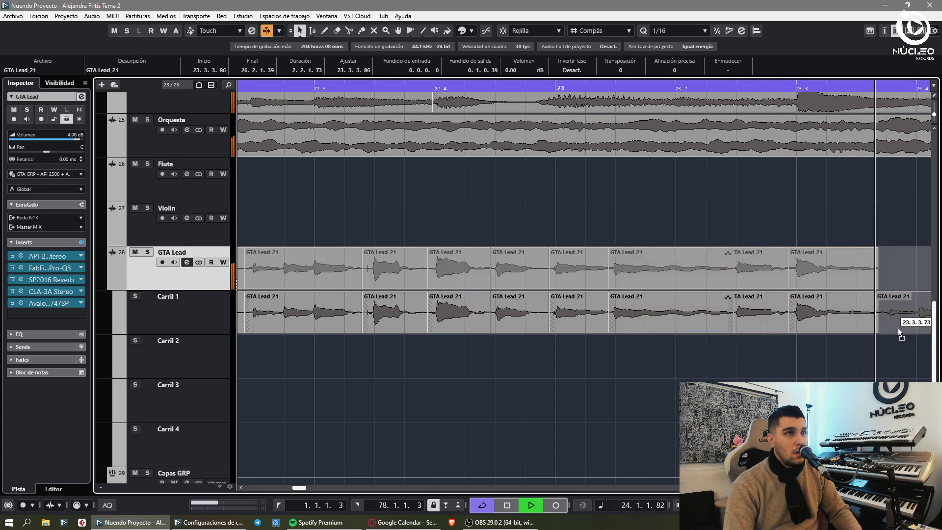
- Crossfade the GTA Lead_21 slices around beat 3 of bar 23 and replay from there
{"action": "left_click_drag", "start_coordinate": [863, 360], "coordinate": [889, 325]}
{"action": "key", "text": "x"}
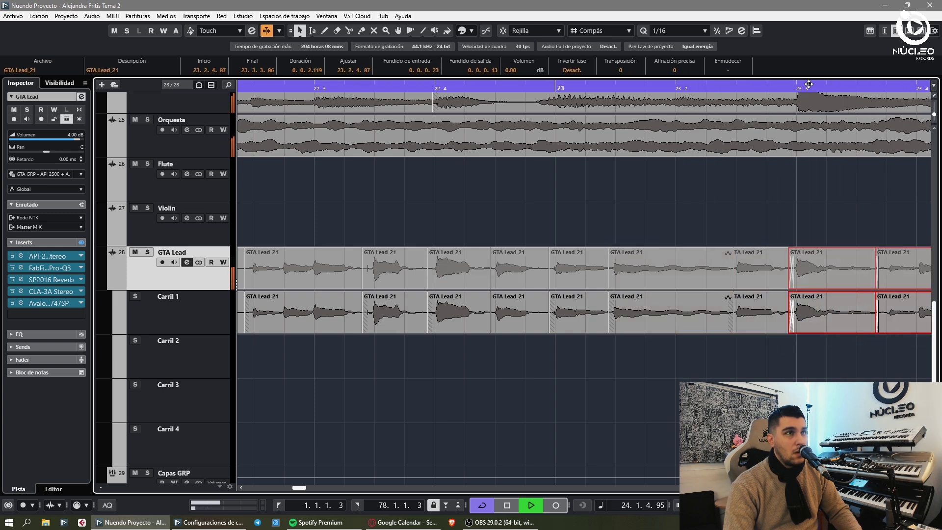
{"action": "left_click", "coordinate": [795, 86]}
{"action": "key", "text": "g"}
- Split the GTA Lead_21 audio after beat 4 of bar 23, shift the new slice slightly earlier and crossfade the joint
{"action": "left_click", "coordinate": [720, 329], "text": "alt"}
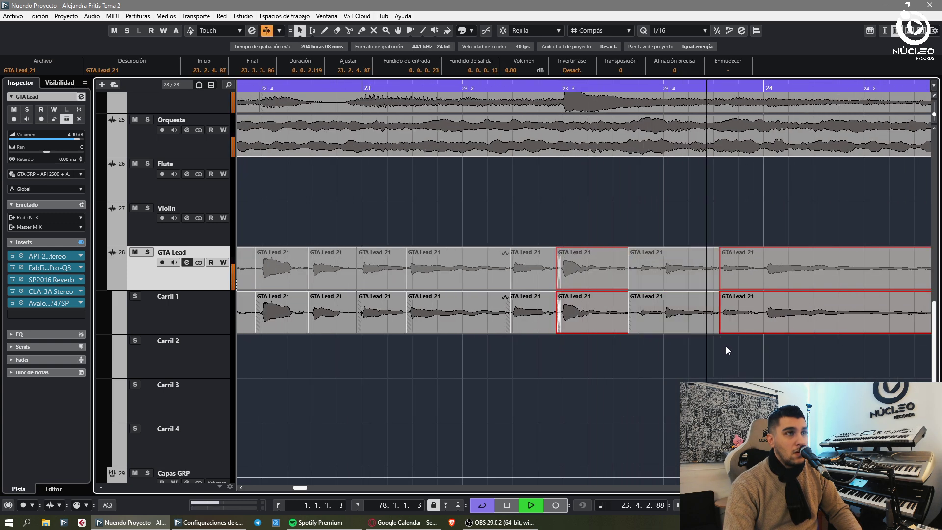
{"action": "left_click", "coordinate": [727, 346]}
{"action": "left_click_drag", "start_coordinate": [730, 328], "coordinate": [723, 328]}
{"action": "left_click_drag", "start_coordinate": [694, 356], "coordinate": [776, 326]}
{"action": "key", "text": "x"}
- Split the lead at the note by bar 24, align the new slice with the beat and close the gap before it with a crossfade
{"action": "left_click", "coordinate": [757, 324], "text": "alt"}
{"action": "left_click", "coordinate": [767, 349]}
{"action": "left_click", "coordinate": [605, 85]}
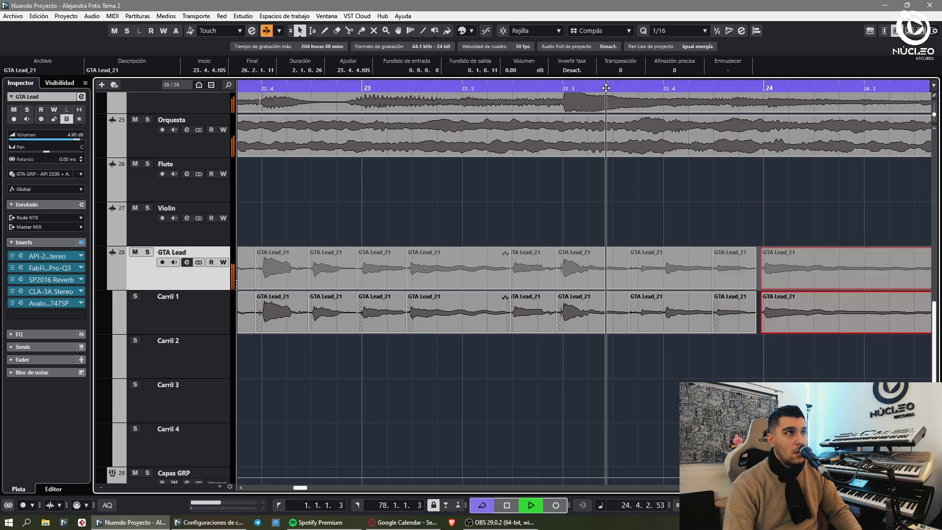
{"action": "left_click", "coordinate": [751, 338]}
{"action": "left_click_drag", "start_coordinate": [755, 332], "coordinate": [761, 332]}
{"action": "key", "text": "1"}
{"action": "left_click_drag", "start_coordinate": [704, 346], "coordinate": [766, 281]}
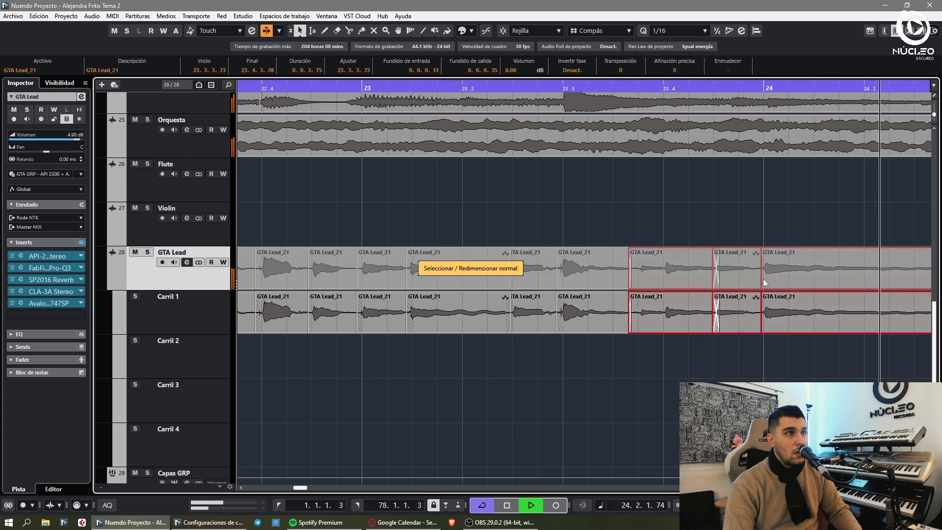
{"action": "left_click", "coordinate": [615, 89]}
{"action": "left_click", "coordinate": [800, 368]}
{"action": "key", "text": "g"}
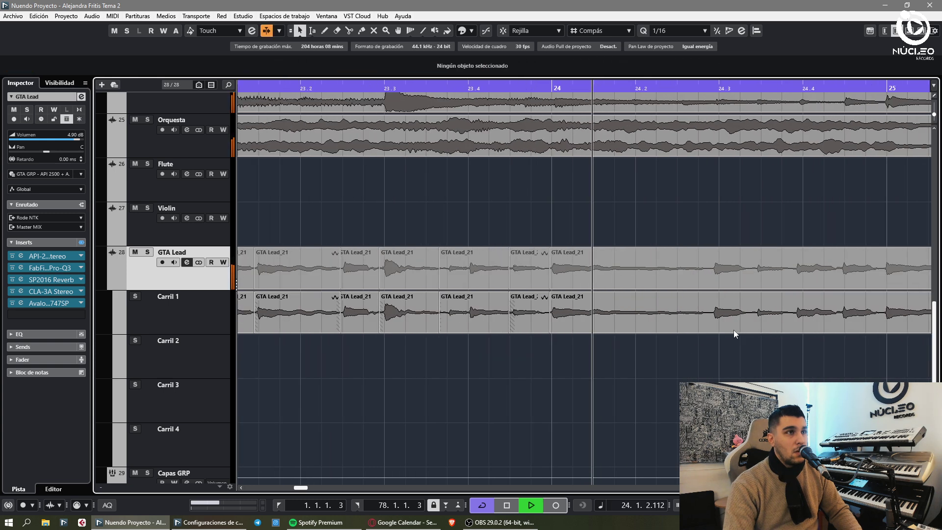
- Split the GTA Lead_21 audio at each note across beats 3 and 4 of bar 24 and align the slices with the grid
{"action": "key", "text": "3"}
{"action": "left_click", "coordinate": [759, 329]}
{"action": "left_click", "coordinate": [736, 341]}
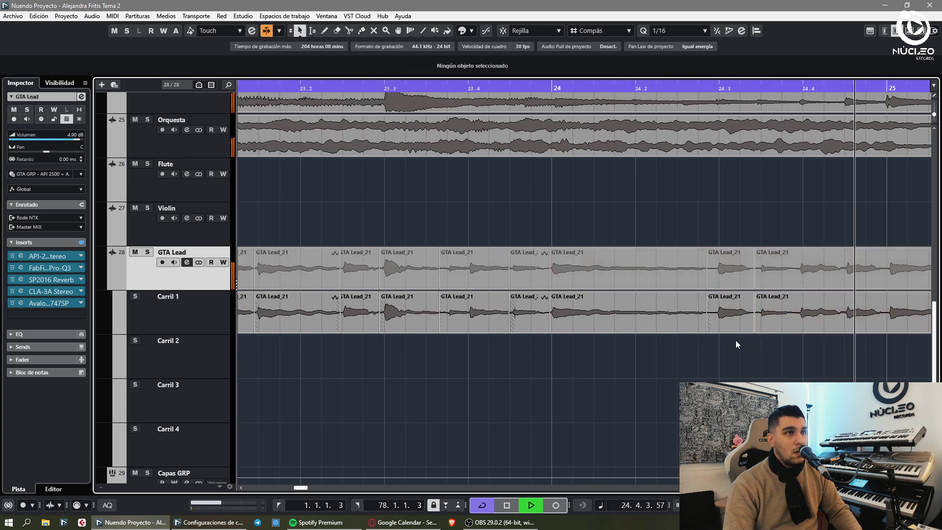
{"action": "left_click", "coordinate": [793, 329]}
{"action": "left_click", "coordinate": [777, 343]}
{"action": "left_click", "coordinate": [844, 322]}
{"action": "key", "text": "1"}
{"action": "left_click_drag", "start_coordinate": [854, 323], "coordinate": [895, 294]}
{"action": "left_click", "coordinate": [839, 347]}
- Split the GTA Lead_21 audio just before bar 25 and replay the last slices
{"action": "key", "text": "3"}
{"action": "left_click", "coordinate": [884, 326]}
{"action": "key", "text": "1"}
{"action": "left_click", "coordinate": [897, 91]}
{"action": "key", "text": "g"}
{"action": "key", "text": "g"}
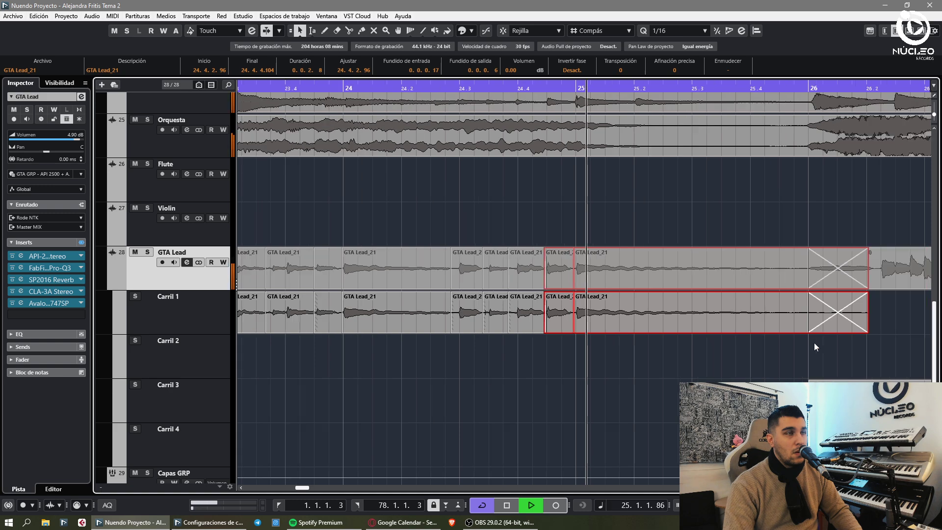
- Cut off and delete the last GTA Lead_21 slice's tail halfway through beat 4 of bar 25, and fade out its end
{"action": "left_click", "coordinate": [815, 342]}
{"action": "key", "text": "h"}
{"action": "key", "text": "h"}
{"action": "key", "text": "g"}
{"action": "key", "text": "g"}
{"action": "key", "text": "3"}
{"action": "left_click", "coordinate": [708, 319]}
{"action": "key", "text": "1"}
{"action": "key", "text": "Delete"}
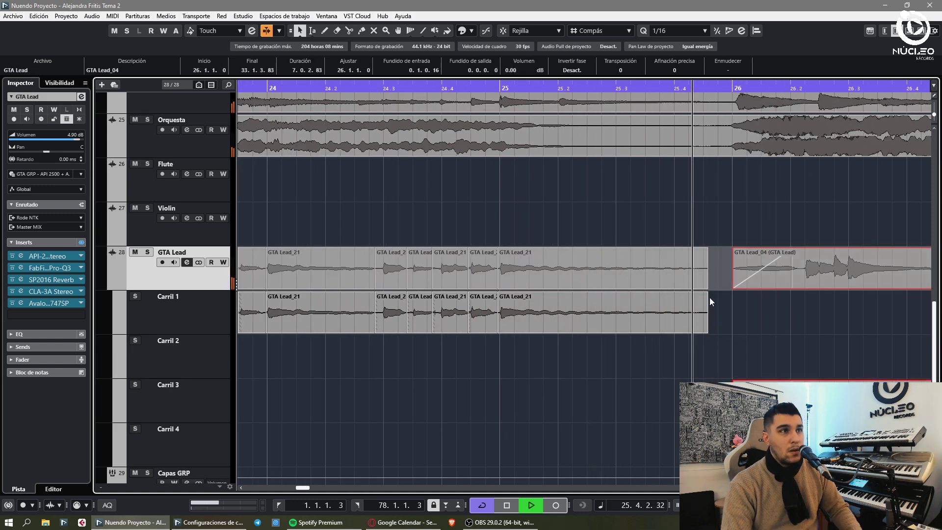
{"action": "left_click", "coordinate": [706, 297]}
{"action": "left_click_drag", "start_coordinate": [706, 295], "coordinate": [631, 297]}
- Move the GTA Lead_04 event from bar 26 to 39.3.2.43 on Carril 3
{"action": "left_click_drag", "start_coordinate": [751, 403], "coordinate": [860, 402]}
{"action": "key", "text": "g"}
{"action": "key", "text": "g"}
{"action": "key", "text": "g"}
{"action": "key", "text": "g"}
{"action": "key", "text": "g"}
{"action": "left_click_drag", "start_coordinate": [650, 402], "coordinate": [814, 402]}
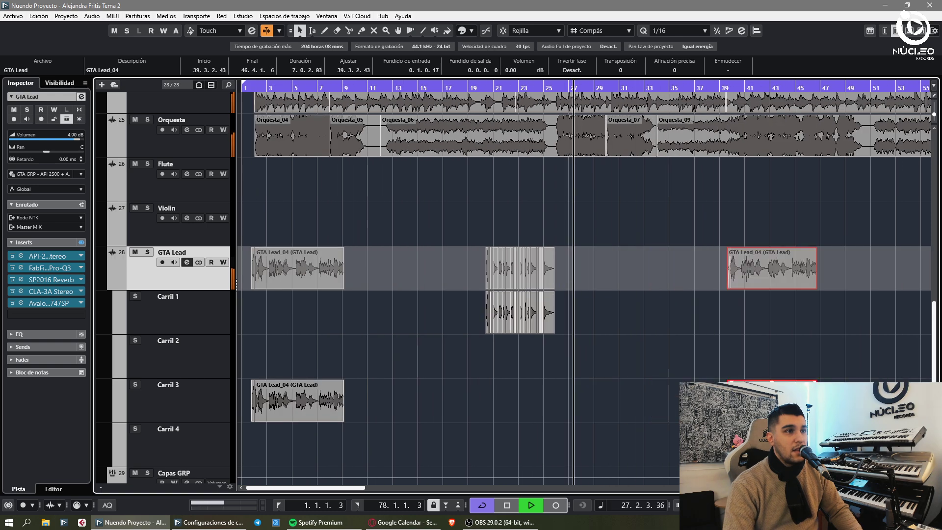
- Bounce all the GTA Lead_21 slices on Carril 1 into a single audio event
{"action": "left_click_drag", "start_coordinate": [639, 314], "coordinate": [483, 322]}
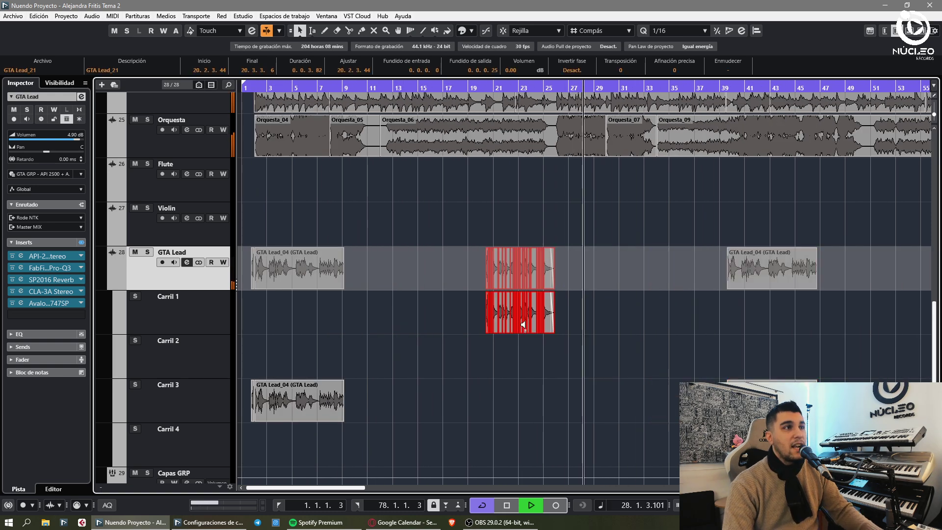
{"action": "key", "text": "b"}
{"action": "left_click", "coordinate": [449, 277]}
{"action": "left_click", "coordinate": [511, 319]}
{"action": "left_click", "coordinate": [455, 346]}
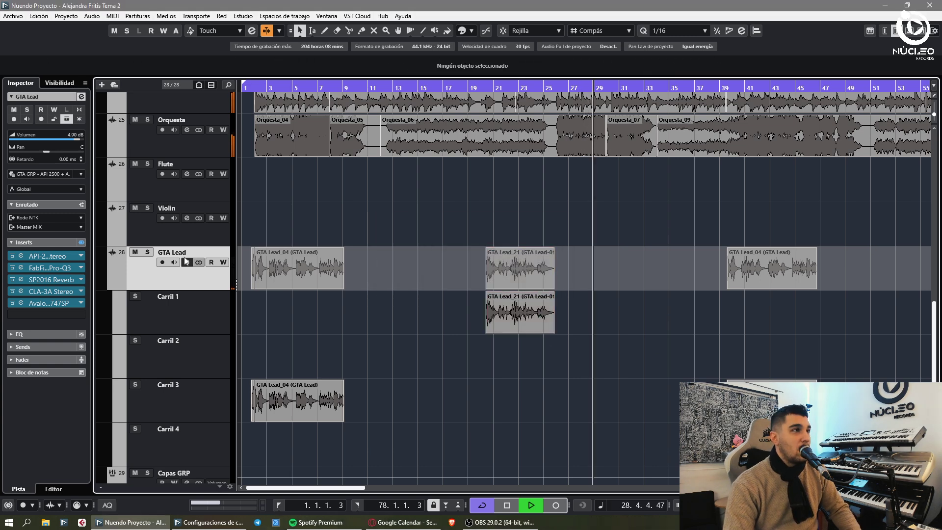
- Open the FabFilter Pro-Q 3 insert of the GTA Lead track and add an EQ band near 5.4 kHz
{"action": "left_click", "coordinate": [21, 267]}
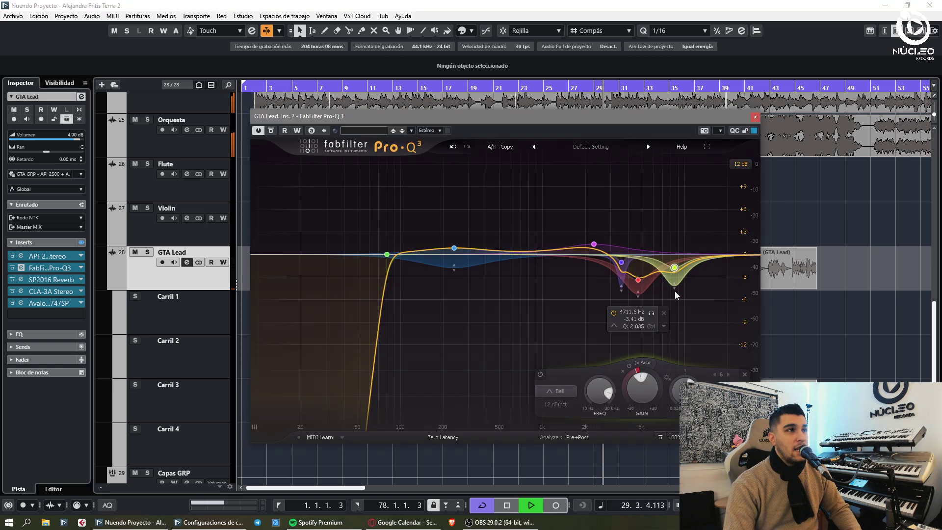
{"action": "left_click", "coordinate": [745, 374]}
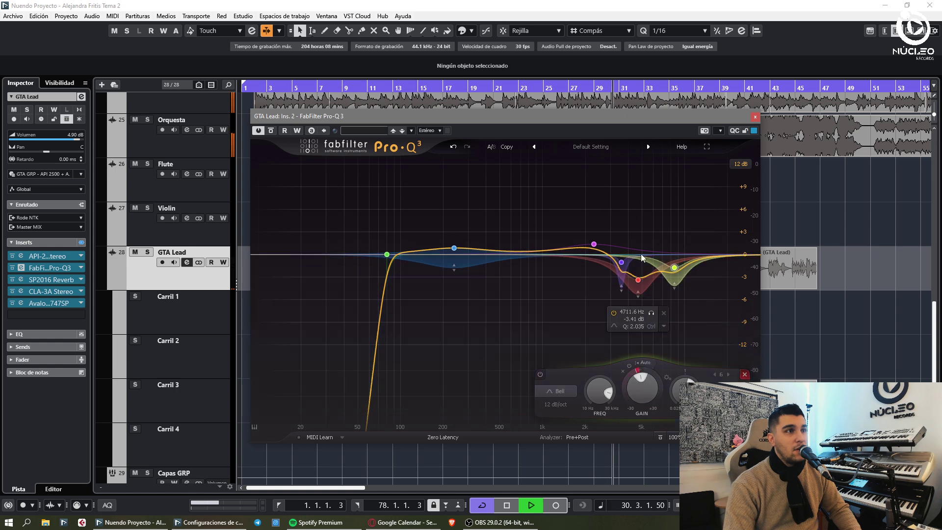
{"action": "double_click", "coordinate": [647, 242]}
{"action": "left_click", "coordinate": [569, 392]}
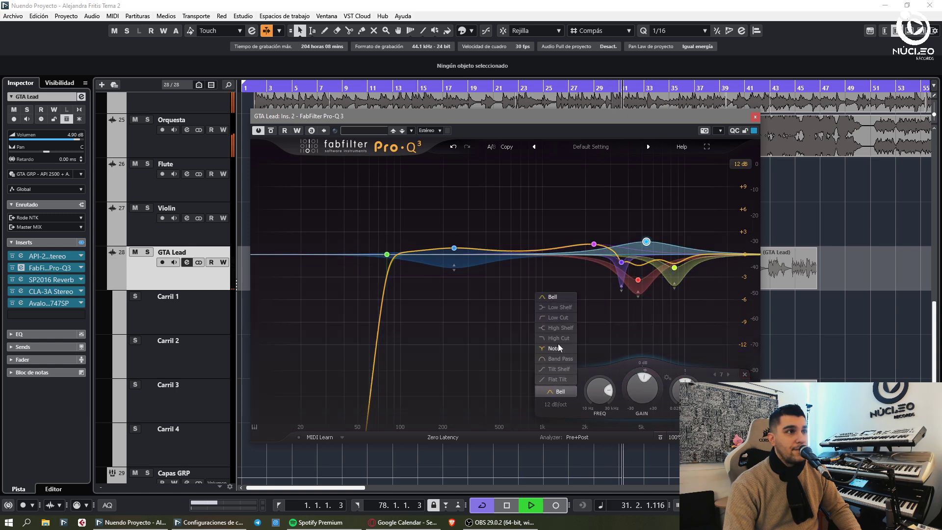
{"action": "left_click", "coordinate": [558, 339]}
{"action": "left_click", "coordinate": [564, 403]}
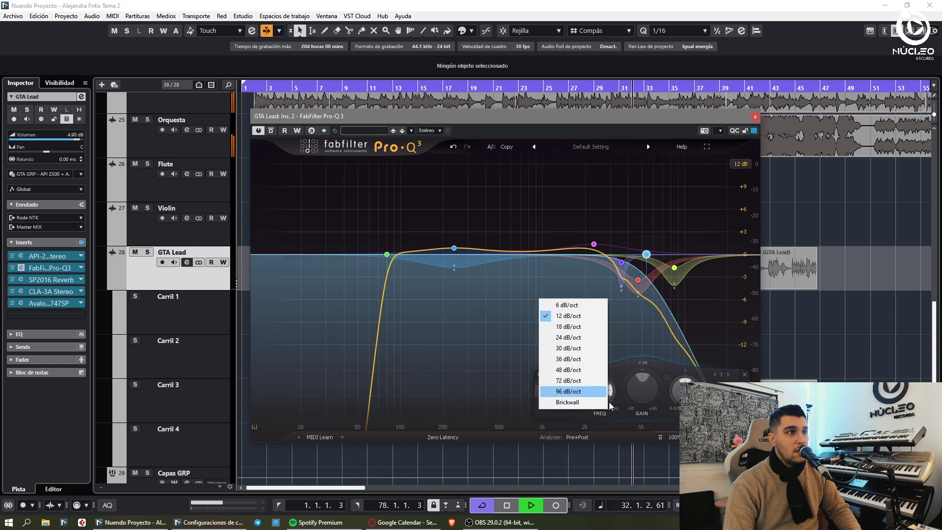
{"action": "left_click", "coordinate": [601, 415]}
- Make the new EQ band a High Shelf with a dynamic range of -1.78 dB and close the equalizer
{"action": "left_click", "coordinate": [561, 392]}
{"action": "left_click", "coordinate": [568, 332]}
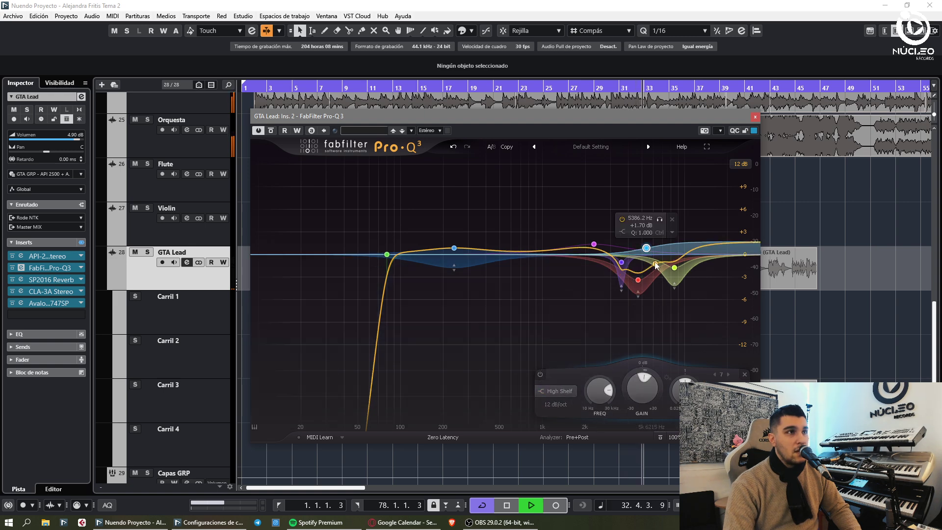
{"action": "left_click_drag", "start_coordinate": [646, 372], "coordinate": [614, 403]}
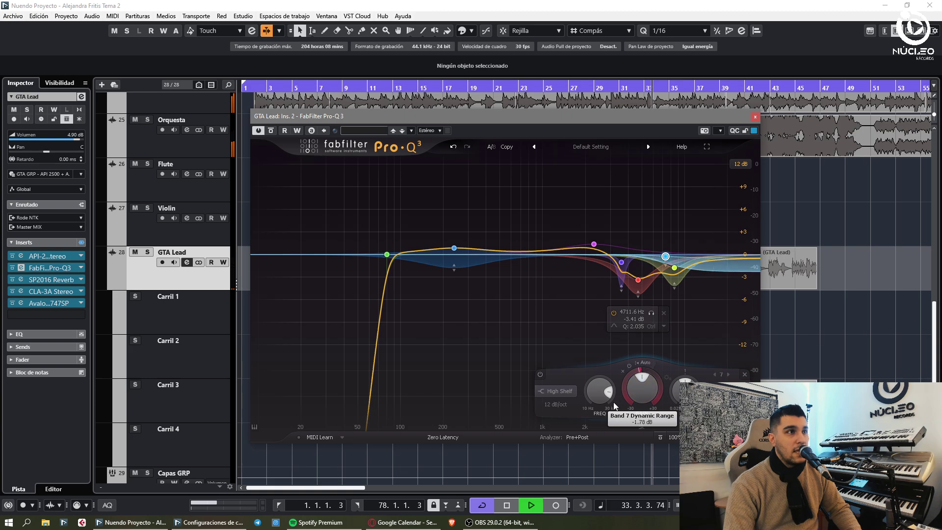
{"action": "left_click", "coordinate": [755, 117]}
- Unmute the reference audio event on the Refe track
{"action": "left_click", "coordinate": [781, 365]}
{"action": "key", "text": "h"}
{"action": "key", "text": "h"}
{"action": "key", "text": "h"}
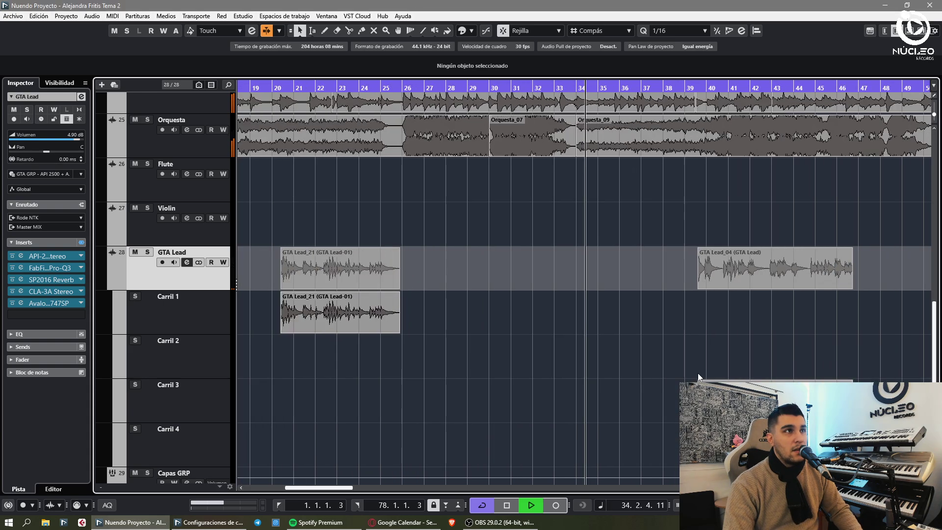
{"action": "scroll", "coordinate": [698, 373], "scroll_direction": "up", "scroll_amount": 5}
{"action": "key", "text": "g"}
{"action": "key", "text": "g"}
{"action": "scroll", "coordinate": [298, 343], "scroll_direction": "down", "scroll_amount": 10}
{"action": "key", "text": "j"}
{"action": "key", "text": "7"}
{"action": "key", "text": "1"}
{"action": "left_click", "coordinate": [312, 428]}
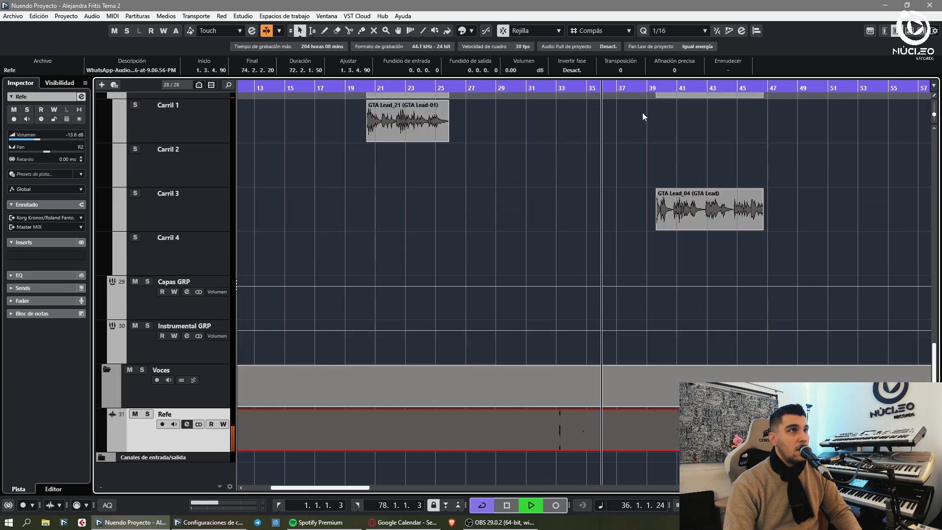
- Move the second GTA Lead_04 event on Carril 3 to start at bar 41
{"action": "left_click_drag", "start_coordinate": [683, 209], "coordinate": [712, 215]}
{"action": "key", "text": "h"}
{"action": "key", "text": "h"}
{"action": "key", "text": "h"}
{"action": "key", "text": "h"}
{"action": "key", "text": "h"}
{"action": "key", "text": "h"}
{"action": "key", "text": "h"}
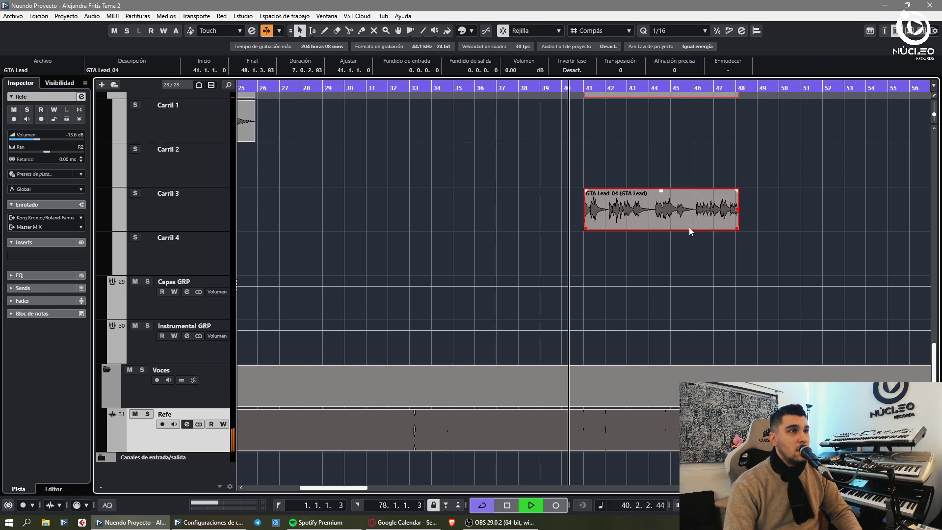
- Extend the start of the GTA Lead_04 event at bar 41 back to about beat 3 of bar 40
{"action": "left_click", "coordinate": [582, 244]}
{"action": "mouse_move", "coordinate": [584, 226]}
{"action": "left_mouse_down"}
{"action": "mouse_move", "coordinate": [558, 232]}
{"action": "mouse_move", "coordinate": [570, 230]}
{"action": "left_mouse_up"}
{"action": "left_click", "coordinate": [570, 229]}
{"action": "left_click", "coordinate": [549, 232]}
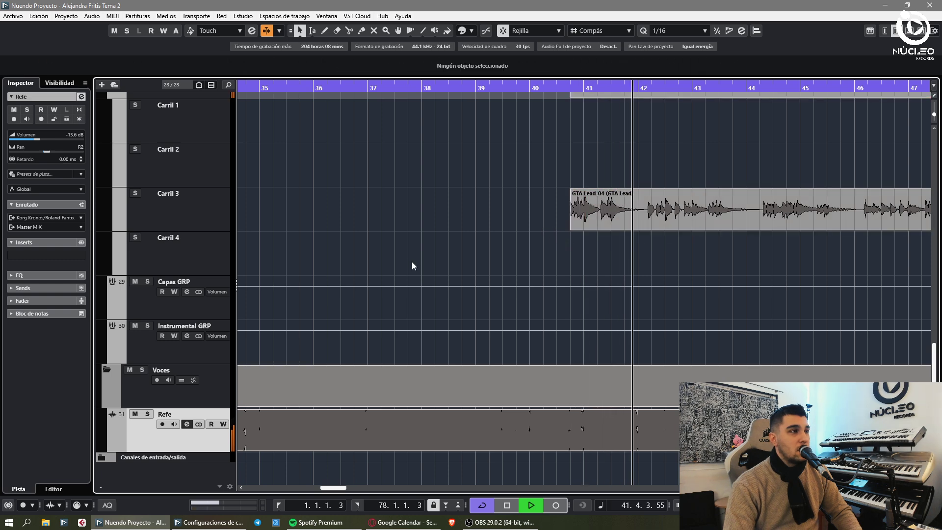
- Review the arrangement against the reference, from the lead phrase at bar 41 through to the end of the song
{"action": "key", "text": "g"}
{"action": "key", "text": "g"}
{"action": "key", "text": "g"}
{"action": "key", "text": "g"}
{"action": "key", "text": "g"}
{"action": "key", "text": "g"}
{"action": "key", "text": "g"}
{"action": "key", "text": "g"}
{"action": "key", "text": "h"}
{"action": "key", "text": "h"}
{"action": "key", "text": "h"}
{"action": "key", "text": "h"}
{"action": "key", "text": "g"}
{"action": "key", "text": "g"}
{"action": "key", "text": "g"}
{"action": "key", "text": "g"}
{"action": "key", "text": "g"}
{"action": "key", "text": "g"}
{"action": "key", "text": "g"}
{"action": "key", "text": "g"}
{"action": "key", "text": "g"}
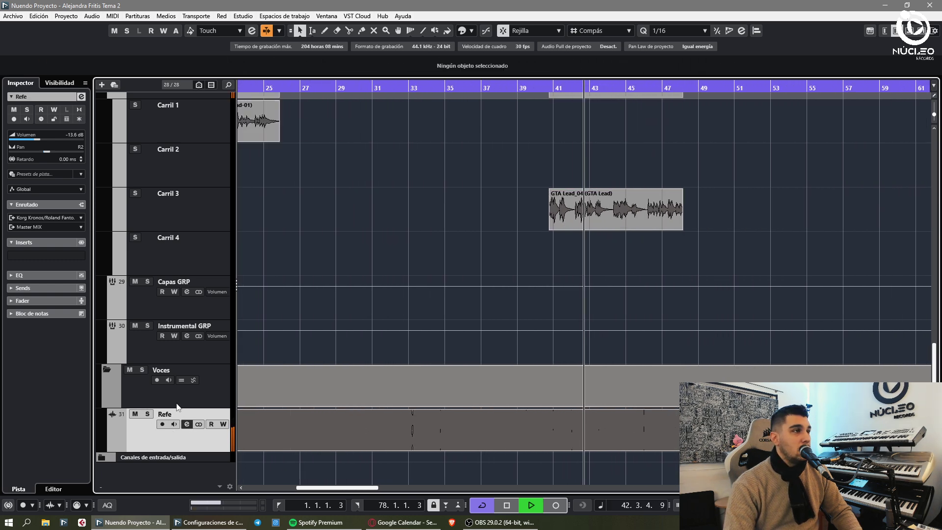
{"action": "scroll", "coordinate": [669, 273], "scroll_direction": "up", "scroll_amount": 3}
{"action": "key", "text": "h"}
{"action": "key", "text": "h"}
{"action": "scroll", "coordinate": [609, 288], "scroll_direction": "down", "scroll_amount": 2}
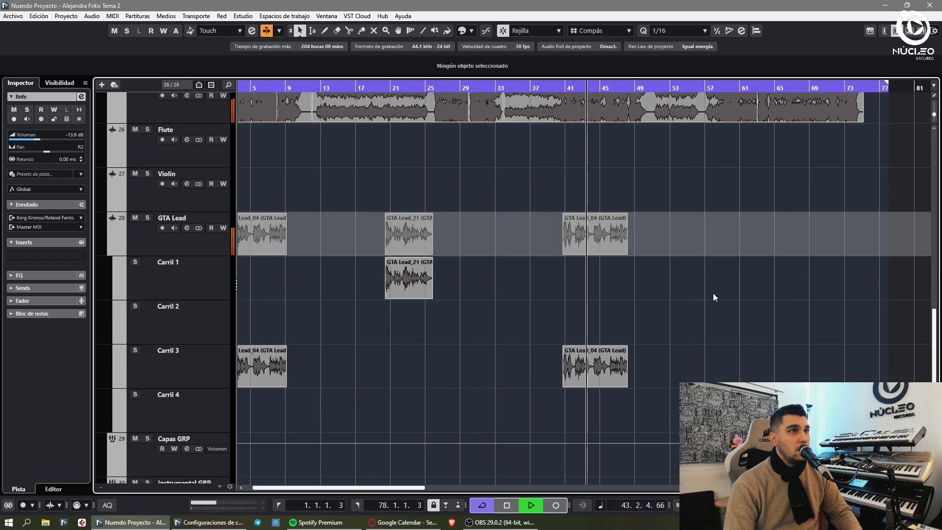
{"action": "scroll", "coordinate": [741, 265], "scroll_direction": "down", "scroll_amount": 3}
{"action": "scroll", "coordinate": [584, 244], "scroll_direction": "right", "scroll_amount": 5}
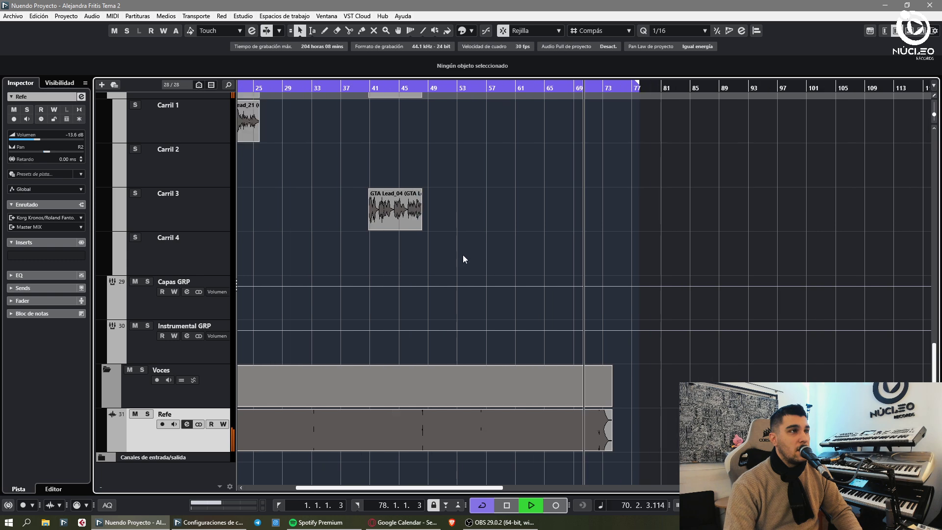
{"action": "scroll", "coordinate": [460, 253], "scroll_direction": "up", "scroll_amount": 2}
{"action": "key", "text": "g"}
{"action": "key", "text": "g"}
{"action": "key", "text": "h"}
{"action": "scroll", "coordinate": [432, 257], "scroll_direction": "up", "scroll_amount": 2}
{"action": "key", "text": "g"}
{"action": "key", "text": "g"}
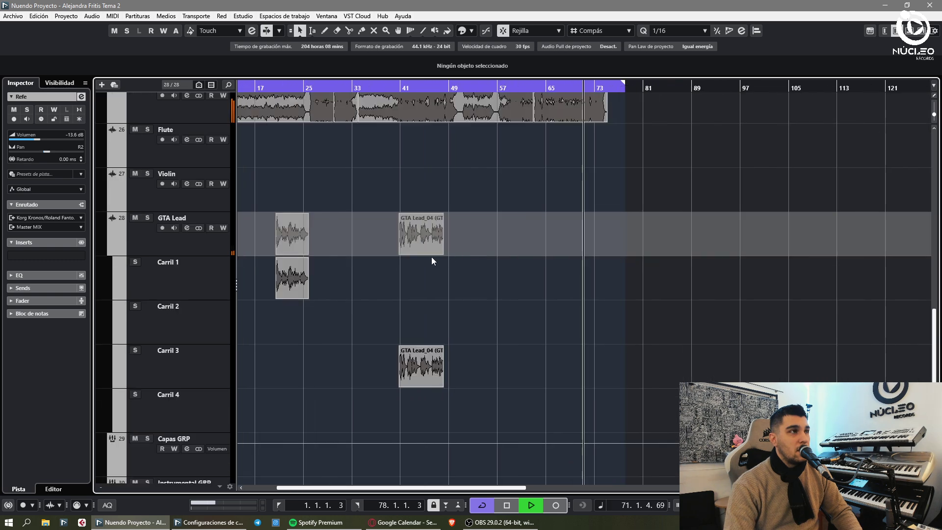
{"action": "key", "text": "h"}
{"action": "key", "text": "h"}
{"action": "key", "text": "h"}
{"action": "key", "text": "h"}
{"action": "key", "text": "h"}
{"action": "key", "text": "h"}
{"action": "key", "text": "h"}
{"action": "key", "text": "g"}
{"action": "key", "text": "g"}
{"action": "key", "text": "g"}
{"action": "key", "text": "g"}
{"action": "key", "text": "g"}
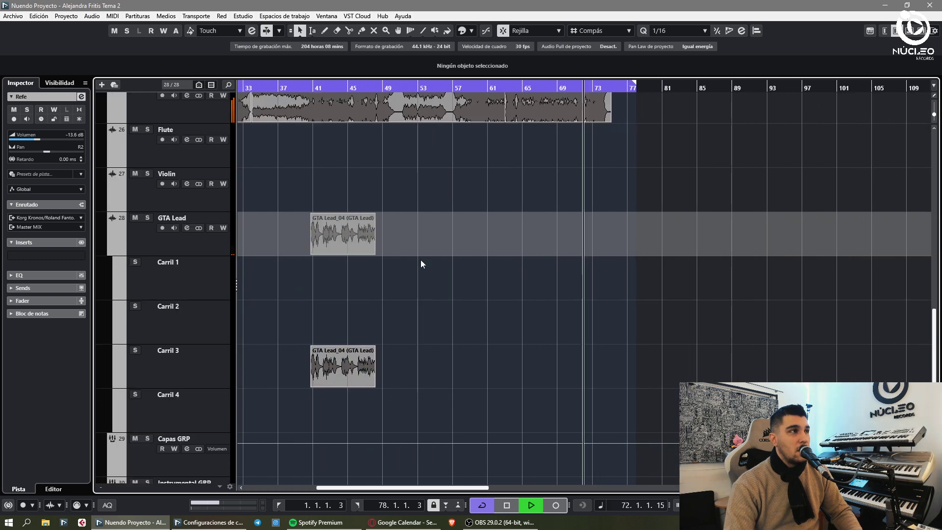
- Hide the lanes of the GTA Lead track and view the whole arrangement
{"action": "left_click", "coordinate": [156, 247]}
{"action": "key", "text": "l"}
{"action": "key", "text": "g"}
{"action": "key", "text": "g"}
{"action": "key", "text": "g"}
{"action": "key", "text": "g"}
{"action": "key", "text": "g"}
{"action": "key", "text": "g"}
{"action": "left_click", "coordinate": [538, 228]}
{"action": "key", "text": "h"}
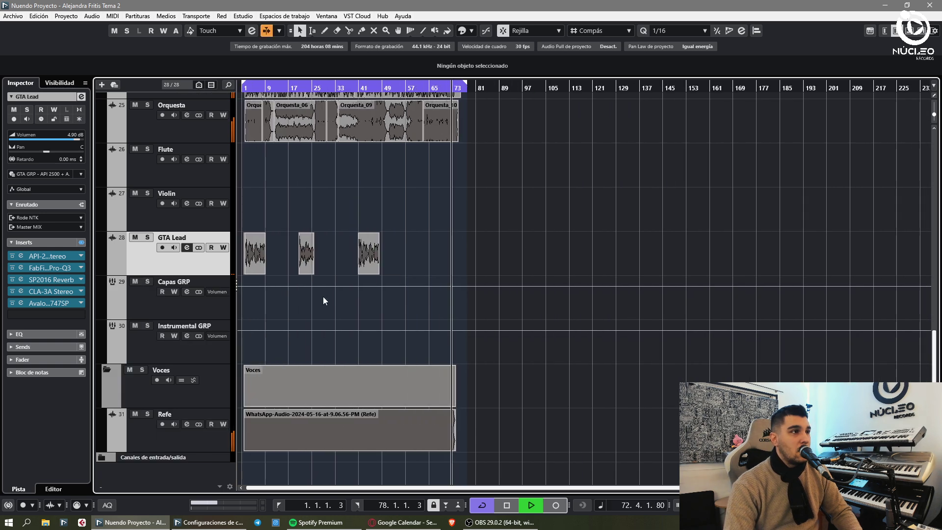
- Mute the reference audio event on the Refe track, then stop playback with the Violin track selected
{"action": "key", "text": "7"}
{"action": "left_click", "coordinate": [383, 428]}
{"action": "key", "text": "1"}
{"action": "left_click", "coordinate": [540, 391]}
{"action": "key", "text": "g"}
{"action": "left_click", "coordinate": [117, 222]}
{"action": "key", "text": "space"}
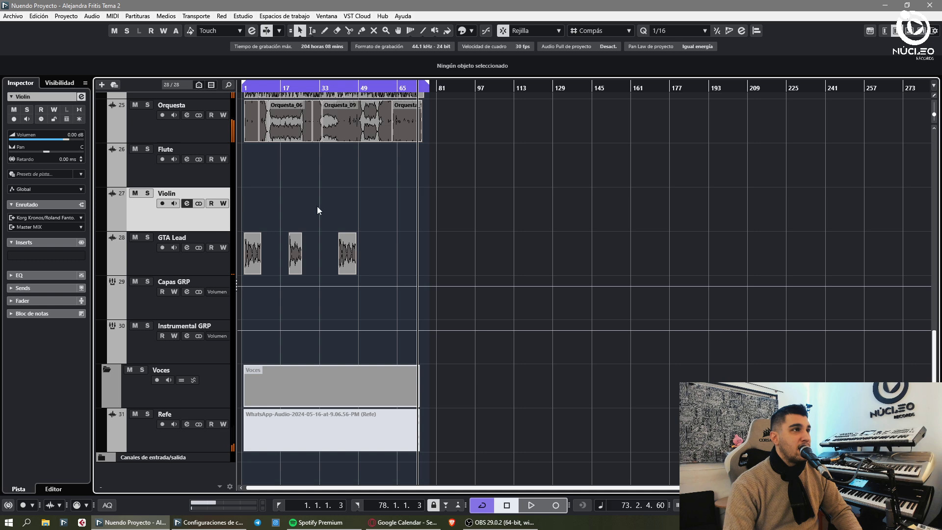
- Place the playhead at bar 2 and route the GTA Lead track's output to the Capas GRP group
{"action": "key", "text": "comma"}
{"action": "key", "text": "h"}
{"action": "key", "text": "h"}
{"action": "key", "text": "h"}
{"action": "key", "text": "h"}
{"action": "key", "text": "h"}
{"action": "key", "text": "h"}
{"action": "key", "text": "h"}
{"action": "left_click", "coordinate": [253, 89]}
{"action": "key", "text": "h"}
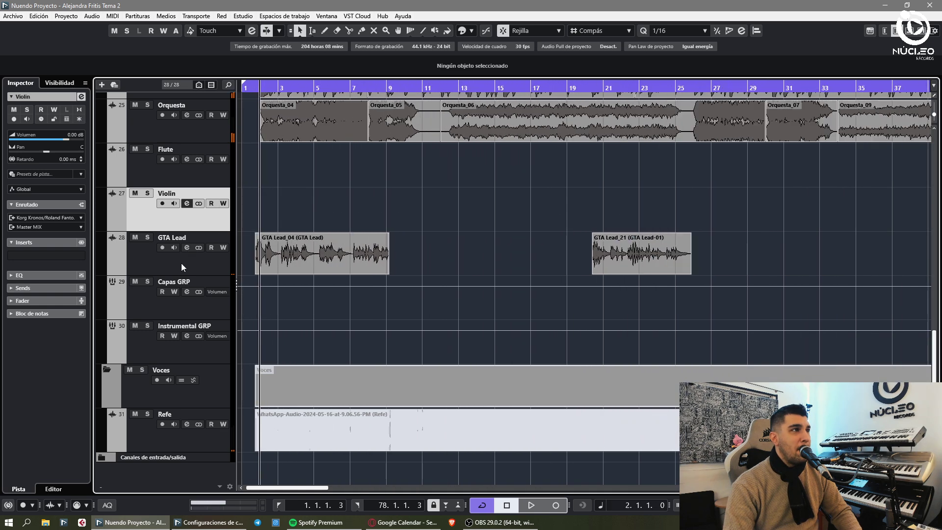
{"action": "left_click", "coordinate": [181, 263]}
{"action": "left_click", "coordinate": [37, 229]}
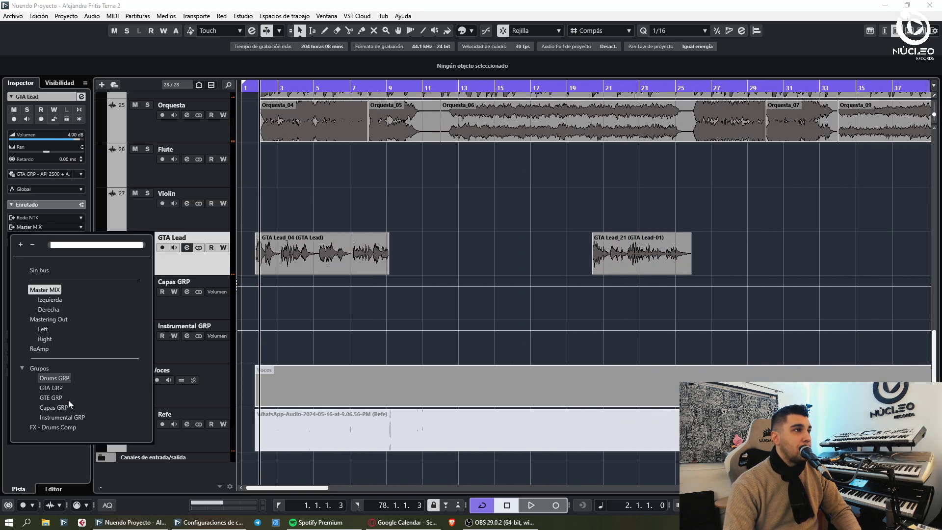
{"action": "left_click", "coordinate": [69, 398]}
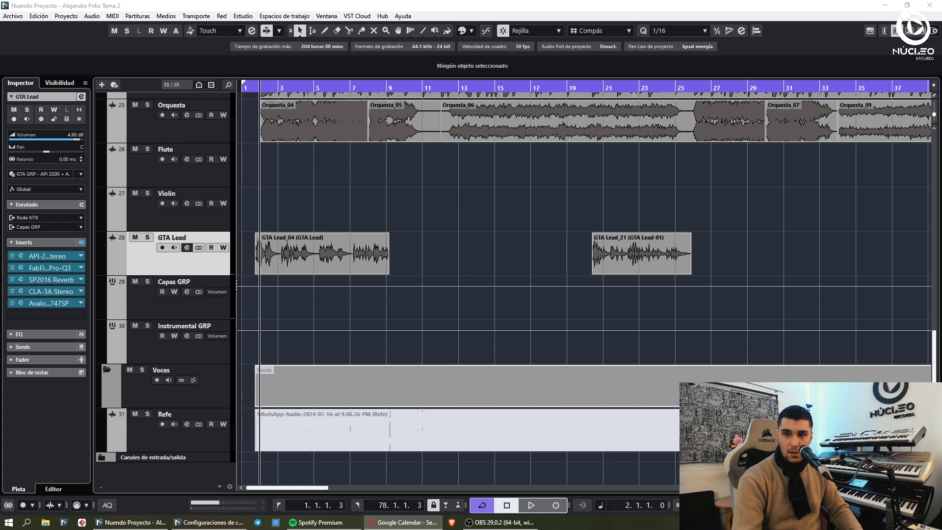
- Play the song from bar 2 to check the opening GTA Lead phrase in the mix
{"action": "left_click", "coordinate": [383, 193]}
{"action": "key", "text": "space"}
{"action": "key", "text": "h"}
{"action": "key", "text": "h"}
{"action": "key", "text": "h"}
{"action": "key", "text": "h"}
{"action": "key", "text": "h"}
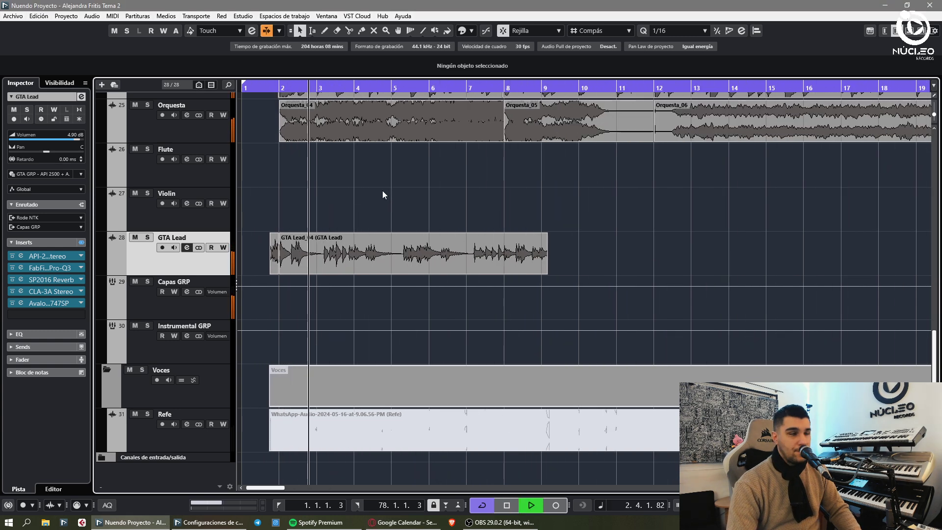
{"action": "key", "text": "g"}
{"action": "key", "text": "g"}
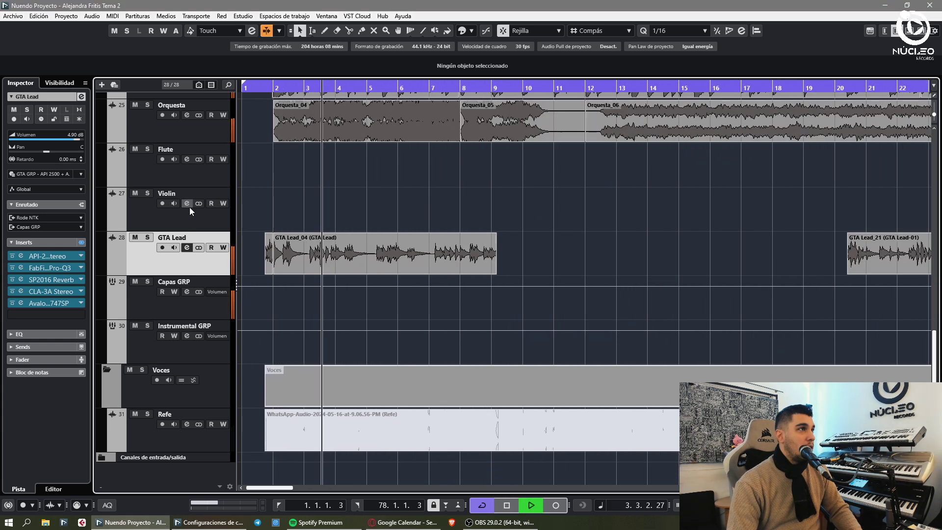
{"action": "key", "text": "space"}
- Arm the Flute track and set its input to the Yamaha MOTIF XF6/C.3800, with the playhead at bar 2
{"action": "left_click", "coordinate": [152, 170]}
{"action": "key", "text": "Home"}
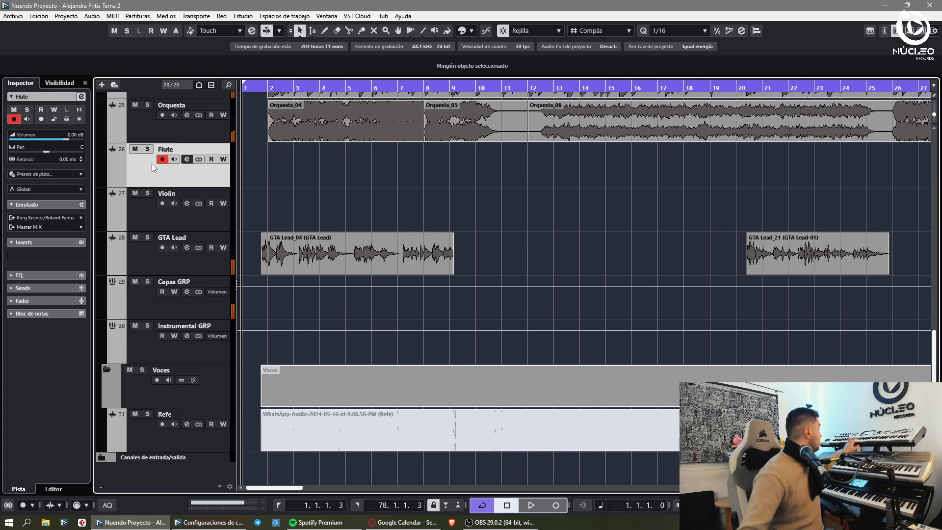
{"action": "left_click", "coordinate": [518, 522]}
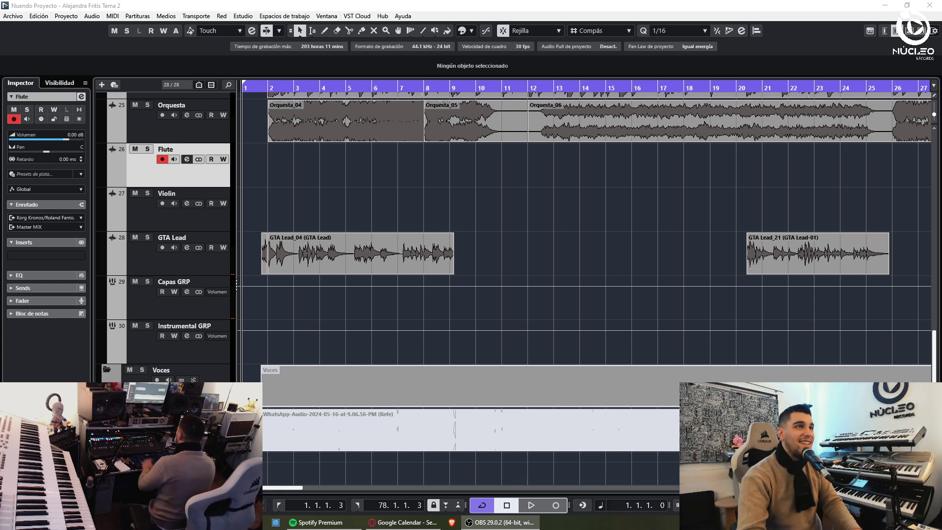
{"action": "left_click", "coordinate": [270, 88]}
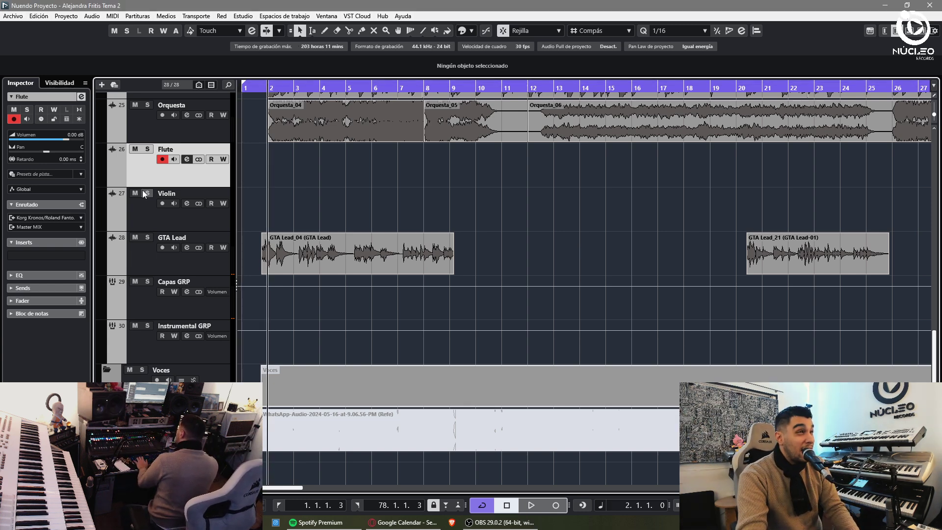
{"action": "left_click", "coordinate": [39, 219]}
{"action": "left_click", "coordinate": [59, 242]}
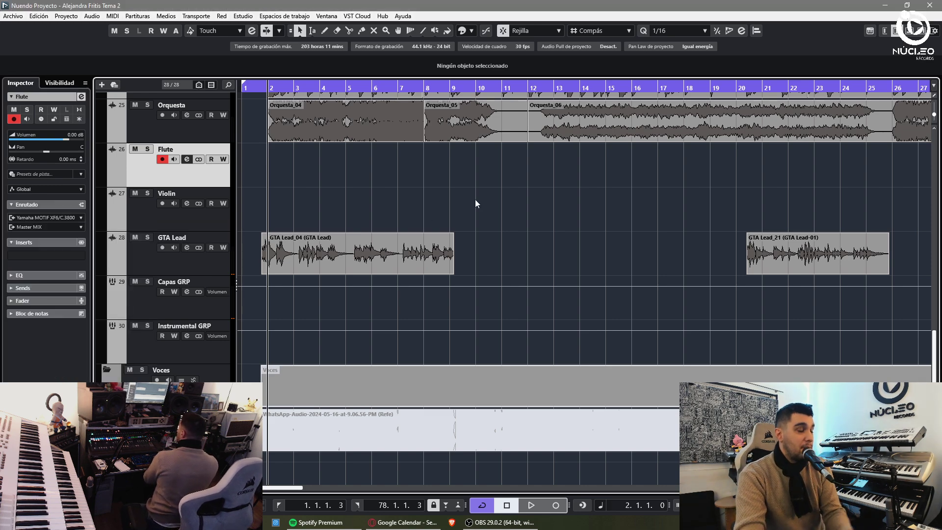
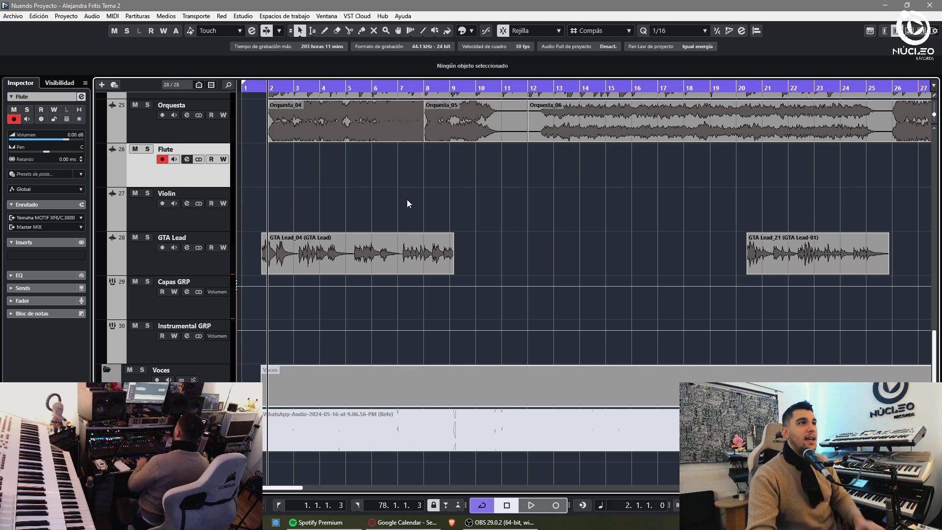
- Play the opening bars of the song to rehearse the flute part
{"action": "key", "text": "space"}
{"action": "key", "text": "h"}
{"action": "key", "text": "h"}
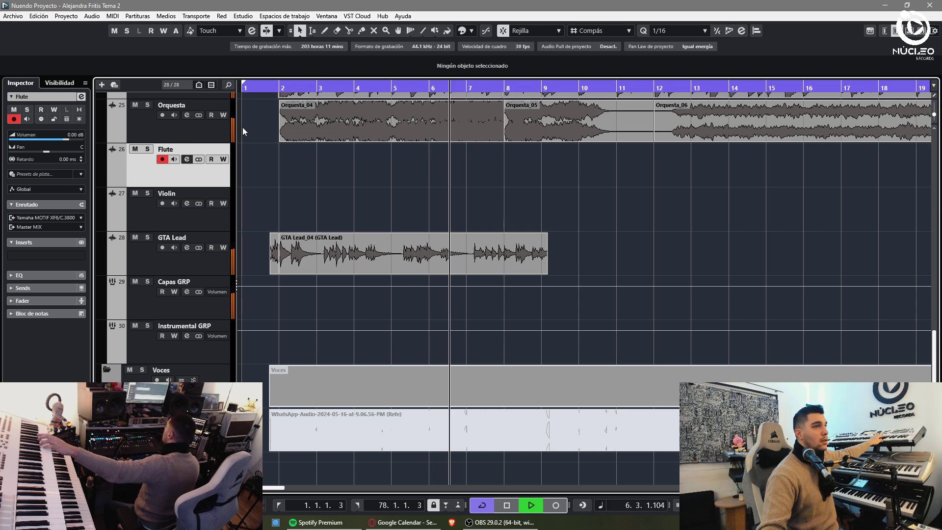
{"action": "left_click", "coordinate": [249, 93]}
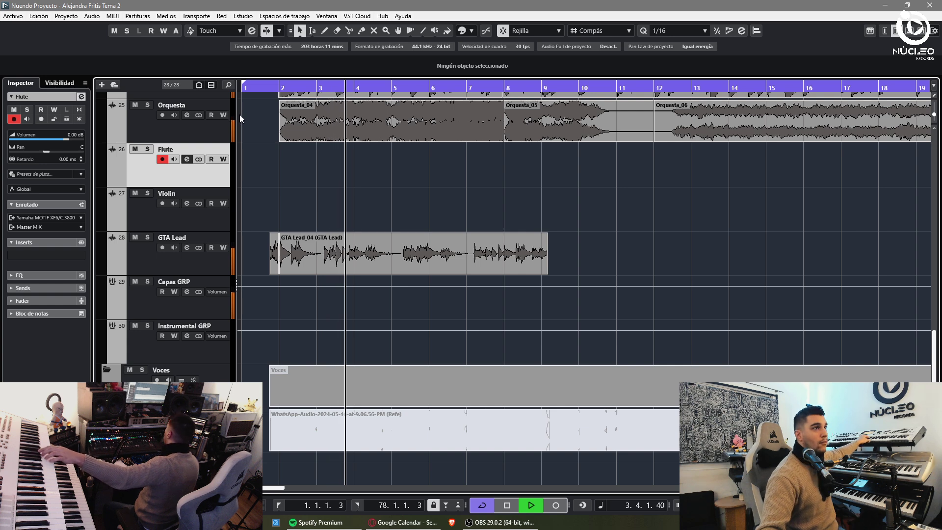
- Record the flute from the start of the song to about beat 2 of bar 9
{"action": "left_click", "coordinate": [248, 88]}
{"action": "key", "text": "KP_Multiply"}
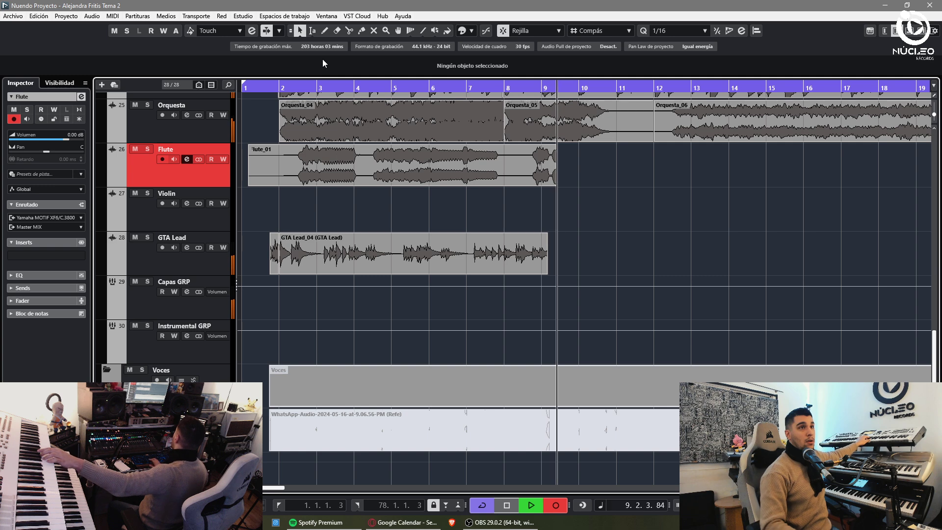
{"action": "key", "text": "space"}
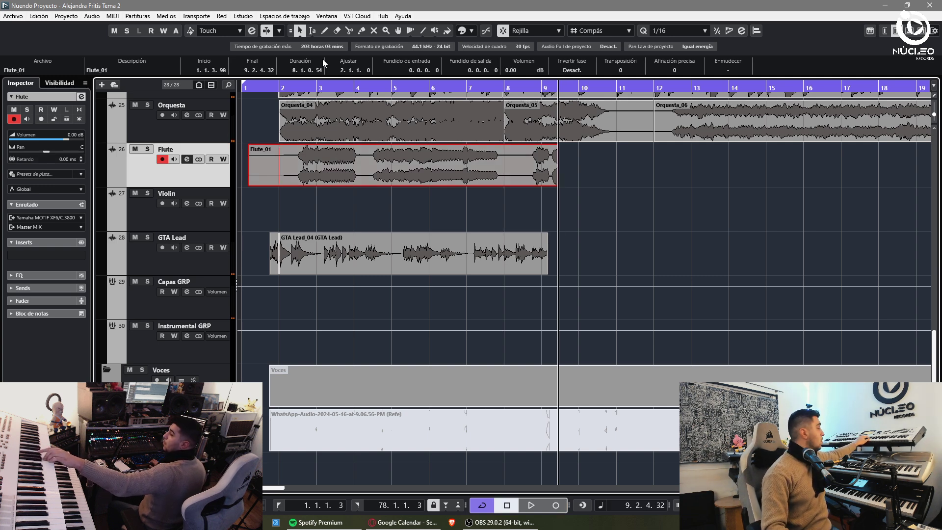
- Re-record the flute from about bar 7 through bar 15, and unmute the reference audio event on the Refe track
{"action": "key", "text": "KP_Subtract"}
{"action": "key", "text": "KP_Multiply"}
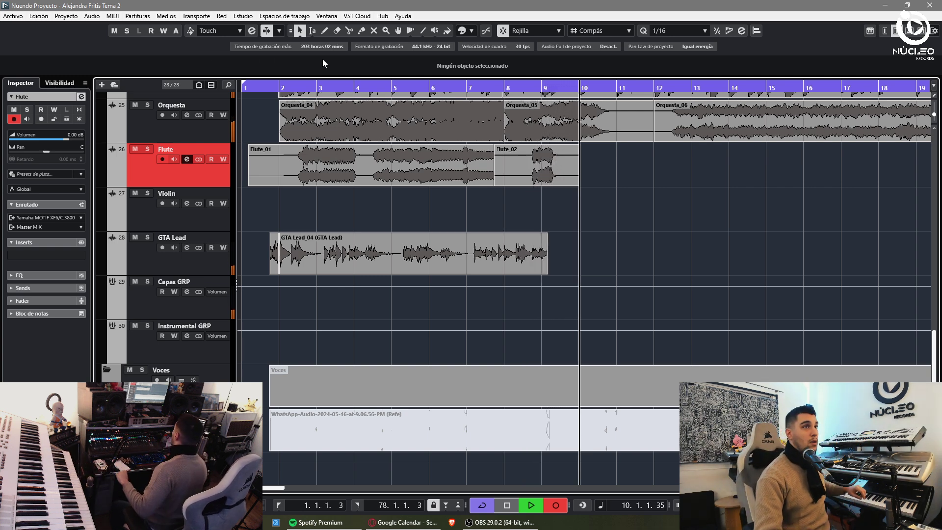
{"action": "key", "text": "KP_Subtract"}
{"action": "key", "text": "KP_Multiply"}
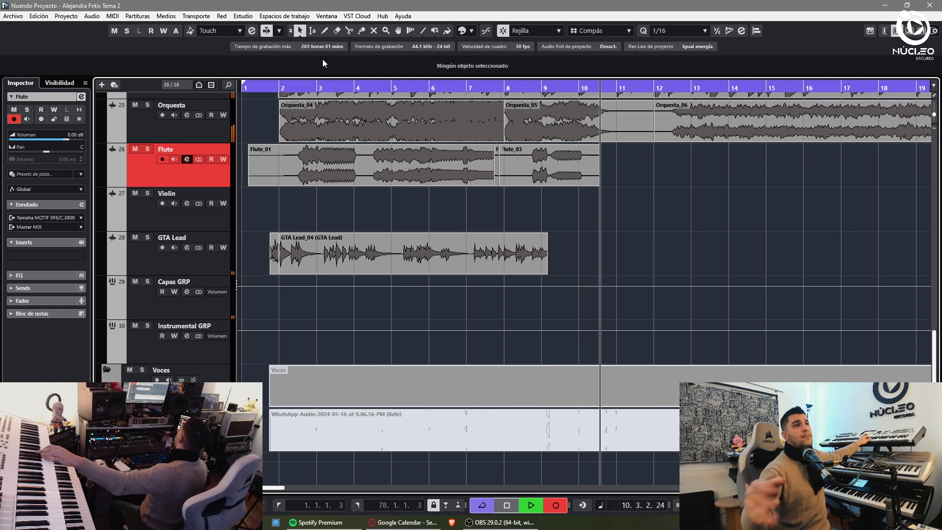
{"action": "left_click", "coordinate": [491, 437]}
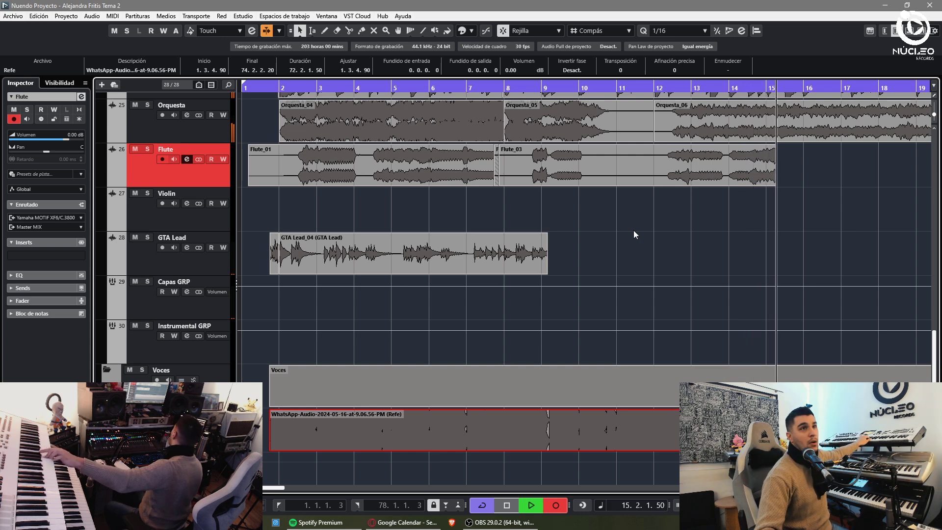
{"action": "key", "text": "space"}
- Record the flute from about bar 13 to bar 19, and cut away the part of that take after bar 18
{"action": "key", "text": "KP_Multiply"}
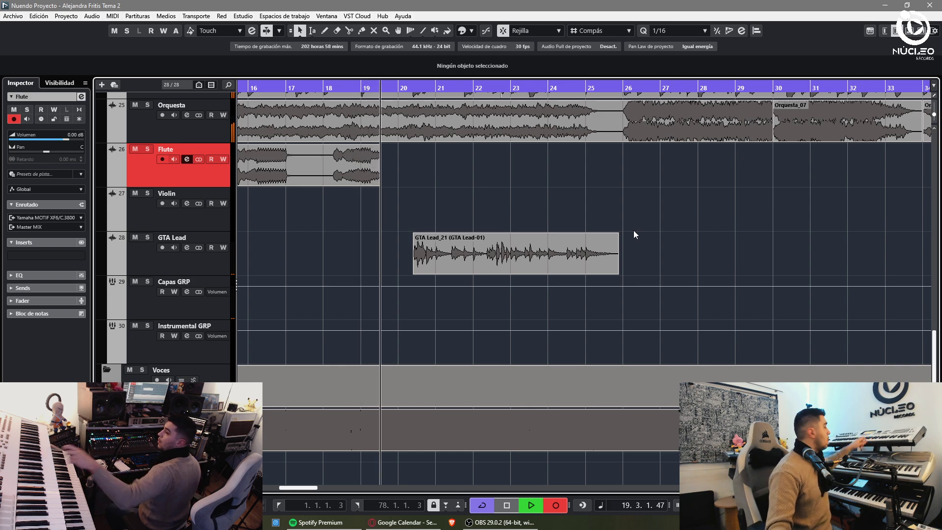
{"action": "key", "text": "KP_Multiply"}
{"action": "key", "text": "g"}
{"action": "left_click", "coordinate": [521, 171], "text": "alt"}
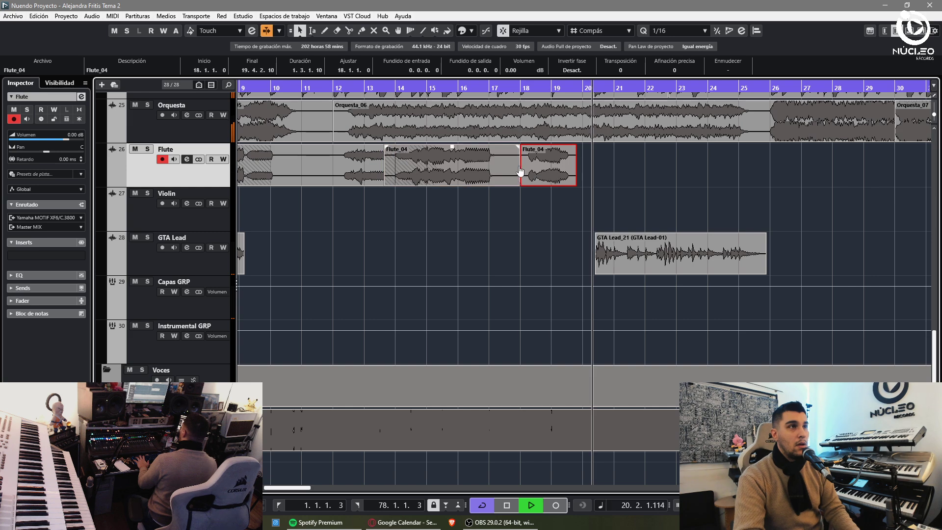
{"action": "key", "text": "Delete"}
- Record the next flute passage from about bar 21 to bar 33
{"action": "key", "text": "g"}
{"action": "key", "text": "g"}
{"action": "key", "text": "g"}
{"action": "key", "text": "h"}
{"action": "key", "text": "h"}
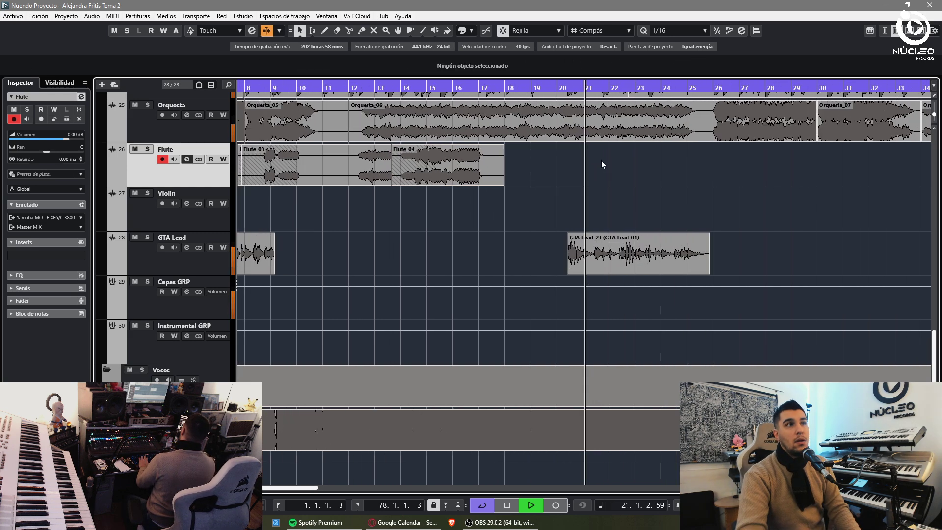
{"action": "key", "text": "KP_Multiply"}
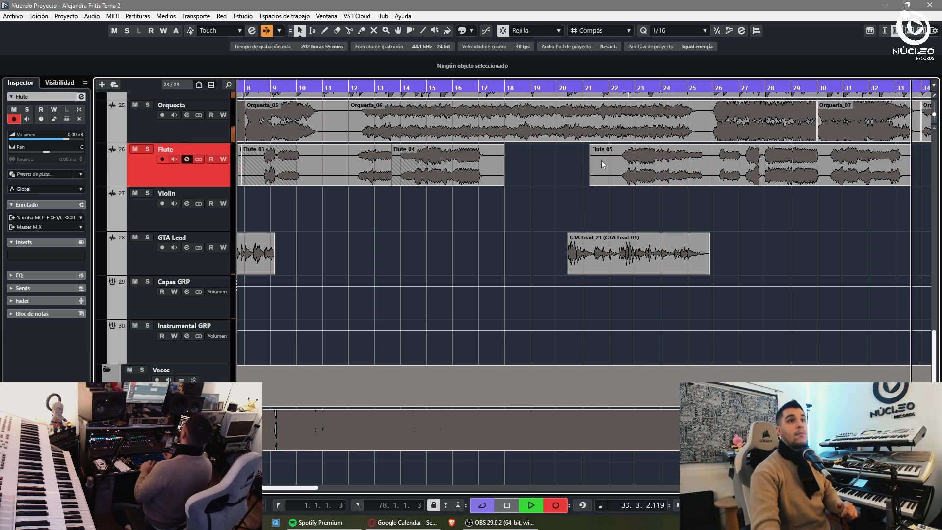
{"action": "key", "text": "space"}
- Re-record the flute from beat 4 of bar 30 to bar 34, and record the passage from beat 4 of bar 35 through bar 40
{"action": "key", "text": "KP_Subtract"}
{"action": "key", "text": "KP_Multiply"}
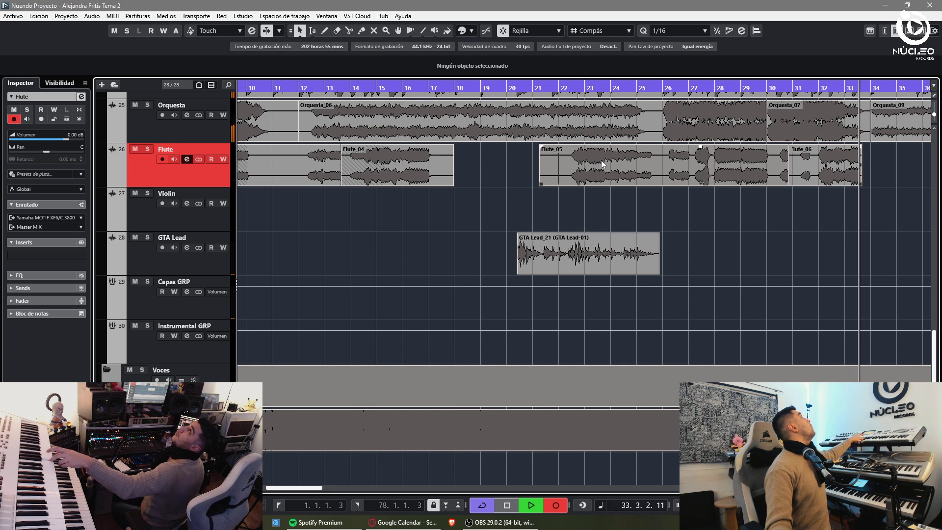
{"action": "key", "text": "KP_Multiply"}
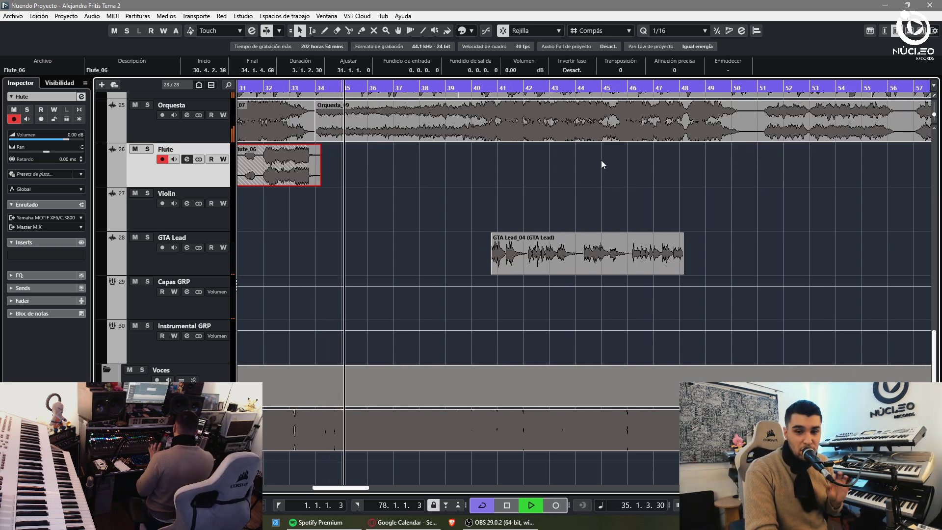
{"action": "key", "text": "KP_Multiply"}
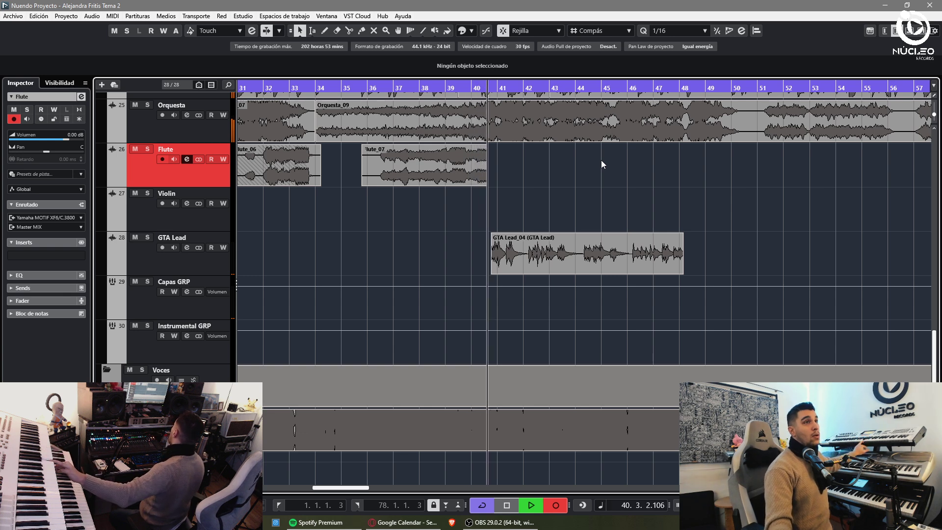
{"action": "key", "text": "KP_Multiply"}
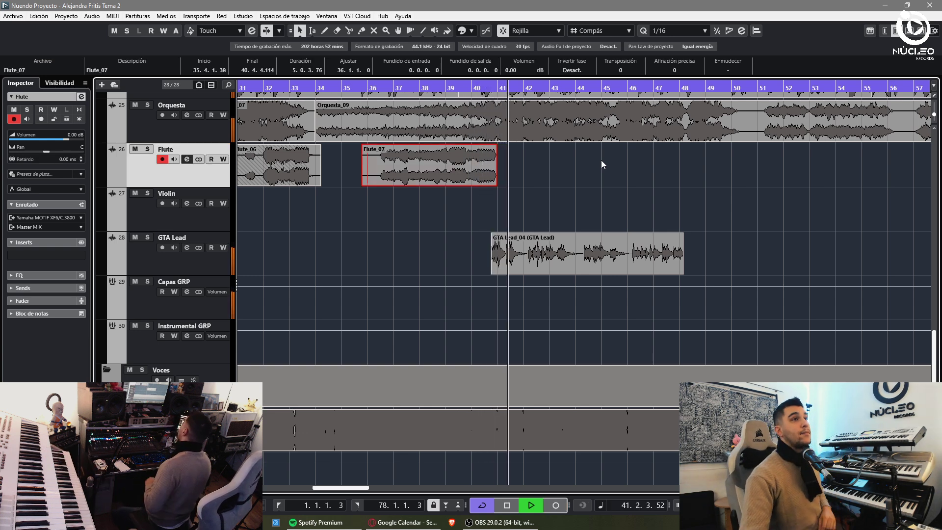
{"action": "key", "text": "KP_Multiply"}
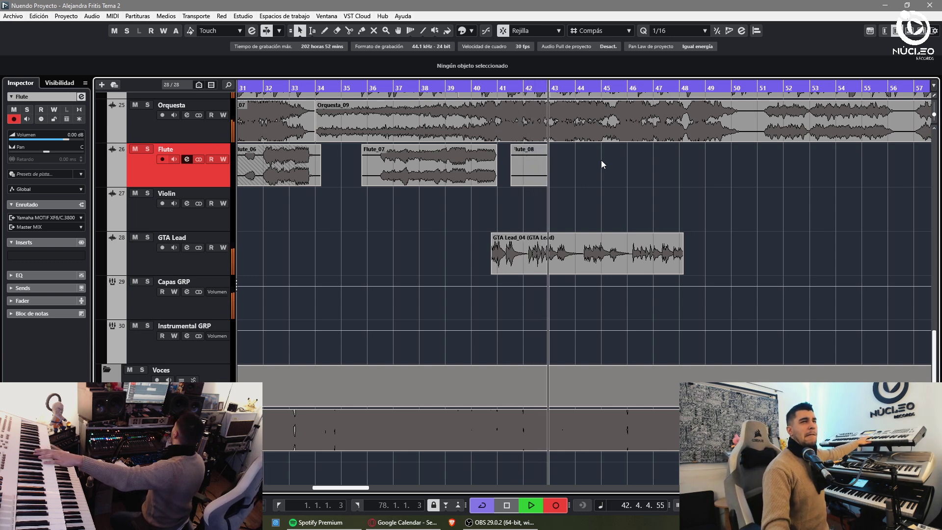
{"action": "key", "text": "KP_Multiply"}
{"action": "key", "text": "Delete"}
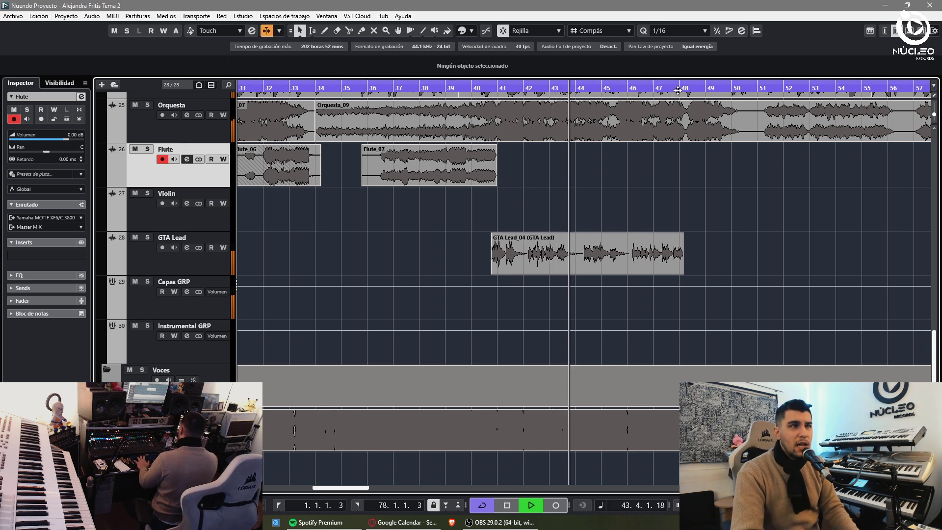
- Record the next flute passage from about bar 48 to beat 3 of bar 56
{"action": "left_click", "coordinate": [682, 91]}
{"action": "key", "text": "KP_Multiply"}
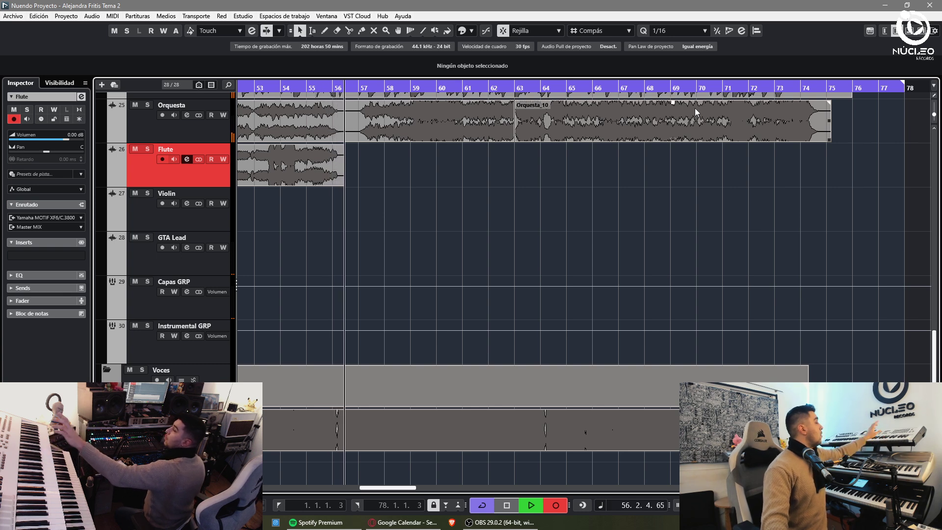
{"action": "key", "text": "KP_Multiply"}
{"action": "key", "text": "KP_Multiply"}
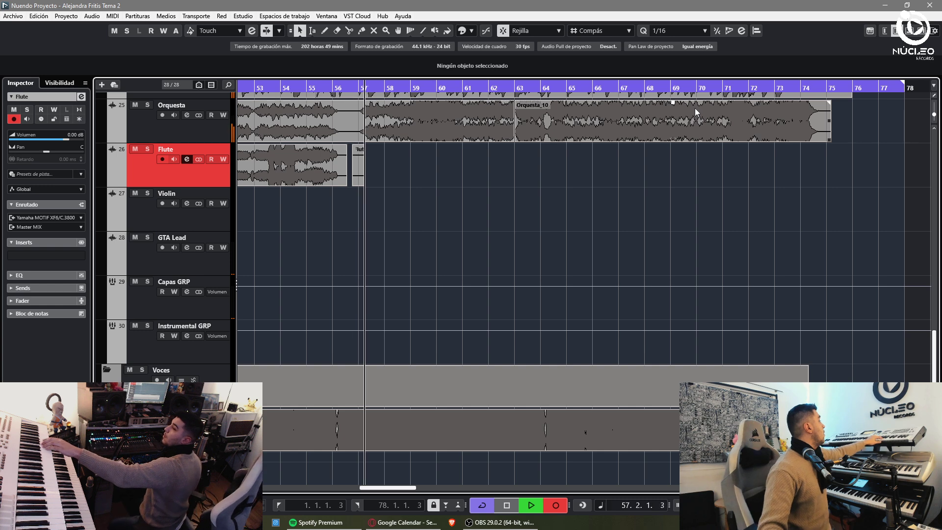
{"action": "key", "text": "space"}
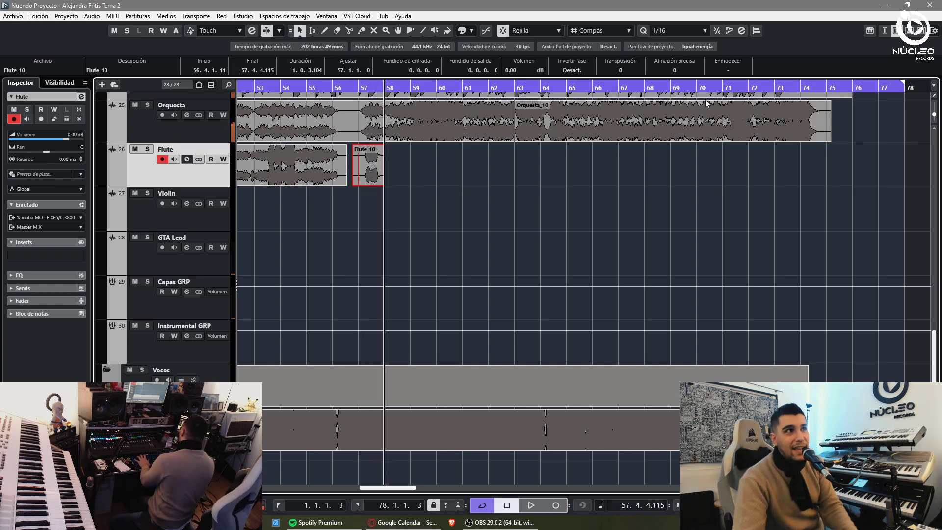
{"action": "key", "text": "Delete"}
{"action": "key", "text": "space"}
{"action": "left_click_drag", "start_coordinate": [337, 89], "coordinate": [380, 89]}
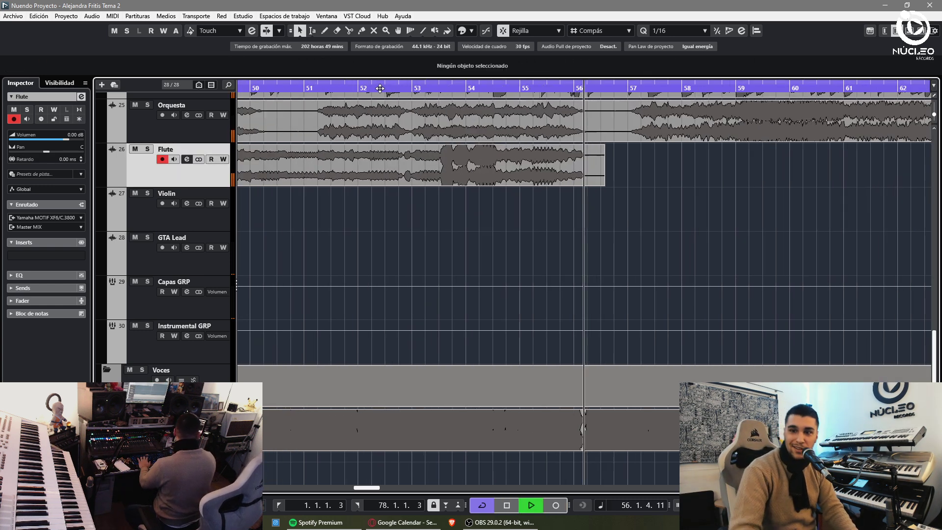
{"action": "key", "text": "KP_Multiply"}
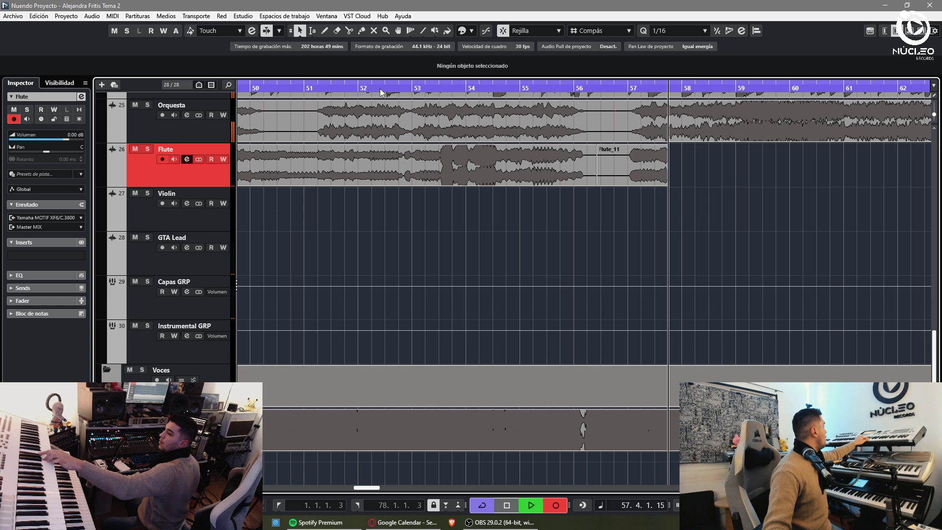
{"action": "key", "text": "space"}
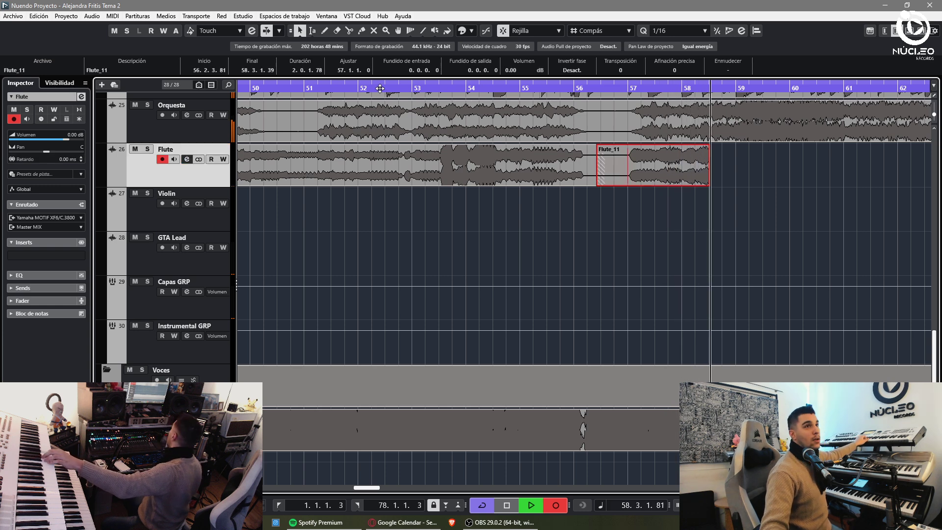
{"action": "key", "text": "KP_Subtract"}
{"action": "key", "text": "Delete"}
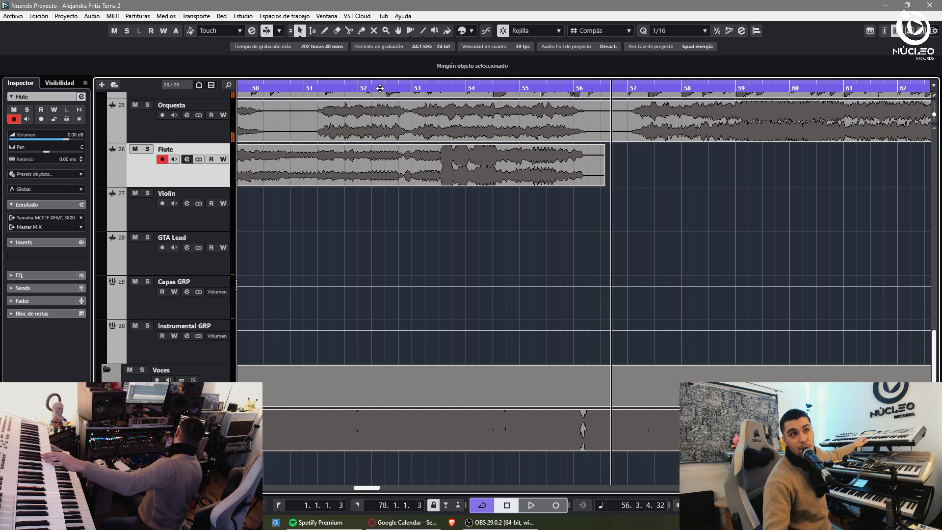
- Record the flute from the end of beat 3 in bar 56 to about bar 66, and the last passage from beat 4 of bar 64 through bar 74
{"action": "key", "text": "KP_Multiply"}
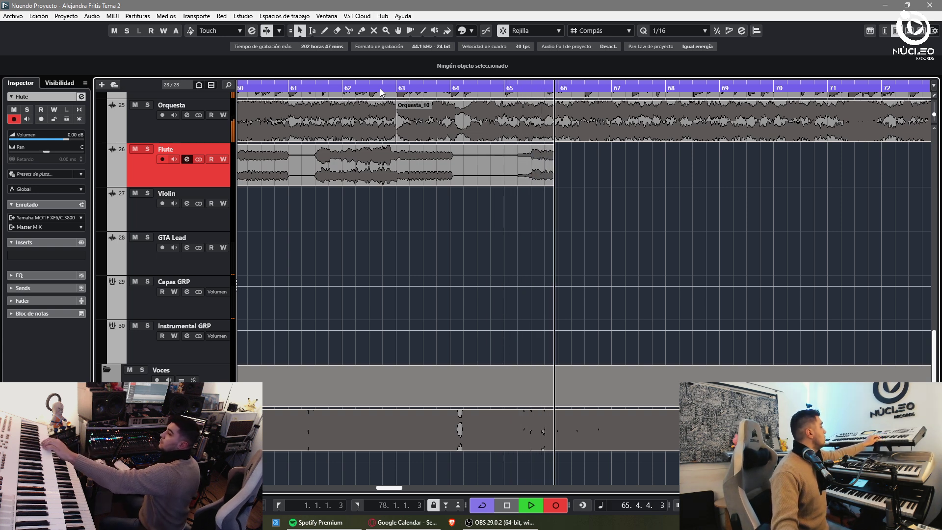
{"action": "key", "text": "space"}
{"action": "key", "text": "KP_Multiply"}
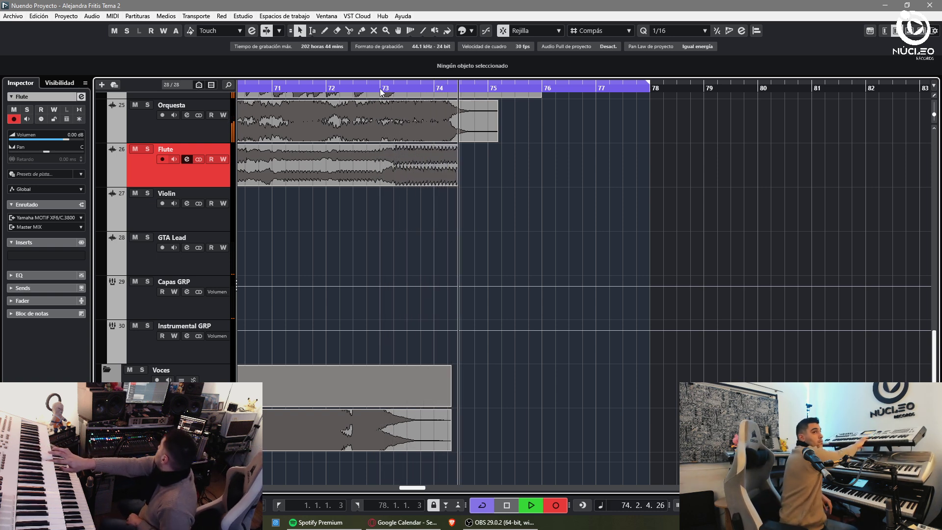
{"action": "key", "text": "KP_Multiply"}
{"action": "key", "text": "g"}
{"action": "key", "text": "g"}
{"action": "key", "text": "g"}
{"action": "key", "text": "g"}
{"action": "key", "text": "g"}
{"action": "key", "text": "g"}
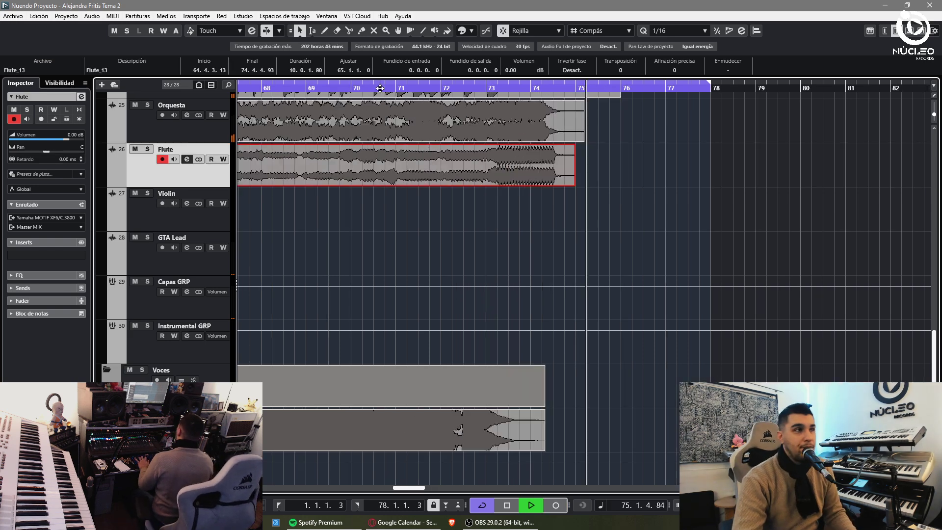
{"action": "key", "text": "g"}
{"action": "key", "text": "g"}
{"action": "key", "text": "g"}
{"action": "key", "text": "g"}
- Return to the song start and swap the two track names: Violin for the recorded track 26, Flute for the empty track 27
{"action": "left_click", "coordinate": [512, 230]}
{"action": "key", "text": "Home"}
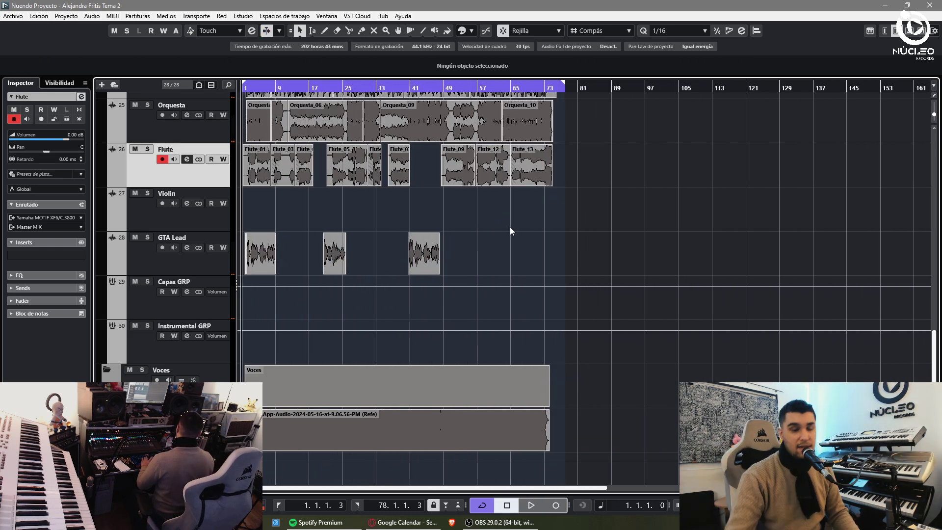
{"action": "double_click", "coordinate": [167, 172]}
{"action": "key", "text": "g"}
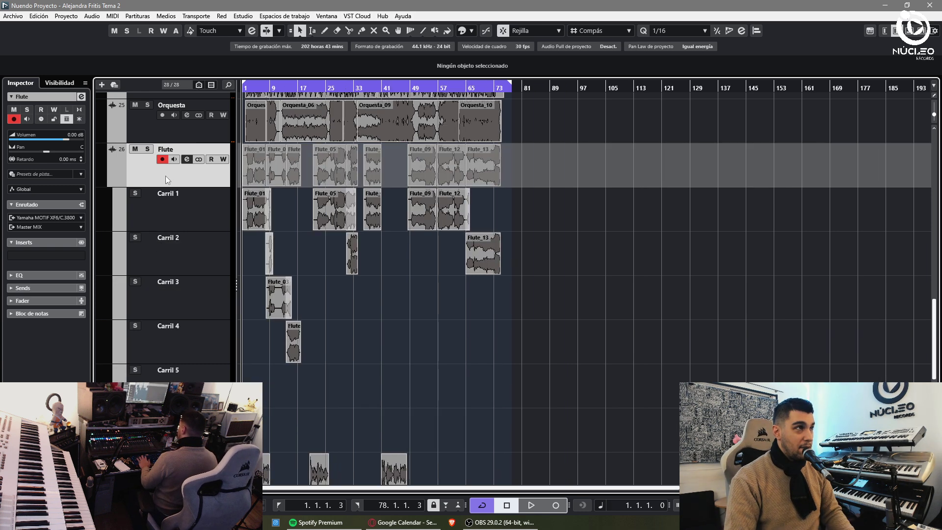
{"action": "double_click", "coordinate": [166, 175]}
{"action": "double_click", "coordinate": [165, 149]}
{"action": "type", "text": "Violin"}
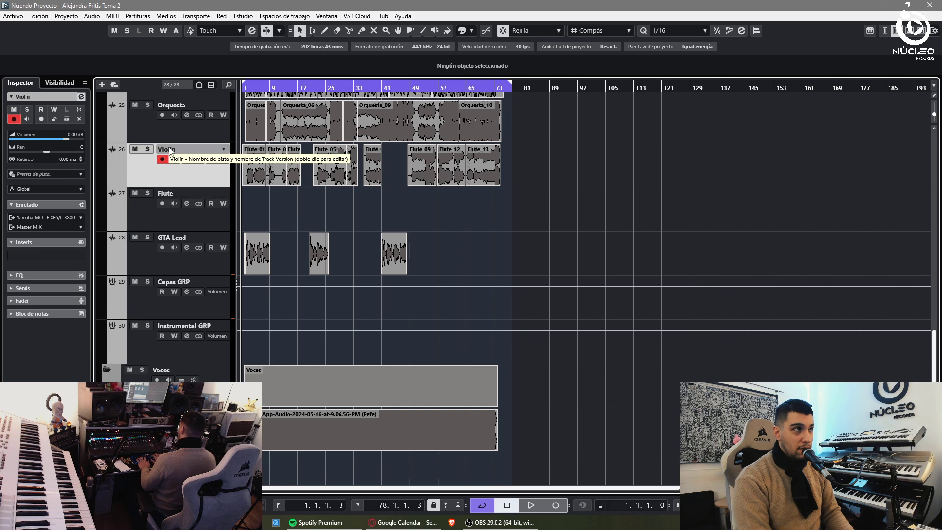
- Solo Violin together with Orquesta, show the Violin take lanes, and trim the silence before the first phrase in bar 2
{"action": "left_click", "coordinate": [148, 148]}
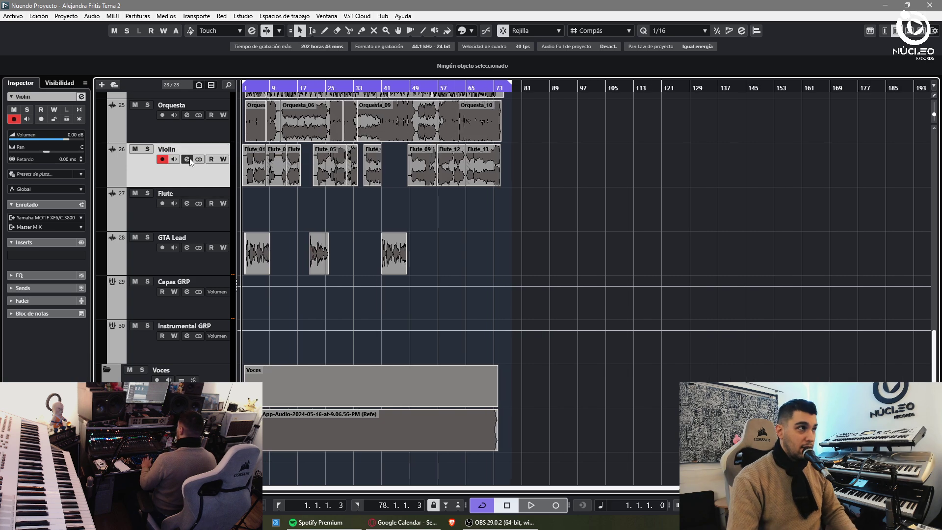
{"action": "key", "text": "h"}
{"action": "key", "text": "h"}
{"action": "key", "text": "h"}
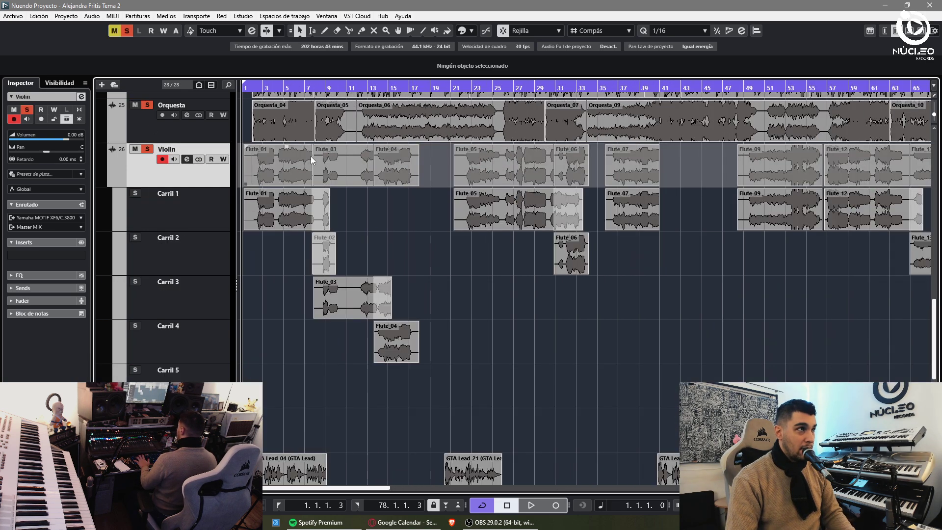
{"action": "left_click_drag", "start_coordinate": [253, 85], "coordinate": [391, 308]}
{"action": "key", "text": "space"}
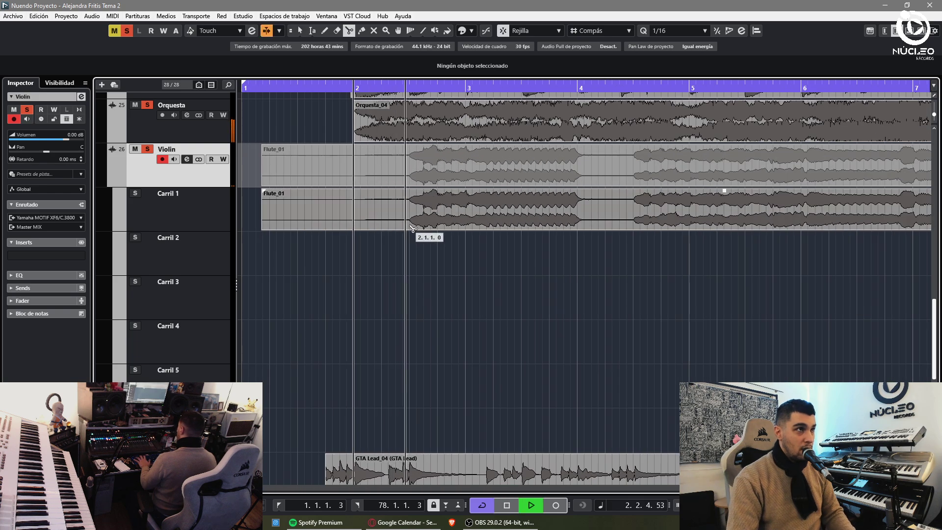
{"action": "key", "text": "h"}
- Copy the CLA-3A compressor from the Orquesta channel to the Violin channel and raise its gain and peak reduction
{"action": "key", "text": "F3"}
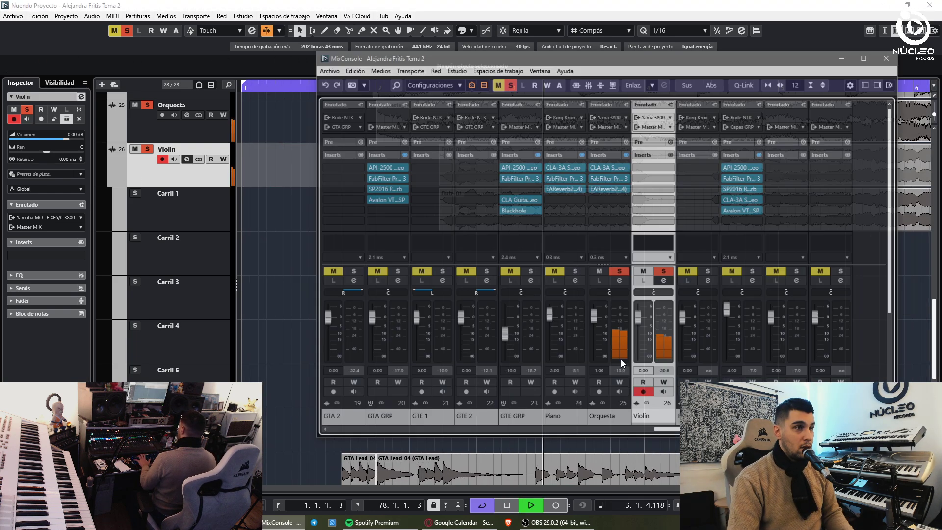
{"action": "left_click_drag", "start_coordinate": [614, 168], "coordinate": [648, 167]}
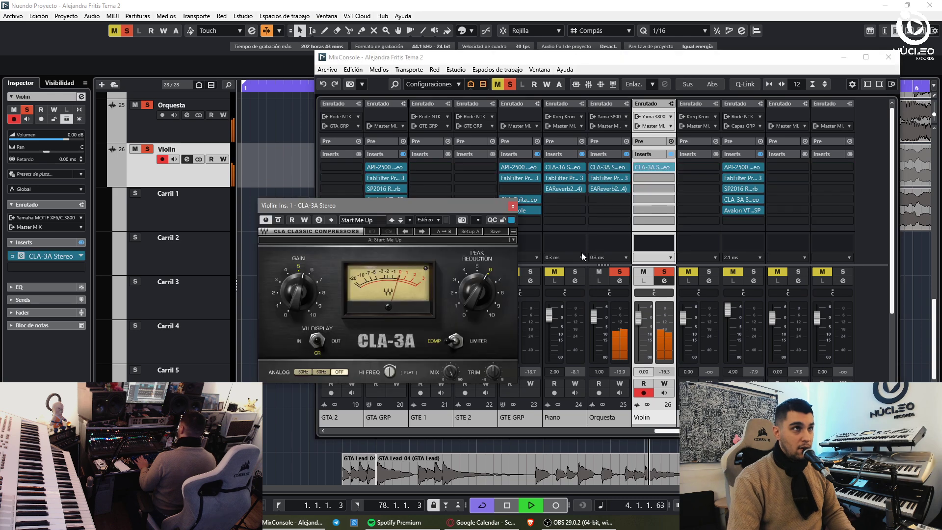
{"action": "left_click_drag", "start_coordinate": [311, 307], "coordinate": [310, 303]}
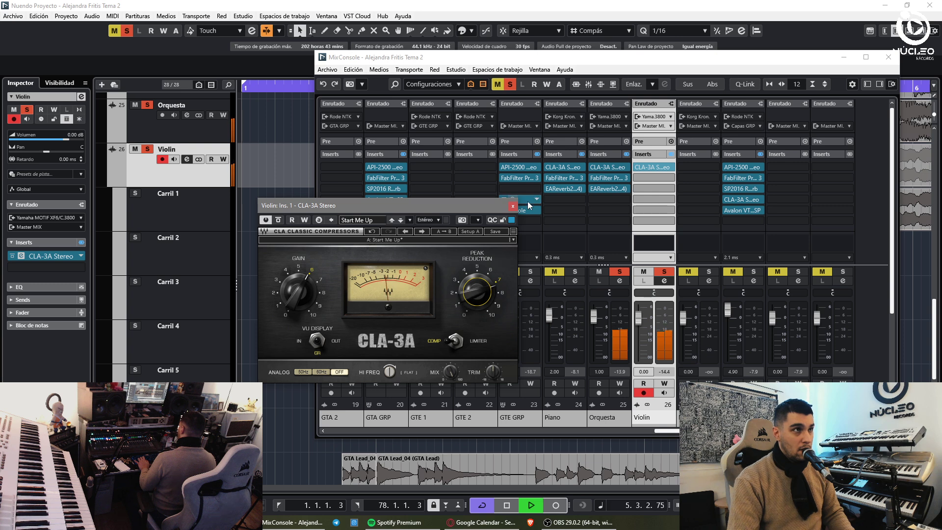
{"action": "left_click", "coordinate": [513, 206]}
- Insert CLA Unplugged Stereo after the Violin compressor, load the Piano Man preset, and adjust its compression and reverb levels
{"action": "left_click", "coordinate": [655, 178]}
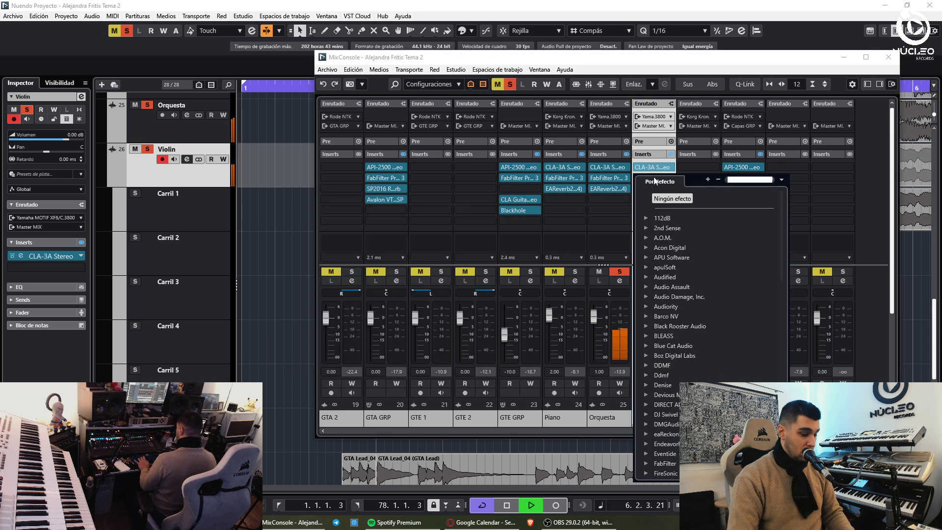
{"action": "type", "text": "cla un"}
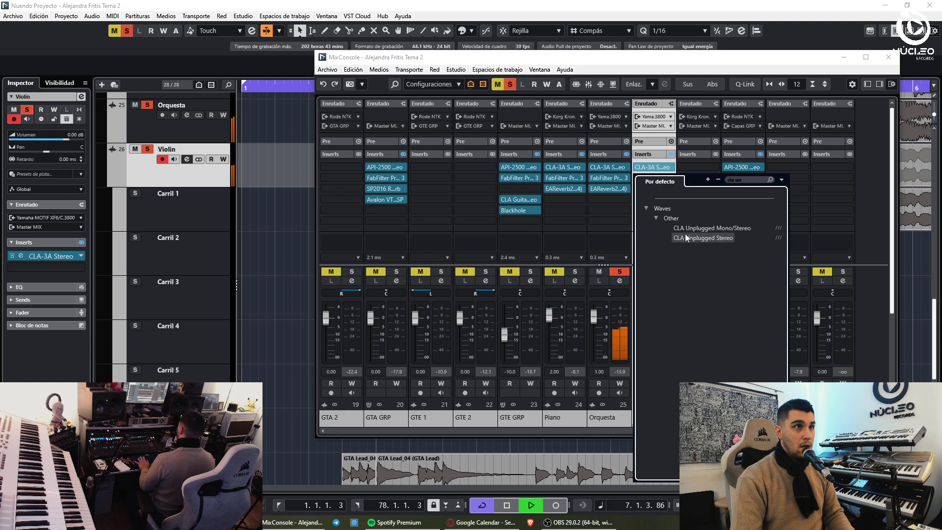
{"action": "left_click", "coordinate": [687, 238]}
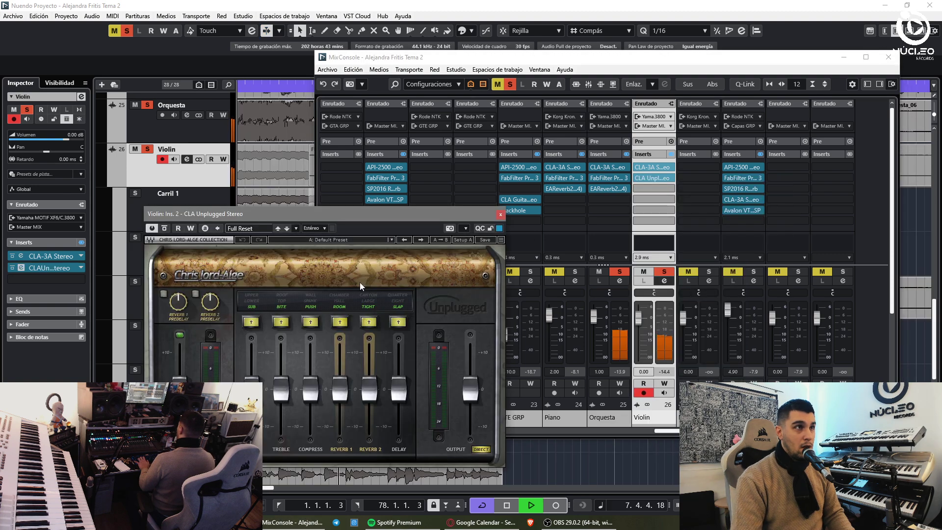
{"action": "left_click", "coordinate": [391, 241]}
{"action": "left_click", "coordinate": [402, 365]}
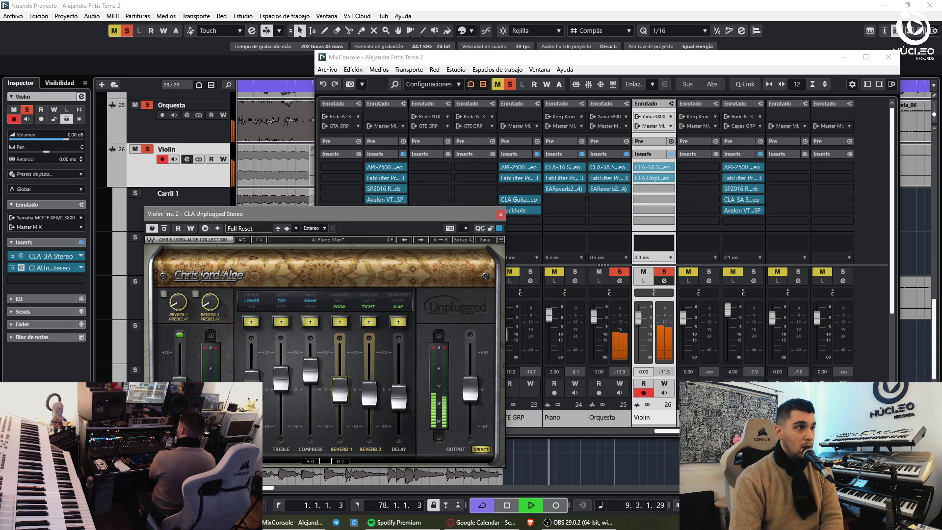
{"action": "left_click_drag", "start_coordinate": [367, 399], "coordinate": [343, 391]}
{"action": "left_click", "coordinate": [501, 214]}
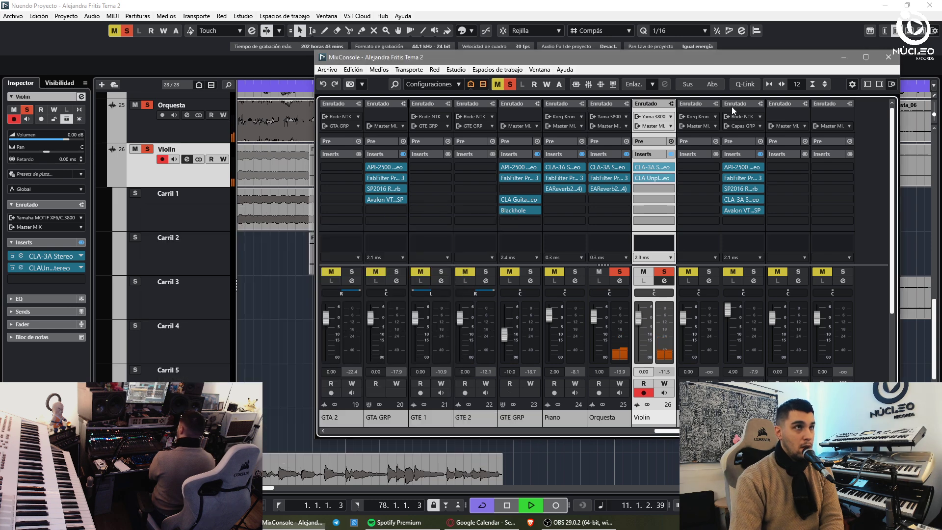
- Close the mixer, play from the beginning of the song, and add Piano to the soloed tracks
{"action": "key", "text": "F3"}
{"action": "left_click", "coordinate": [329, 87]}
{"action": "key", "text": "g"}
{"action": "key", "text": "g"}
{"action": "key", "text": "g"}
{"action": "key", "text": "g"}
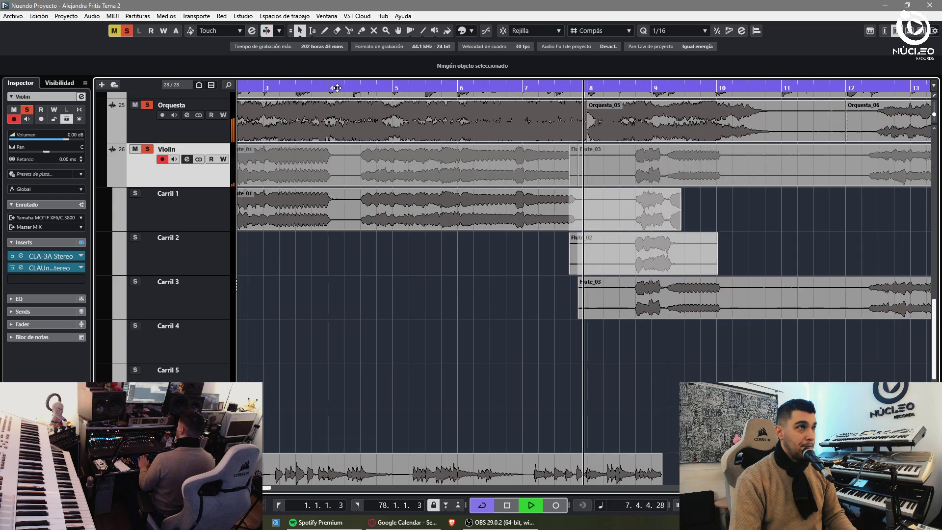
{"action": "left_click", "coordinate": [288, 89]}
{"action": "scroll", "coordinate": [248, 170], "scroll_direction": "up", "scroll_amount": 5}
{"action": "scroll", "coordinate": [213, 211], "scroll_direction": "down", "scroll_amount": 3}
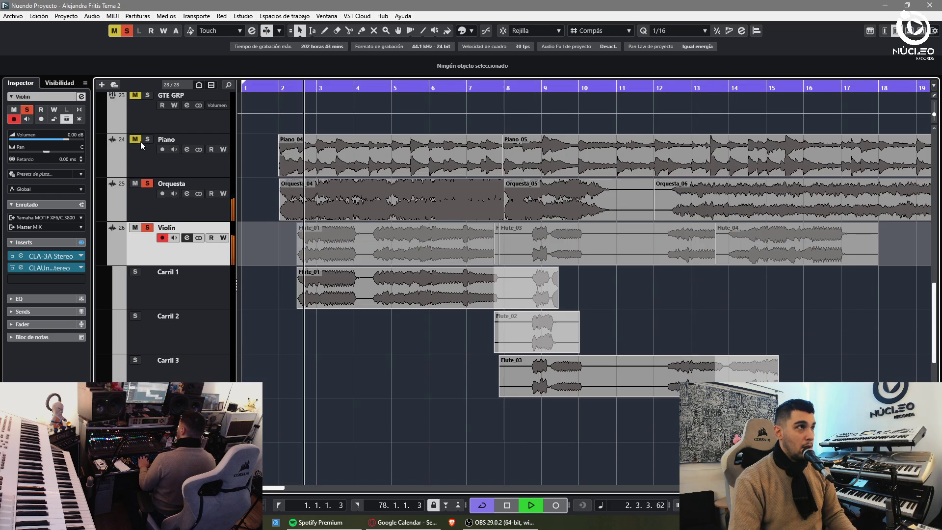
{"action": "key", "text": "h"}
{"action": "key", "text": "h"}
{"action": "left_click", "coordinate": [132, 155]}
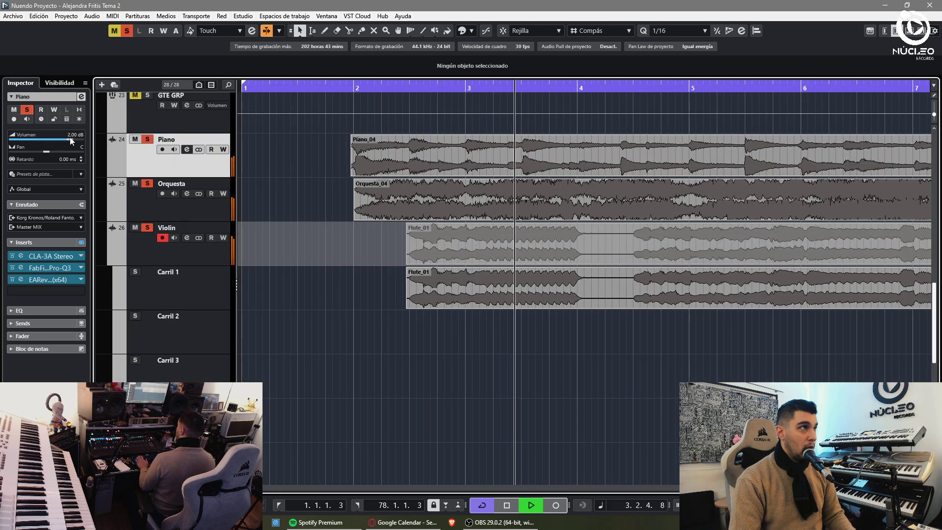
- Set the Violin track volume to -1.05 dB and adjust the gain of the Piano track's CLA-3A compressor
{"action": "left_click", "coordinate": [148, 206]}
{"action": "left_click", "coordinate": [141, 249]}
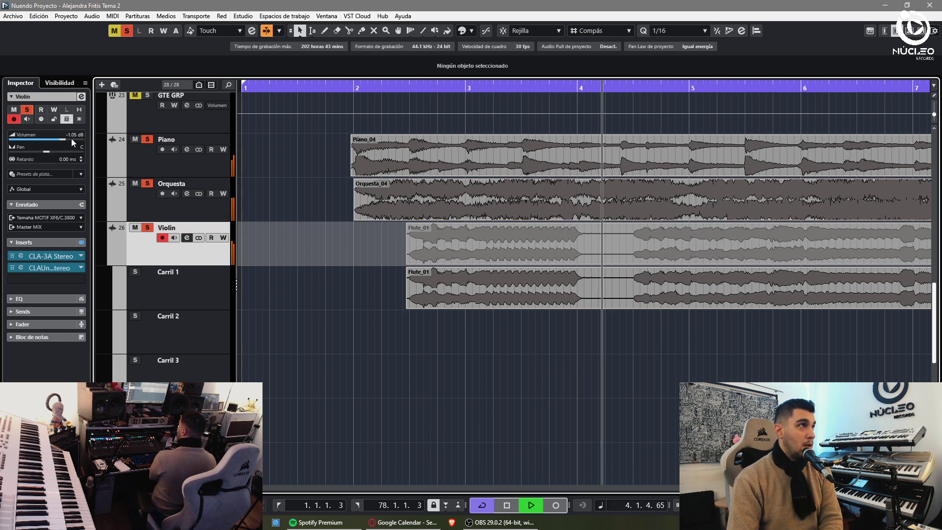
{"action": "left_click", "coordinate": [156, 174]}
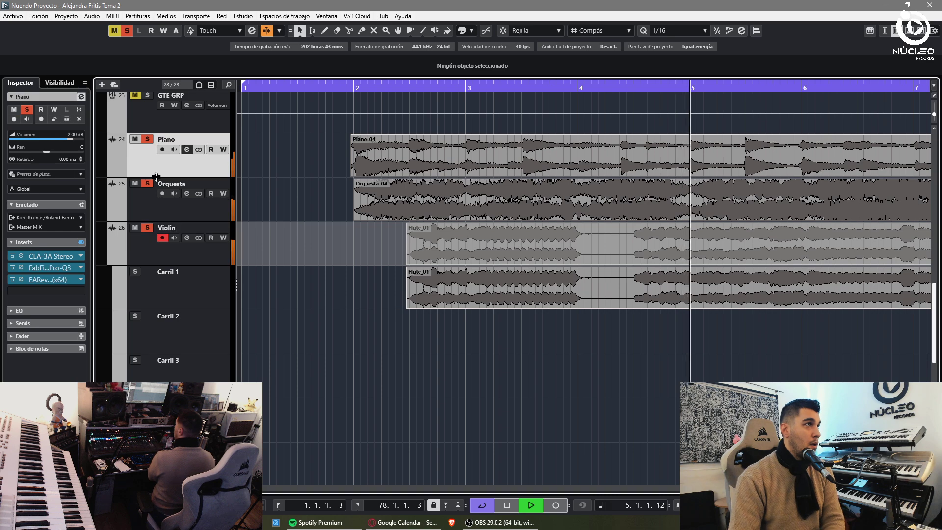
{"action": "left_click", "coordinate": [27, 258]}
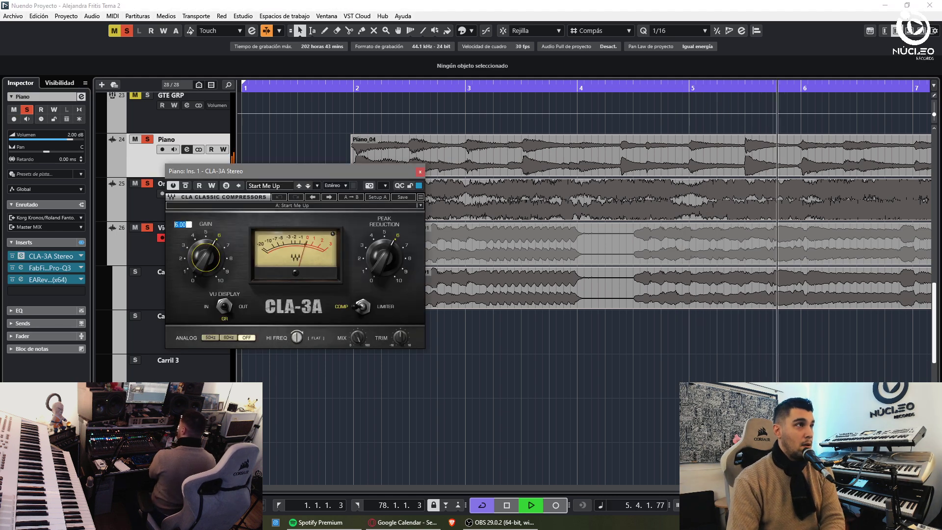
{"action": "left_click", "coordinate": [421, 172]}
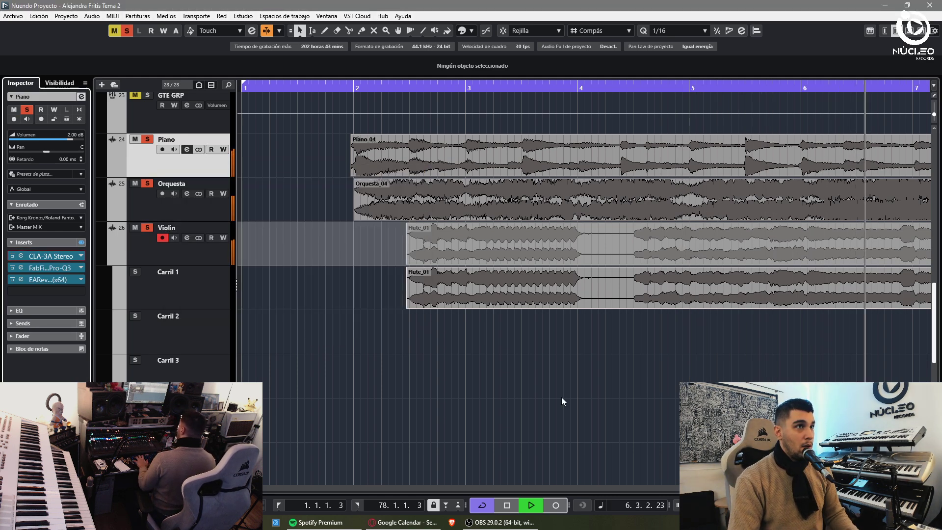
- Trim the empty start of the Flute_03 take up to beat 3 of bar 8, and delete the Flute_02 take
{"action": "key", "text": "g"}
{"action": "key", "text": "g"}
{"action": "key", "text": "g"}
{"action": "key", "text": "h"}
{"action": "left_click", "coordinate": [684, 385]}
{"action": "key", "text": "Delete"}
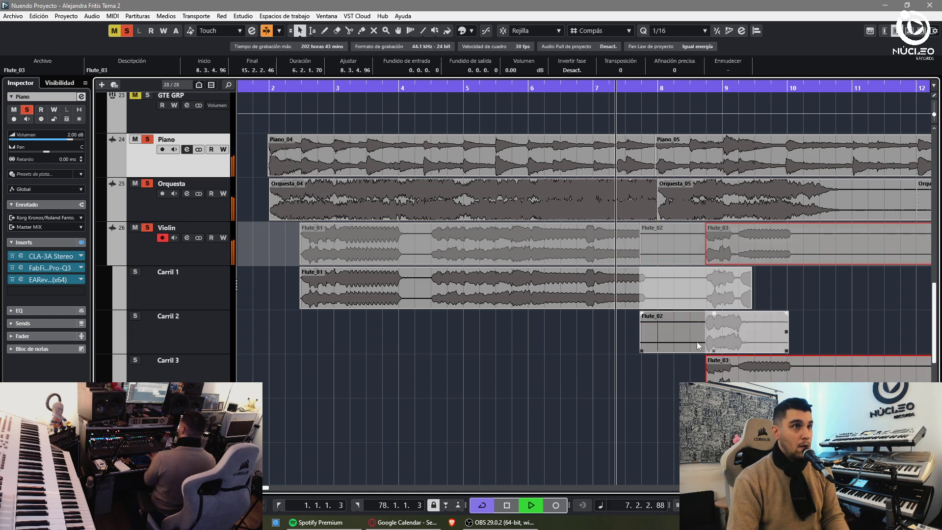
{"action": "left_click", "coordinate": [697, 341], "text": "alt"}
{"action": "left_click", "coordinate": [667, 339]}
{"action": "key", "text": "Delete"}
{"action": "key", "text": "Delete"}
- Split the Flute_01 take at about bar 8 and delete the part after the cut
{"action": "key", "text": "h"}
{"action": "key", "text": "h"}
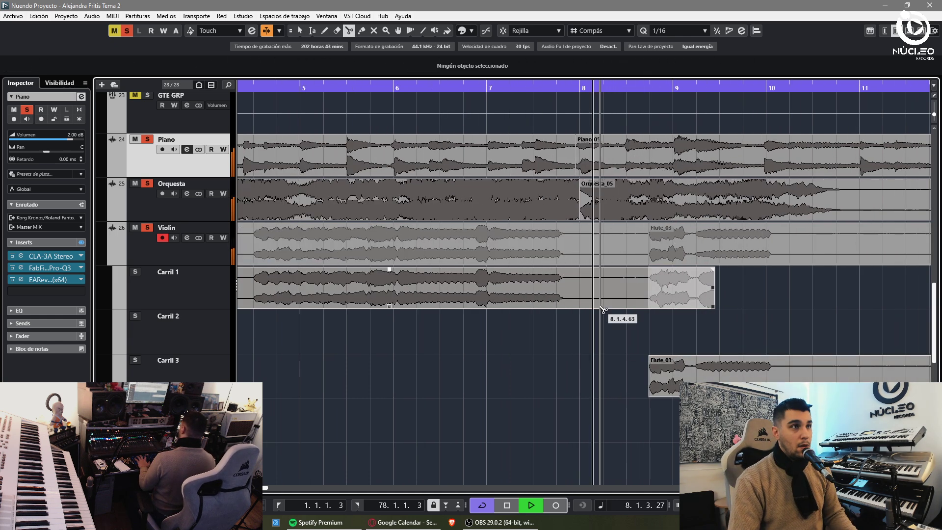
{"action": "left_click", "coordinate": [584, 292], "text": "alt"}
{"action": "left_click", "coordinate": [644, 294]}
{"action": "key", "text": "Delete"}
- Move the Flute_03 take from Carril 3 up to Carril 1, keeping its time position
{"action": "left_click", "coordinate": [664, 390]}
{"action": "key", "text": "h"}
{"action": "key", "text": "h"}
{"action": "key", "text": "h"}
{"action": "key", "text": "h"}
{"action": "key", "text": "h"}
{"action": "key", "text": "h"}
{"action": "key", "text": "h"}
{"action": "left_click_drag", "start_coordinate": [638, 382], "coordinate": [642, 295]}
- Split Flute_03 at about beat 2 of bar 10 and beat 2 of bar 12, and delete the silent section between the cuts
{"action": "key", "text": "g"}
{"action": "key", "text": "g"}
{"action": "key", "text": "g"}
{"action": "key", "text": "g"}
{"action": "key", "text": "g"}
{"action": "key", "text": "g"}
{"action": "key", "text": "g"}
{"action": "key", "text": "h"}
{"action": "key", "text": "3"}
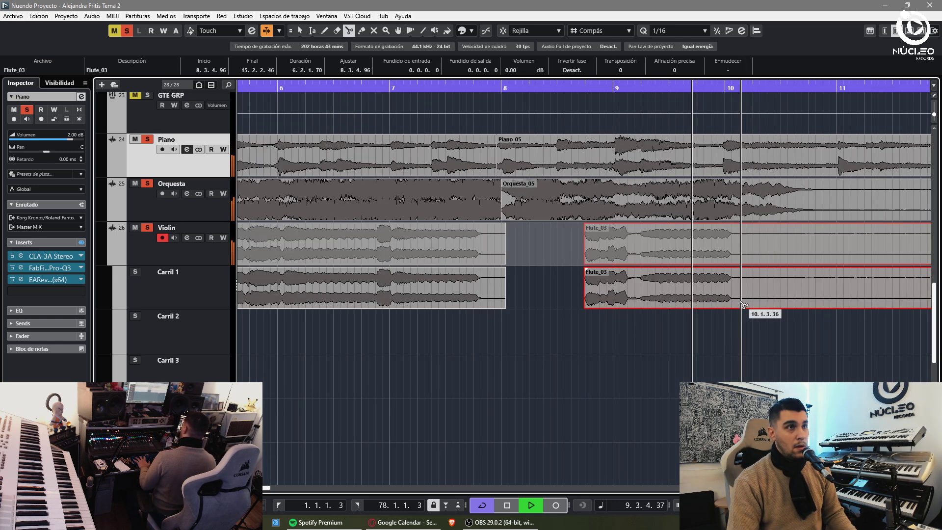
{"action": "left_click", "coordinate": [777, 301]}
{"action": "key", "text": "g"}
{"action": "key", "text": "g"}
{"action": "key", "text": "g"}
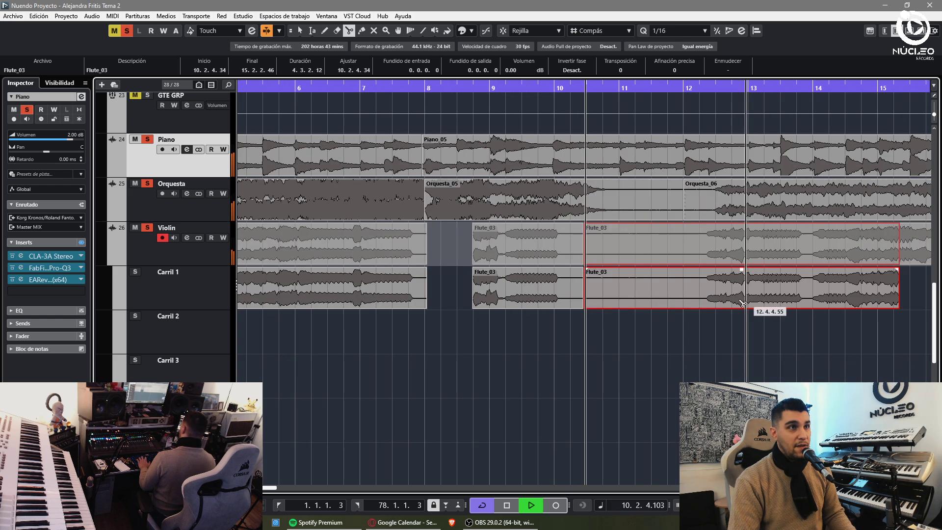
{"action": "left_click", "coordinate": [703, 303]}
{"action": "key", "text": "1"}
{"action": "left_click", "coordinate": [683, 300]}
{"action": "key", "text": "Delete"}
{"action": "key", "text": "h"}
{"action": "key", "text": "h"}
{"action": "key", "text": "h"}
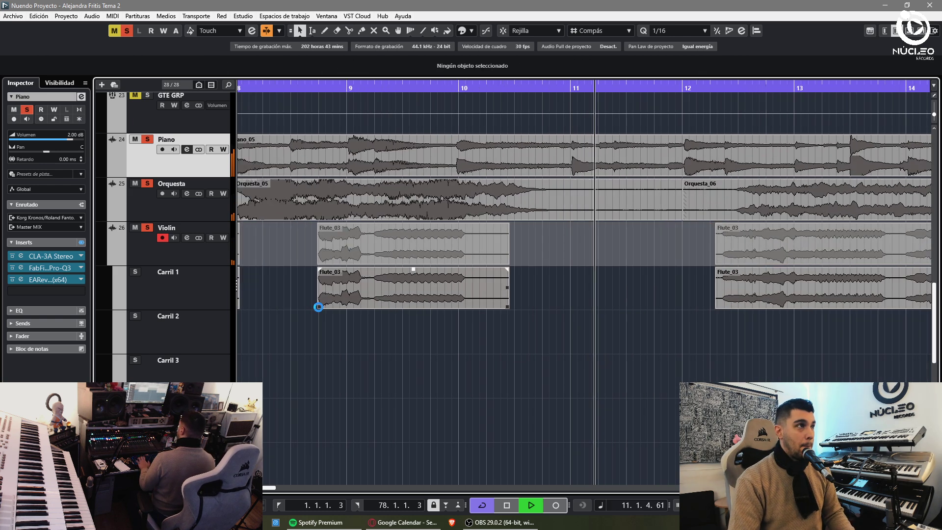
- Add GTE GRP and its guitar tracks to the soloed tracks, and set the group's volume to -8.00 dB
{"action": "key", "text": "g"}
{"action": "key", "text": "g"}
{"action": "scroll", "coordinate": [147, 221], "scroll_direction": "up", "scroll_amount": 2}
{"action": "key", "text": "g"}
{"action": "key", "text": "g"}
{"action": "left_click", "coordinate": [147, 174]}
{"action": "key", "text": "h"}
{"action": "key", "text": "h"}
{"action": "key", "text": "h"}
{"action": "key", "text": "h"}
{"action": "key", "text": "h"}
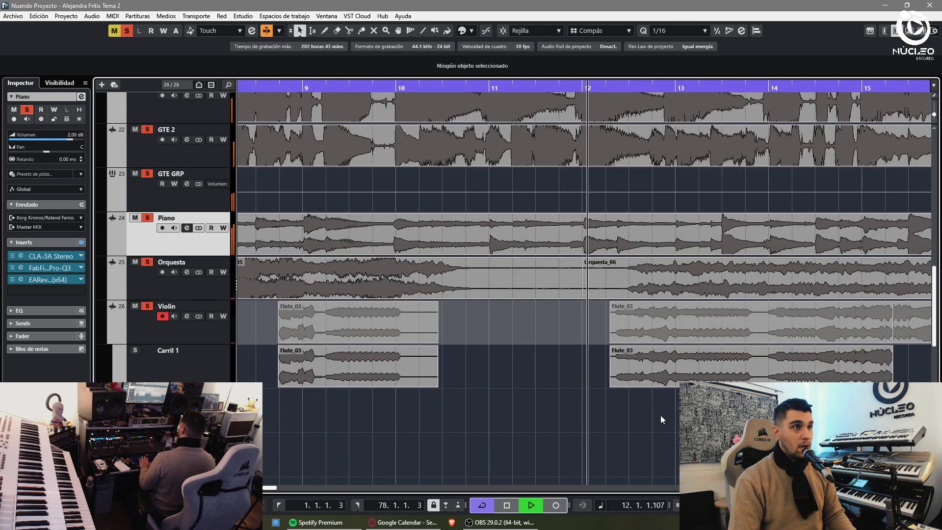
{"action": "scroll", "coordinate": [406, 288], "scroll_direction": "down", "scroll_amount": 2}
{"action": "left_click", "coordinate": [159, 131]}
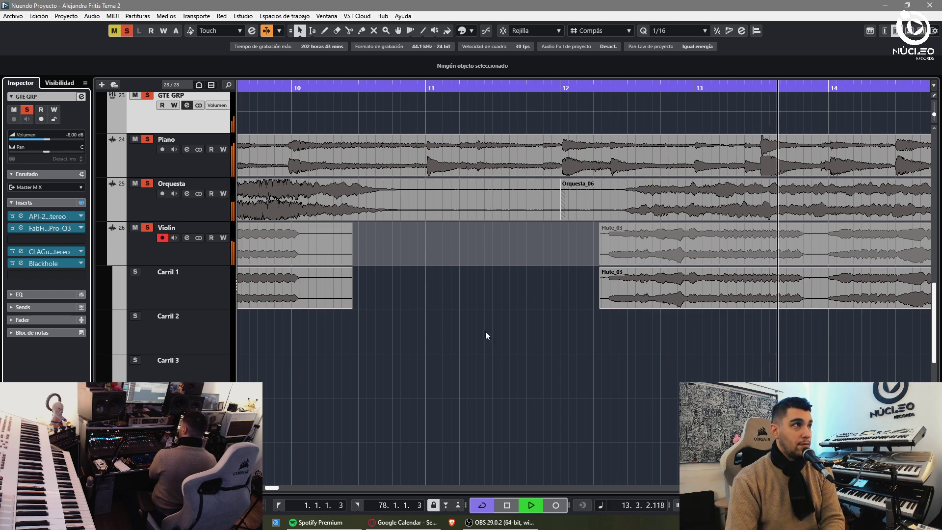
- Trim the start of the Flute_04 take up to the end of bar 13, and move the take to Carril 1
{"action": "key", "text": "g"}
{"action": "key", "text": "3"}
{"action": "left_click", "coordinate": [586, 434]}
{"action": "key", "text": "1"}
{"action": "left_click", "coordinate": [572, 432]}
{"action": "key", "text": "Delete"}
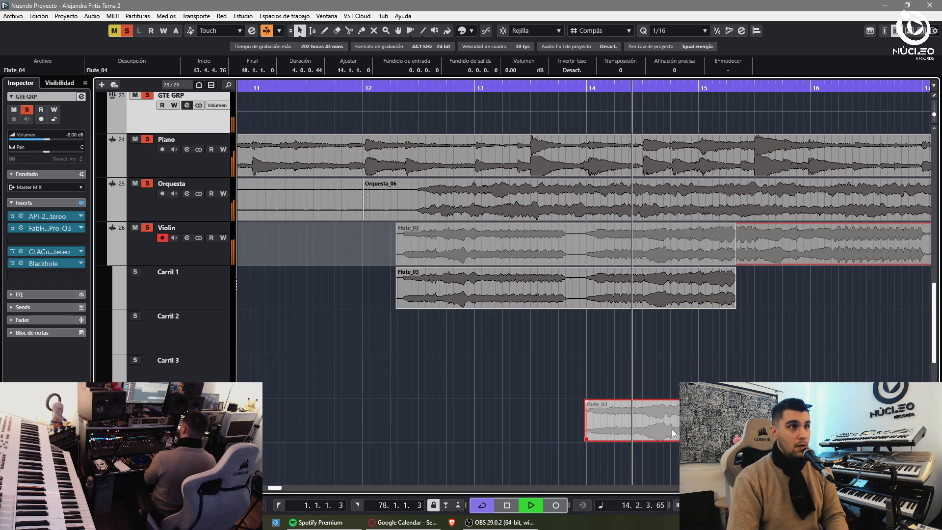
{"action": "left_click_drag", "start_coordinate": [672, 431], "coordinate": [695, 298]}
- Cut Flute_03 at about bar 14, delete its overlapping remainder, and crossfade it into Flute_04
{"action": "key", "text": "3"}
{"action": "left_click", "coordinate": [584, 293]}
{"action": "key", "text": "1"}
{"action": "left_click", "coordinate": [611, 298]}
{"action": "key", "text": "Delete"}
{"action": "left_click_drag", "start_coordinate": [551, 325], "coordinate": [608, 294]}
{"action": "key", "text": "x"}
{"action": "left_click", "coordinate": [731, 340]}
- Split Flute_04 at about beat 2 of bar 17 and delete its silent tail
{"action": "key", "text": "g"}
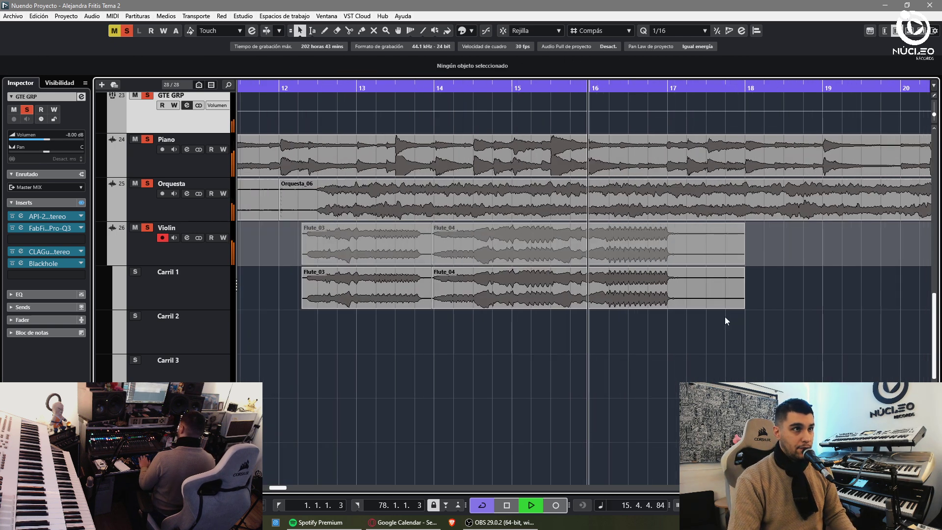
{"action": "key", "text": "3"}
{"action": "left_click", "coordinate": [686, 291]}
{"action": "key", "text": "1"}
{"action": "left_click", "coordinate": [709, 292]}
{"action": "key", "text": "Delete"}
- Split Flute_05 on Carril 1 at about beat 2 of bar 22 and delete its silent start
{"action": "scroll", "coordinate": [711, 374], "scroll_direction": "down", "scroll_amount": 4}
{"action": "key", "text": "g"}
{"action": "key", "text": "g"}
{"action": "key", "text": "g"}
{"action": "key", "text": "g"}
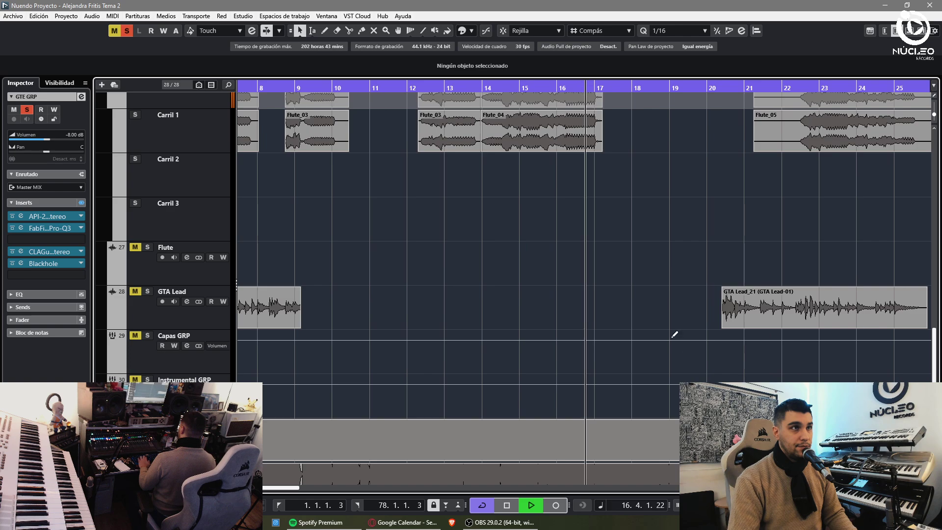
{"action": "scroll", "coordinate": [658, 294], "scroll_direction": "up", "scroll_amount": 2}
{"action": "key", "text": "h"}
{"action": "key", "text": "h"}
{"action": "key", "text": "h"}
{"action": "key", "text": "g"}
{"action": "scroll", "coordinate": [835, 270], "scroll_direction": "left", "scroll_amount": 3}
{"action": "left_click", "coordinate": [843, 273]}
{"action": "key", "text": "g"}
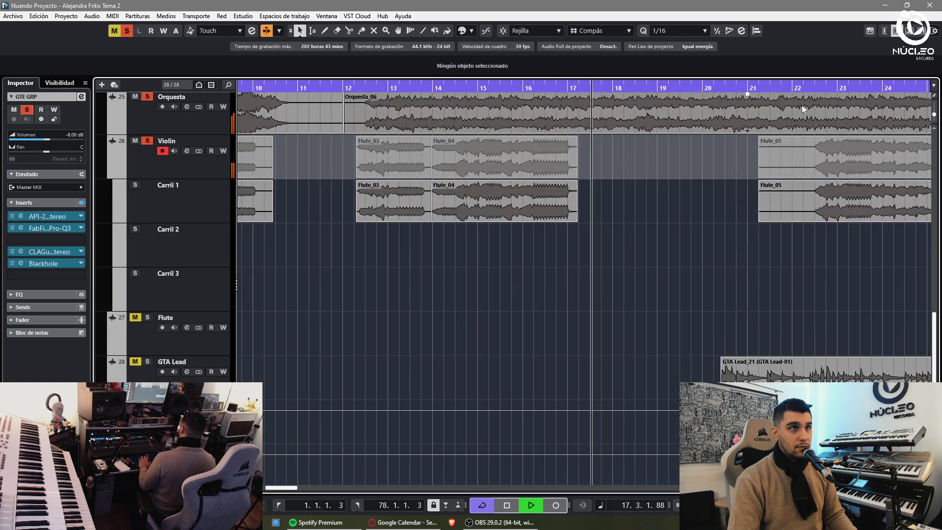
{"action": "left_click", "coordinate": [808, 88]}
{"action": "key", "text": "h"}
{"action": "key", "text": "h"}
{"action": "key", "text": "h"}
{"action": "key", "text": "h"}
{"action": "key", "text": "h"}
{"action": "key", "text": "h"}
{"action": "left_click", "coordinate": [550, 216]}
{"action": "key", "text": "Delete"}
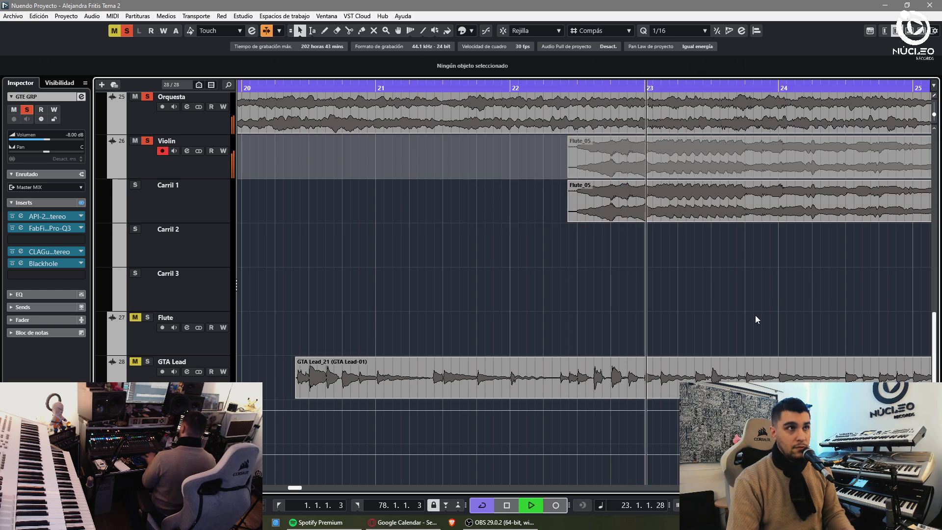
- Cut Flute_05 on both sides of the silence between about bar 25 beat 3 and bar 26, and delete that section
{"action": "key", "text": "g"}
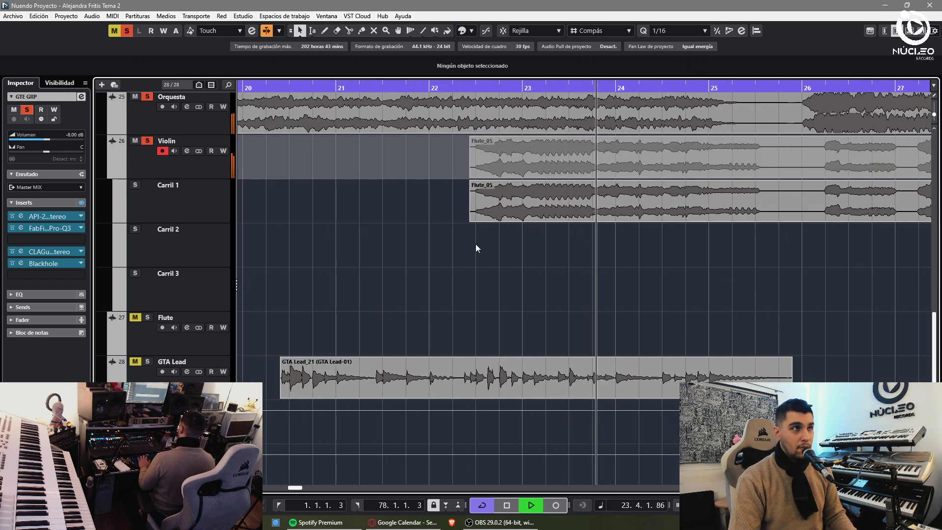
{"action": "key", "text": "g"}
{"action": "key", "text": "g"}
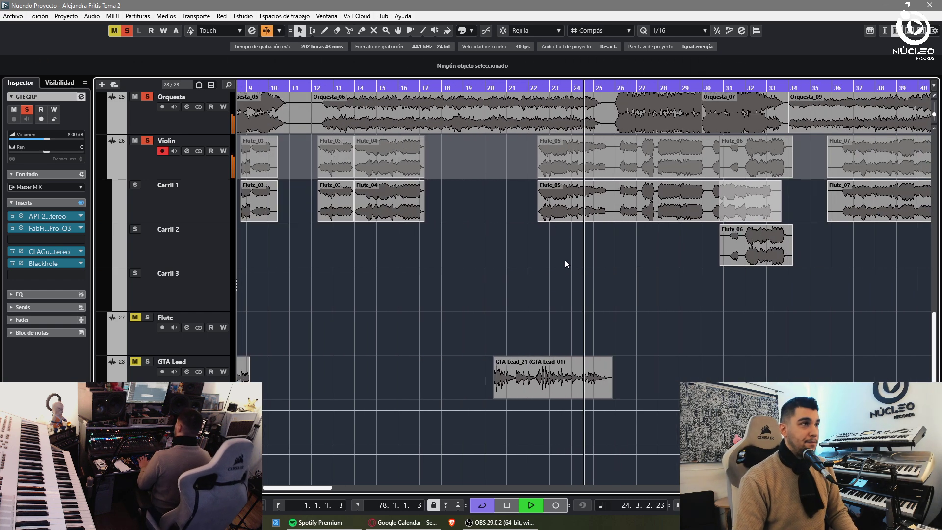
{"action": "key", "text": "h"}
{"action": "key", "text": "h"}
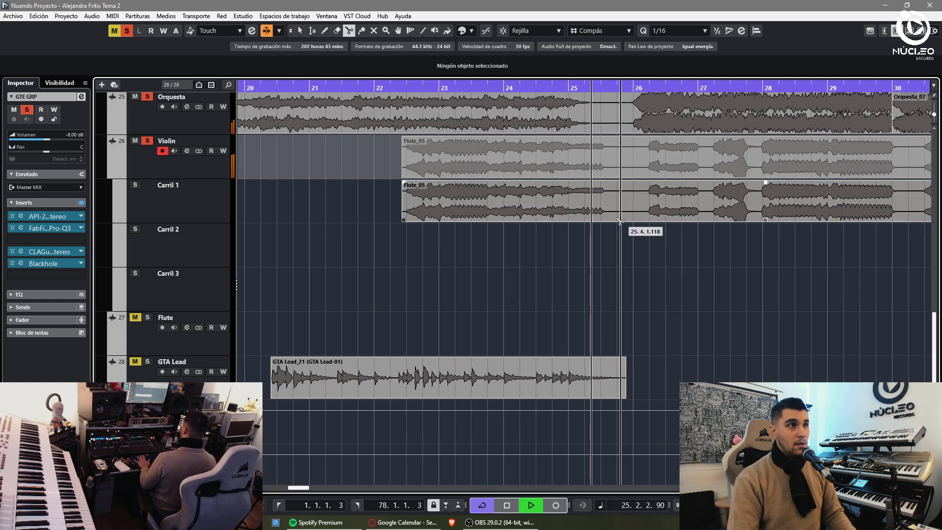
{"action": "left_click", "coordinate": [611, 210], "text": "alt"}
{"action": "left_click", "coordinate": [644, 201], "text": "alt"}
{"action": "left_click", "coordinate": [619, 205]}
{"action": "key", "text": "Delete"}
- Trim the start of Flute_06 on Carril 2 up to about bar 32
{"action": "key", "text": "g"}
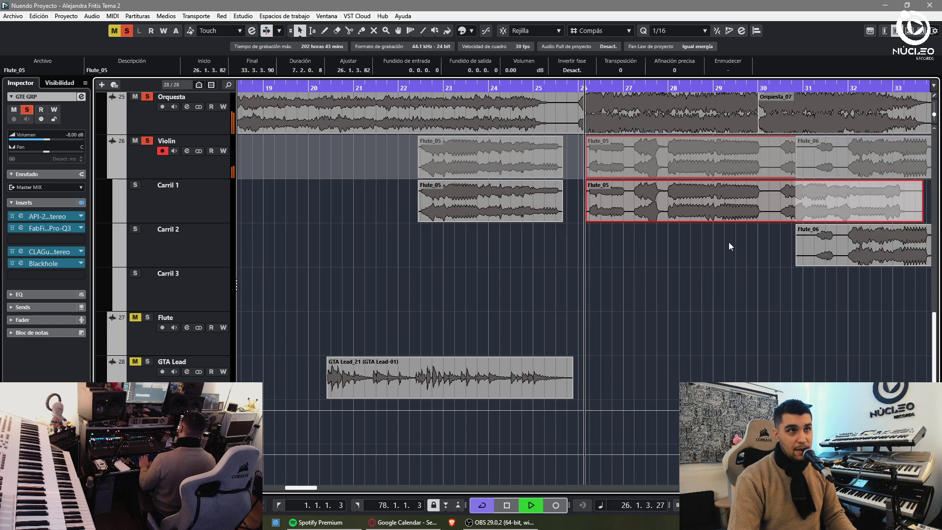
{"action": "left_click", "coordinate": [889, 261]}
{"action": "key", "text": "Delete"}
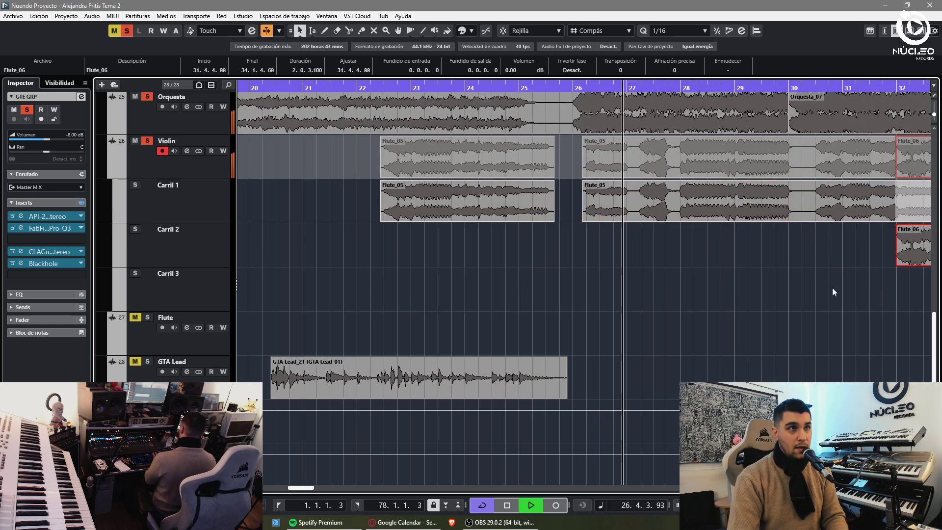
{"action": "key", "text": "h"}
{"action": "key", "text": "h"}
{"action": "key", "text": "h"}
{"action": "key", "text": "h"}
{"action": "key", "text": "g"}
{"action": "key", "text": "g"}
{"action": "left_click", "coordinate": [586, 286]}
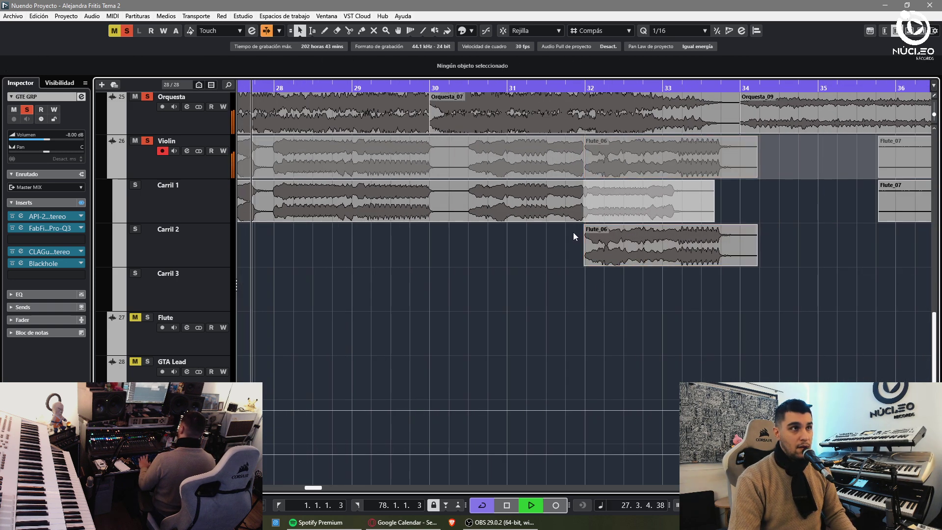
{"action": "key", "text": "3"}
{"action": "key", "text": "1"}
{"action": "key", "text": "h"}
{"action": "key", "text": "g"}
{"action": "key", "text": "h"}
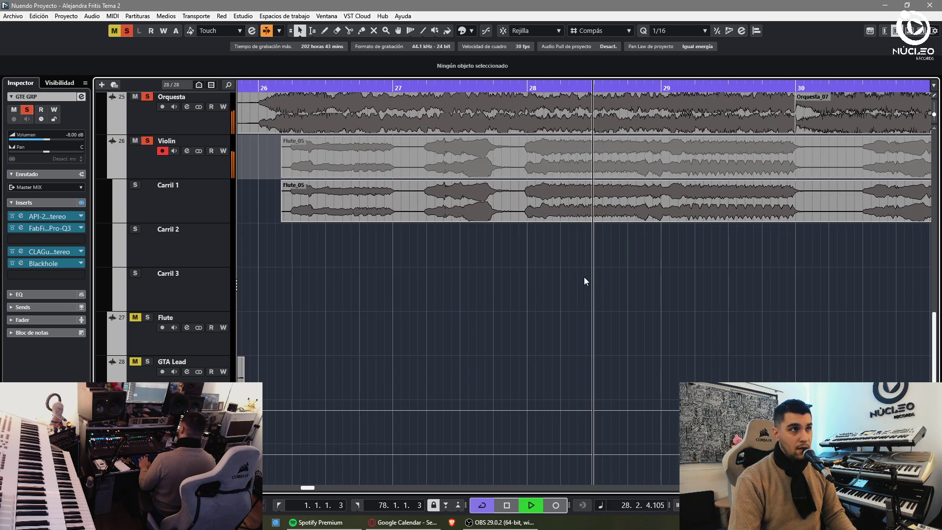
- Set the Violin track's volume to -6.00 dB
{"action": "key", "text": "g"}
{"action": "key", "text": "g"}
{"action": "left_click", "coordinate": [140, 168]}
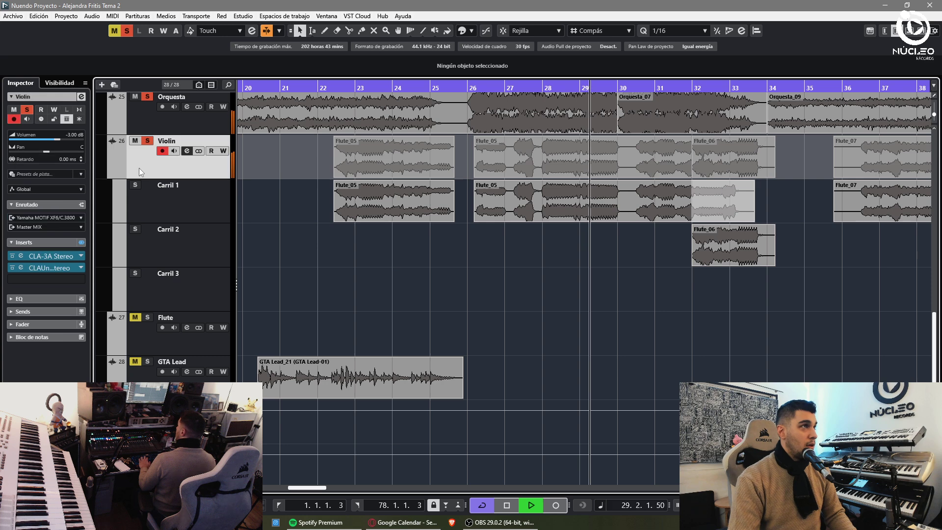
{"action": "left_click", "coordinate": [74, 140]}
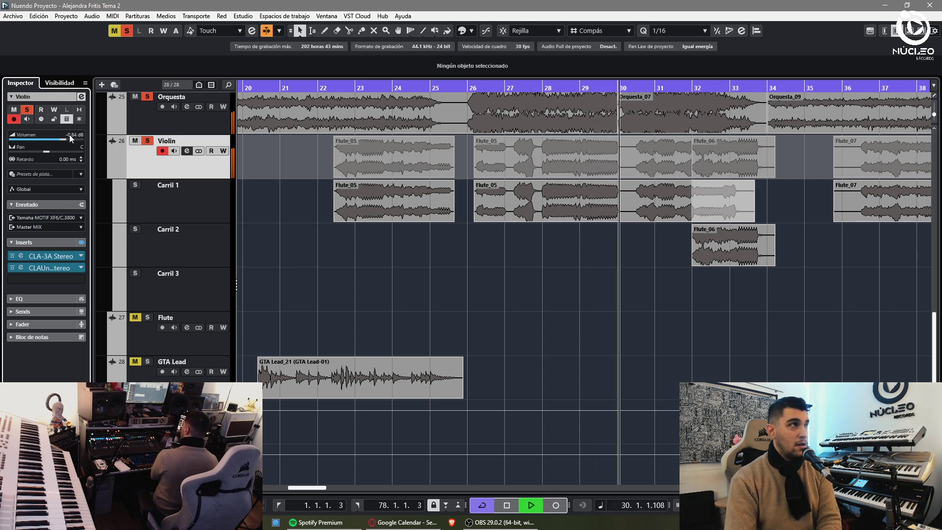
{"action": "double_click", "coordinate": [69, 135]}
{"action": "type", "text": "-6"}
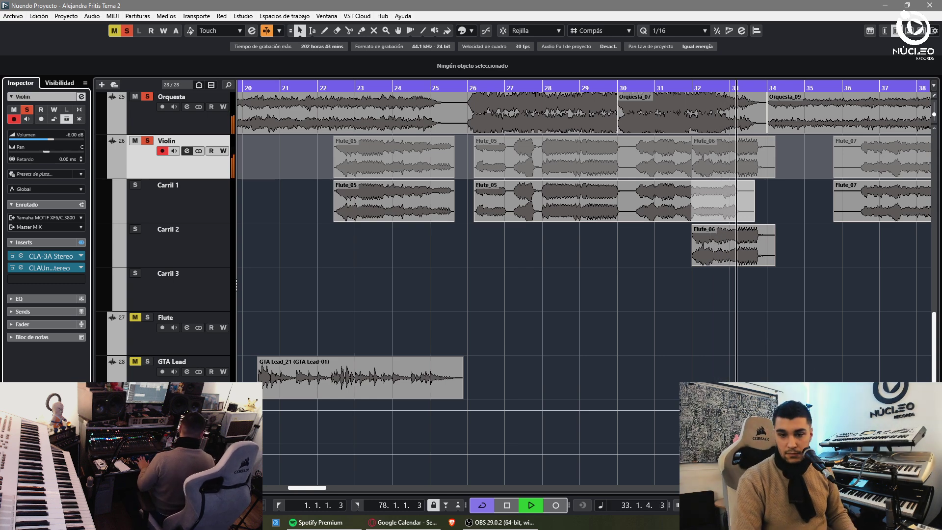
- Cut Flute_05 at bar 32, delete its overlapping remainder, and move Flute_06 up to Carril 1
{"action": "key", "text": "g"}
{"action": "key", "text": "h"}
{"action": "key", "text": "h"}
{"action": "key", "text": "h"}
{"action": "key", "text": "3"}
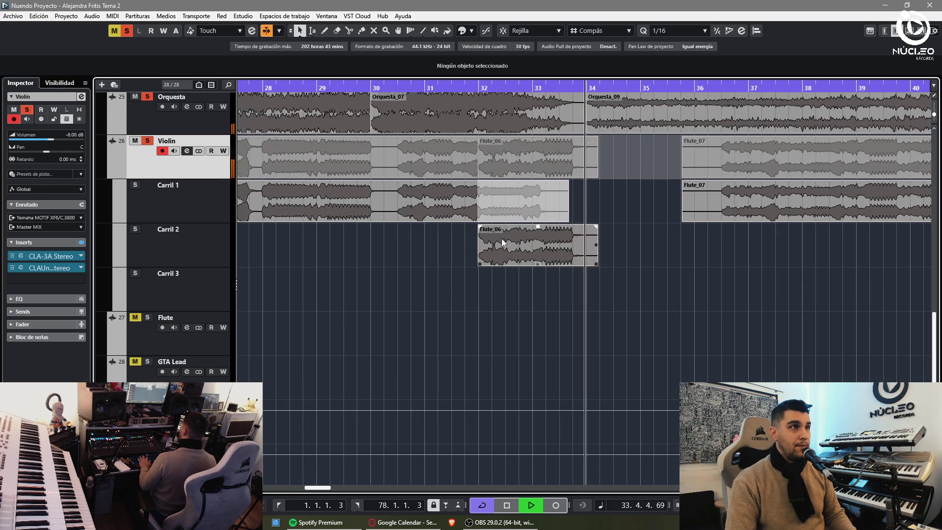
{"action": "left_click", "coordinate": [481, 212]}
{"action": "key", "text": "1"}
{"action": "key", "text": "Delete"}
{"action": "left_click_drag", "start_coordinate": [507, 233], "coordinate": [491, 221]}
{"action": "left_click", "coordinate": [533, 262]}
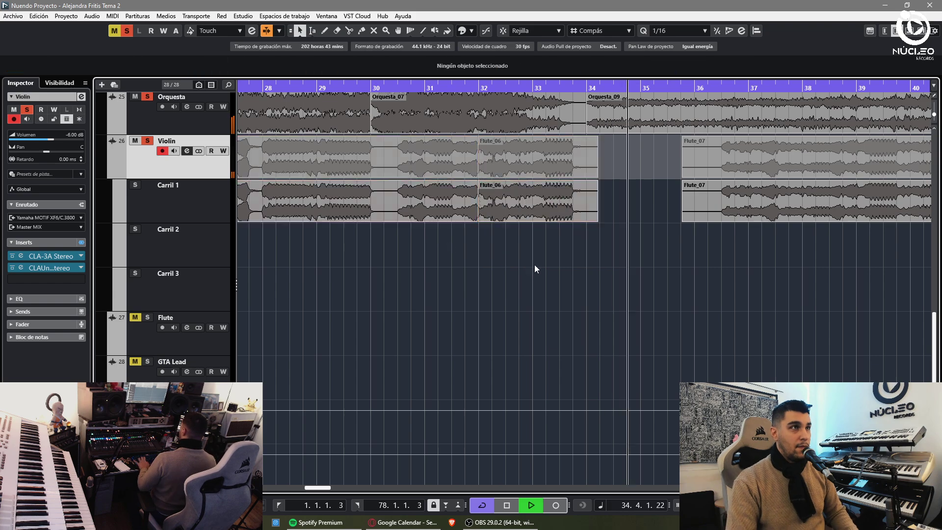
- Split Flute_07 at about beat 2 of bar 36 and delete its silent start
{"action": "key", "text": "g"}
{"action": "key", "text": "g"}
{"action": "key", "text": "h"}
{"action": "key", "text": "h"}
{"action": "key", "text": "3"}
{"action": "left_click", "coordinate": [656, 212]}
{"action": "key", "text": "1"}
{"action": "key", "text": "Delete"}
{"action": "key", "text": "g"}
{"action": "key", "text": "g"}
{"action": "key", "text": "g"}
{"action": "key", "text": "g"}
{"action": "key", "text": "g"}
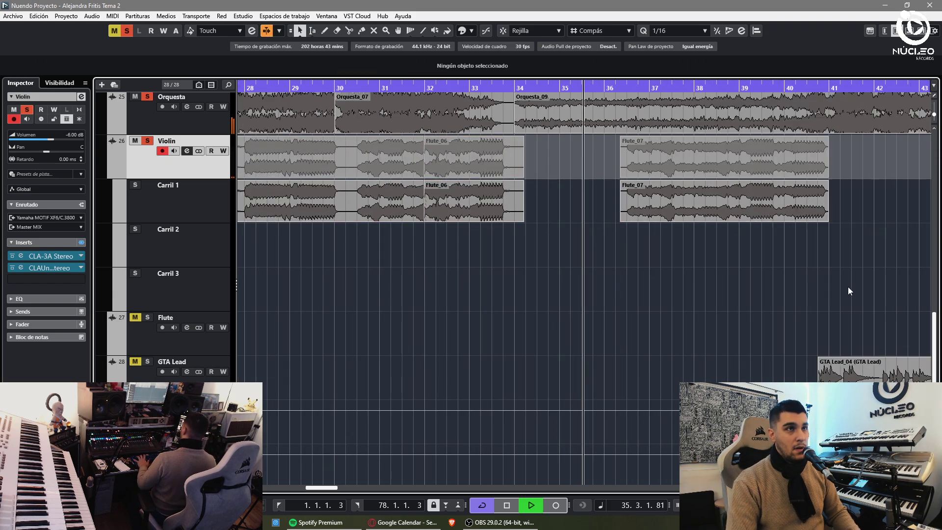
{"action": "scroll", "coordinate": [734, 322], "scroll_direction": "up", "scroll_amount": 4}
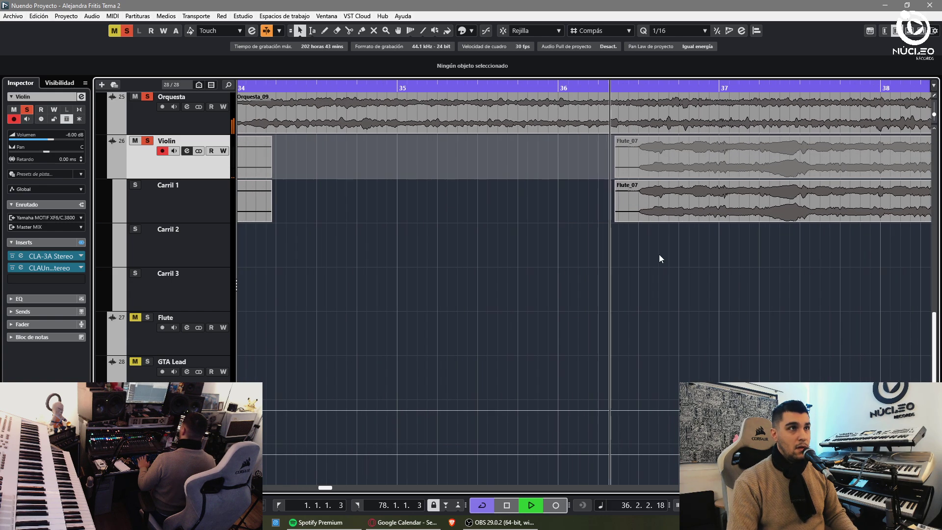
{"action": "scroll", "coordinate": [695, 257], "scroll_direction": "down", "scroll_amount": 5}
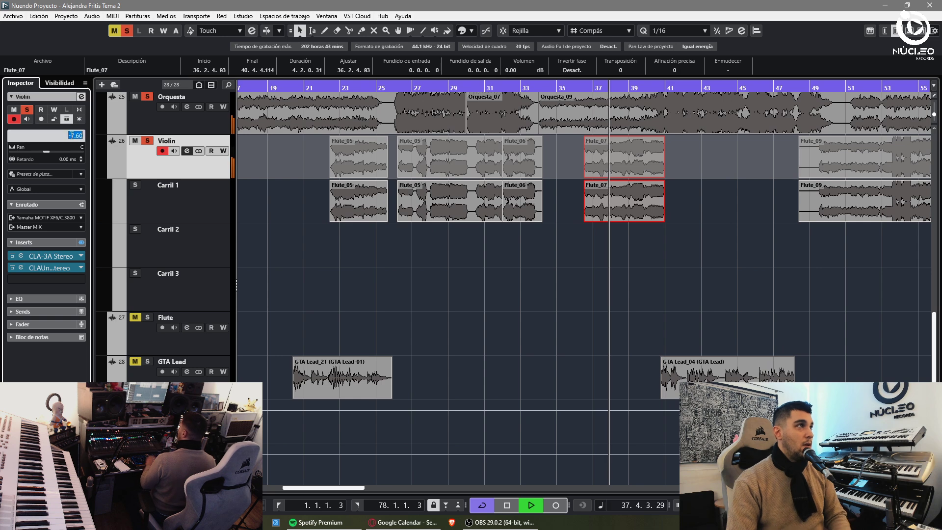
- Route the Violin track's output to Capas GRP and set its volume back to -6.00 dB after trying -10 dB
{"action": "double_click", "coordinate": [71, 139]}
{"action": "type", "text": "-10"}
{"action": "left_click", "coordinate": [45, 227]}
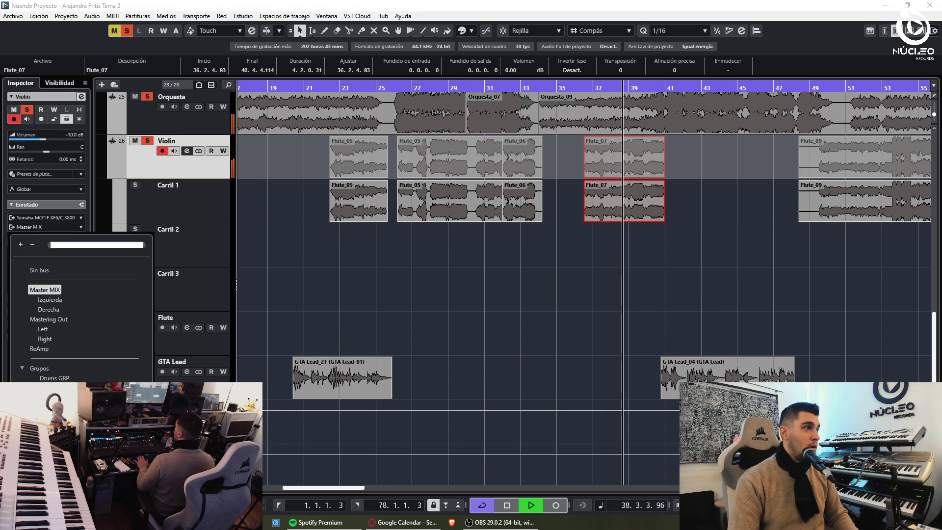
{"action": "left_click", "coordinate": [54, 417]}
{"action": "double_click", "coordinate": [72, 136]}
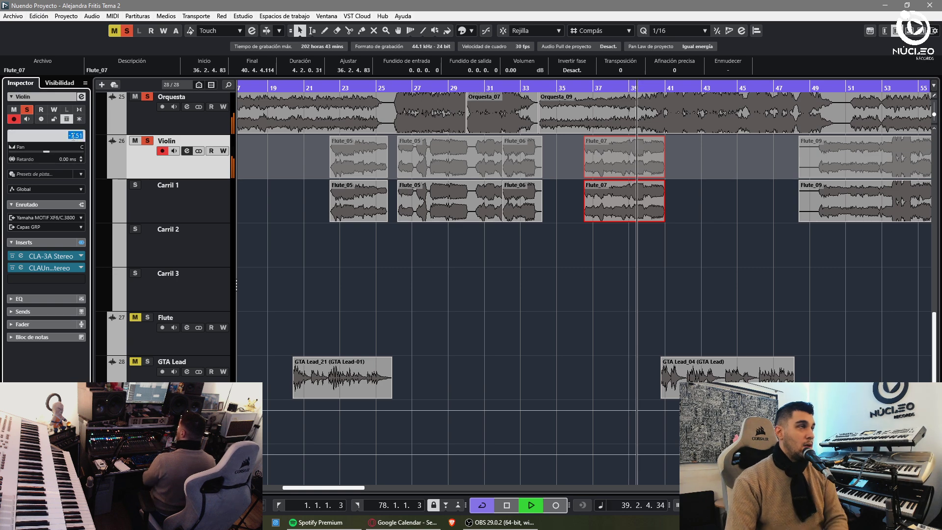
{"action": "type", "text": "-6"}
{"action": "key", "text": "Return"}
- Reset the Violin track's volume to 0.00 dB and replay Flute_07 from about bar 39
{"action": "left_click", "coordinate": [751, 259]}
{"action": "key", "text": "h"}
{"action": "key", "text": "h"}
{"action": "key", "text": "h"}
{"action": "key", "text": "h"}
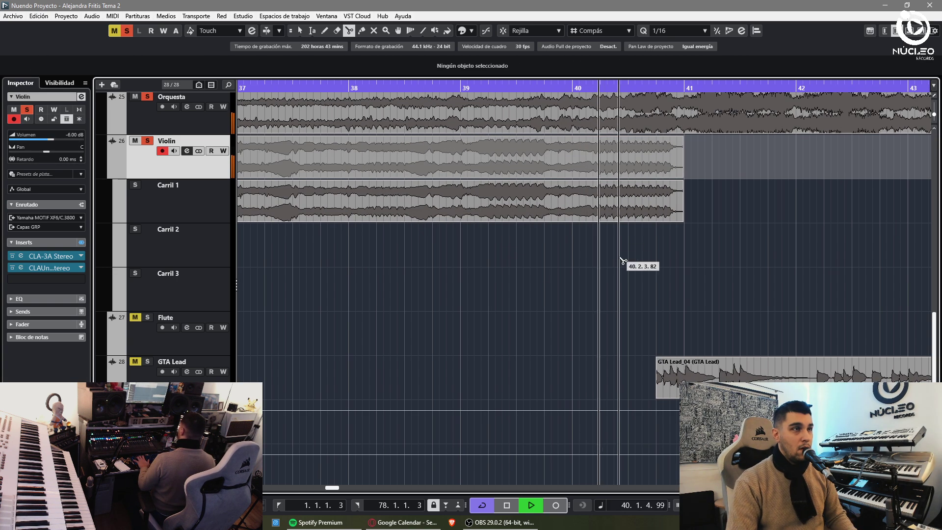
{"action": "left_click", "coordinate": [76, 138], "text": "ctrl"}
{"action": "left_click", "coordinate": [459, 87]}
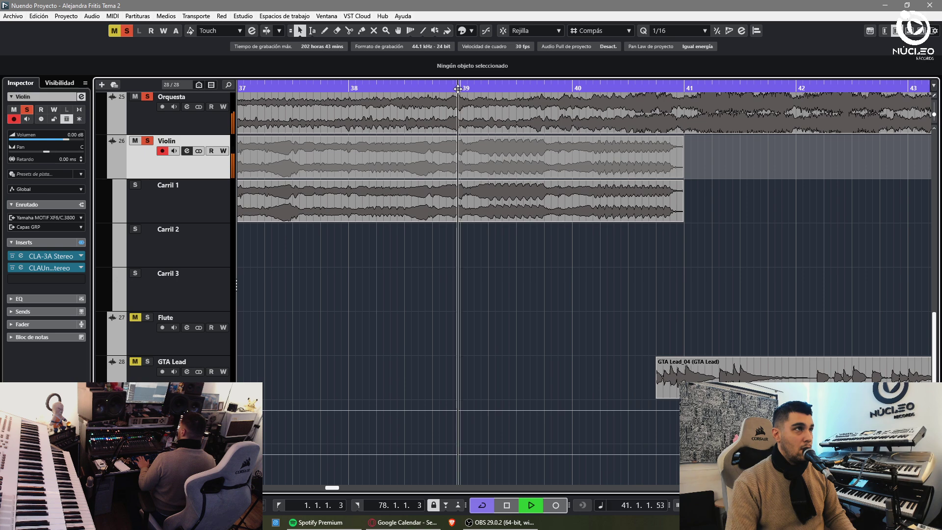
- Replay Flute_07 from about bar 36 and set the Violin track's volume to -10 dB
{"action": "key", "text": "g"}
{"action": "key", "text": "g"}
{"action": "key", "text": "g"}
{"action": "key", "text": "h"}
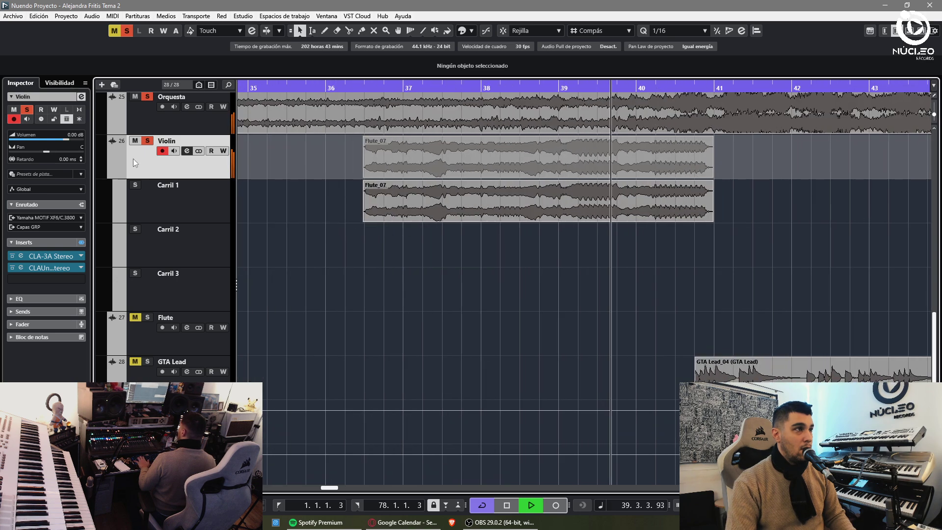
{"action": "left_click", "coordinate": [340, 87]}
{"action": "left_click", "coordinate": [148, 96]}
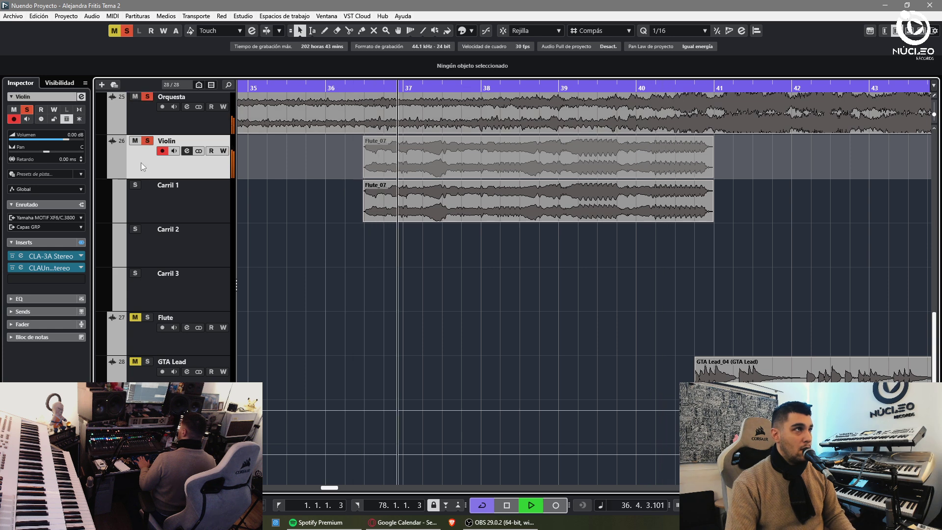
{"action": "left_click_drag", "start_coordinate": [77, 136], "coordinate": [64, 135]}
{"action": "double_click", "coordinate": [74, 135]}
{"action": "type", "text": "-10"}
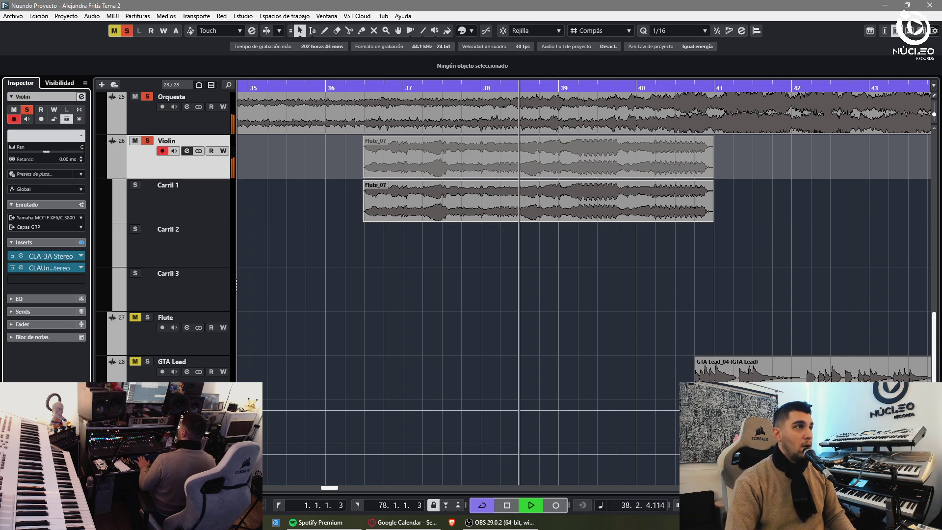
{"action": "key", "text": "Return"}
- Adjust the start of Flute_01 on Carril 1 to the beginning of bar 2
{"action": "key", "text": "g"}
{"action": "key", "text": "g"}
{"action": "key", "text": "g"}
{"action": "key", "text": "g"}
{"action": "key", "text": "g"}
{"action": "key", "text": "g"}
{"action": "left_click", "coordinate": [742, 265]}
{"action": "key", "text": "f"}
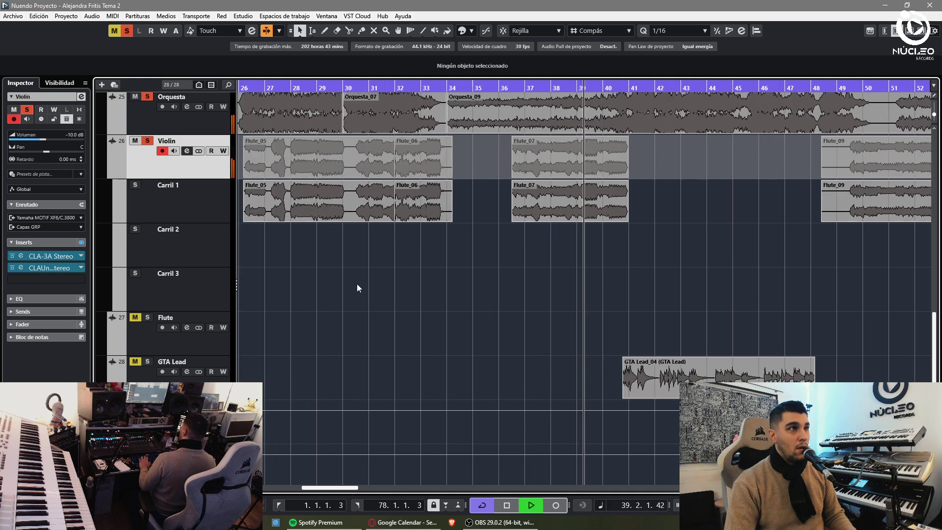
{"action": "key", "text": "g"}
{"action": "key", "text": "g"}
{"action": "key", "text": "g"}
{"action": "key", "text": "g"}
{"action": "key", "text": "g"}
{"action": "left_click_drag", "start_coordinate": [256, 218], "coordinate": [251, 219]}
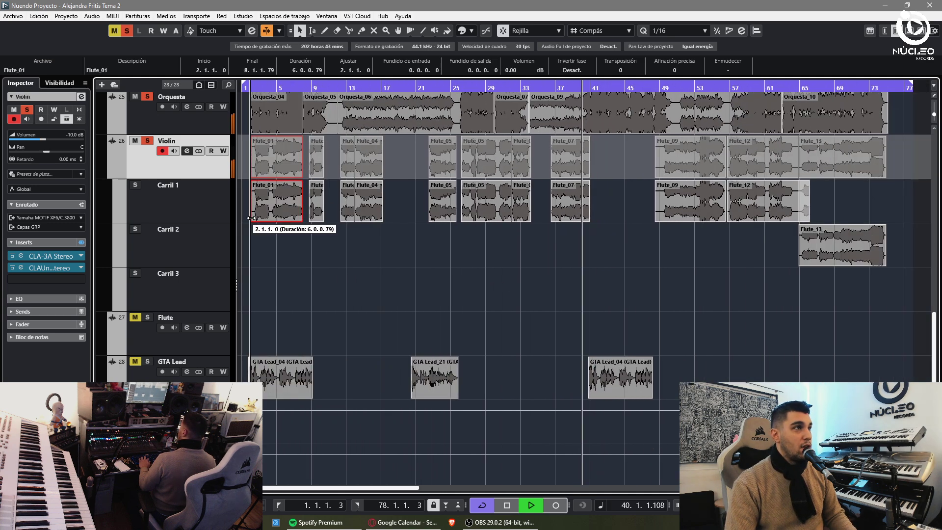
- Copy Flute_01 and the short Flute_03 take that follows it to Carril 2, with Flute_01 starting at bar 41
{"action": "key", "text": "h"}
{"action": "key", "text": "h"}
{"action": "key", "text": "h"}
{"action": "key", "text": "ctrl+d"}
{"action": "left_click_drag", "start_coordinate": [378, 220], "coordinate": [856, 247]}
{"action": "key", "text": "h"}
{"action": "key", "text": "h"}
{"action": "left_click", "coordinate": [825, 296]}
{"action": "key", "text": "g"}
{"action": "key", "text": "g"}
{"action": "key", "text": "g"}
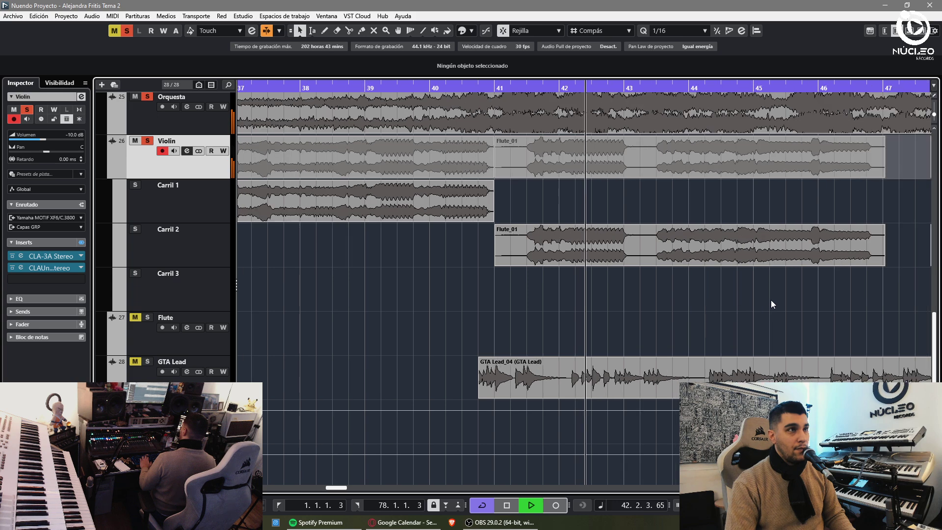
- Cut Flute_09 at the end of the copied Flute_03, around beat 3 of bar 49, and delete its silent start
{"action": "left_click", "coordinate": [770, 251]}
{"action": "key", "text": "4"}
{"action": "key", "text": "3"}
{"action": "key", "text": "j"}
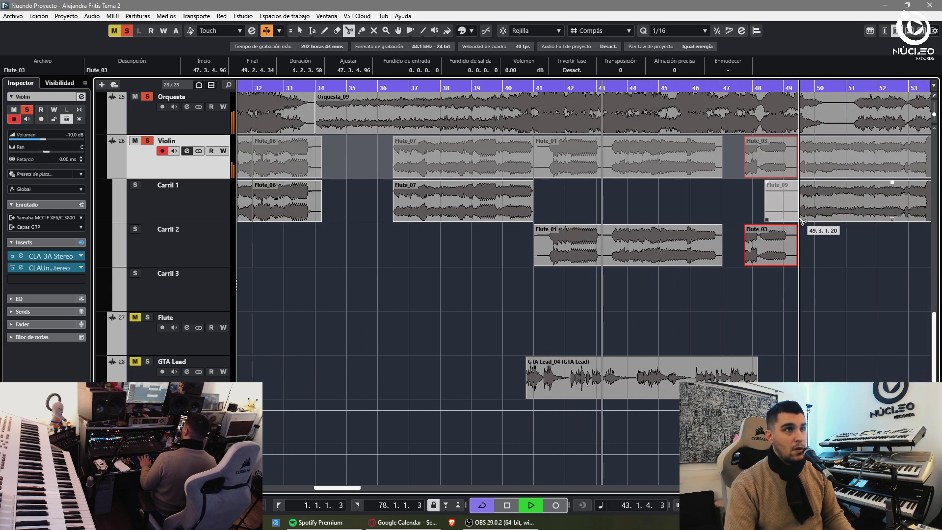
{"action": "left_click", "coordinate": [797, 215]}
{"action": "key", "text": "1"}
{"action": "left_click", "coordinate": [785, 214]}
{"action": "key", "text": "Delete"}
- Set the Violin track's volume to -9.00 dB
{"action": "key", "text": "g"}
{"action": "key", "text": "g"}
{"action": "key", "text": "g"}
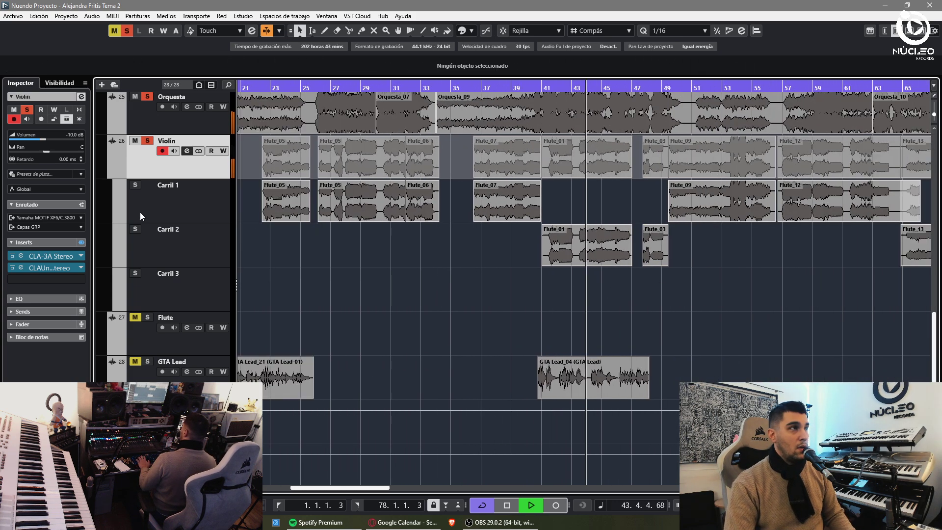
{"action": "key", "text": "g"}
{"action": "double_click", "coordinate": [74, 133]}
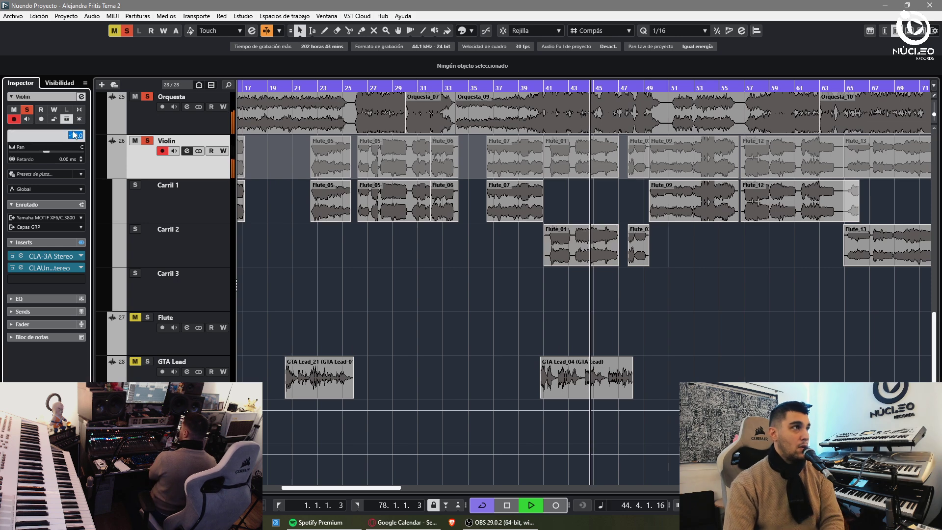
{"action": "type", "text": "-9"}
{"action": "key", "text": "Return"}
- Move the copied Flute_01 and Flute_03 takes from Carril 2 up to Carril 1
{"action": "key", "text": "h"}
{"action": "key", "text": "h"}
{"action": "key", "text": "h"}
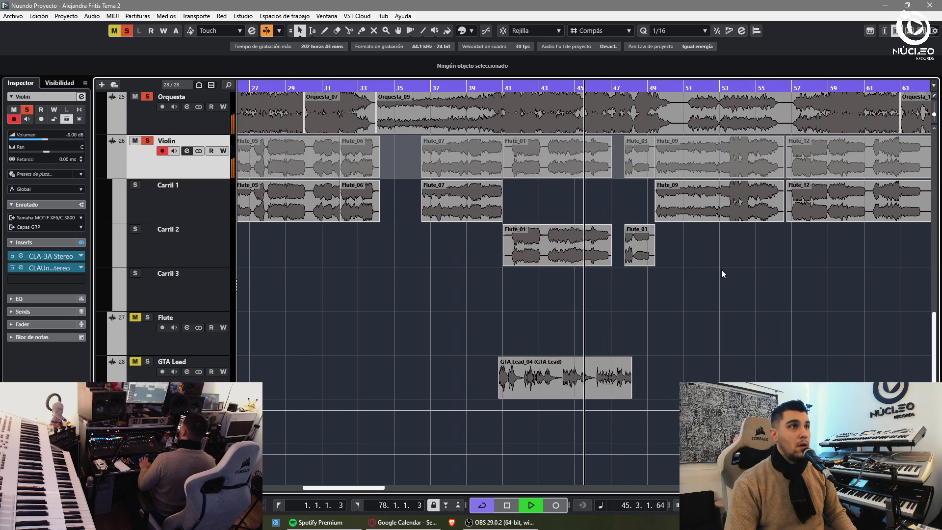
{"action": "left_click_drag", "start_coordinate": [712, 268], "coordinate": [476, 245]}
{"action": "key", "text": "ctrl+Up"}
- Solo the GTA Lead track and move it above the Violin track
{"action": "left_click", "coordinate": [147, 363]}
{"action": "scroll", "coordinate": [462, 294], "scroll_direction": "left", "scroll_amount": 2}
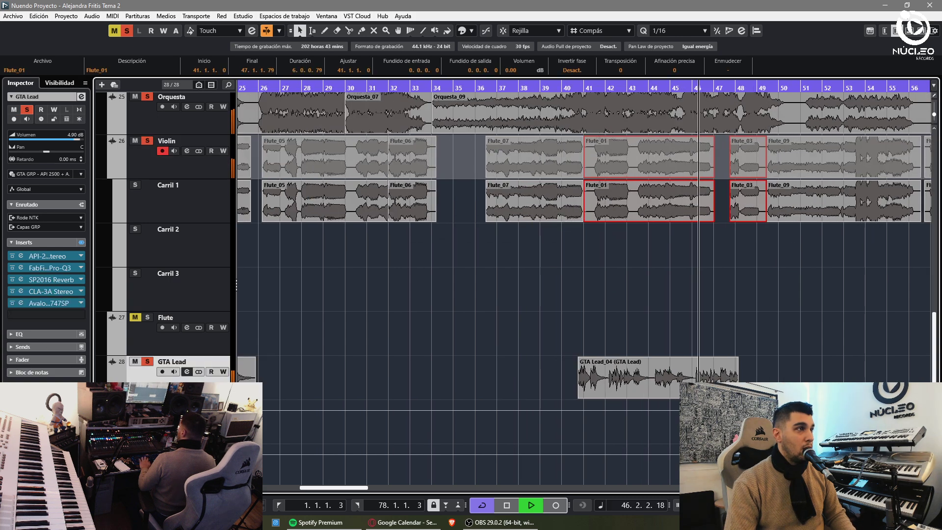
{"action": "left_click_drag", "start_coordinate": [166, 150], "coordinate": [84, 149]}
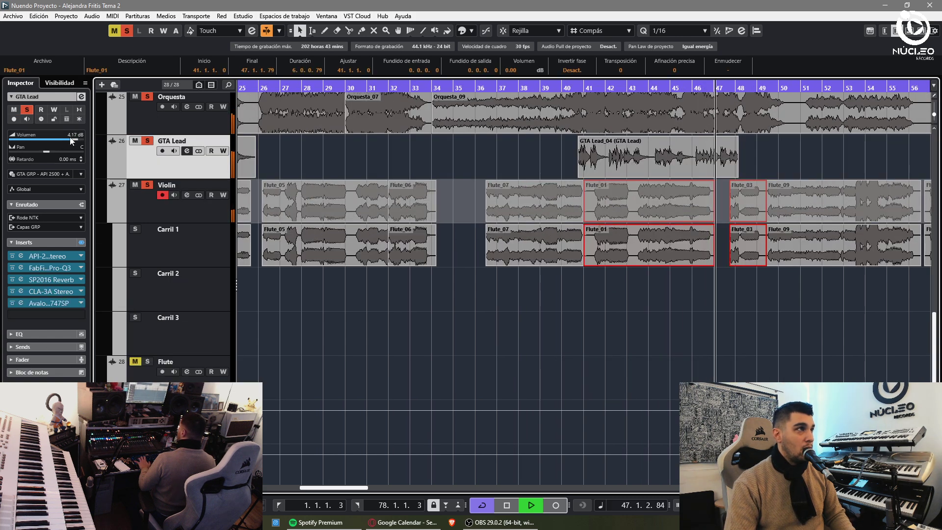
- Set the GTA Lead track's volume to 2.00 dB
{"action": "double_click", "coordinate": [75, 135]}
{"action": "type", "text": "2"}
{"action": "key", "text": "Return"}
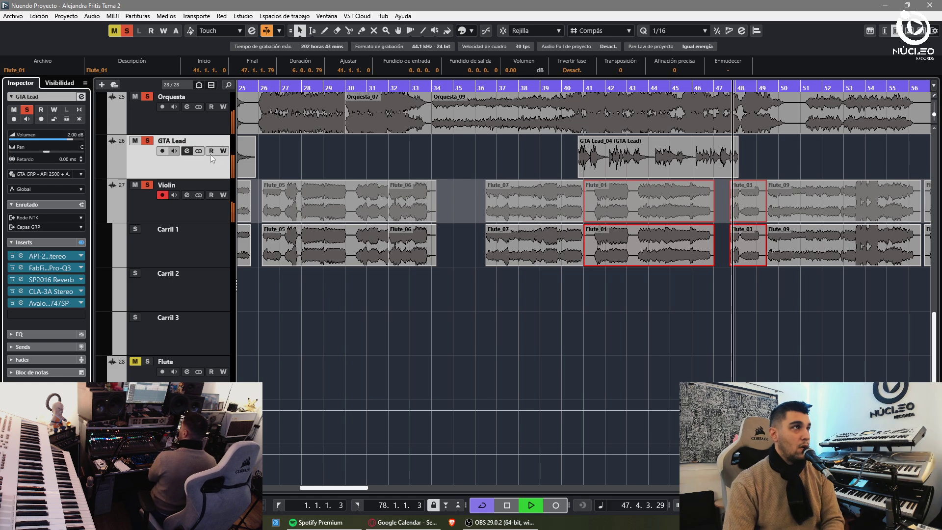
- Play back the arrangement and examine how the Violin takes line up with GTA Lead and Orquesta around bars 38 to 60
{"action": "scroll", "coordinate": [408, 231], "scroll_direction": "down", "scroll_amount": 3}
{"action": "key", "text": "g"}
{"action": "key", "text": "g"}
{"action": "scroll", "coordinate": [350, 281], "scroll_direction": "up", "scroll_amount": 2}
{"action": "key", "text": "h"}
{"action": "left_click", "coordinate": [831, 261]}
{"action": "key", "text": "h"}
{"action": "key", "text": "h"}
{"action": "key", "text": "h"}
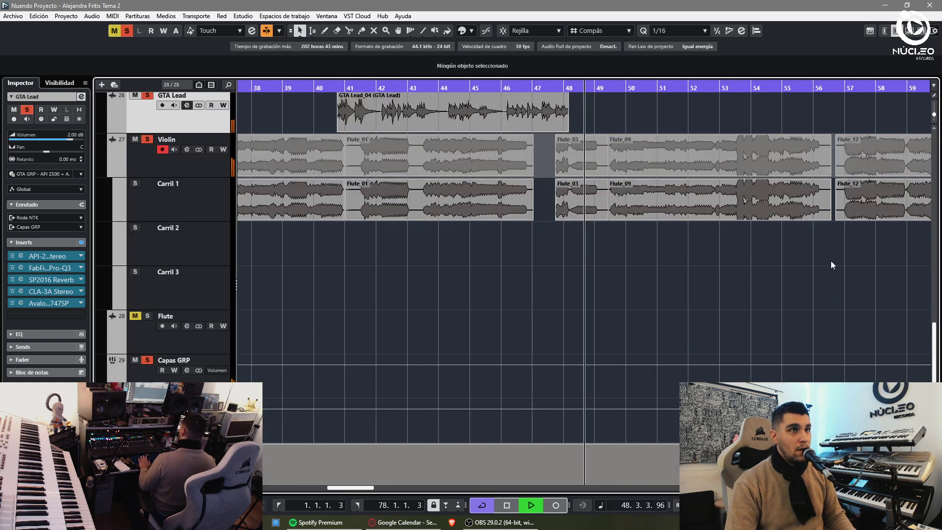
{"action": "key", "text": "g"}
{"action": "key", "text": "h"}
{"action": "key", "text": "h"}
{"action": "key", "text": "h"}
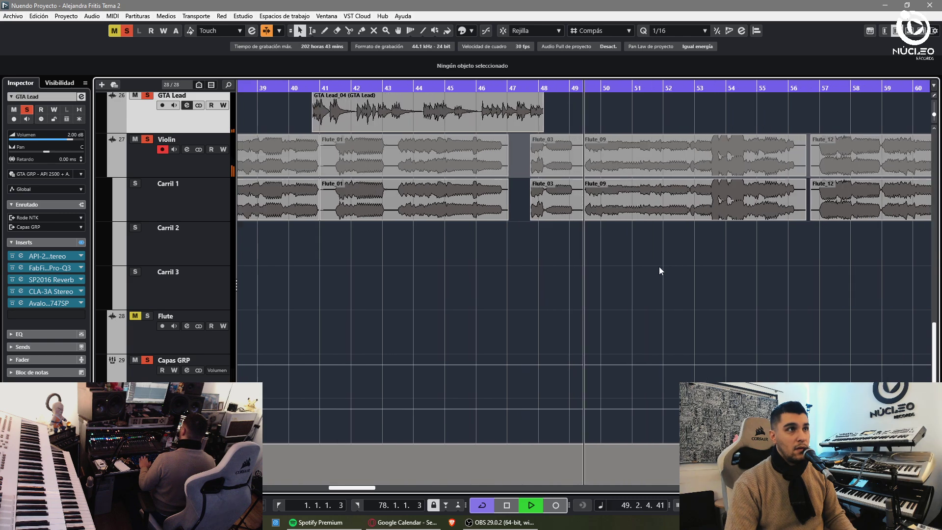
{"action": "scroll", "coordinate": [781, 269], "scroll_direction": "up", "scroll_amount": 2}
{"action": "key", "text": "g"}
{"action": "key", "text": "g"}
{"action": "key", "text": "g"}
{"action": "key", "text": "g"}
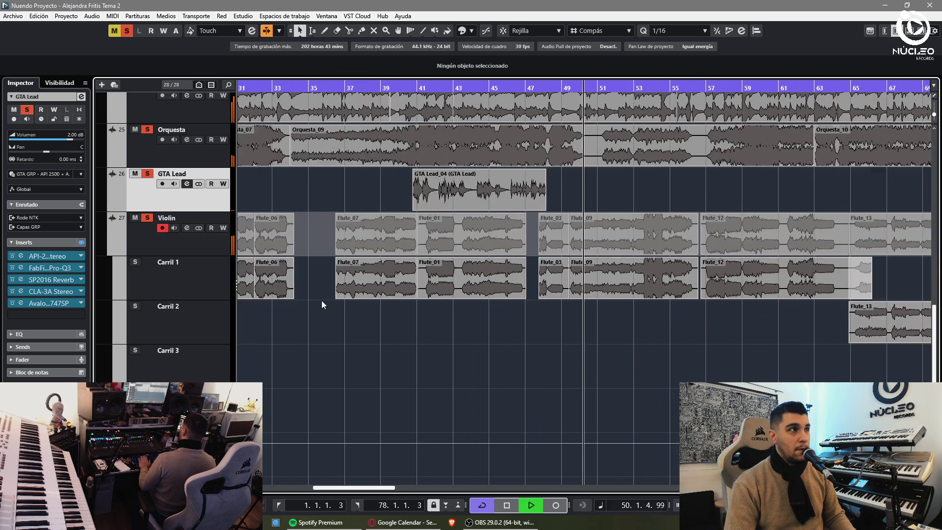
{"action": "key", "text": "g"}
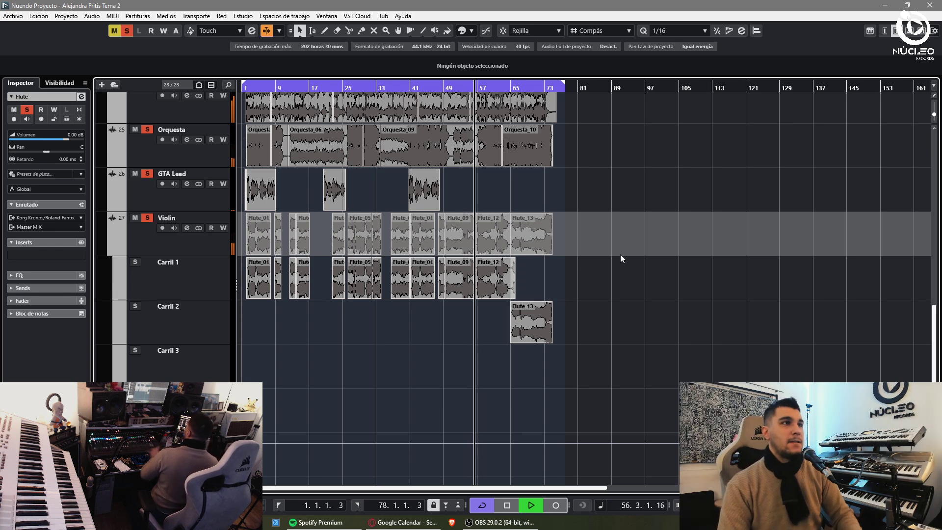
- Split the Flute_12 take on Carril 1 just before bar 65 and delete its muted tail
{"action": "key", "text": "h"}
{"action": "key", "text": "h"}
{"action": "key", "text": "h"}
{"action": "key", "text": "h"}
{"action": "key", "text": "h"}
{"action": "key", "text": "3"}
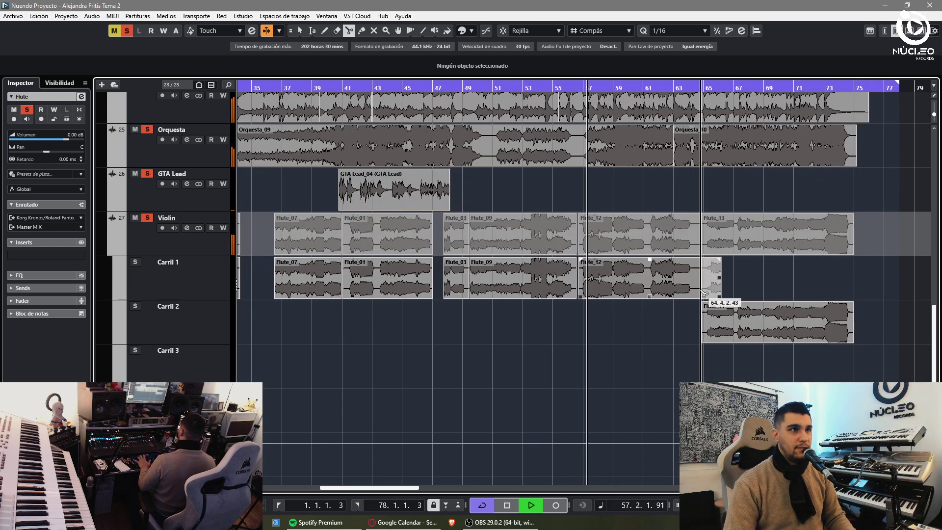
{"action": "left_click", "coordinate": [702, 292]}
{"action": "key", "text": "1"}
{"action": "left_click", "coordinate": [711, 294]}
{"action": "key", "text": "Delete"}
- Move the Flute_13 take from Carril 2 up to Carril 1
{"action": "left_click", "coordinate": [710, 324]}
{"action": "left_click_drag", "start_coordinate": [759, 323], "coordinate": [761, 283]}
{"action": "left_click", "coordinate": [729, 320]}
- Trim the end of Flute_12 further by splitting it just after bar 64 and deleting the remainder
{"action": "key", "text": "h"}
{"action": "key", "text": "h"}
{"action": "key", "text": "h"}
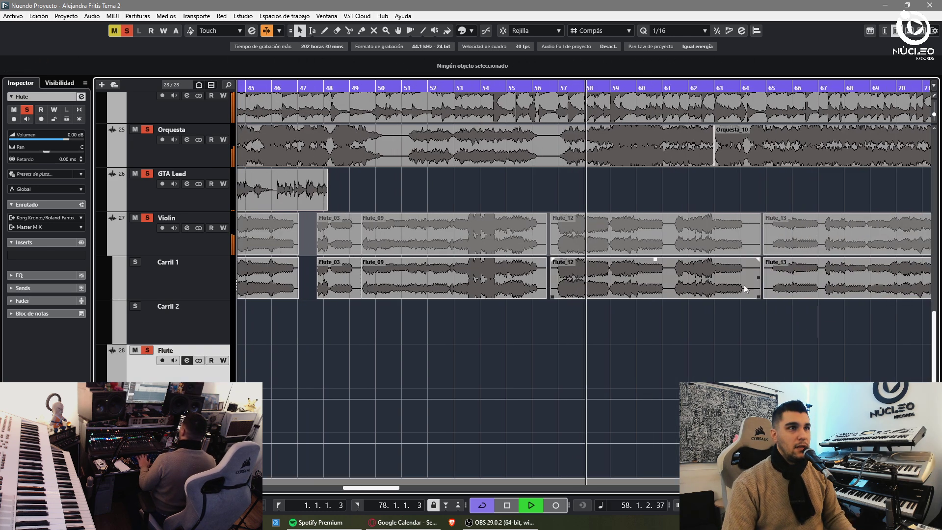
{"action": "key", "text": "3"}
{"action": "left_click", "coordinate": [750, 290]}
{"action": "key", "text": "1"}
{"action": "left_click", "coordinate": [757, 292]}
{"action": "key", "text": "Delete"}
{"action": "left_click_drag", "start_coordinate": [772, 301], "coordinate": [772, 300]}
{"action": "left_click", "coordinate": [758, 341]}
{"action": "key", "text": "g"}
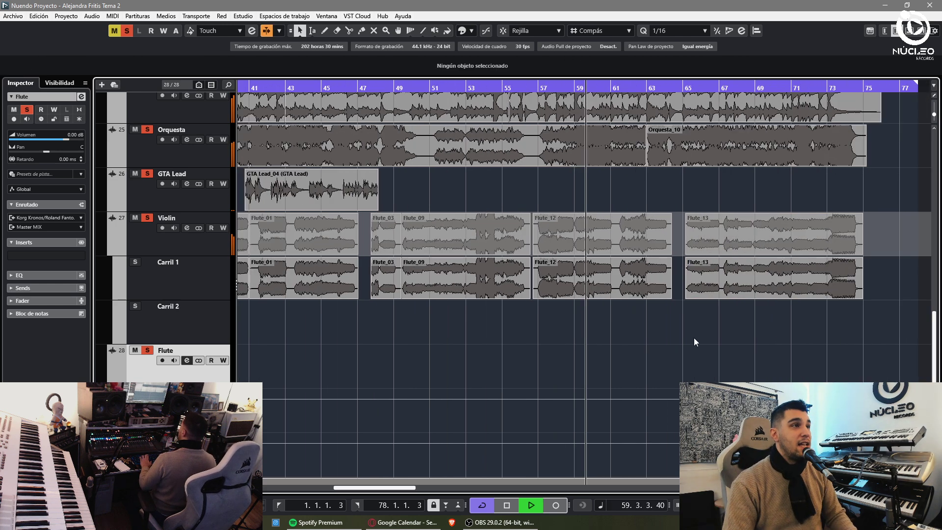
{"action": "left_click", "coordinate": [305, 191]}
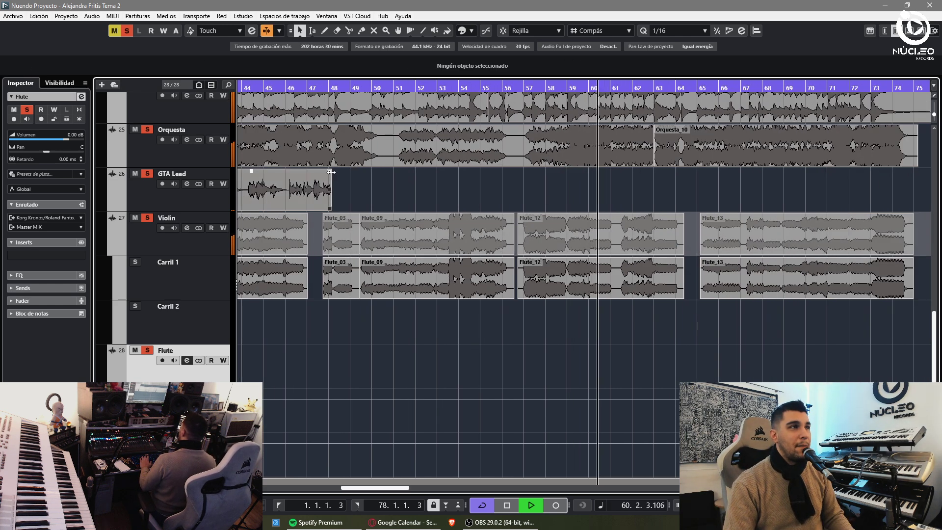
{"action": "left_click", "coordinate": [331, 172]}
{"action": "left_click", "coordinate": [410, 185]}
- Solo the GTA GRP track and insert a CLA-3A Stereo compressor on it with a peak reduction of 7.10
{"action": "key", "text": "g"}
{"action": "key", "text": "g"}
{"action": "key", "text": "g"}
{"action": "key", "text": "g"}
{"action": "key", "text": "g"}
{"action": "scroll", "coordinate": [295, 163], "scroll_direction": "up", "scroll_amount": 2}
{"action": "key", "text": "h"}
{"action": "scroll", "coordinate": [155, 209], "scroll_direction": "up", "scroll_amount": 4}
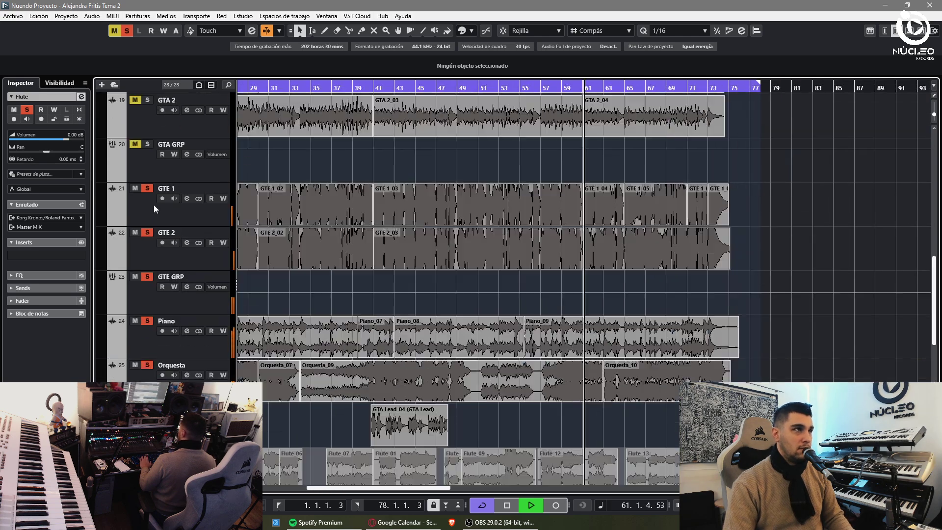
{"action": "scroll", "coordinate": [154, 209], "scroll_direction": "up", "scroll_amount": 4}
{"action": "left_click", "coordinate": [135, 302]}
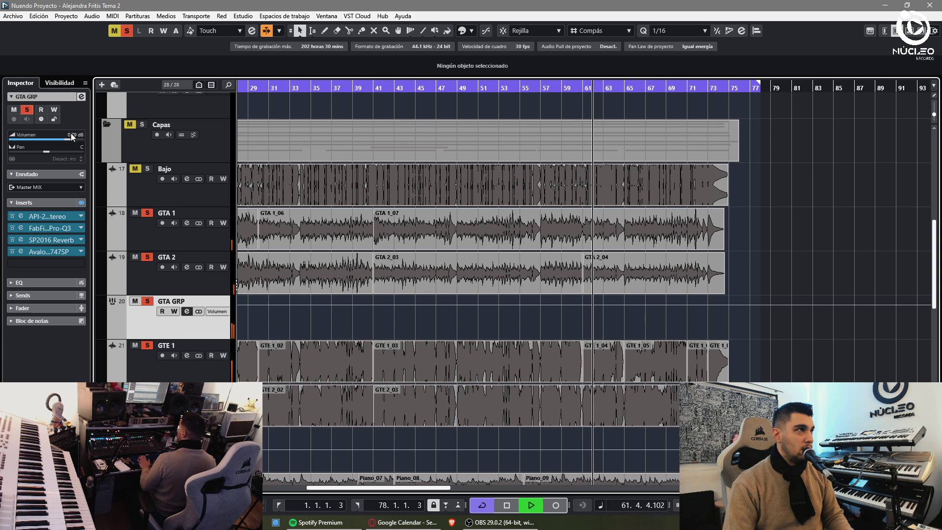
{"action": "left_click", "coordinate": [38, 262]}
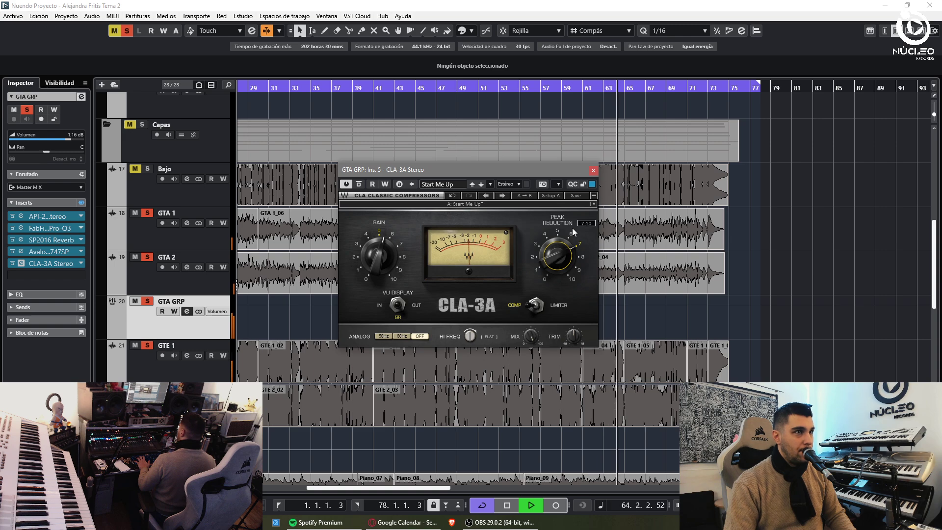
{"action": "left_click", "coordinate": [594, 170]}
- Set the Violin track's volume to -12 dB
{"action": "scroll", "coordinate": [613, 275], "scroll_direction": "down", "scroll_amount": 6}
{"action": "key", "text": "h"}
{"action": "key", "text": "h"}
{"action": "key", "text": "h"}
{"action": "key", "text": "h"}
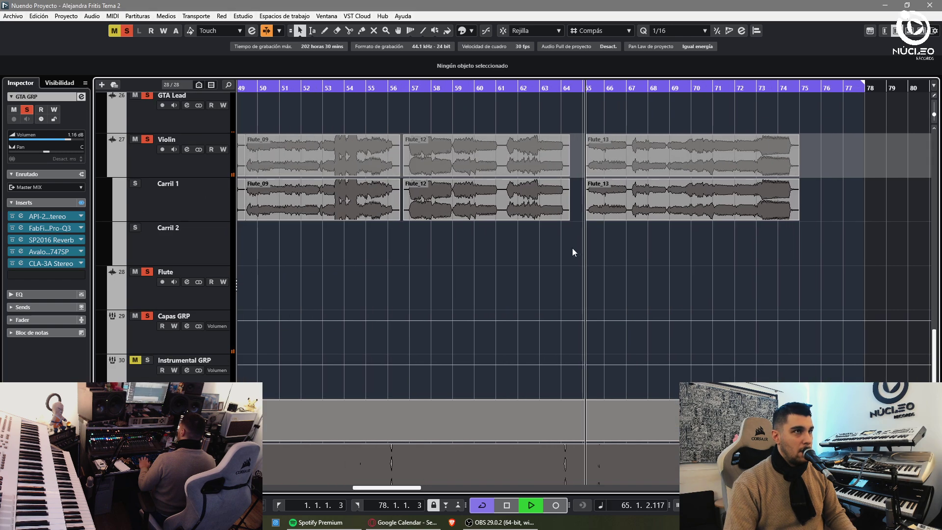
{"action": "left_click", "coordinate": [162, 168]}
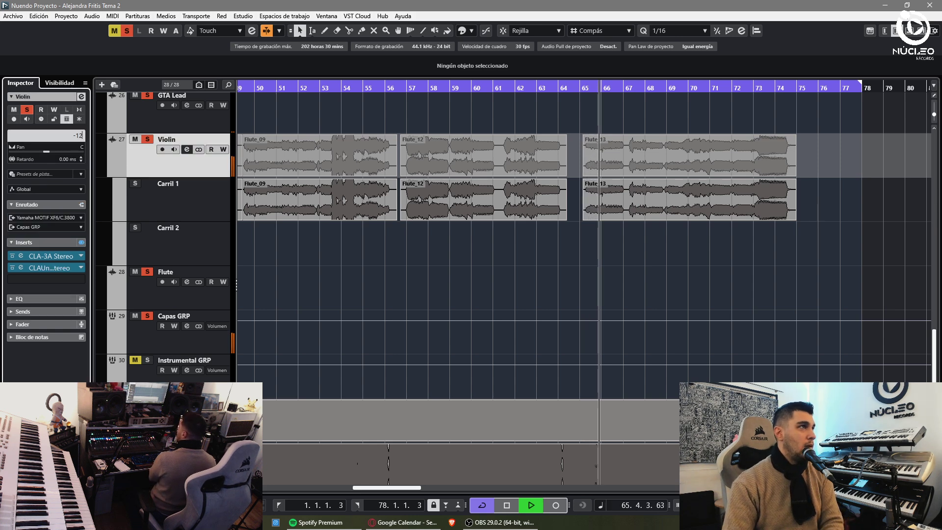
- Set the Piano track's volume to 3 dB
{"action": "scroll", "coordinate": [140, 190], "scroll_direction": "up", "scroll_amount": 4}
{"action": "left_click", "coordinate": [140, 190]}
{"action": "double_click", "coordinate": [76, 135]}
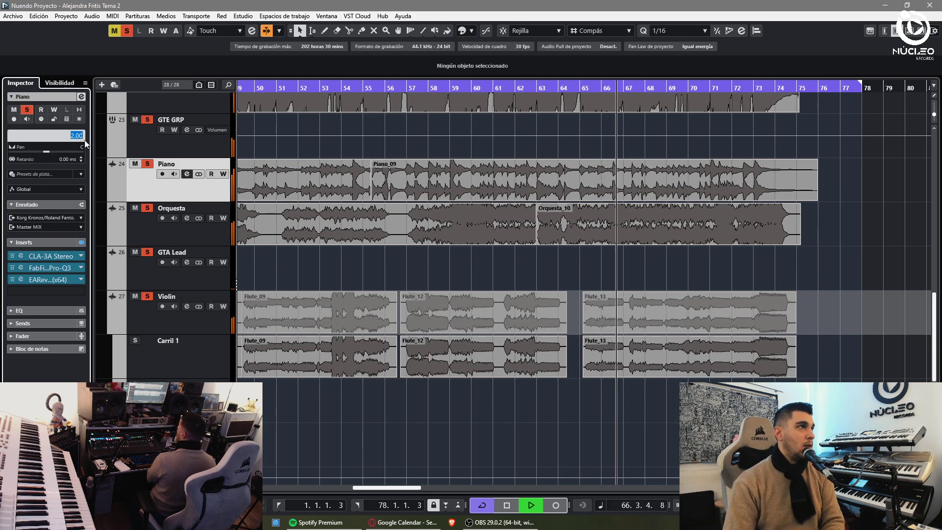
{"action": "type", "text": "3"}
{"action": "key", "text": "Return"}
- Lower the Violin track's volume to -13.0 dB
{"action": "left_click", "coordinate": [153, 328]}
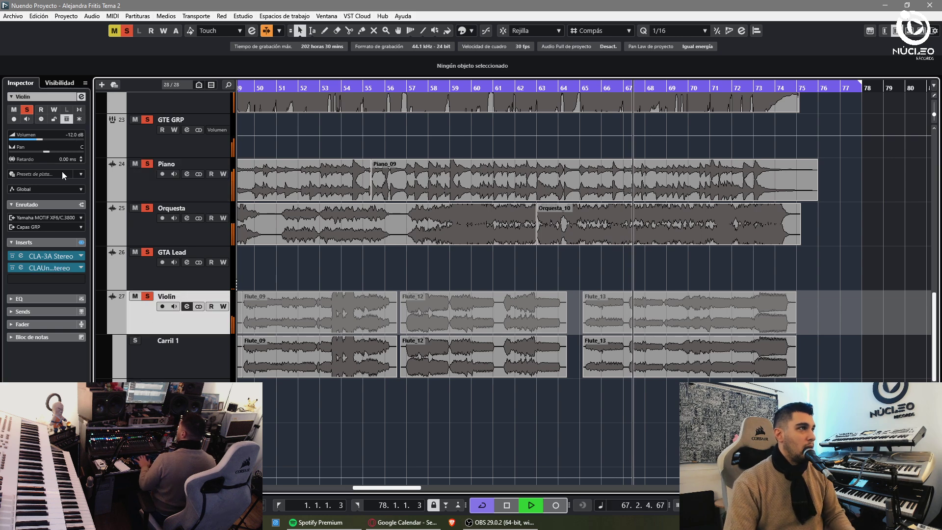
{"action": "double_click", "coordinate": [76, 136]}
{"action": "type", "text": "-"}
{"action": "key", "text": "Return"}
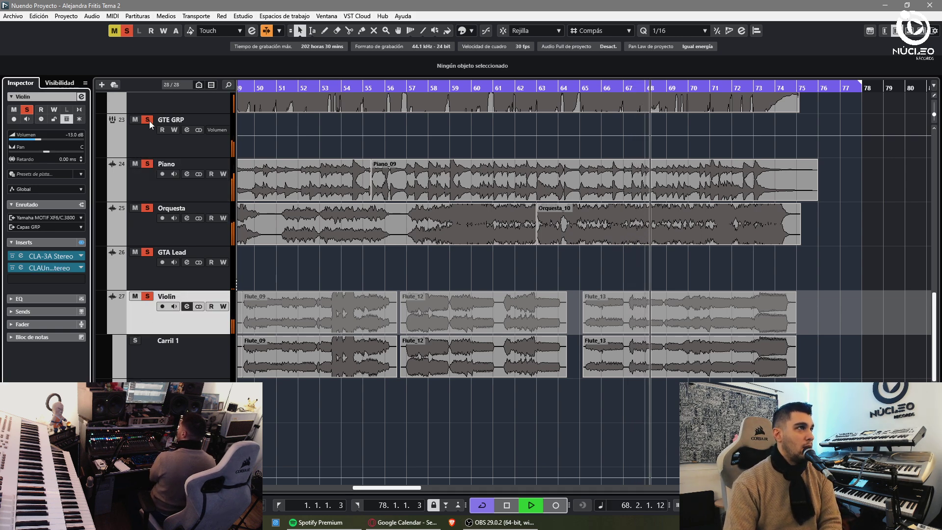
- Set the GTA GRP track's volume to 0.00 dB
{"action": "scroll", "coordinate": [149, 121], "scroll_direction": "up", "scroll_amount": 4}
{"action": "left_click", "coordinate": [148, 174]}
{"action": "double_click", "coordinate": [78, 136]}
{"action": "type", "text": "0"}
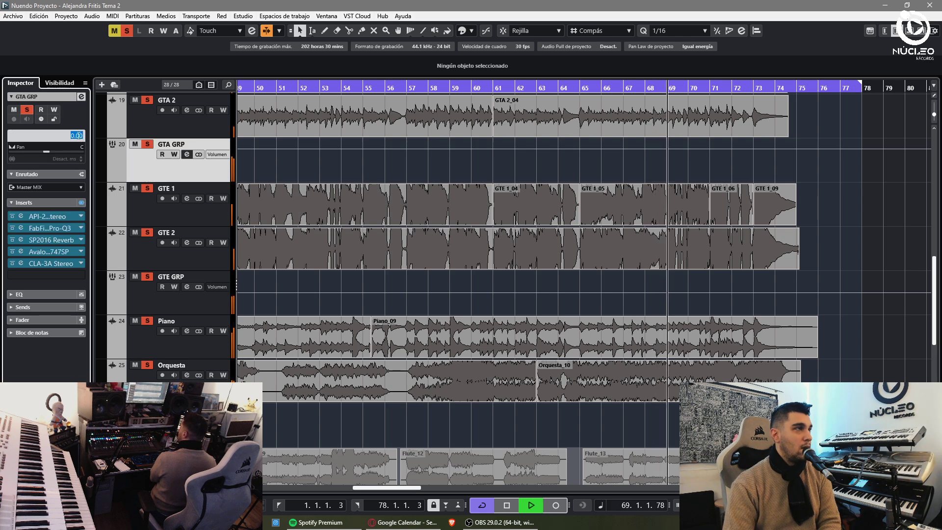
{"action": "scroll", "coordinate": [174, 171], "scroll_direction": "up", "scroll_amount": 4}
{"action": "key", "text": "Return"}
- Listen to the closing bars and examine the consolidated Violin takes across the whole song
{"action": "scroll", "coordinate": [137, 178], "scroll_direction": "up", "scroll_amount": 2}
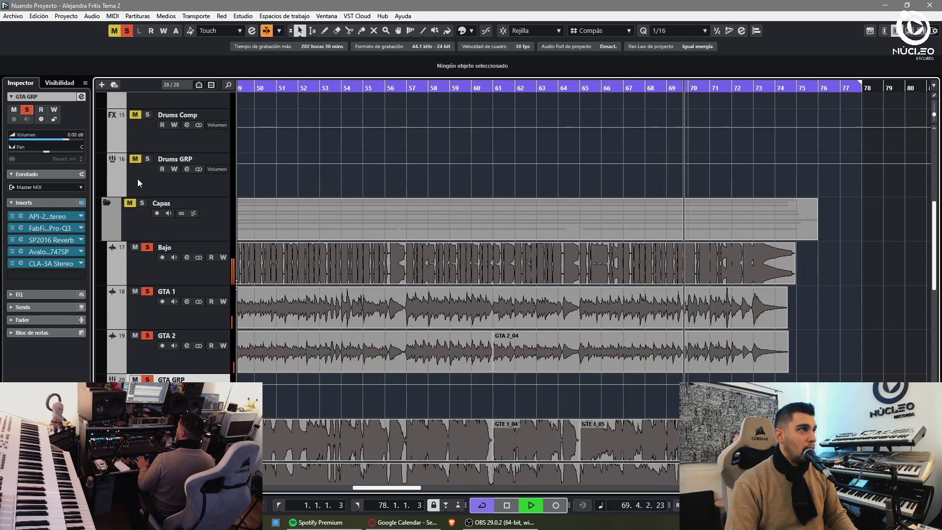
{"action": "scroll", "coordinate": [152, 185], "scroll_direction": "down", "scroll_amount": 10}
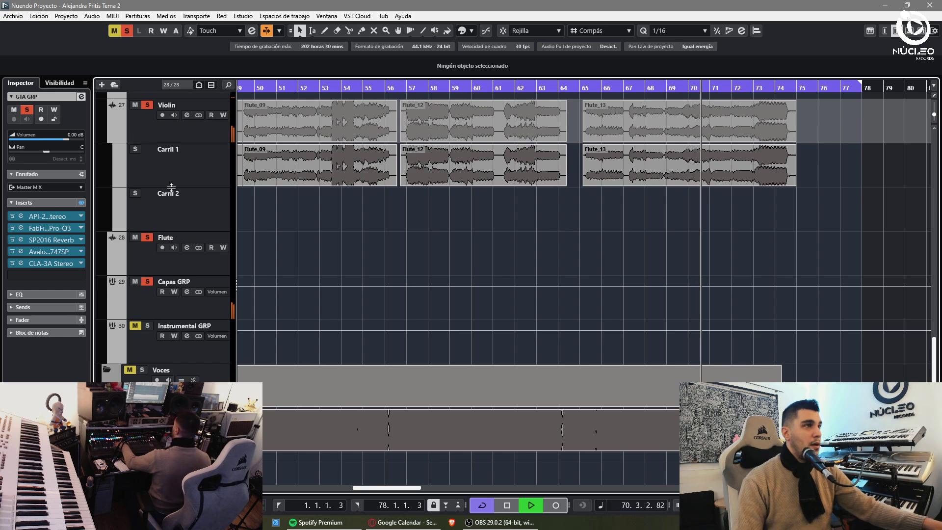
{"action": "key", "text": "g"}
{"action": "key", "text": "h"}
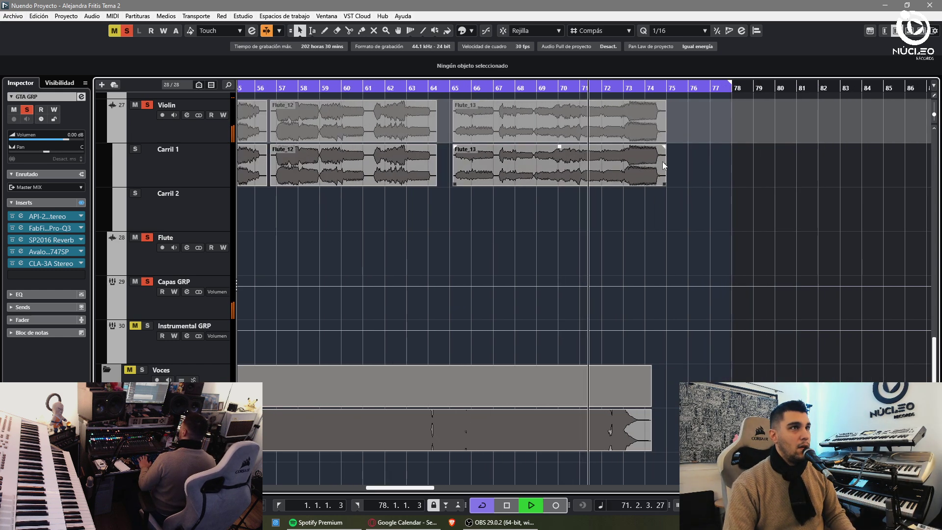
{"action": "left_click", "coordinate": [664, 148]}
{"action": "key", "text": "g"}
{"action": "left_click", "coordinate": [320, 247]}
{"action": "key", "text": "g"}
{"action": "key", "text": "g"}
{"action": "left_click", "coordinate": [174, 153]}
{"action": "key", "text": "g"}
{"action": "key", "text": "g"}
{"action": "key", "text": "g"}
{"action": "key", "text": "g"}
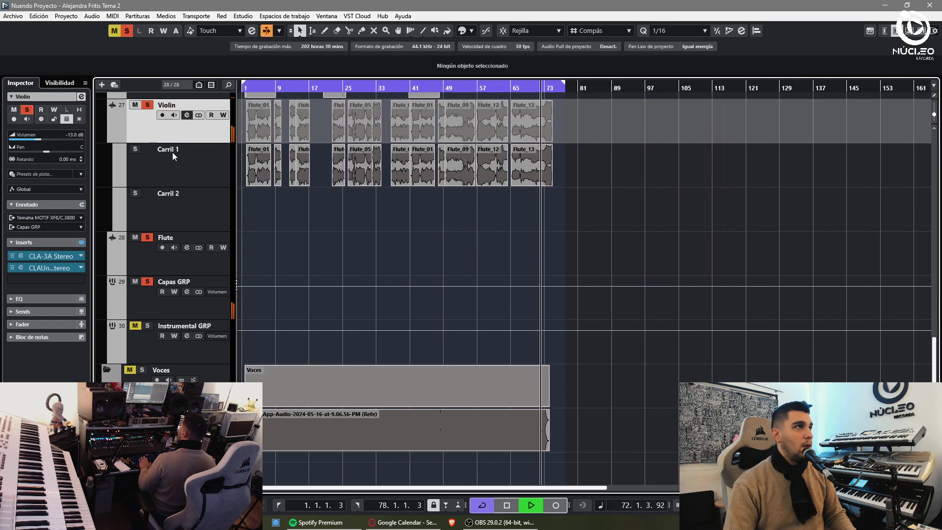
{"action": "key", "text": "h"}
{"action": "key", "text": "h"}
- Select the Flute track for recording, clear all solo and mute states, and return playback to the song start
{"action": "left_click", "coordinate": [151, 252]}
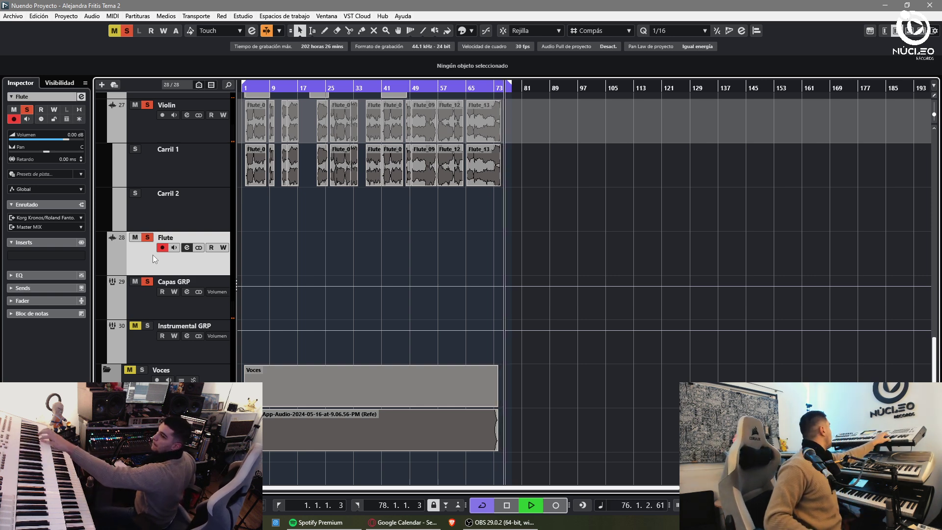
{"action": "left_click", "coordinate": [126, 32]}
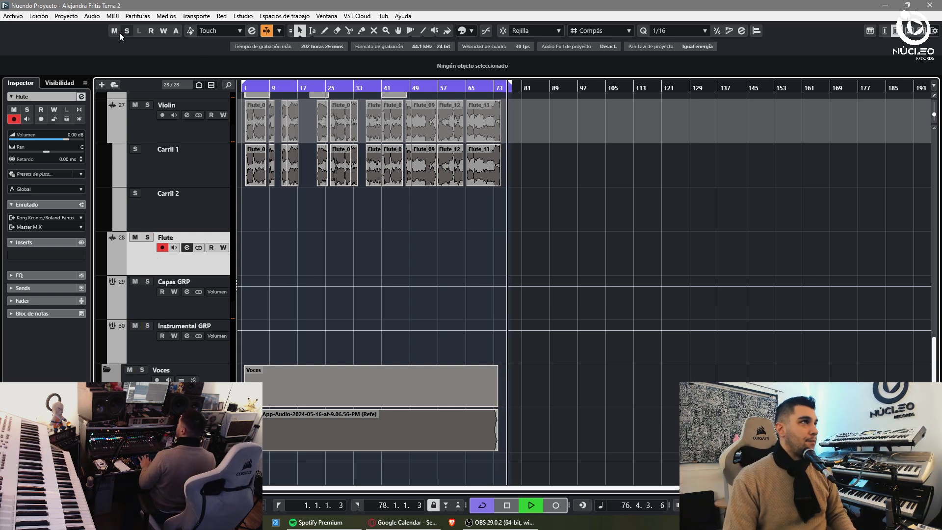
{"action": "key", "text": "h"}
{"action": "key", "text": "h"}
{"action": "key", "text": "h"}
{"action": "key", "text": "h"}
{"action": "key", "text": "KP_Decimal"}
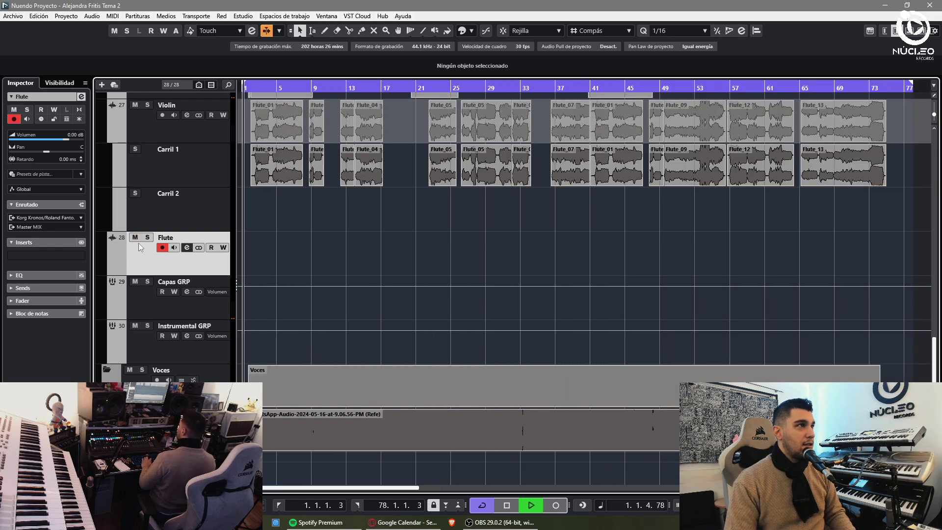
- Switch the Flute track's audio input to the Yamaha MOTIF
{"action": "left_click", "coordinate": [39, 218]}
{"action": "left_click", "coordinate": [69, 301]}
{"action": "key", "text": "h"}
{"action": "key", "text": "h"}
{"action": "key", "text": "h"}
{"action": "key", "text": "h"}
{"action": "key", "text": "h"}
{"action": "key", "text": "h"}
{"action": "key", "text": "h"}
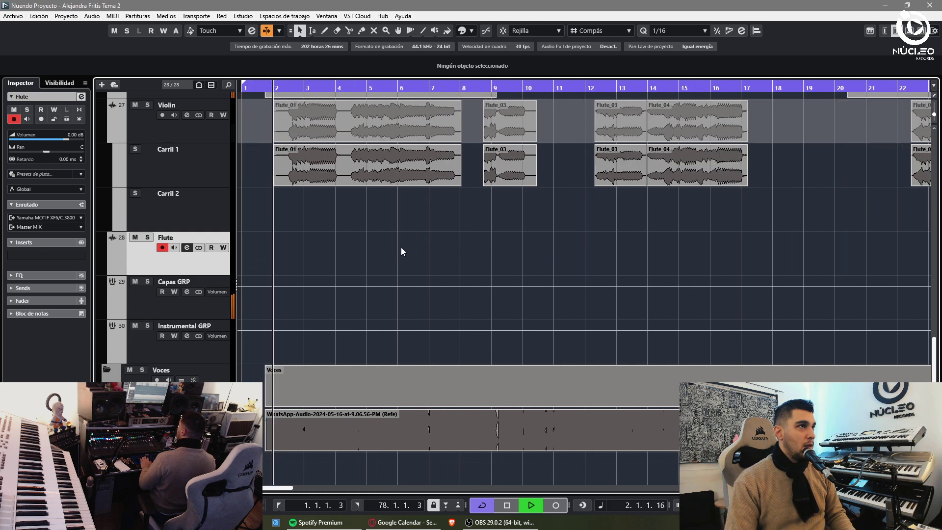
{"action": "key", "text": "h"}
{"action": "key", "text": "h"}
{"action": "key", "text": "h"}
- Mute the WhatsApp-Audio reference clip in the Voces folder and clear the selection
{"action": "left_click", "coordinate": [295, 429]}
{"action": "key", "text": "shift+m"}
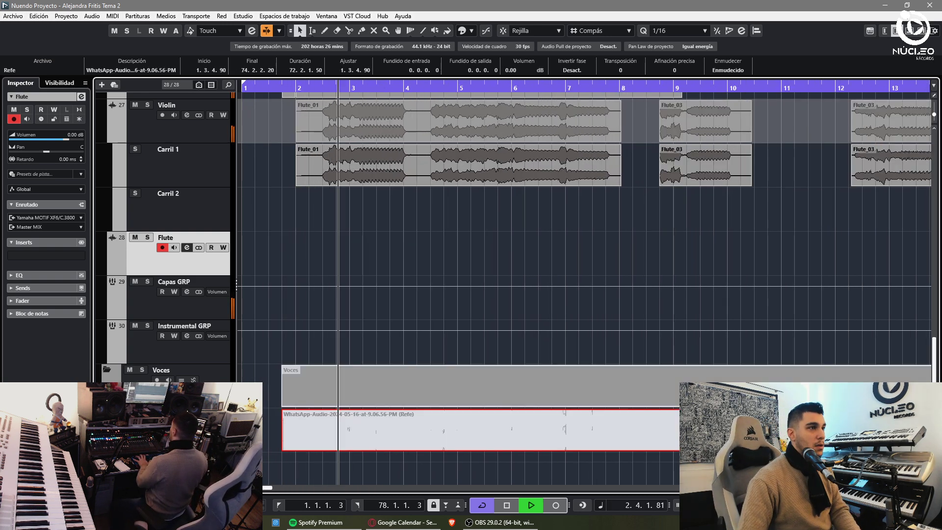
{"action": "key", "text": "g"}
{"action": "key", "text": "g"}
{"action": "key", "text": "g"}
{"action": "key", "text": "g"}
{"action": "key", "text": "g"}
{"action": "key", "text": "g"}
{"action": "key", "text": "g"}
{"action": "key", "text": "g"}
{"action": "key", "text": "g"}
{"action": "key", "text": "h"}
{"action": "key", "text": "h"}
{"action": "key", "text": "h"}
{"action": "key", "text": "h"}
{"action": "left_click", "coordinate": [308, 252]}
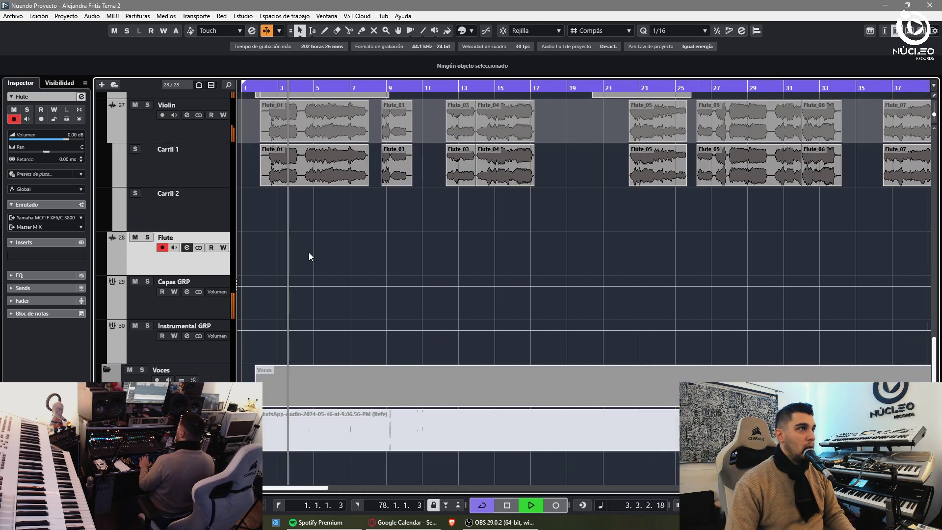
- Try recording a flute take from about bar 4 to bar 16 on the Flute track and delete it
{"action": "key", "text": "KP_Multiply"}
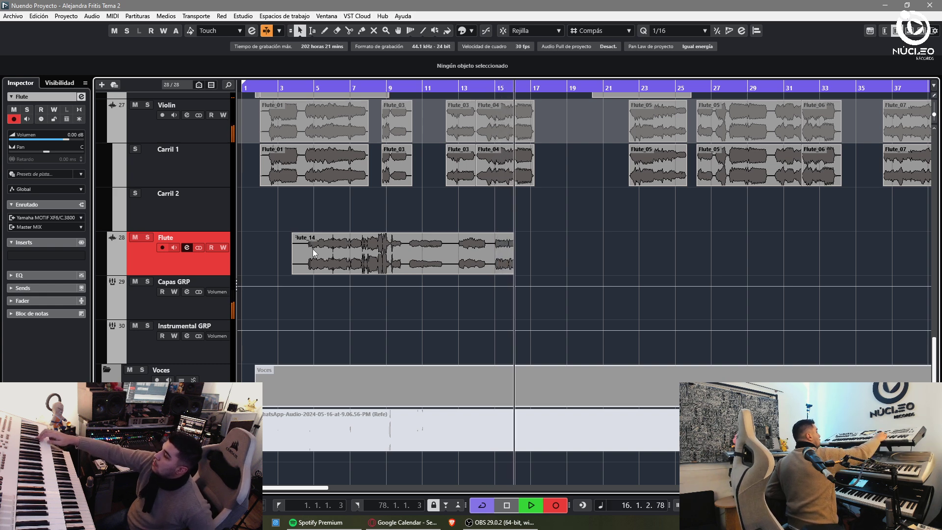
{"action": "key", "text": "space"}
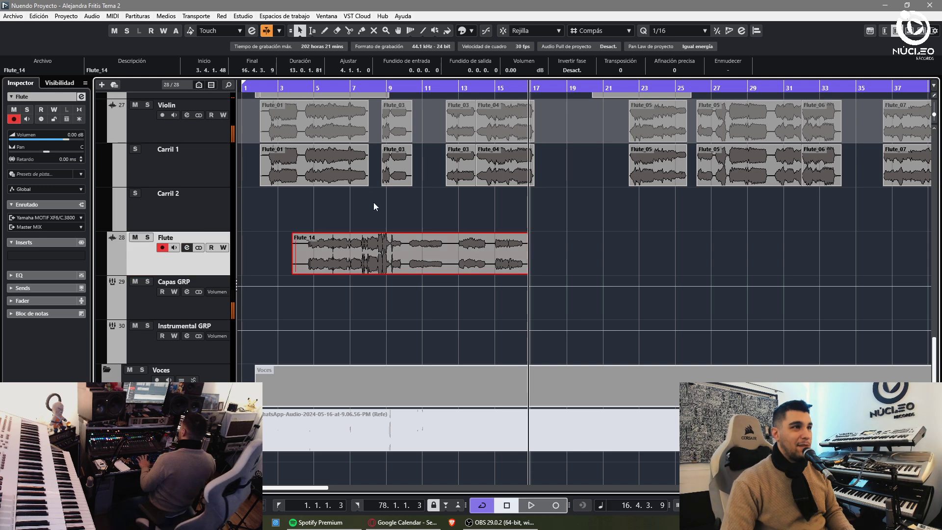
{"action": "key", "text": "Delete"}
- Record a flute take on the Flute track from about bar 17 to bar 29
{"action": "key", "text": "KP_Multiply"}
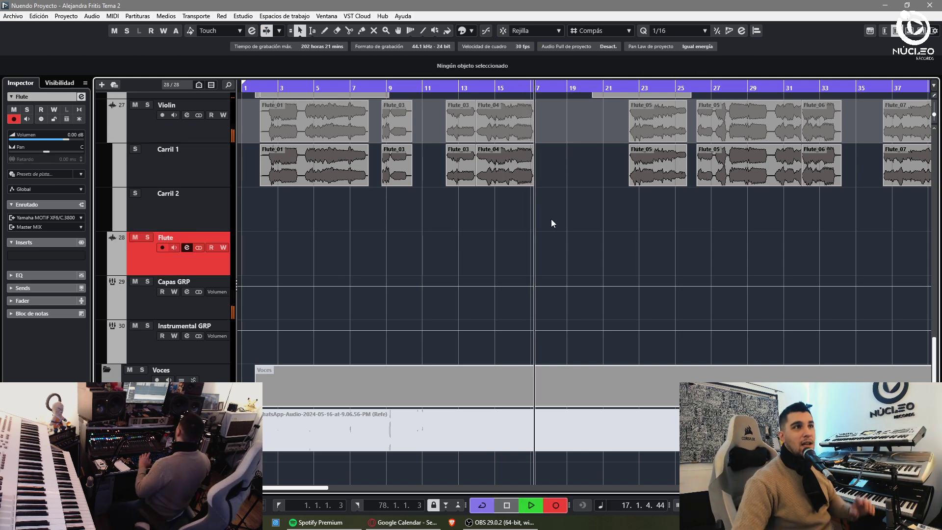
{"action": "scroll", "coordinate": [572, 223], "scroll_direction": "up", "scroll_amount": 4}
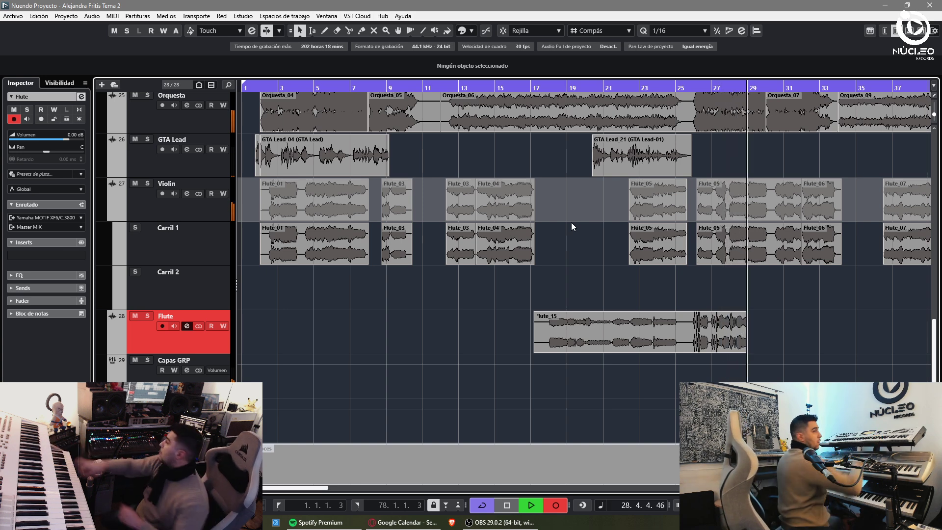
{"action": "key", "text": "space"}
- Go back to about bar 25 and record a replacement flute phrase up to about bar 34
{"action": "key", "text": "KP_Subtract"}
{"action": "key", "text": "KP_Multiply"}
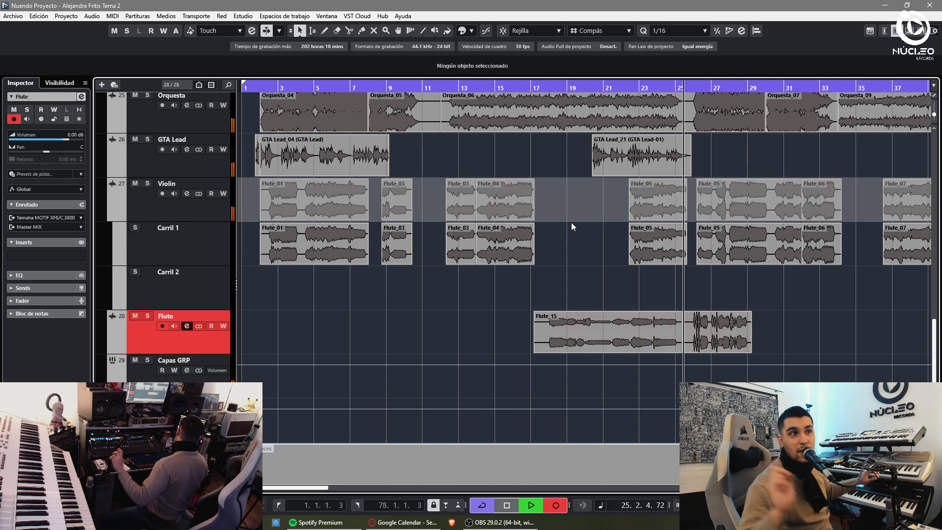
{"action": "key", "text": "KP_Multiply"}
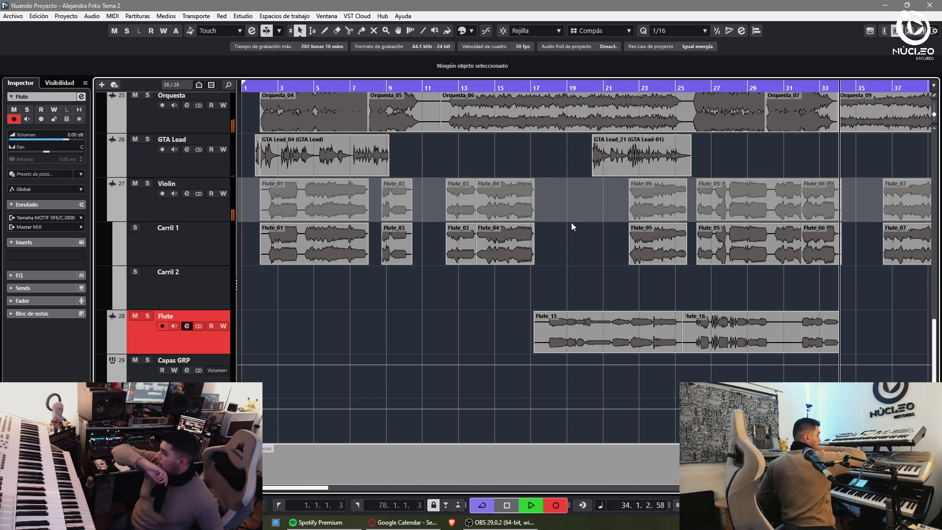
{"action": "key", "text": "KP_Multiply"}
- Record a further flute phrase on the Flute track from about bar 36 to bar 40
{"action": "key", "text": "g"}
{"action": "key", "text": "g"}
{"action": "key", "text": "g"}
{"action": "key", "text": "g"}
{"action": "key", "text": "g"}
{"action": "key", "text": "g"}
{"action": "key", "text": "g"}
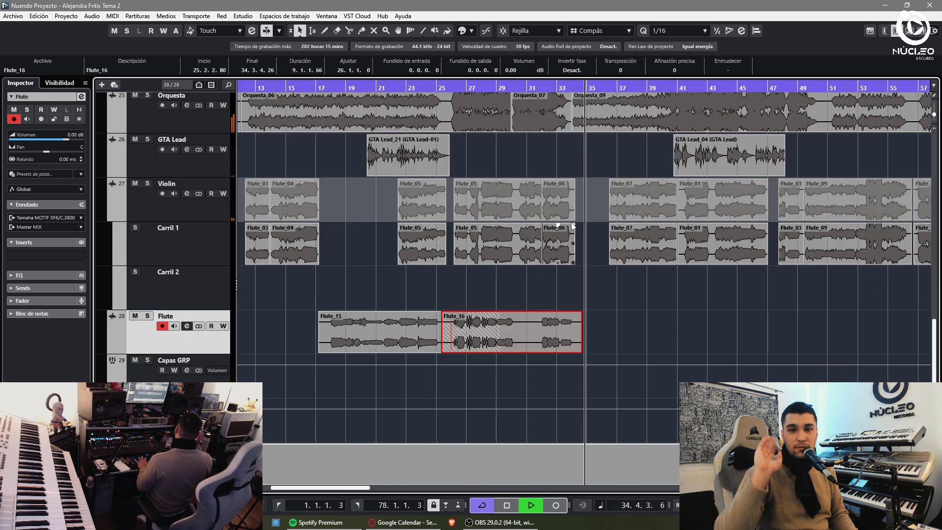
{"action": "key", "text": "h"}
{"action": "key", "text": "h"}
{"action": "key", "text": "KP_Multiply"}
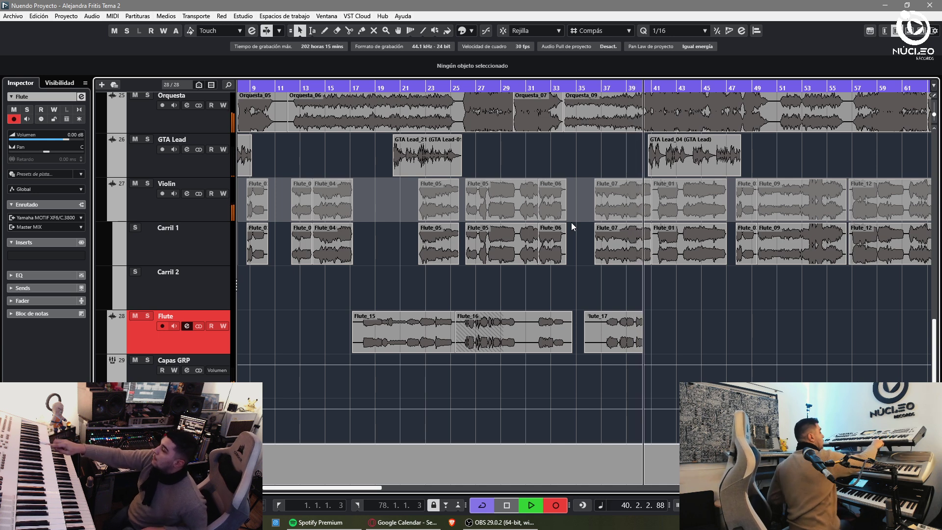
- Go back to about bar 39 and record a replacement flute phrase up to about bar 42
{"action": "key", "text": "space"}
{"action": "key", "text": "KP_Subtract"}
{"action": "key", "text": "KP_Multiply"}
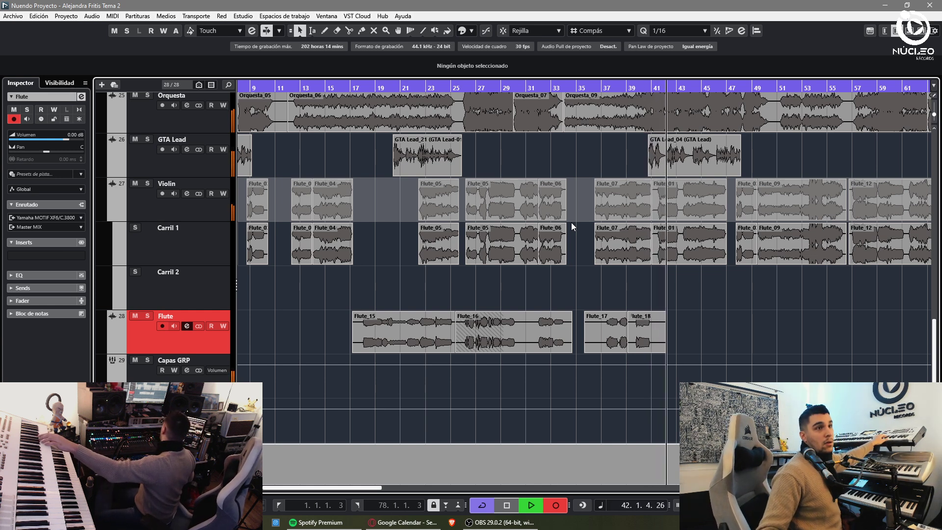
{"action": "key", "text": "KP_Multiply"}
- Crossfade the Flute_16, Flute_17 and Flute_18 clips, continuing despite the gap between them
{"action": "left_click_drag", "start_coordinate": [634, 347], "coordinate": [636, 352]}
{"action": "left_click_drag", "start_coordinate": [714, 339], "coordinate": [565, 321]}
{"action": "key", "text": "x"}
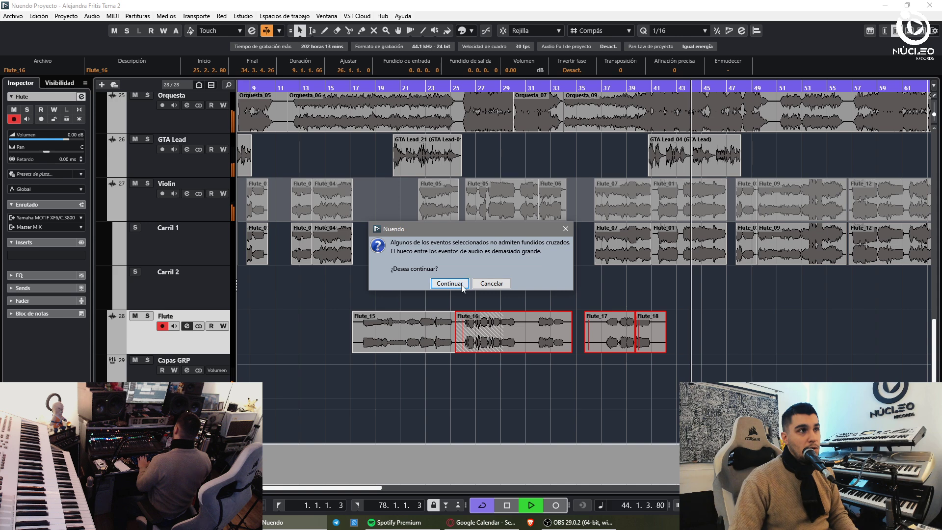
{"action": "left_click", "coordinate": [462, 286]}
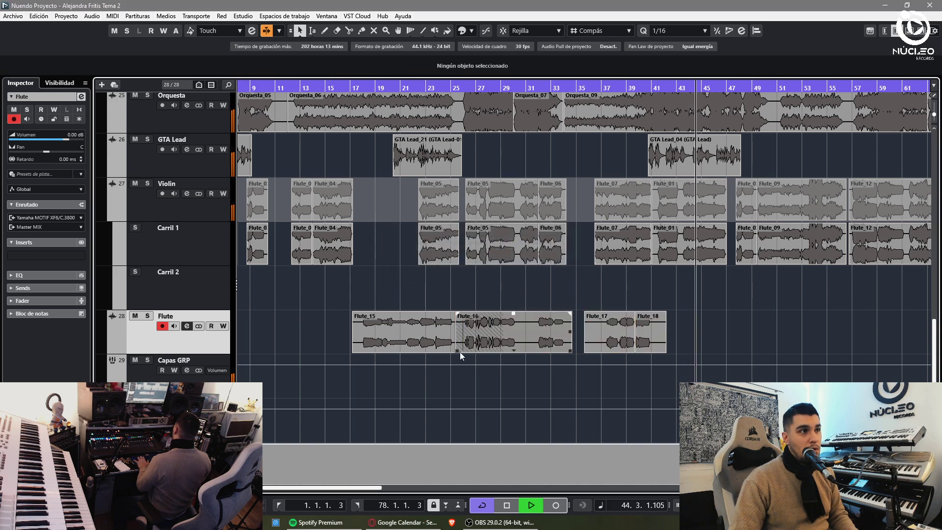
- Move the join between the Flute_15 and Flute_16 clips to just before bar 26
{"action": "left_click_drag", "start_coordinate": [456, 351], "coordinate": [590, 327]}
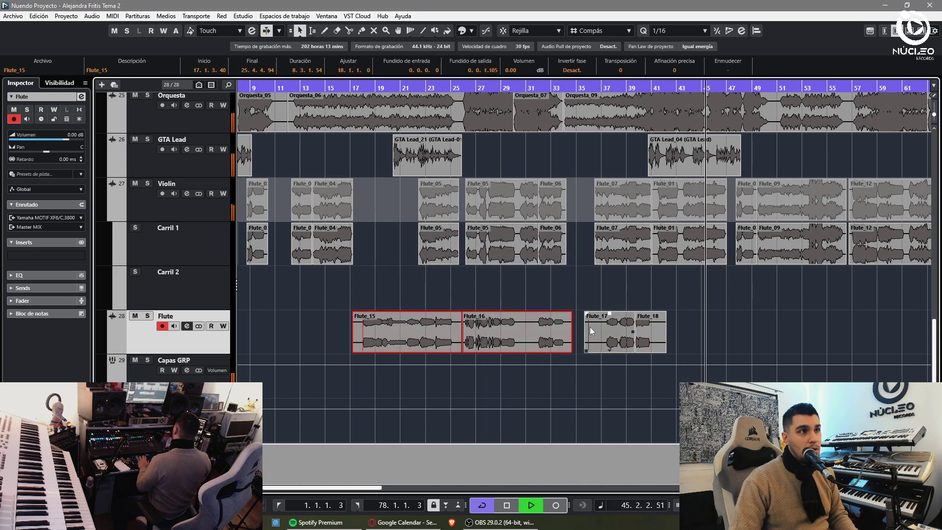
{"action": "key", "text": "g"}
{"action": "key", "text": "g"}
{"action": "key", "text": "g"}
{"action": "left_click", "coordinate": [350, 349]}
{"action": "key", "text": "h"}
- Set the GTA Lead track's volume to 2.5 dB
{"action": "left_click", "coordinate": [122, 147]}
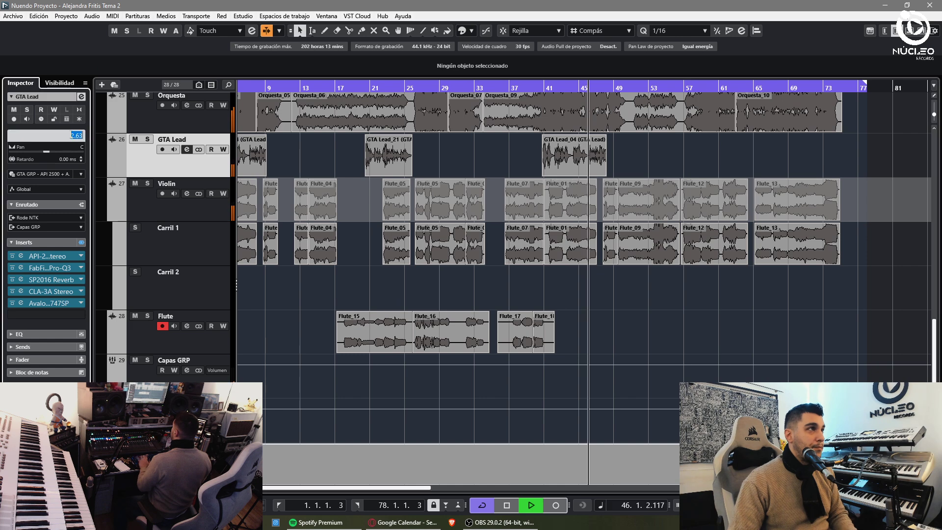
{"action": "double_click", "coordinate": [76, 136]}
{"action": "type", "text": "2.5"}
{"action": "key", "text": "Return"}
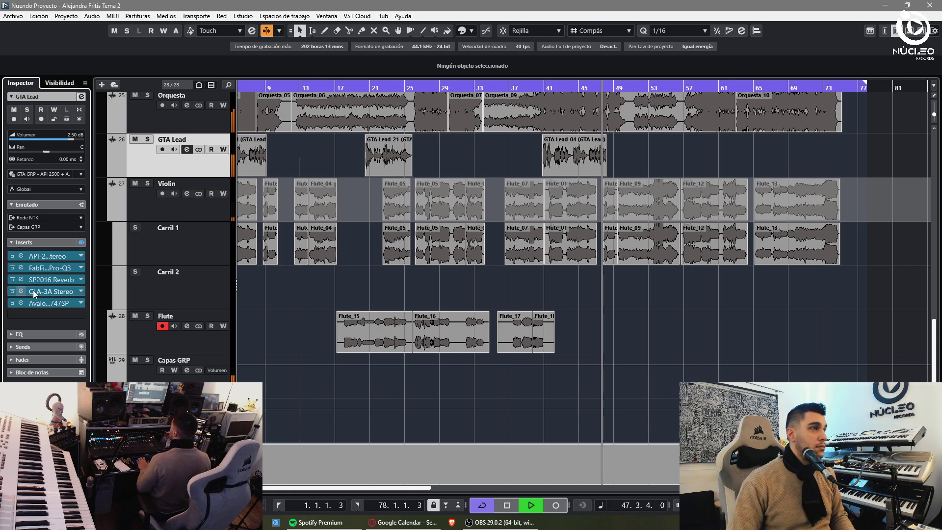
- Record a flute phrase on the Flute track from about bar 49 to bar 52
{"action": "scroll", "coordinate": [576, 214], "scroll_direction": "up", "scroll_amount": 2}
{"action": "scroll", "coordinate": [590, 306], "scroll_direction": "up", "scroll_amount": 6}
{"action": "scroll", "coordinate": [599, 311], "scroll_direction": "down", "scroll_amount": 5}
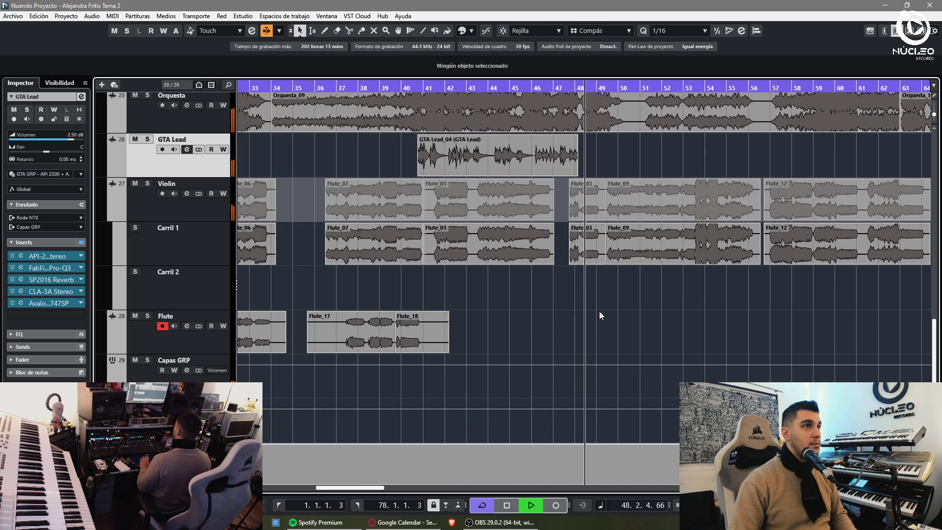
{"action": "scroll", "coordinate": [599, 311], "scroll_direction": "up", "scroll_amount": 3}
{"action": "scroll", "coordinate": [599, 311], "scroll_direction": "down", "scroll_amount": 2}
{"action": "key", "text": "KP_Multiply"}
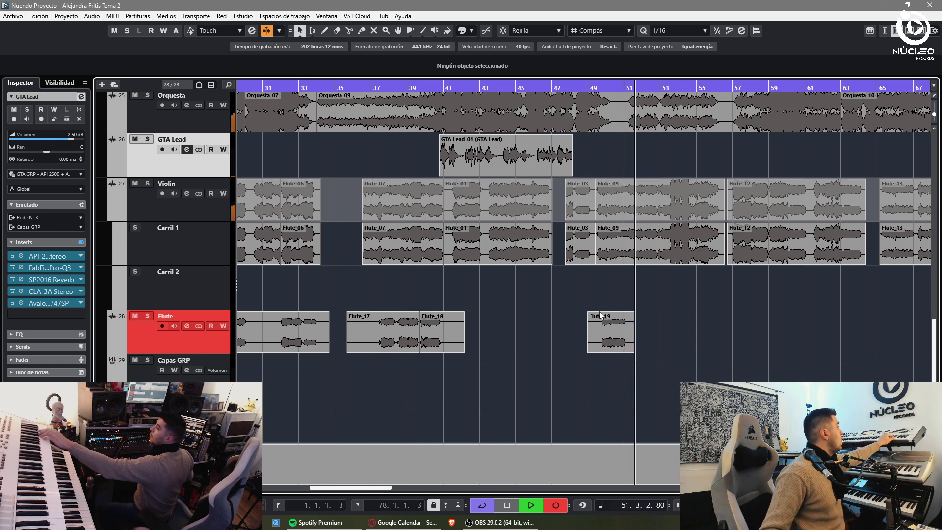
{"action": "key", "text": "space"}
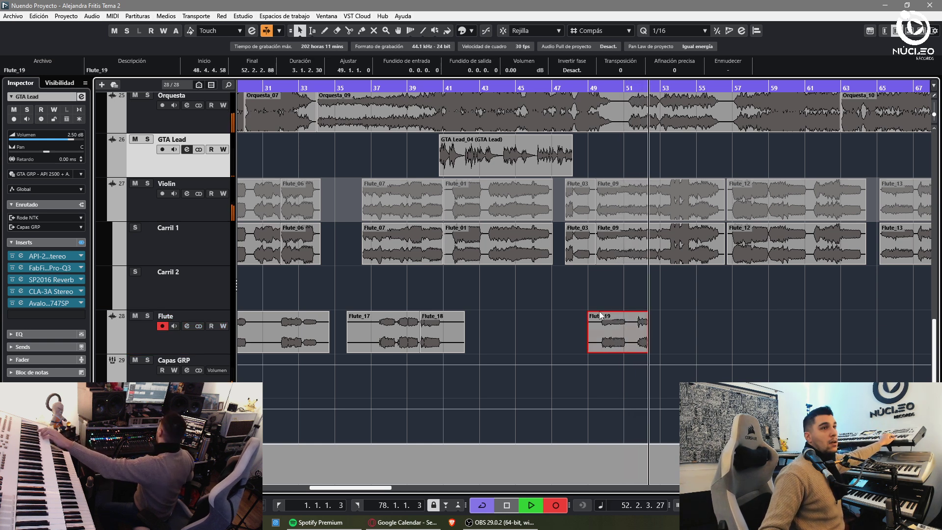
- Re-record the flute from about bar 51 to bar 54, and continue with another take up to about bar 65
{"action": "key", "text": "KP_Subtract"}
{"action": "key", "text": "KP_Add"}
{"action": "key", "text": "KP_Multiply"}
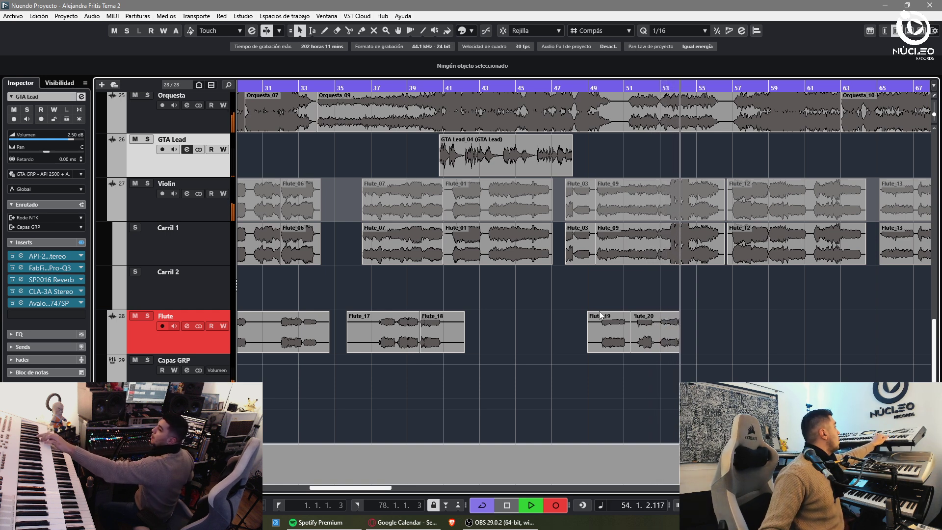
{"action": "key", "text": "KP_Subtract"}
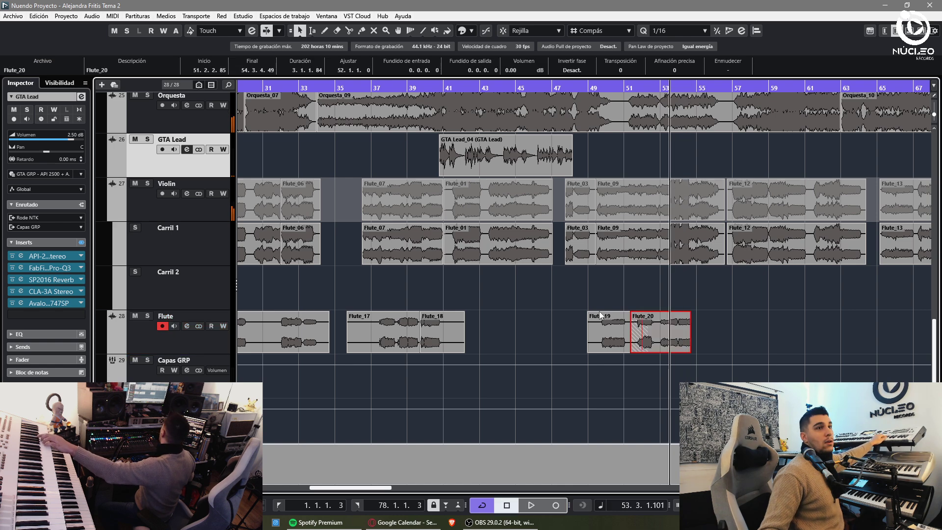
{"action": "key", "text": "KP_Multiply"}
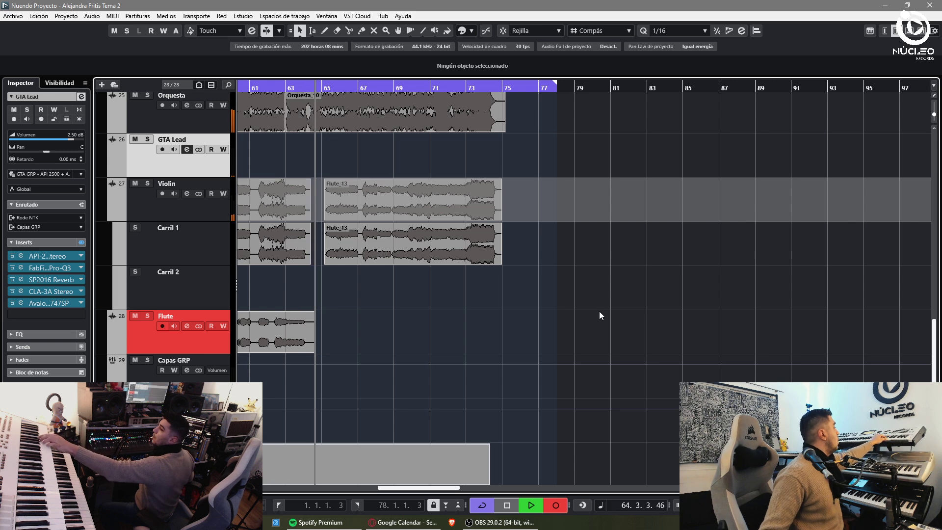
{"action": "key", "text": "space"}
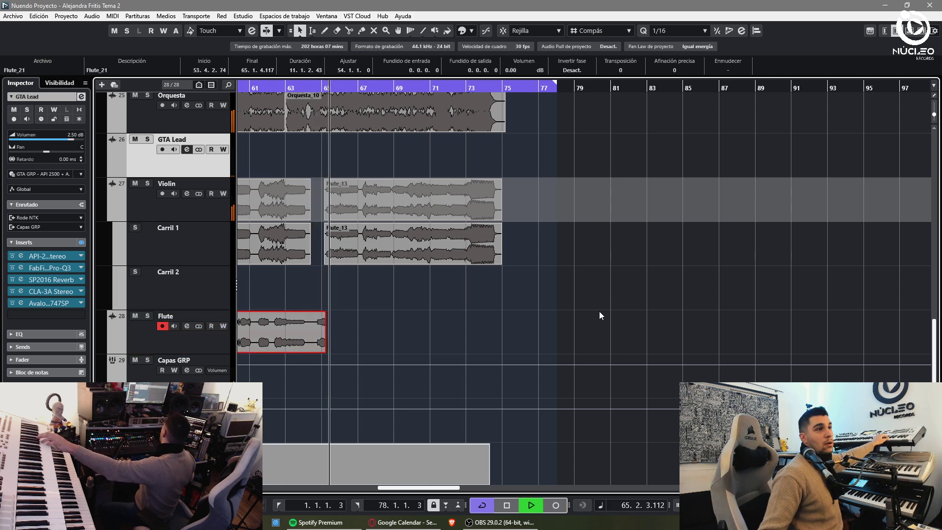
- Go back to about bar 64 and record the closing flute phrase up to about bar 75
{"action": "key", "text": "KP_Multiply"}
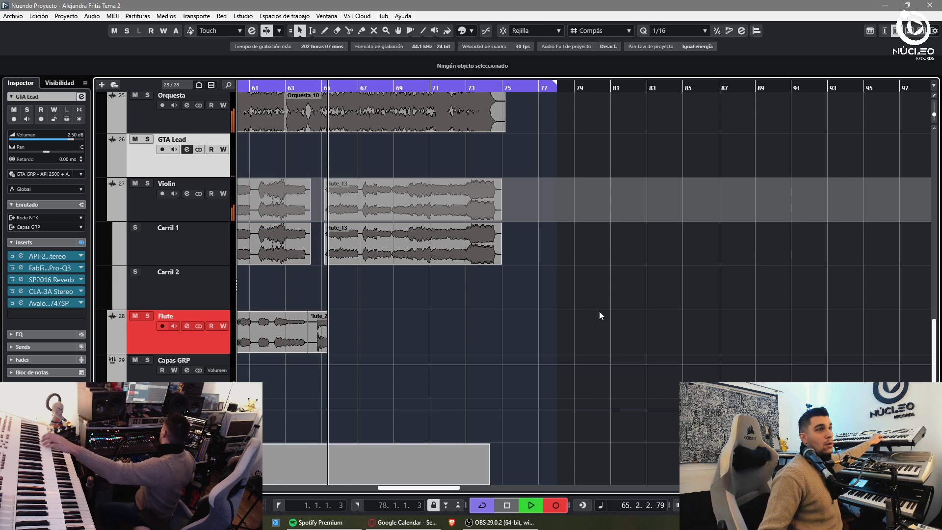
{"action": "key", "text": "space"}
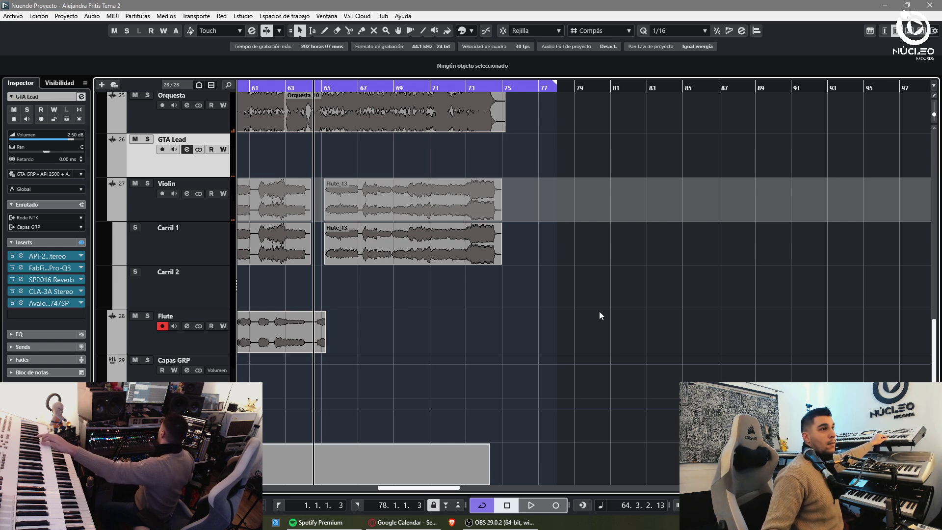
{"action": "key", "text": "KP_Multiply"}
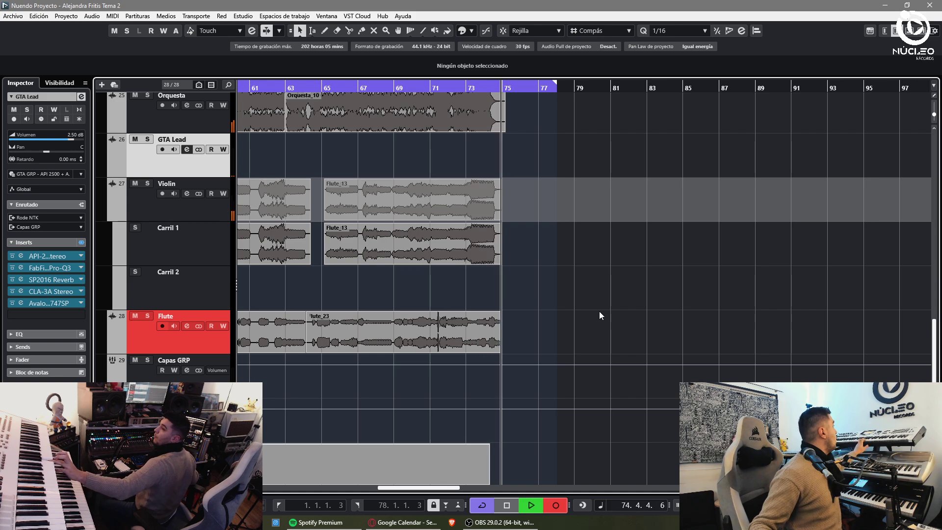
{"action": "key", "text": "space"}
- Show the take lanes of the Flute track with the whole song in view
{"action": "key", "text": "g"}
{"action": "key", "text": "g"}
{"action": "key", "text": "g"}
{"action": "key", "text": "g"}
{"action": "key", "text": "g"}
{"action": "key", "text": "g"}
{"action": "key", "text": "g"}
{"action": "key", "text": "g"}
{"action": "key", "text": "g"}
{"action": "key", "text": "g"}
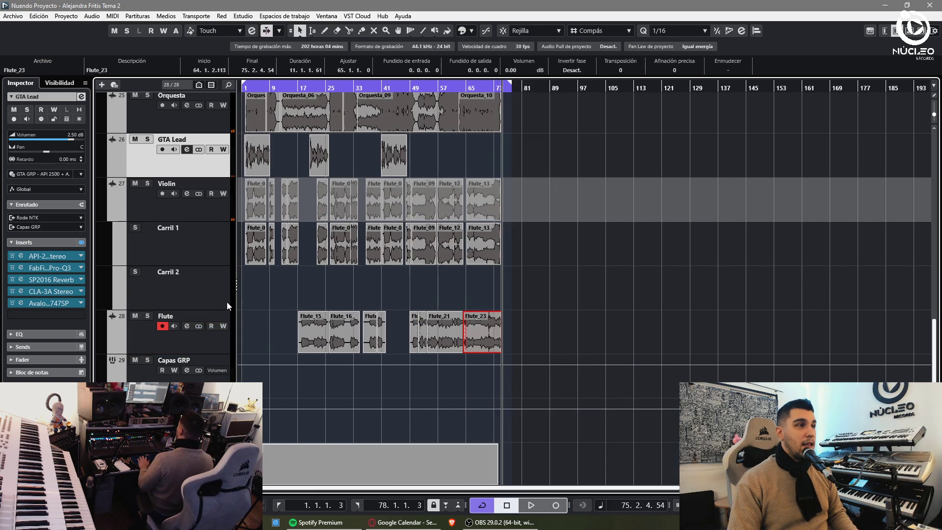
{"action": "left_click", "coordinate": [154, 341]}
{"action": "key", "text": "shift+l"}
{"action": "key", "text": "g"}
- Play from about bar 17 and trim the start of the Flute_15 clip to just before bar 18
{"action": "left_click", "coordinate": [283, 89]}
{"action": "key", "text": "space"}
{"action": "key", "text": "h"}
{"action": "key", "text": "h"}
{"action": "key", "text": "h"}
{"action": "key", "text": "h"}
{"action": "key", "text": "h"}
{"action": "key", "text": "h"}
{"action": "key", "text": "h"}
{"action": "key", "text": "h"}
{"action": "key", "text": "h"}
{"action": "key", "text": "h"}
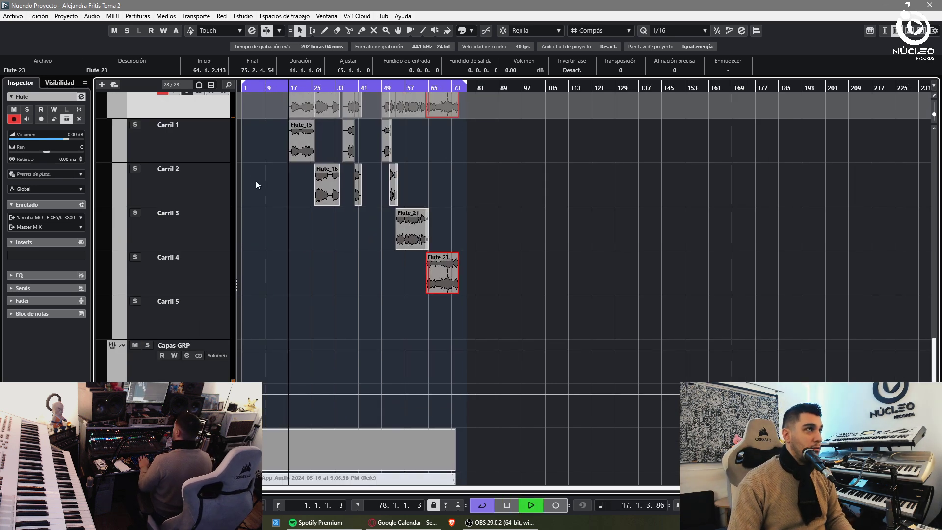
{"action": "left_click", "coordinate": [599, 152], "text": "alt"}
{"action": "left_click", "coordinate": [590, 149]}
{"action": "scroll", "coordinate": [281, 238], "scroll_direction": "up", "scroll_amount": 2}
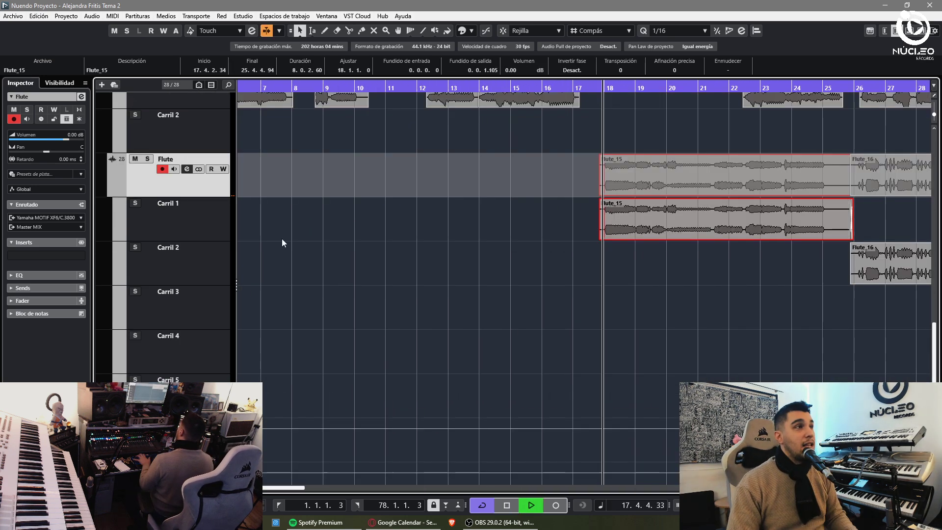
- Paste the Violin channel's settings onto the Flute channel in the MixConsole and set the Flute volume to -12 dB
{"action": "key", "text": "F3"}
{"action": "left_click", "coordinate": [655, 418]}
{"action": "left_click", "coordinate": [697, 417]}
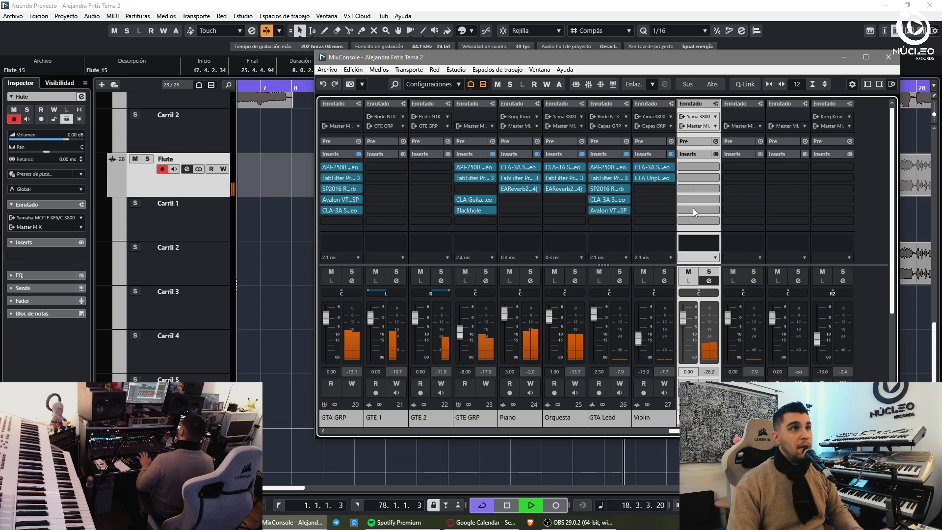
{"action": "key", "text": "ctrl+v"}
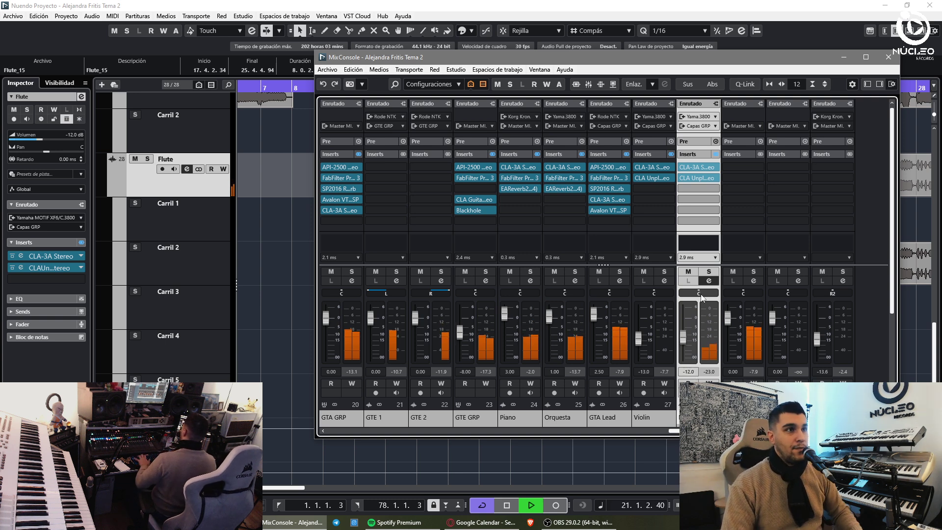
- Solo the Flute, Violin, GTA Lead, Orquesta and Piano channels, and pan Flute to about R26 and Violin to L26
{"action": "left_click", "coordinate": [709, 272]}
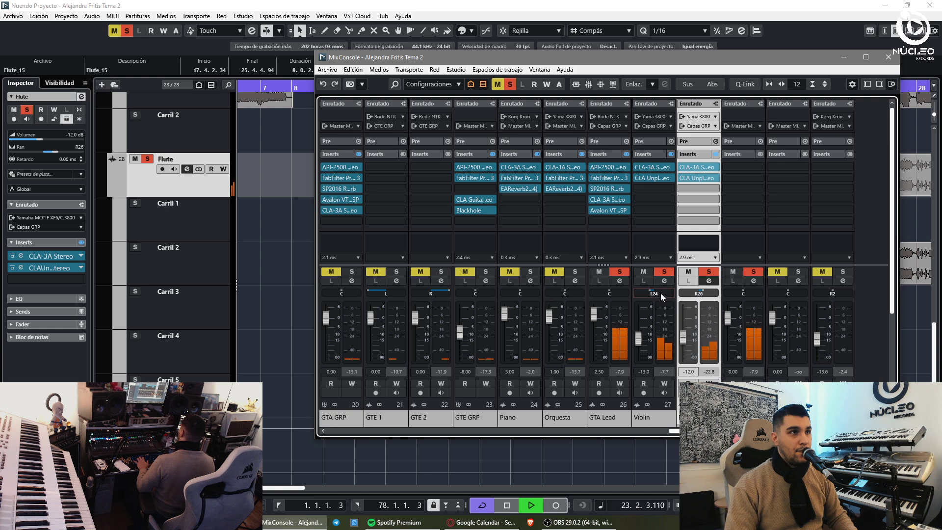
{"action": "left_click", "coordinate": [575, 272]}
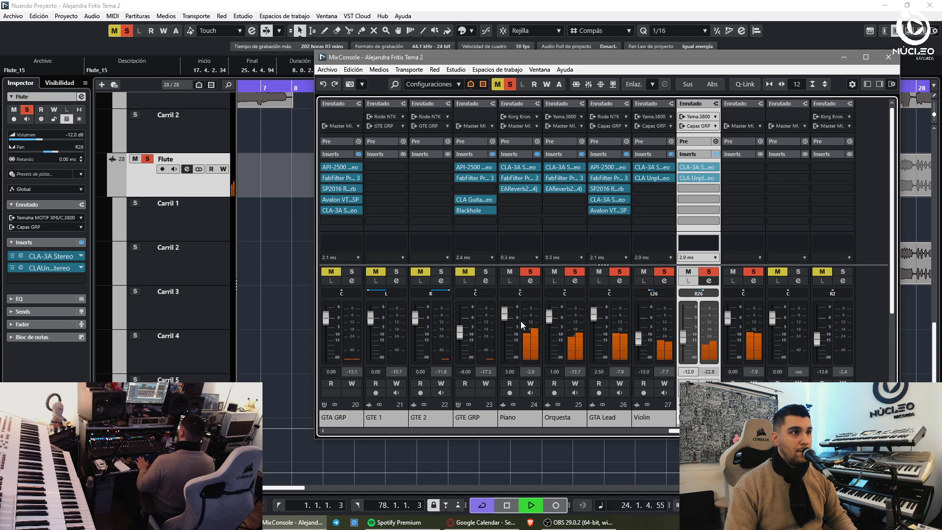
{"action": "scroll", "coordinate": [555, 374], "scroll_direction": "down", "scroll_amount": 1}
- Adjust the peak reduction in the Orquesta channel's CLA-3A compressor and close the MixConsole
{"action": "left_click", "coordinate": [558, 167]}
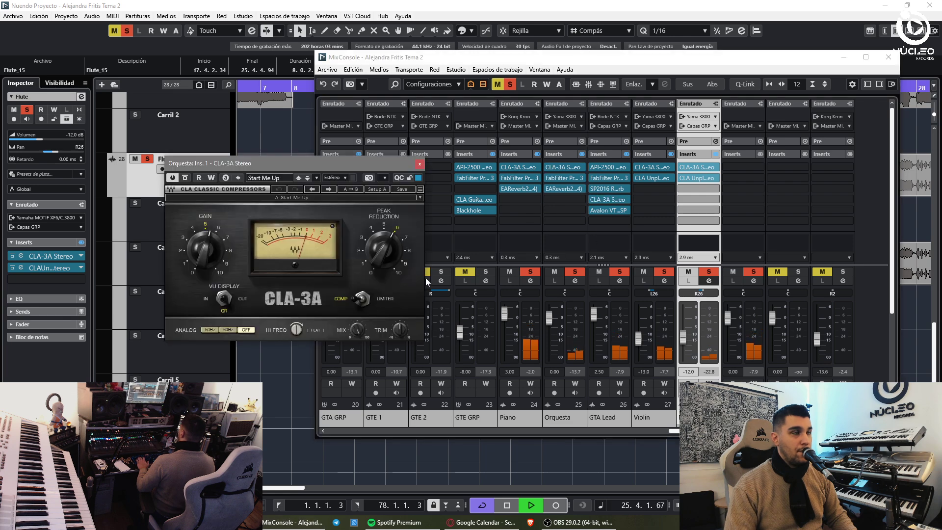
{"action": "left_click", "coordinate": [889, 58]}
{"action": "key", "text": "g"}
{"action": "key", "text": "g"}
{"action": "key", "text": "g"}
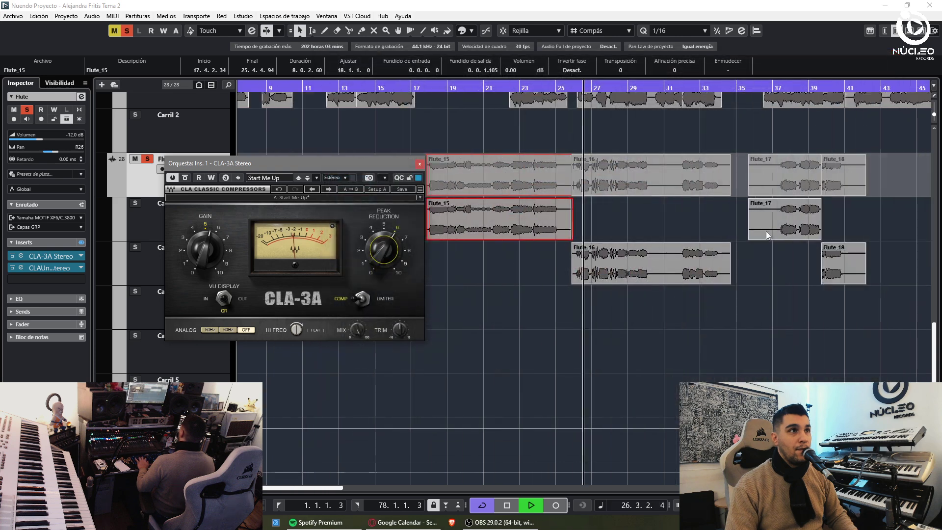
- Bring the electric guitars into the solo mix and set the GTE GRP volume to -5 dB
{"action": "scroll", "coordinate": [815, 255], "scroll_direction": "up", "scroll_amount": 2}
{"action": "key", "text": "g"}
{"action": "key", "text": "g"}
{"action": "key", "text": "g"}
{"action": "scroll", "coordinate": [714, 246], "scroll_direction": "up", "scroll_amount": 5}
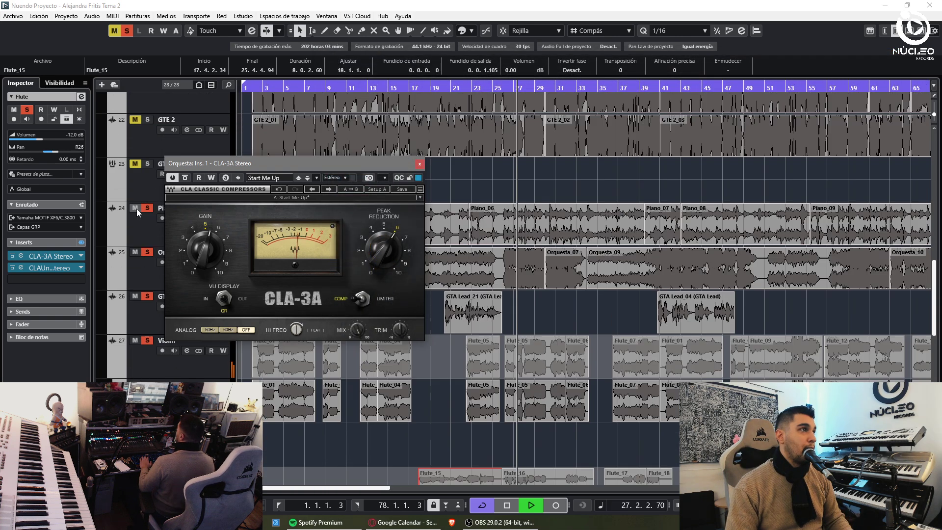
{"action": "left_click", "coordinate": [137, 190]}
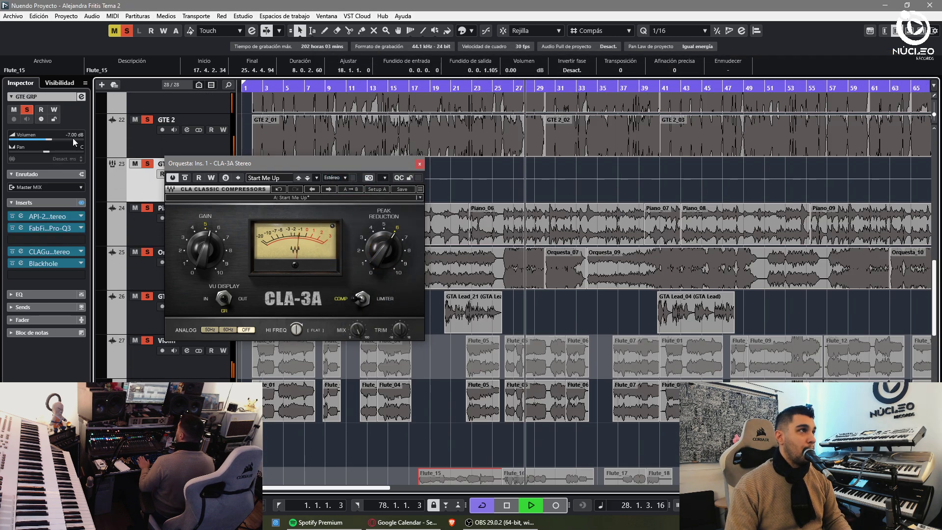
{"action": "scroll", "coordinate": [72, 137], "scroll_direction": "up", "scroll_amount": 5}
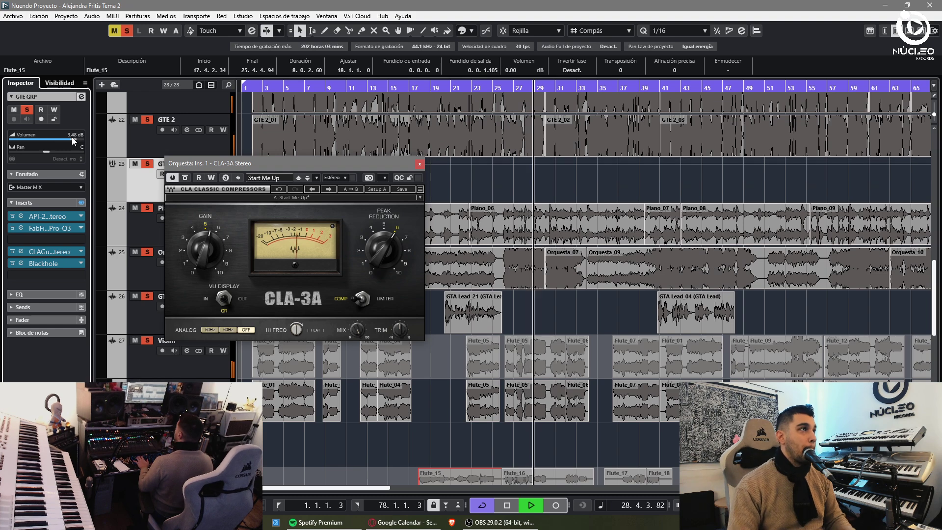
{"action": "scroll", "coordinate": [73, 135], "scroll_direction": "down", "scroll_amount": 4}
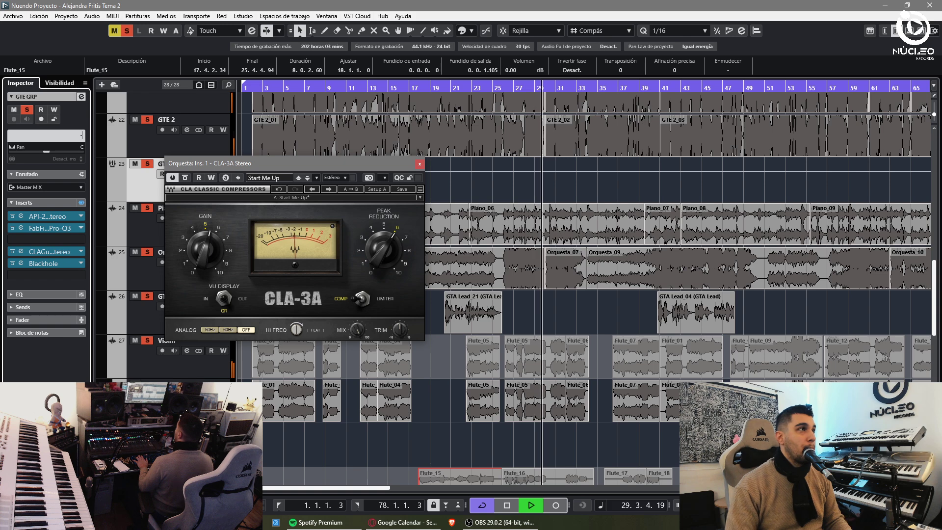
{"action": "scroll", "coordinate": [128, 168], "scroll_direction": "up", "scroll_amount": 4}
- Set the GTA GRP volume to -2 dB
{"action": "left_click", "coordinate": [134, 190]}
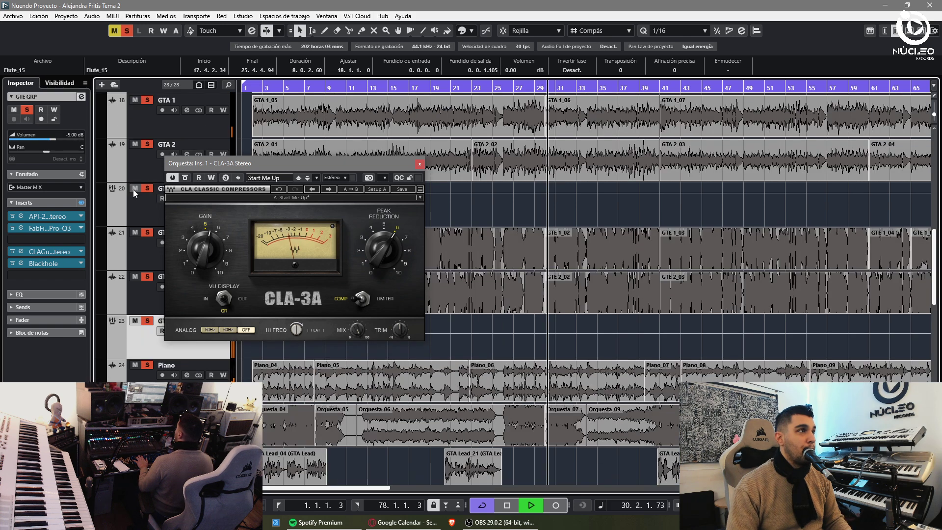
{"action": "double_click", "coordinate": [69, 134]}
{"action": "type", "text": "-2"}
{"action": "key", "text": "Return"}
- Add the Drums GRP and Bajo tracks to the soloed mix and select the Bajo track
{"action": "scroll", "coordinate": [159, 180], "scroll_direction": "up", "scroll_amount": 3}
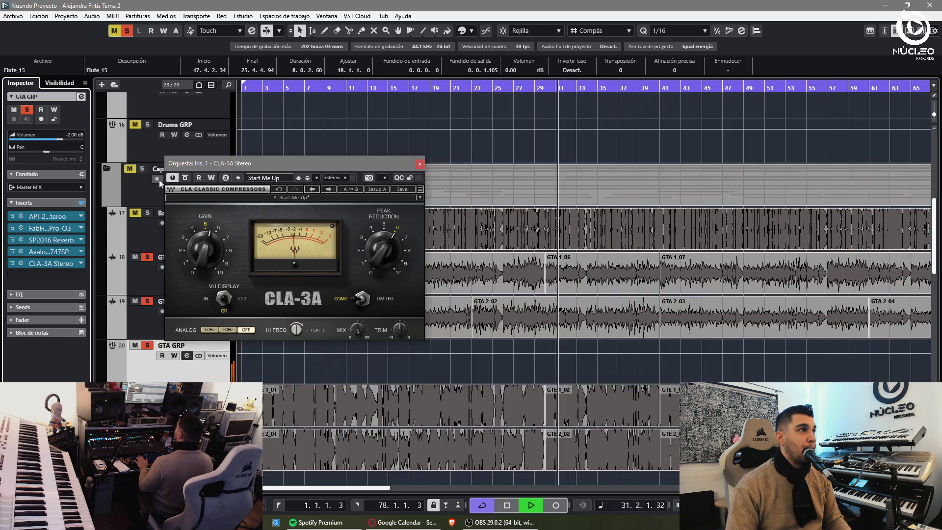
{"action": "left_click", "coordinate": [148, 238]}
{"action": "key", "text": "g"}
{"action": "key", "text": "g"}
{"action": "key", "text": "g"}
{"action": "key", "text": "g"}
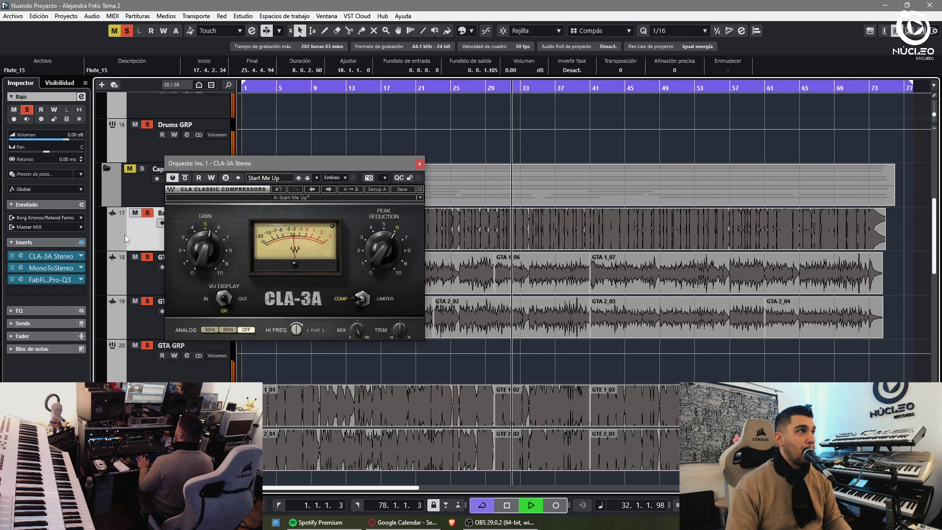
{"action": "scroll", "coordinate": [157, 320], "scroll_direction": "down", "scroll_amount": 5}
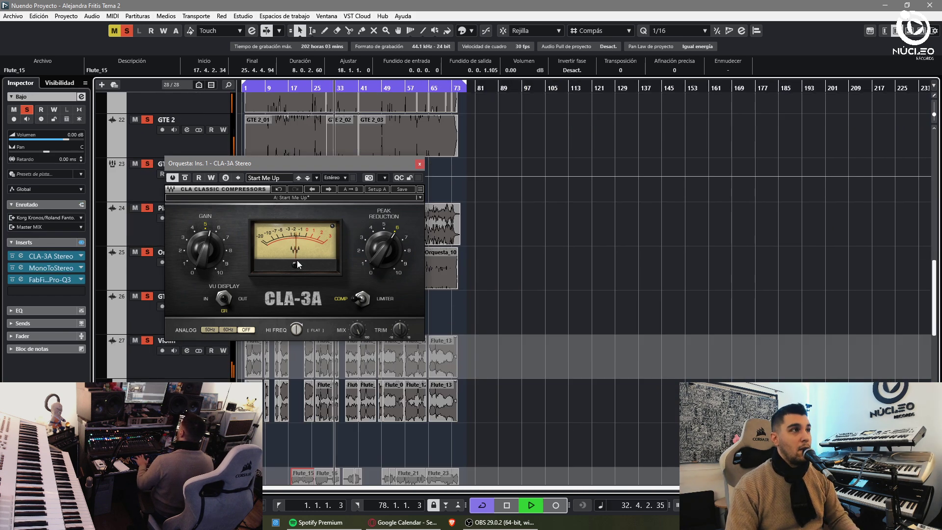
- Close the Orquesta channel's CLA-3A compressor window and select the Flute channel in the MixConsole
{"action": "left_click", "coordinate": [74, 134], "text": "ctrl"}
{"action": "left_click", "coordinate": [419, 164]}
{"action": "left_click", "coordinate": [610, 285]}
{"action": "key", "text": "F3"}
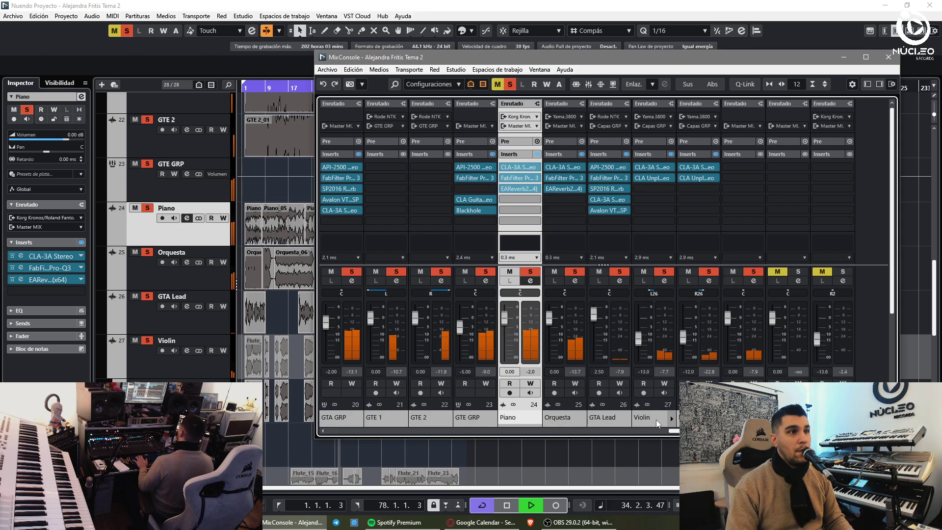
{"action": "left_click", "coordinate": [697, 419]}
{"action": "key", "text": "F3"}
- Split the Flute_17 clip near bar 37 and delete its silent opening segment
{"action": "scroll", "coordinate": [590, 397], "scroll_direction": "down", "scroll_amount": 6}
{"action": "key", "text": "h"}
{"action": "key", "text": "h"}
{"action": "key", "text": "h"}
{"action": "key", "text": "h"}
{"action": "key", "text": "h"}
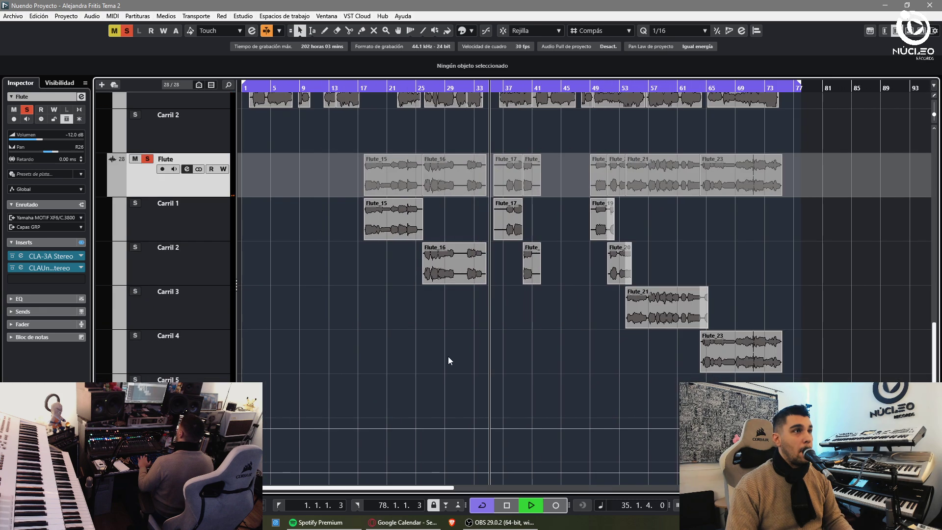
{"action": "key", "text": "h"}
{"action": "key", "text": "h"}
{"action": "double_click", "coordinate": [605, 228]}
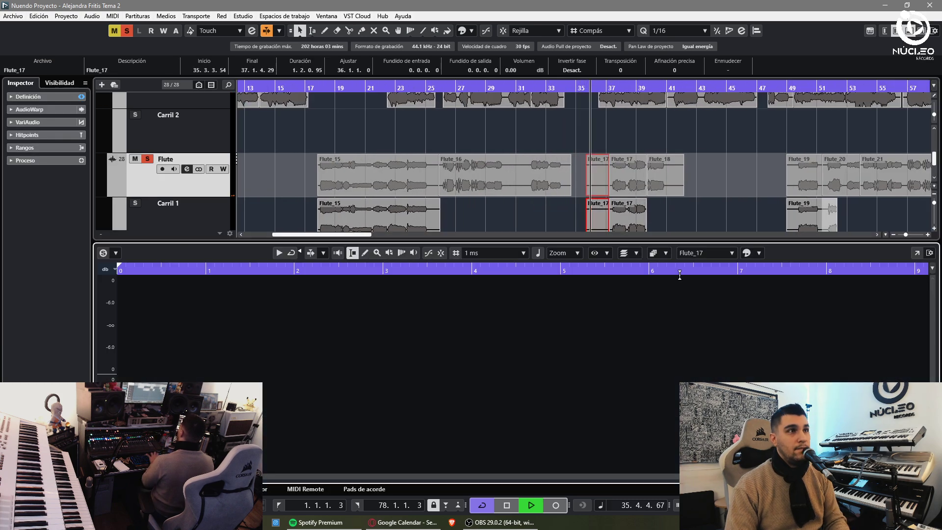
{"action": "key", "text": "Return"}
{"action": "key", "text": "Delete"}
- Shorten the end of the Flute_18 clip to about bar 41
{"action": "left_click_drag", "start_coordinate": [684, 282], "coordinate": [669, 282]}
{"action": "key", "text": "Right"}
{"action": "left_click", "coordinate": [711, 301]}
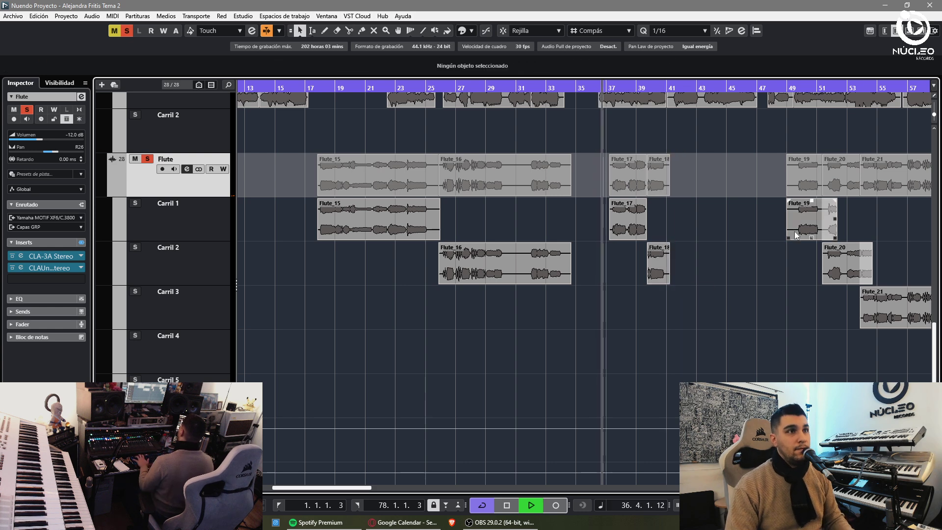
- Trim the silent start of the Flute_19 clip and delete the part of its tail that overlaps Flute_20
{"action": "left_click_drag", "start_coordinate": [788, 238], "coordinate": [797, 239]}
{"action": "left_click", "coordinate": [822, 233], "text": "alt"}
{"action": "key", "text": "Delete"}
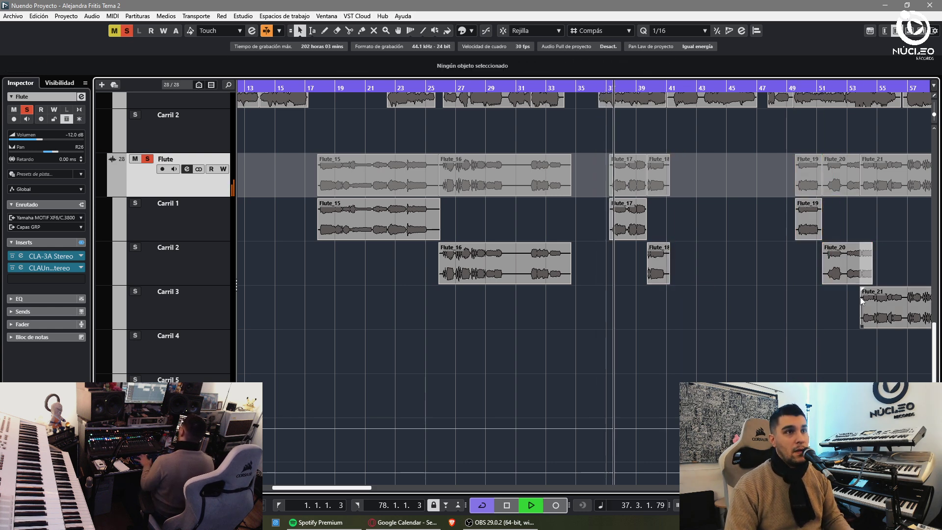
- Trim the start of Flute_21 slightly, then split off and delete the overlapping tail of Flute_20
{"action": "left_click_drag", "start_coordinate": [862, 326], "coordinate": [863, 326]}
{"action": "left_click", "coordinate": [862, 276], "text": "alt"}
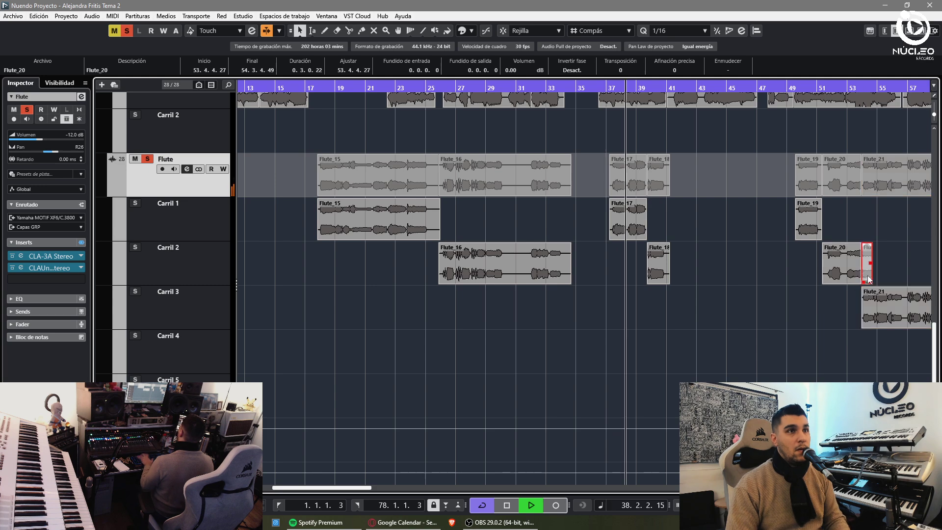
{"action": "key", "text": "Delete"}
- Trim the start of Flute_20 slightly and cut back the end of Flute_21 where it overlaps Flute_23
{"action": "key", "text": "h"}
{"action": "key", "text": "h"}
{"action": "key", "text": "g"}
{"action": "left_click", "coordinate": [547, 326]}
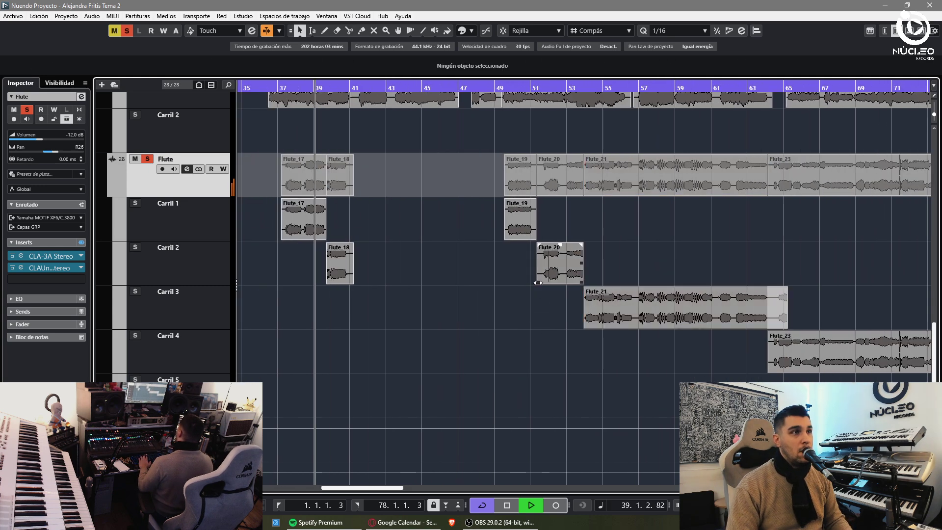
{"action": "left_click_drag", "start_coordinate": [538, 282], "coordinate": [541, 283]}
{"action": "key", "text": "g"}
{"action": "key", "text": "g"}
{"action": "mouse_move", "coordinate": [755, 328]}
{"action": "left_mouse_down"}
{"action": "mouse_move", "coordinate": [742, 334]}
{"action": "mouse_move", "coordinate": [765, 312]}
{"action": "left_mouse_up"}
- Move the flute clips from the lower lanes up into Carril 1 of the Flute track
{"action": "left_click_drag", "start_coordinate": [729, 345], "coordinate": [846, 317]}
{"action": "left_click_drag", "start_coordinate": [780, 317], "coordinate": [265, 247]}
{"action": "key", "text": "g"}
{"action": "key", "text": "g"}
{"action": "key", "text": "g"}
{"action": "key", "text": "g"}
{"action": "key", "text": "g"}
{"action": "key", "text": "ctrl+Up"}
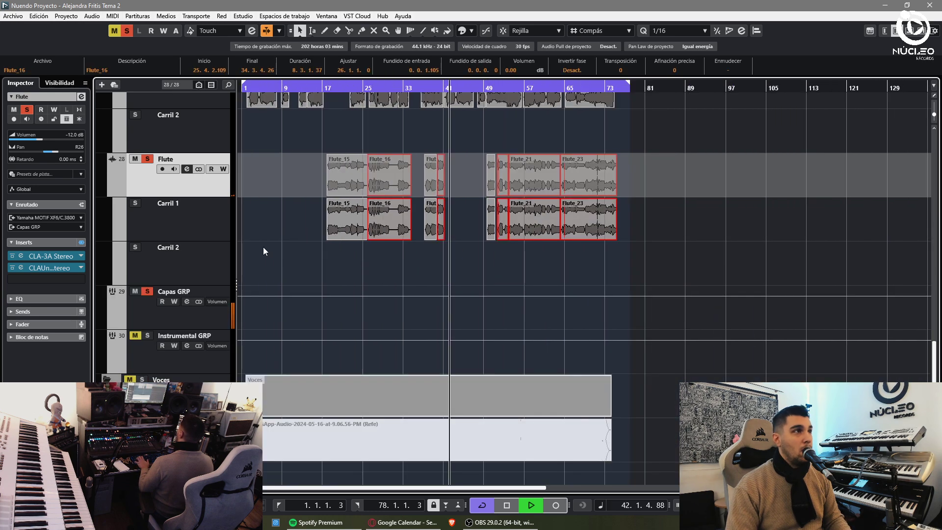
- Route the outputs of the Piano through Flute channels together to Capas GRP in the MixConsole
{"action": "key", "text": "F3"}
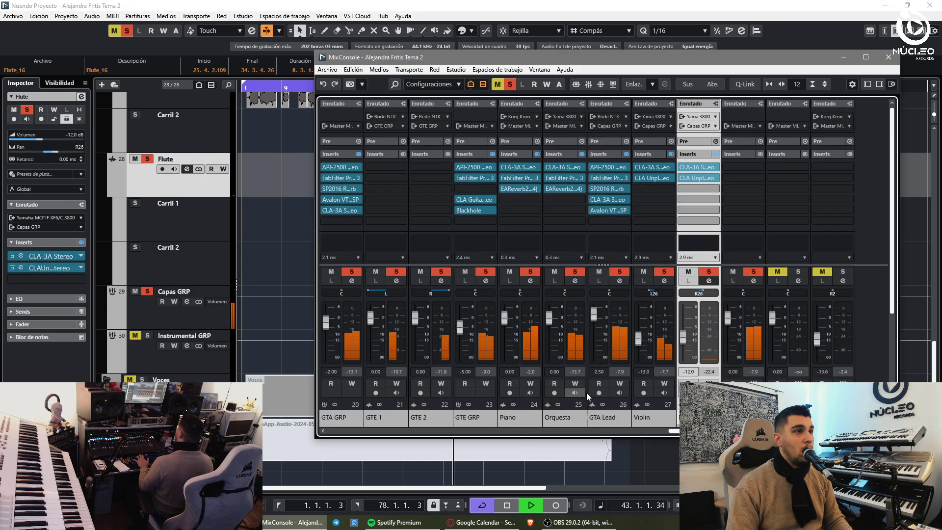
{"action": "left_click", "coordinate": [504, 416]}
{"action": "left_click", "coordinate": [518, 126]}
{"action": "left_click", "coordinate": [544, 306]}
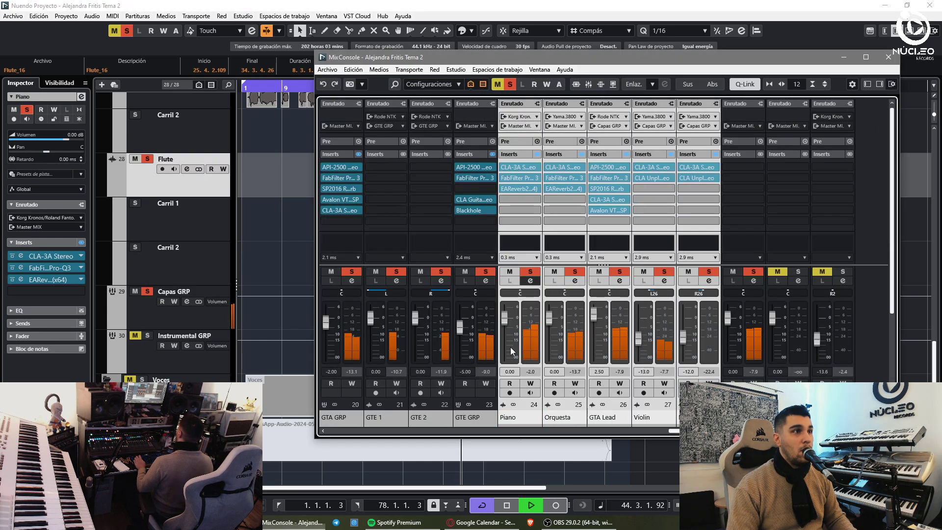
- Route the GTE GRP and GTA GRP outputs to Capas GRP and close the MixConsole
{"action": "left_click", "coordinate": [473, 126]}
{"action": "left_click", "coordinate": [453, 337]}
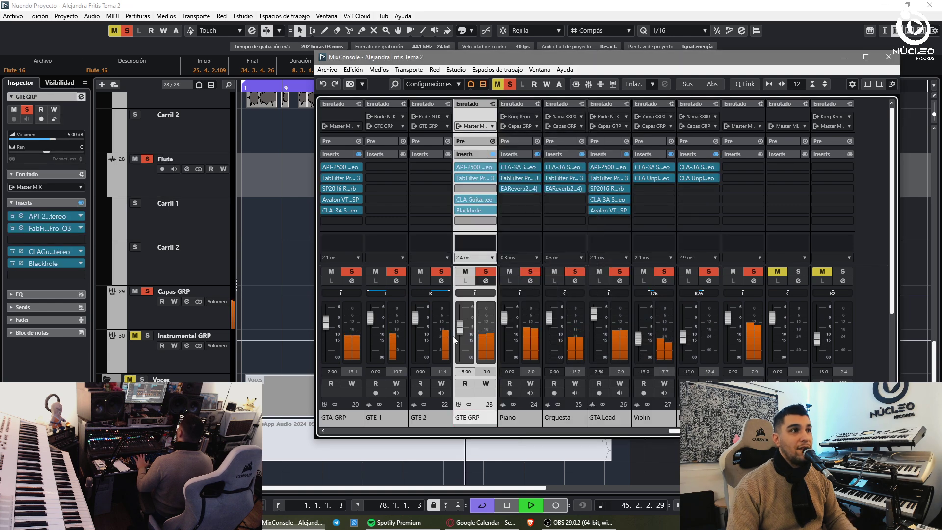
{"action": "key", "text": "F3"}
{"action": "key", "text": "F3"}
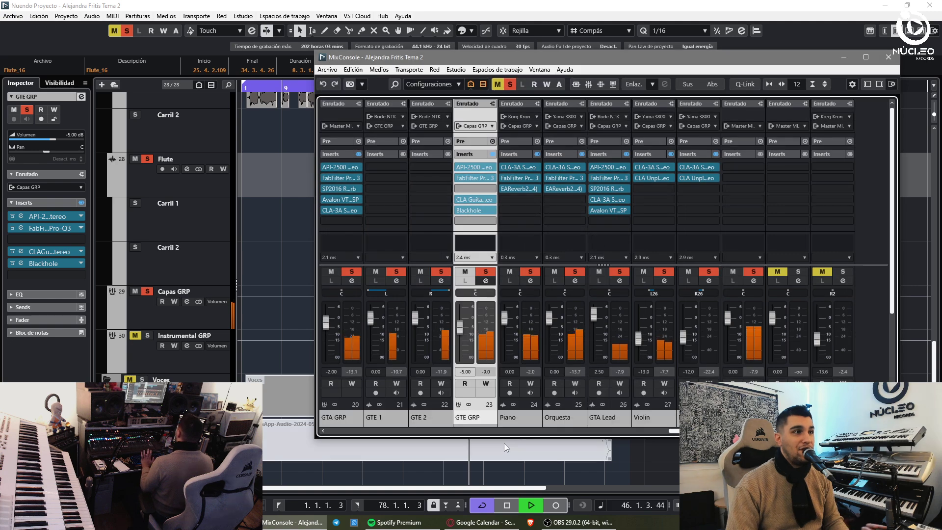
{"action": "left_click", "coordinate": [334, 416]}
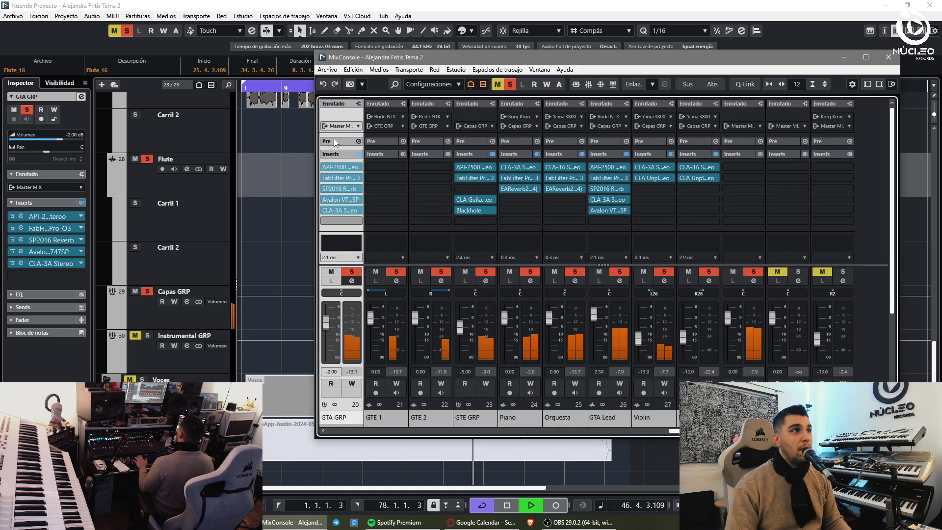
{"action": "left_click", "coordinate": [341, 126]}
{"action": "left_click", "coordinate": [372, 298]}
{"action": "key", "text": "F3"}
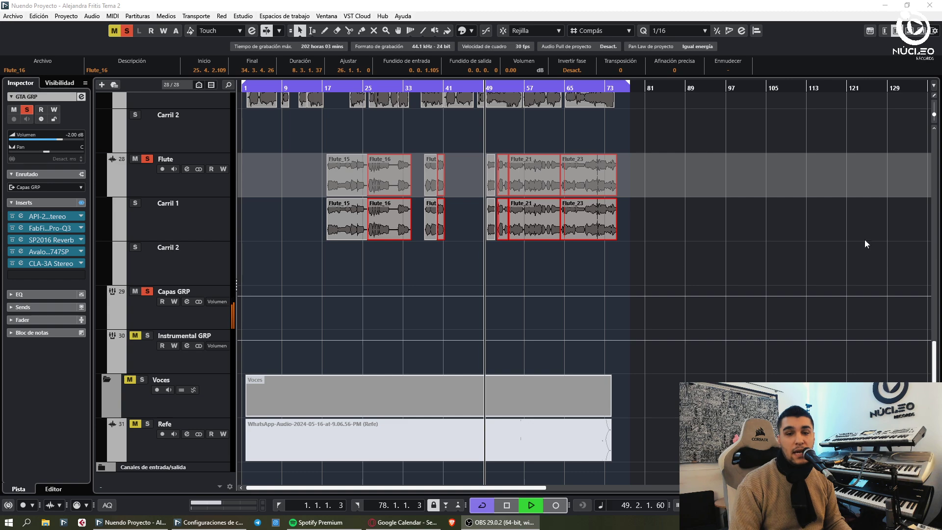
- Clear the flute clip selection, then select the Capas GRP track and show it in the MixConsole
{"action": "left_click", "coordinate": [719, 235]}
{"action": "key", "text": "g"}
{"action": "key", "text": "g"}
{"action": "scroll", "coordinate": [714, 242], "scroll_direction": "up", "scroll_amount": 4}
{"action": "key", "text": "h"}
{"action": "key", "text": "h"}
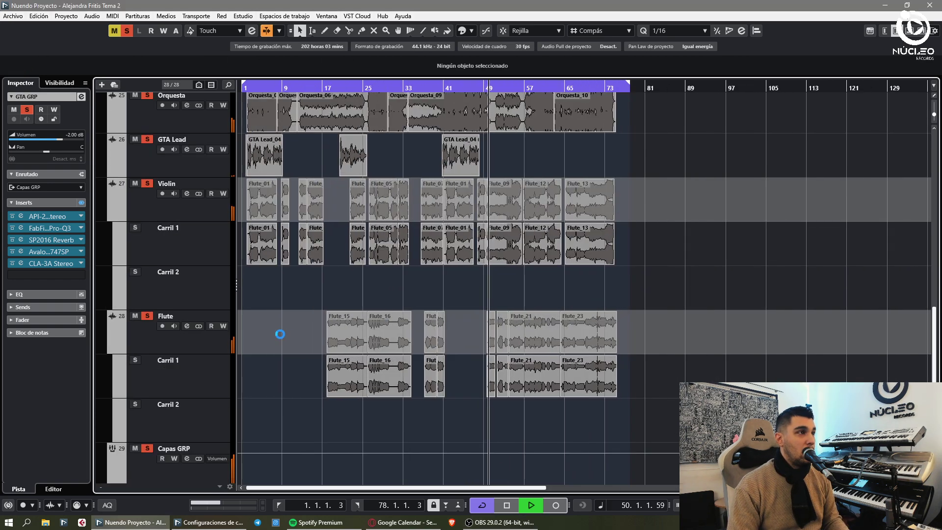
{"action": "left_click", "coordinate": [153, 342]}
{"action": "scroll", "coordinate": [153, 345], "scroll_direction": "down", "scroll_amount": 2}
{"action": "left_click", "coordinate": [139, 304]}
{"action": "key", "text": "F3"}
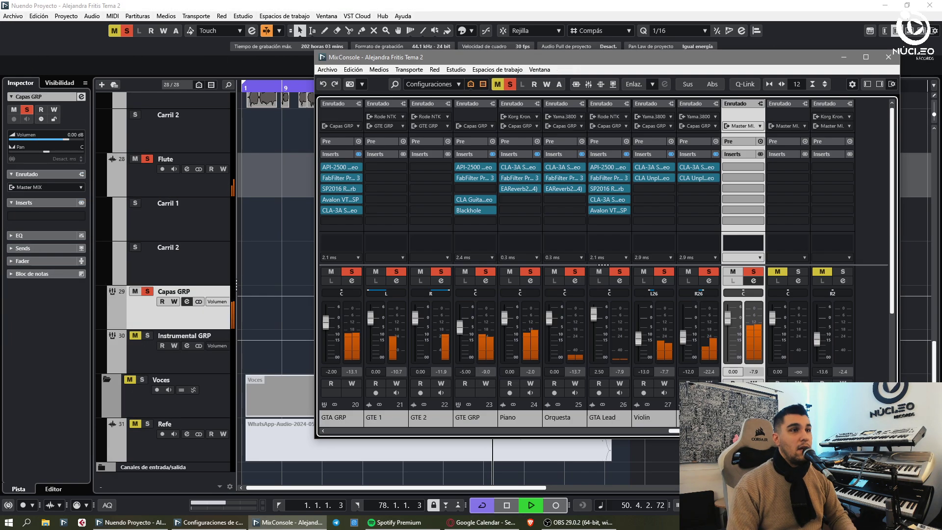
- Route the outputs of the Drums GRP and Capas GRP channels to Instrumental GRP
{"action": "left_click", "coordinate": [699, 240]}
{"action": "left_click", "coordinate": [523, 430]}
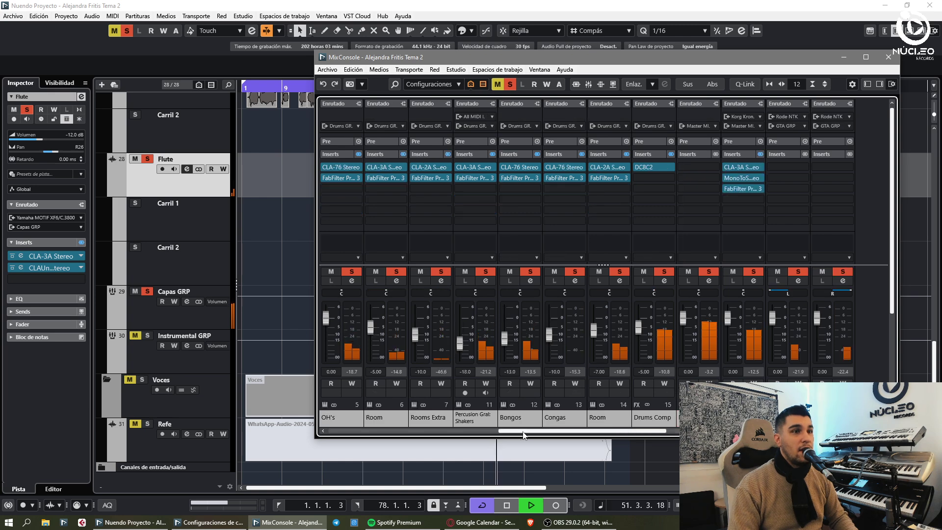
{"action": "left_click", "coordinate": [691, 127]}
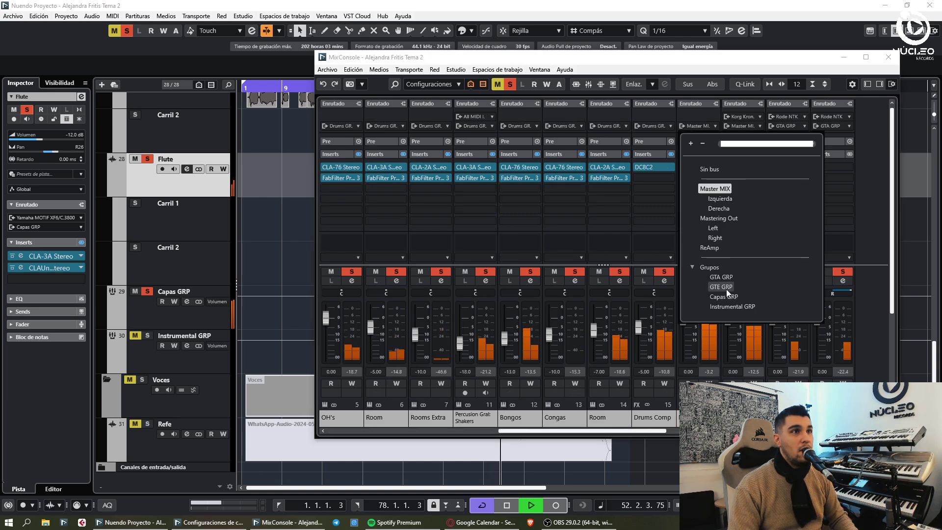
{"action": "left_click", "coordinate": [732, 307]}
{"action": "left_click_drag", "start_coordinate": [651, 430], "coordinate": [849, 431]}
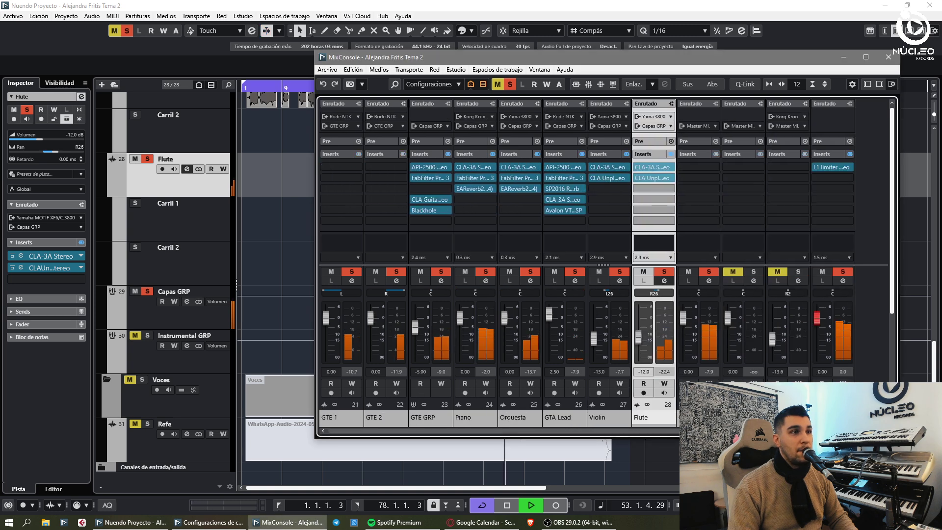
{"action": "left_click", "coordinate": [700, 127]}
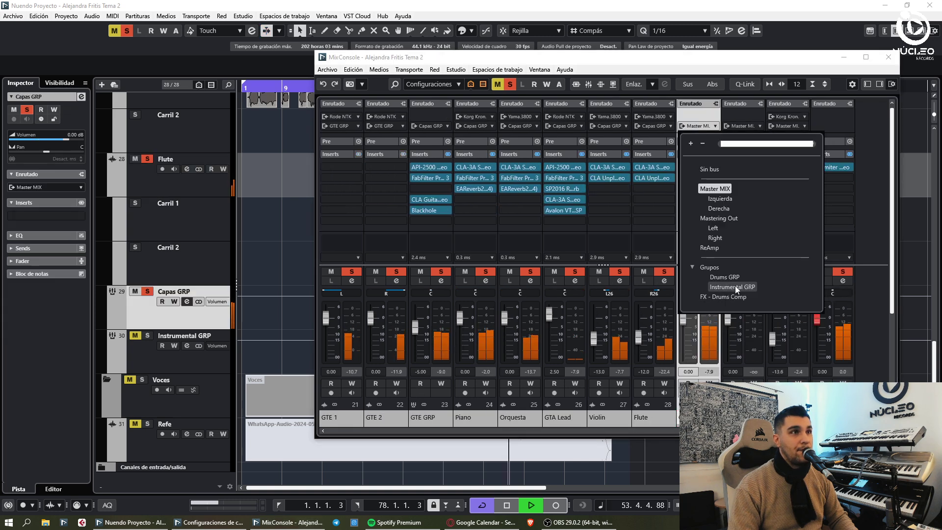
{"action": "left_click", "coordinate": [735, 285]}
{"action": "left_click", "coordinate": [749, 273]}
- Route the Bajo output to Capas GRP and clear all solos and mutes in the project
{"action": "scroll", "coordinate": [408, 421], "scroll_direction": "left", "scroll_amount": 4}
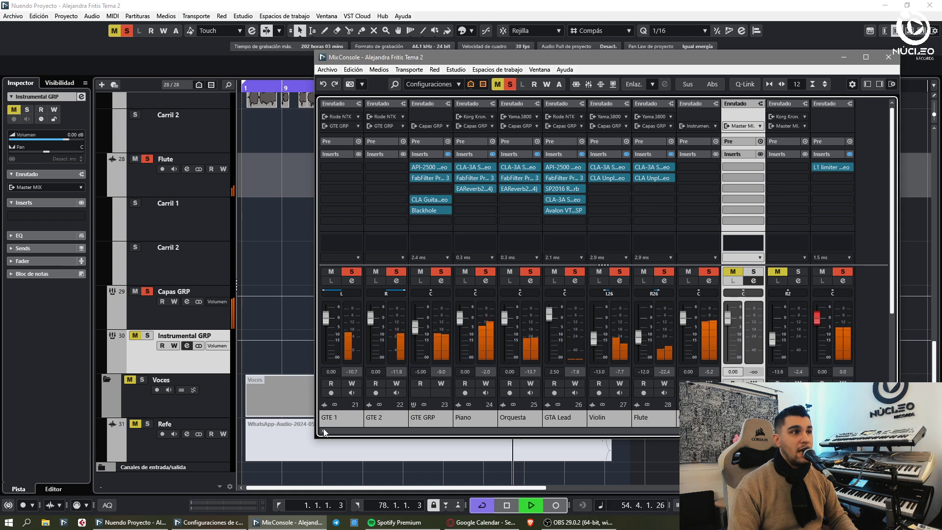
{"action": "left_click", "coordinate": [338, 418]}
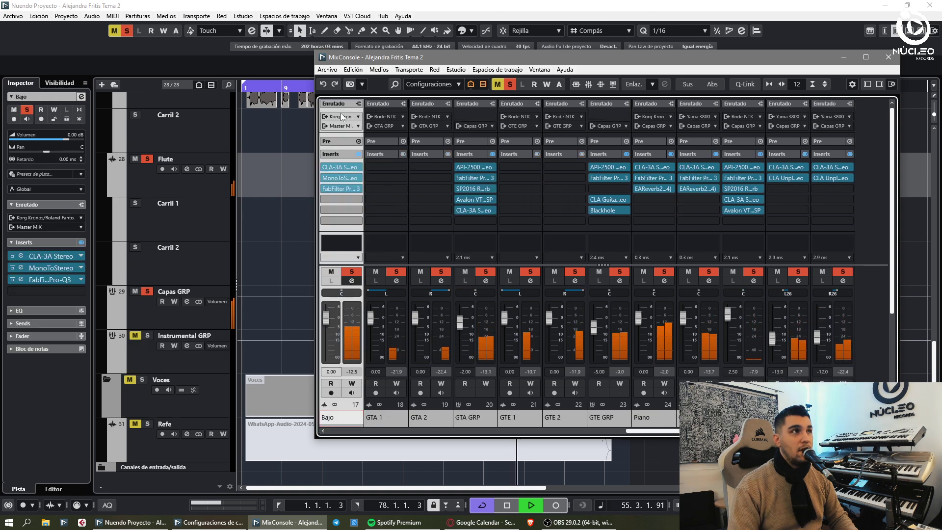
{"action": "left_click", "coordinate": [342, 126]}
{"action": "left_click", "coordinate": [371, 306]}
{"action": "key", "text": "F3"}
{"action": "left_click", "coordinate": [126, 31]}
{"action": "left_click", "coordinate": [118, 31]}
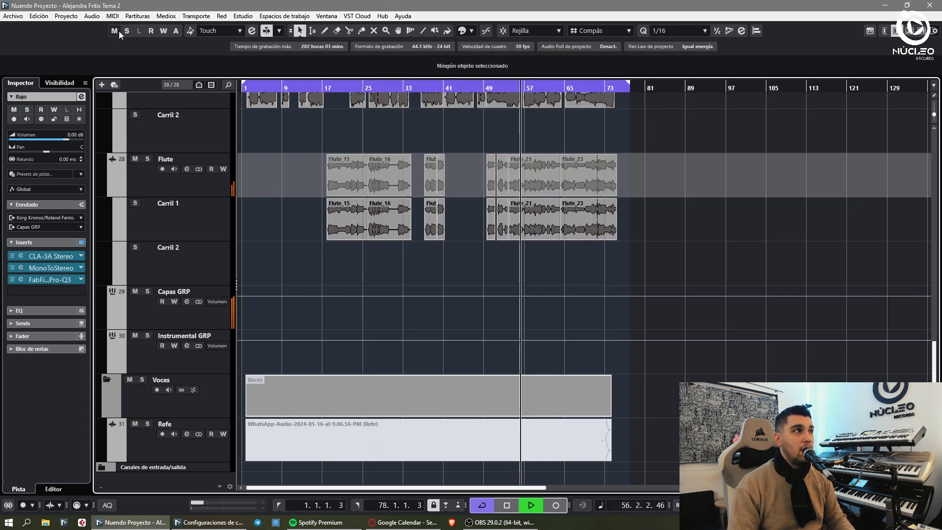
- Examine the Violin and Flute clips and their edit points from about bar 48 onward during playback
{"action": "key", "text": "h"}
{"action": "key", "text": "h"}
{"action": "scroll", "coordinate": [281, 276], "scroll_direction": "down", "scroll_amount": 1}
{"action": "key", "text": "g"}
{"action": "key", "text": "h"}
{"action": "scroll", "coordinate": [736, 345], "scroll_direction": "up", "scroll_amount": 2}
{"action": "key", "text": "h"}
{"action": "key", "text": "h"}
{"action": "key", "text": "h"}
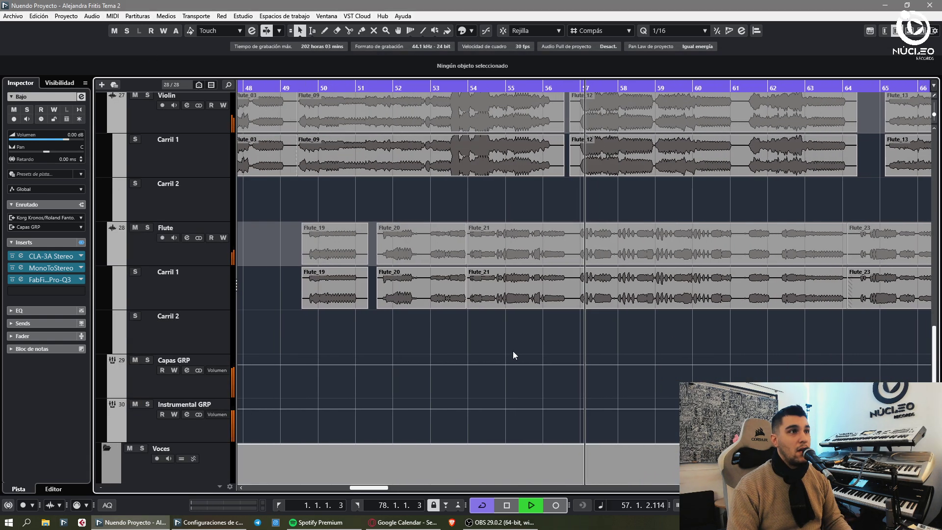
{"action": "key", "text": "g"}
{"action": "left_click_drag", "start_coordinate": [722, 319], "coordinate": [761, 293]}
{"action": "key", "text": "g"}
{"action": "key", "text": "g"}
{"action": "key", "text": "g"}
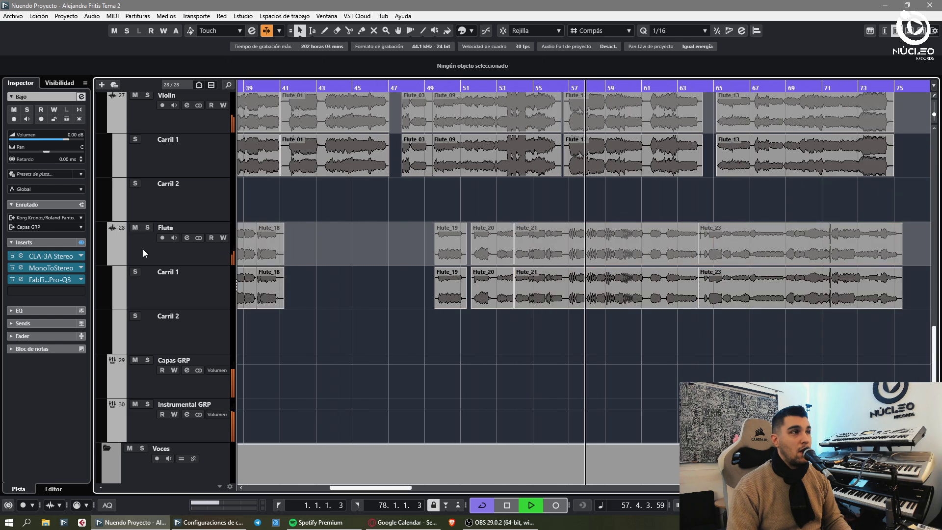
- Set the Flute track's volume to -10 dB
{"action": "left_click", "coordinate": [143, 249]}
{"action": "double_click", "coordinate": [75, 135]}
{"action": "type", "text": "--1"}
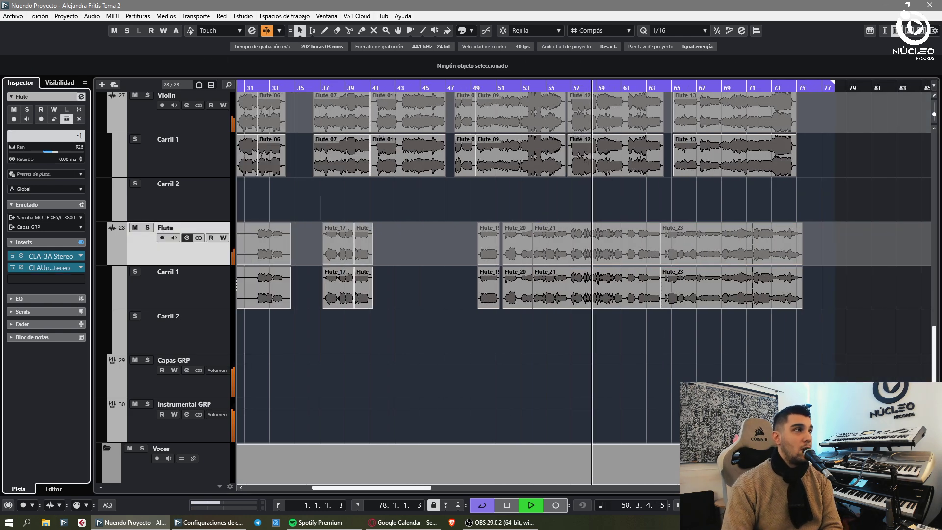
{"action": "type", "text": "0"}
{"action": "key", "text": "Return"}
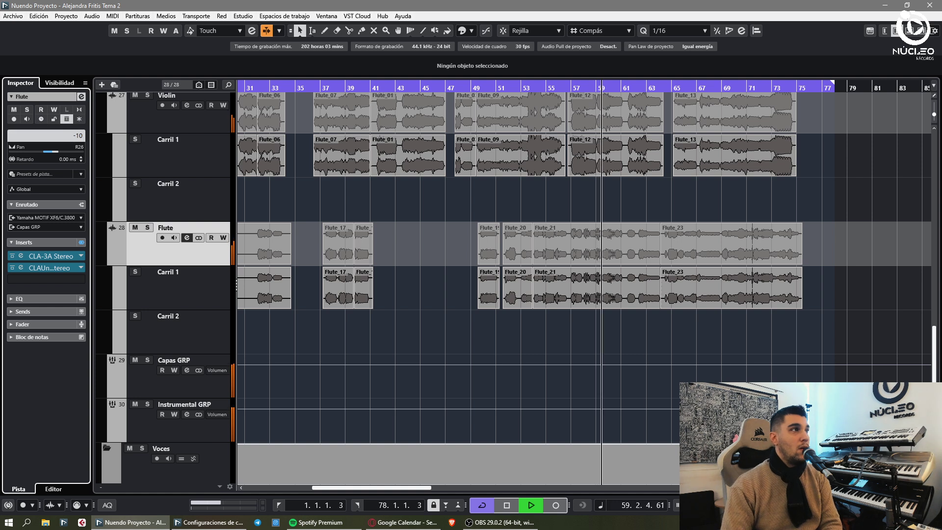
- Set the Violin track's volume to -12 dB
{"action": "left_click", "coordinate": [149, 120]}
{"action": "left_click", "coordinate": [77, 138]}
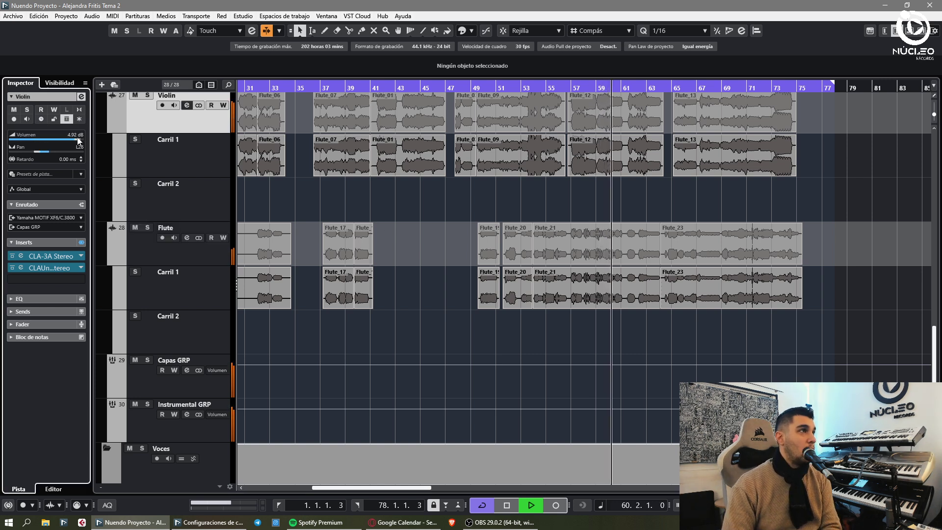
{"action": "scroll", "coordinate": [76, 140], "scroll_direction": "down", "scroll_amount": 6}
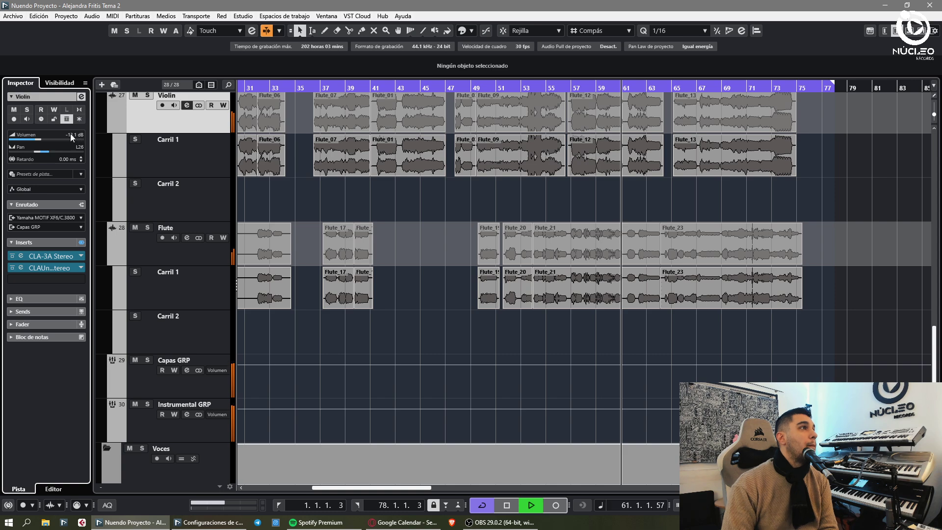
{"action": "double_click", "coordinate": [79, 136]}
{"action": "type", "text": "-12"}
{"action": "key", "text": "Return"}
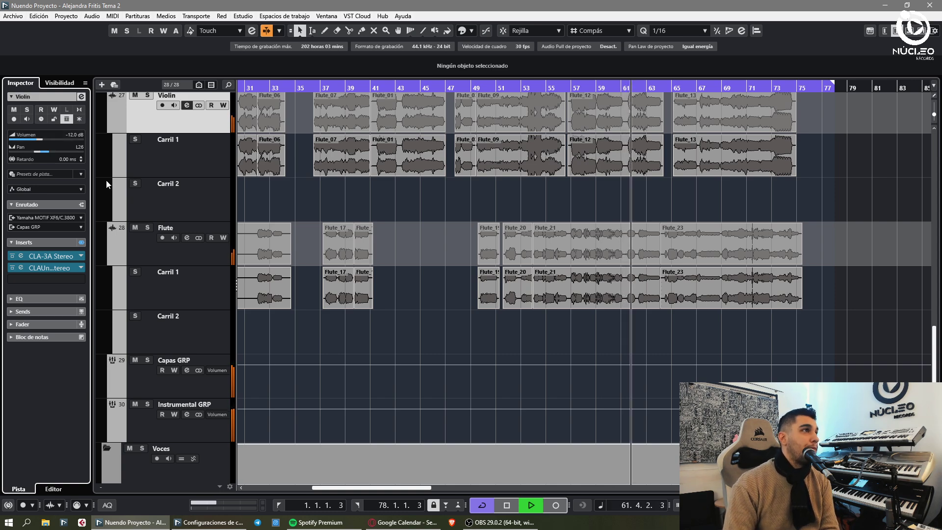
- Select the Flute track and review the arrangement from the guitar tracks down to Flute during playback
{"action": "left_click", "coordinate": [165, 248]}
{"action": "scroll", "coordinate": [137, 215], "scroll_direction": "up", "scroll_amount": 4}
{"action": "scroll", "coordinate": [213, 177], "scroll_direction": "up", "scroll_amount": 3}
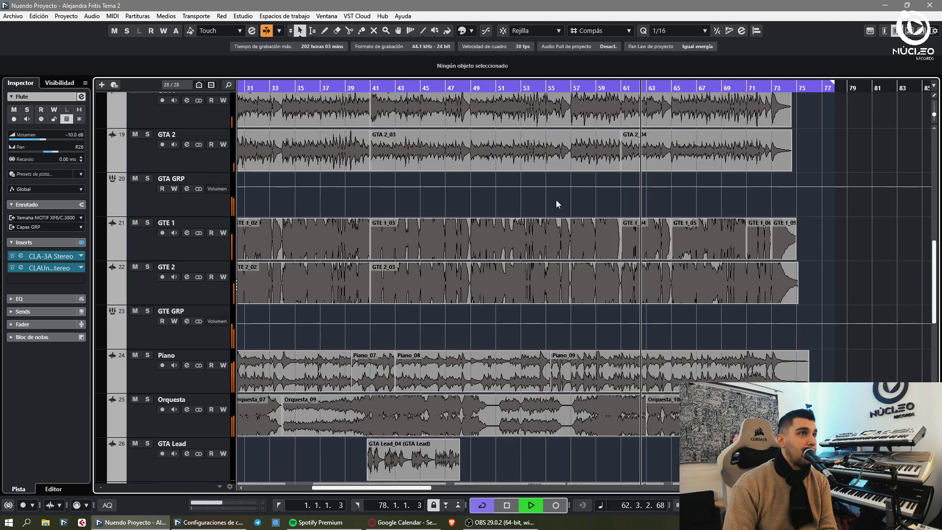
{"action": "scroll", "coordinate": [579, 211], "scroll_direction": "down", "scroll_amount": 6}
{"action": "scroll", "coordinate": [589, 217], "scroll_direction": "up", "scroll_amount": 1}
{"action": "key", "text": "g"}
{"action": "scroll", "coordinate": [723, 193], "scroll_direction": "up", "scroll_amount": 1}
{"action": "scroll", "coordinate": [700, 170], "scroll_direction": "down", "scroll_amount": 2}
{"action": "key", "text": "g"}
{"action": "key", "text": "g"}
{"action": "key", "text": "g"}
{"action": "key", "text": "g"}
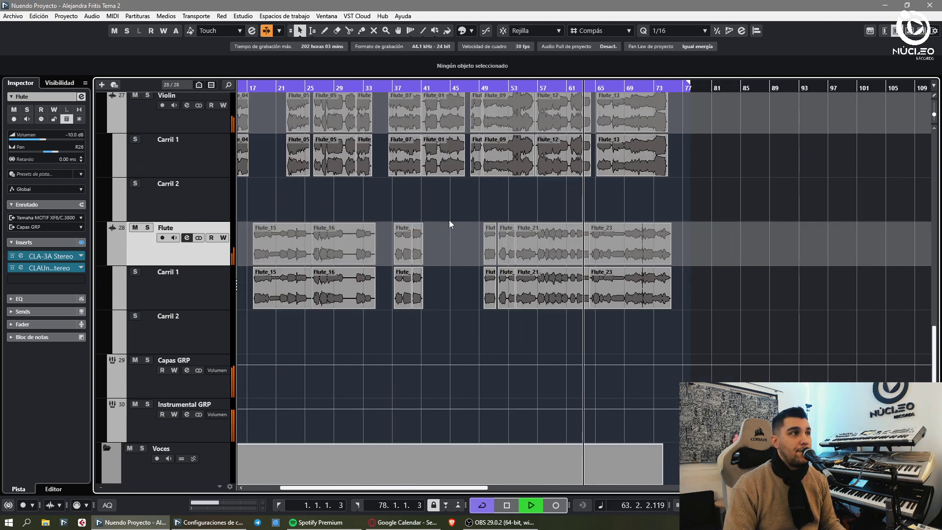
- Stop playback and open the audio mixdown export settings
{"action": "key", "text": "space"}
{"action": "key", "text": "ctrl+shift+e"}
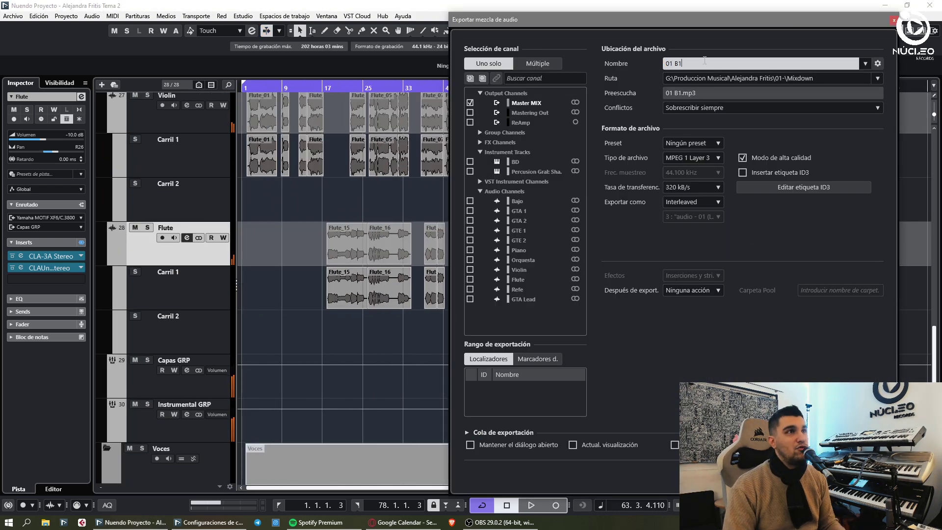